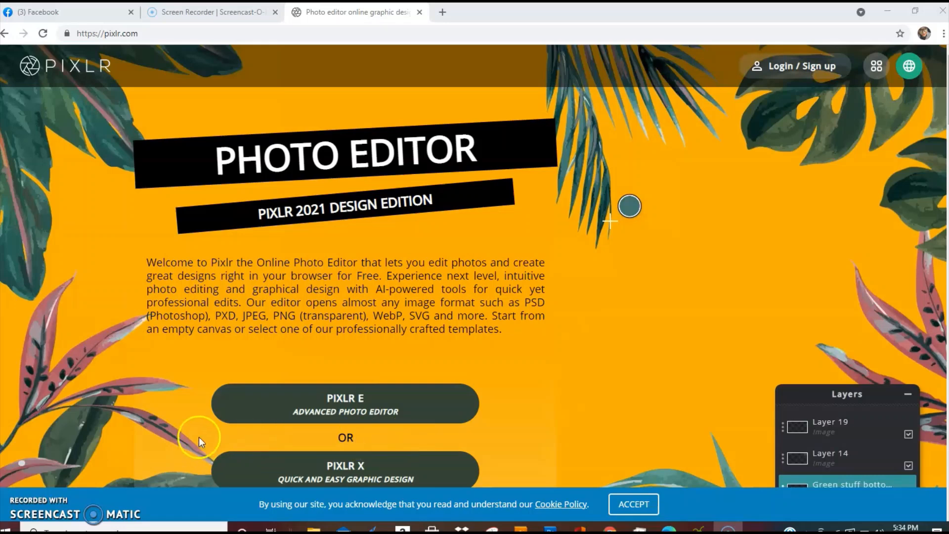
# Create a blank Full HD image of 1920x1080 named 123 in Pixlr E.
pyautogui.click(380, 399)
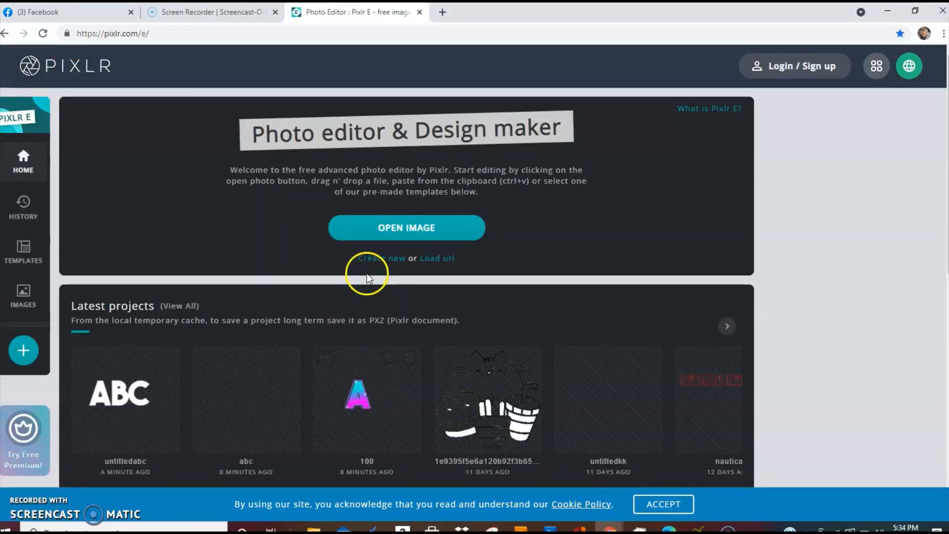
pyautogui.click(376, 258)
pyautogui.click(421, 133)
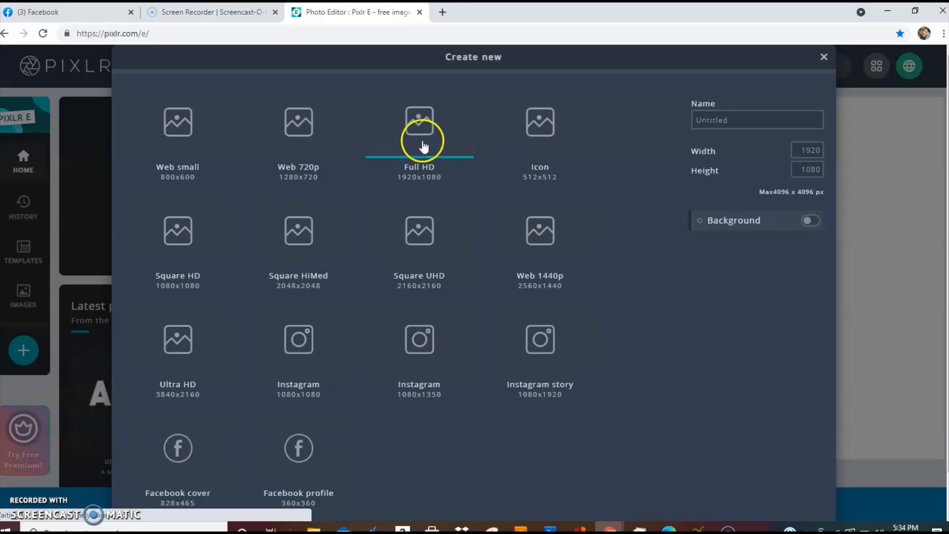
pyautogui.click(711, 112)
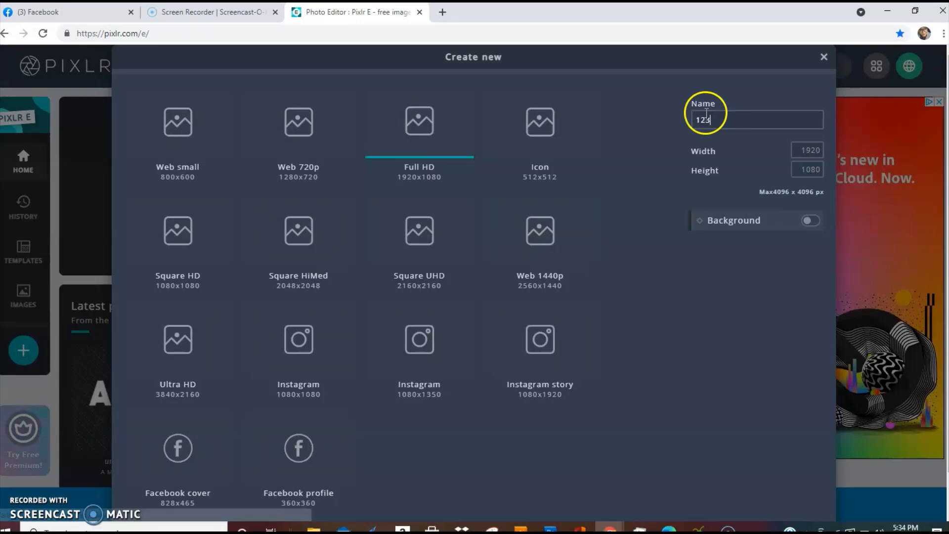
pyautogui.press('Return')
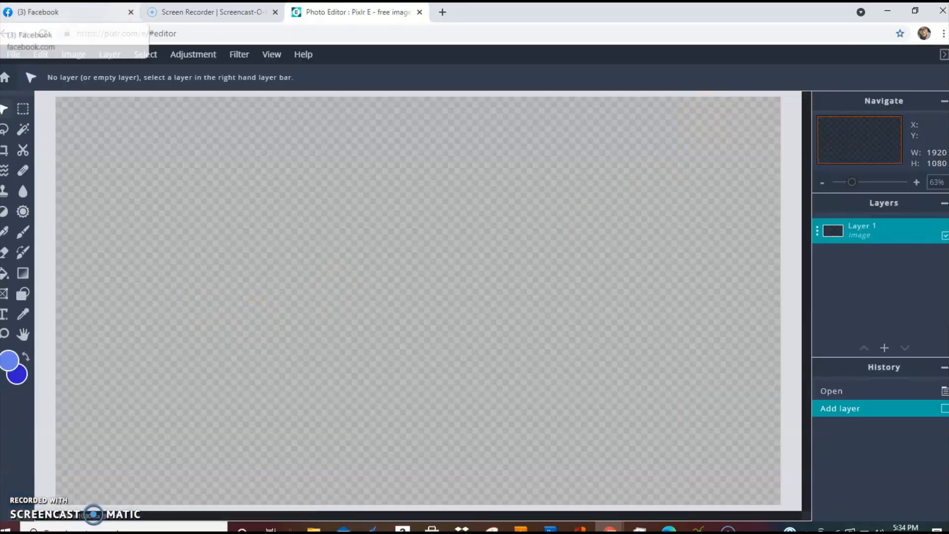
# Toggle the workspace to dark mode and back to light mode.
pyautogui.click(271, 53)
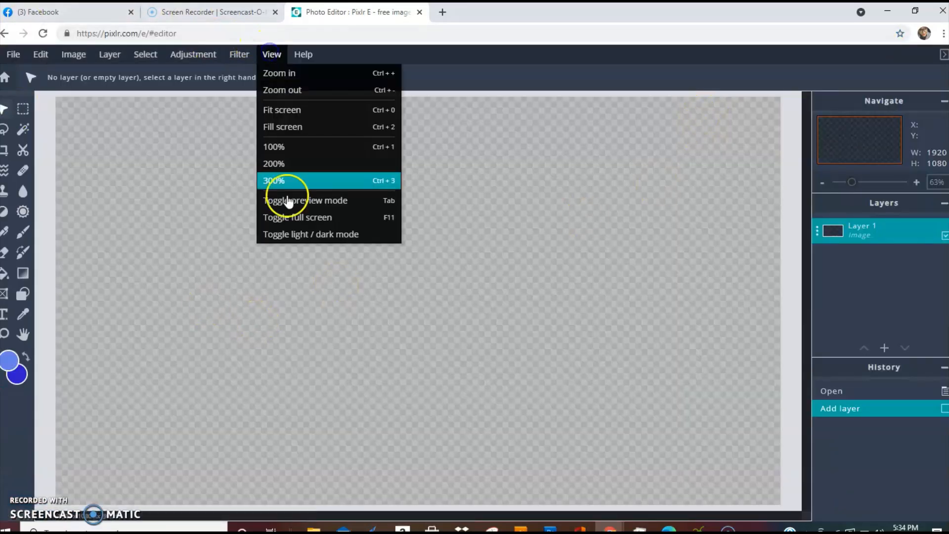
pyautogui.click(306, 235)
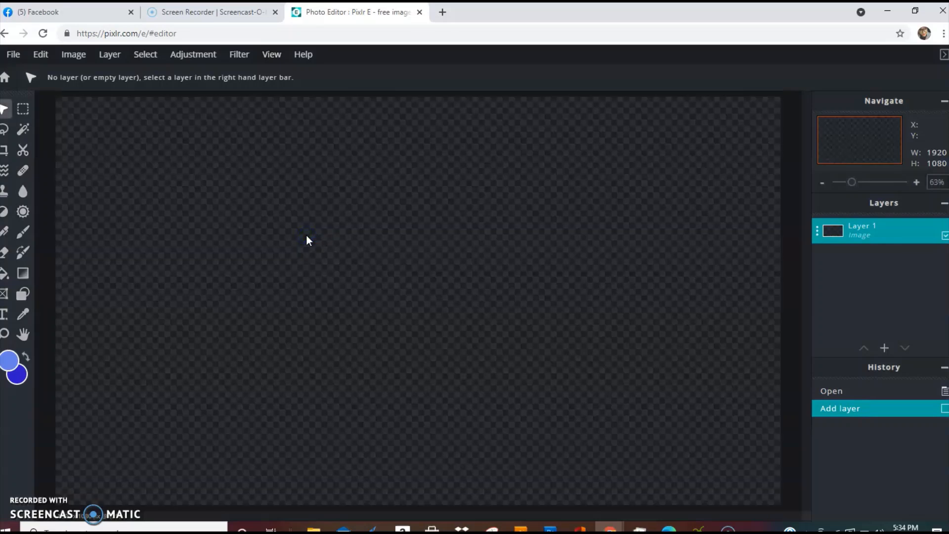
pyautogui.click(271, 55)
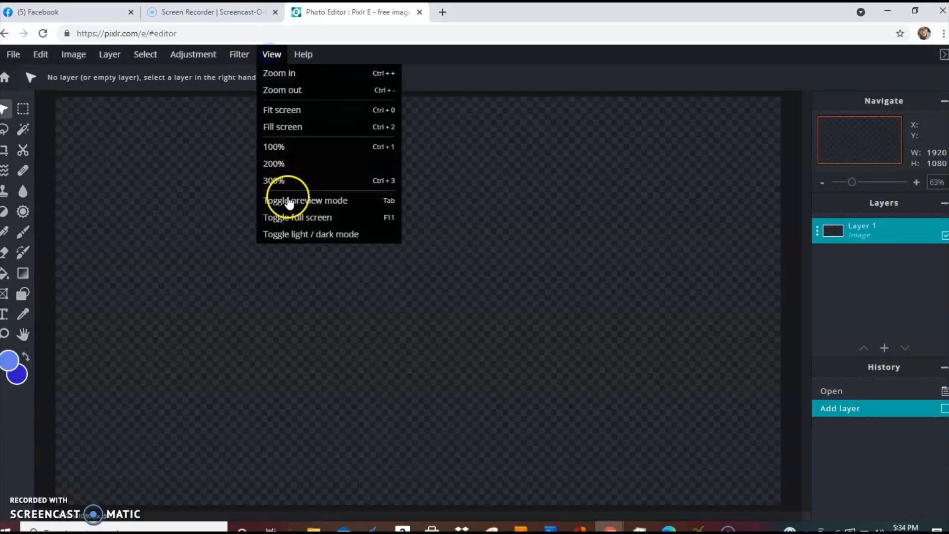
pyautogui.click(320, 234)
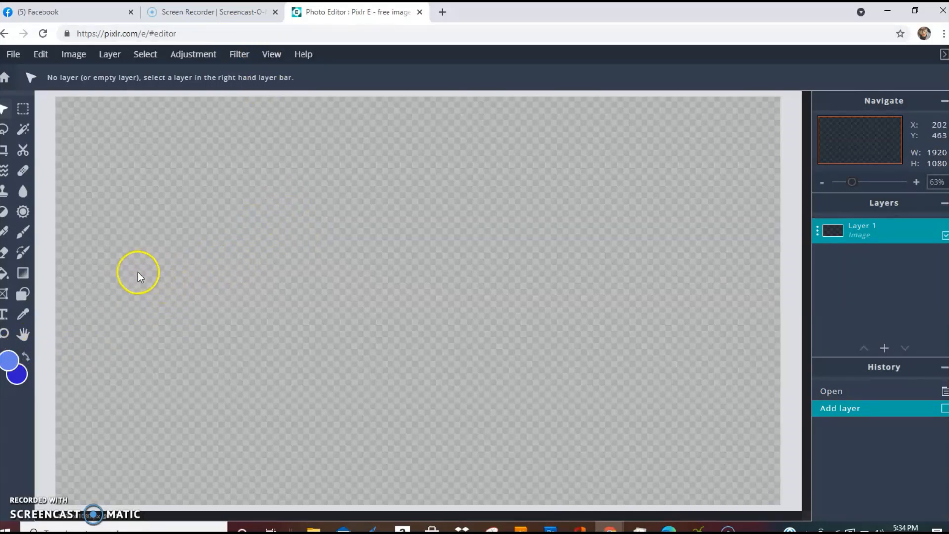
# Add a new text layer reading ABC.
pyautogui.click(4, 314)
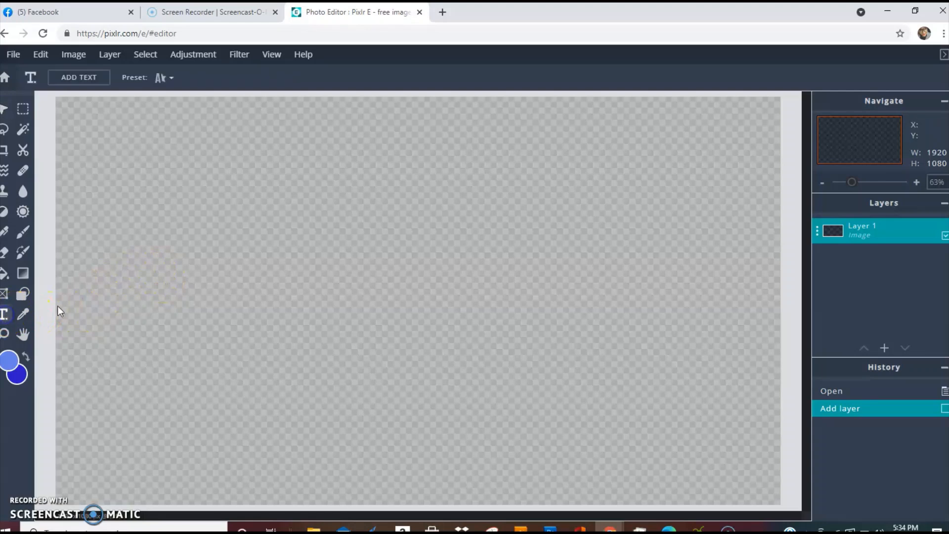
pyautogui.click(224, 226)
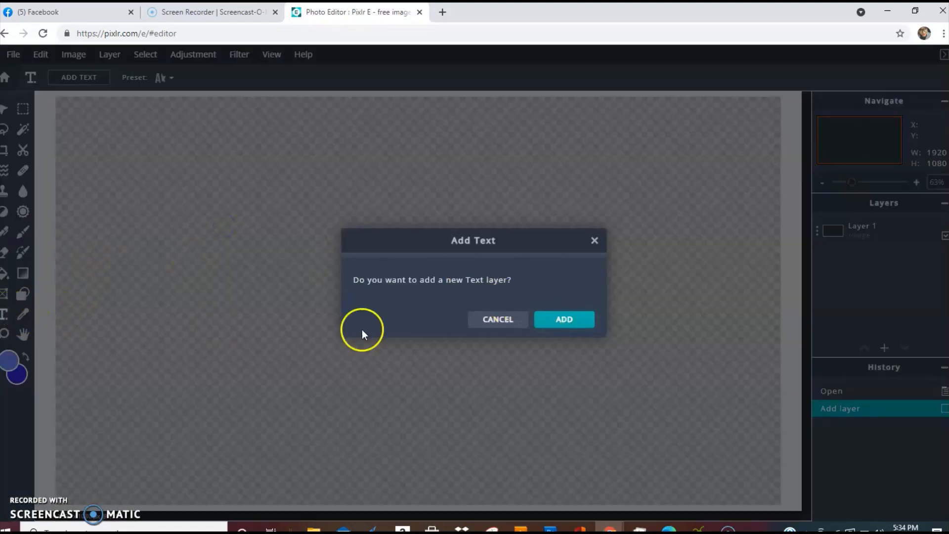
pyautogui.click(593, 322)
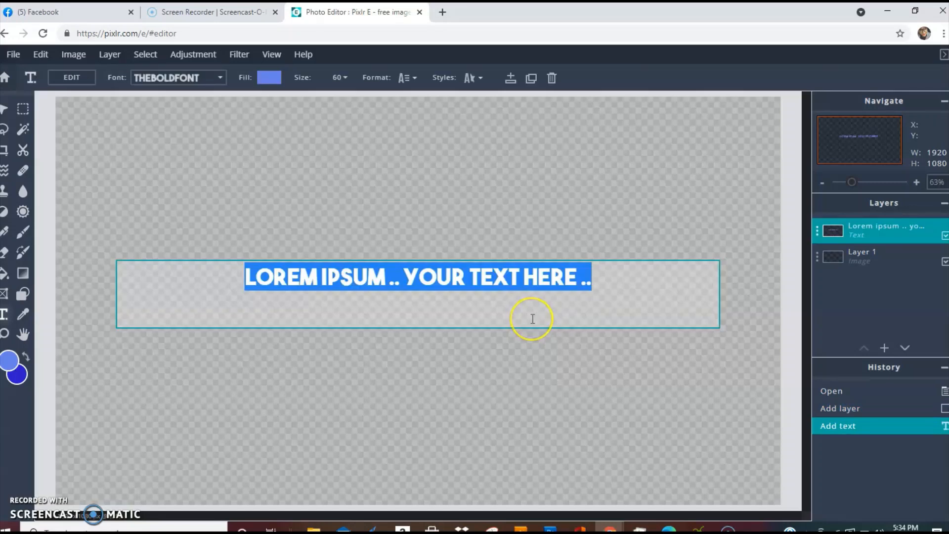
pyautogui.write('ABC')
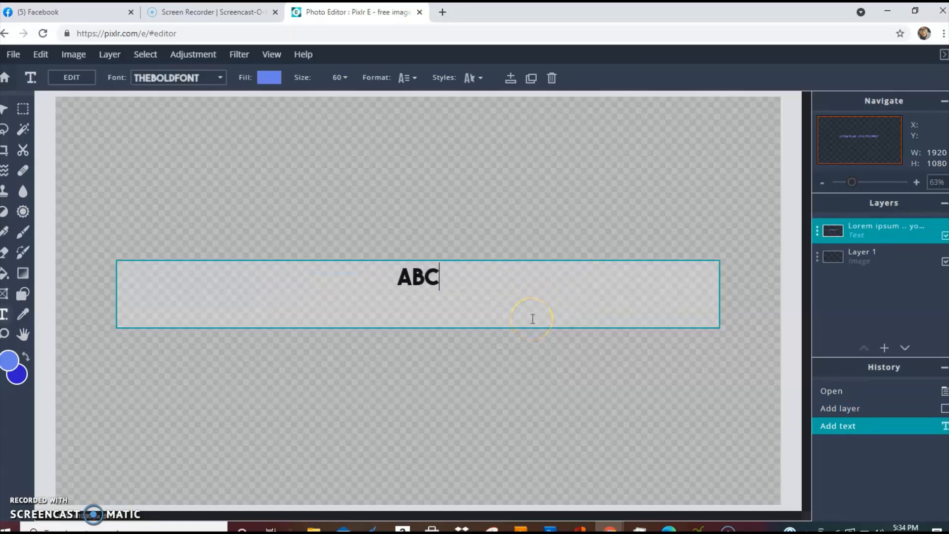
# Enlarge the ABC text to size 555.
pyautogui.click(345, 79)
pyautogui.click(346, 80)
pyautogui.moveTo(261, 98); pyautogui.dragTo(313, 102)
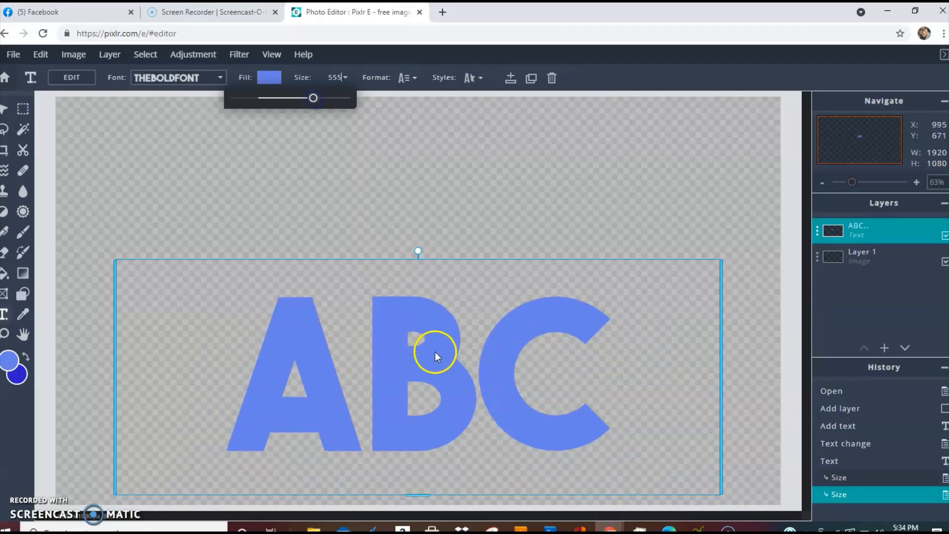
# Narrow the text box to fit the ABC letters and move the text to the upper middle of the canvas.
pyautogui.moveTo(415, 306); pyautogui.dragTo(408, 209)
pyautogui.moveTo(711, 295); pyautogui.dragTo(495, 296)
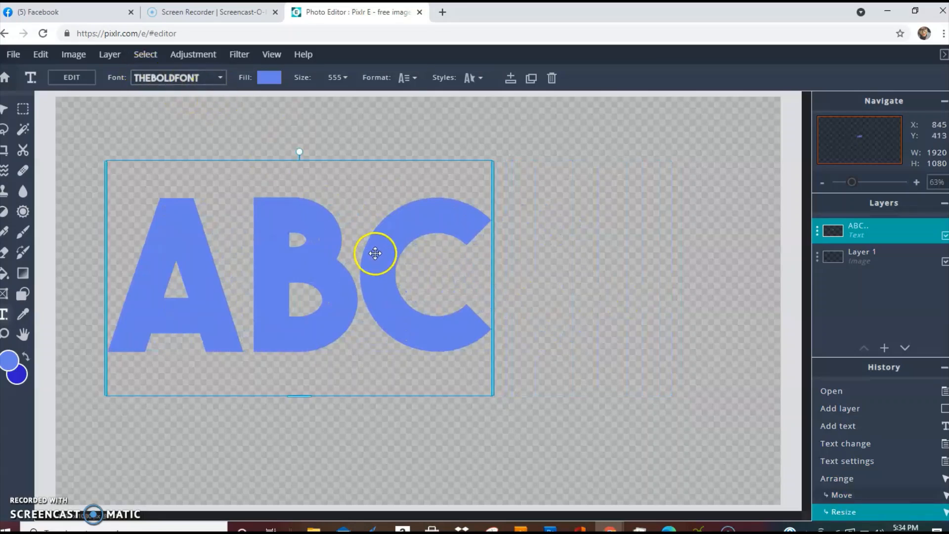
pyautogui.moveTo(386, 256); pyautogui.dragTo(448, 238)
pyautogui.click(274, 149)
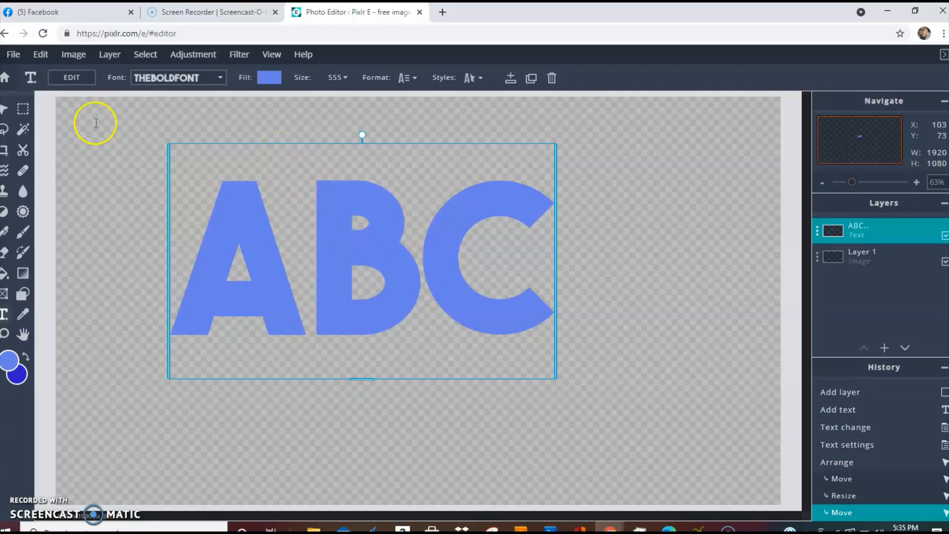
# Rasterize the ABC text layer and move it to about X 409, Y 138.
pyautogui.click(109, 54)
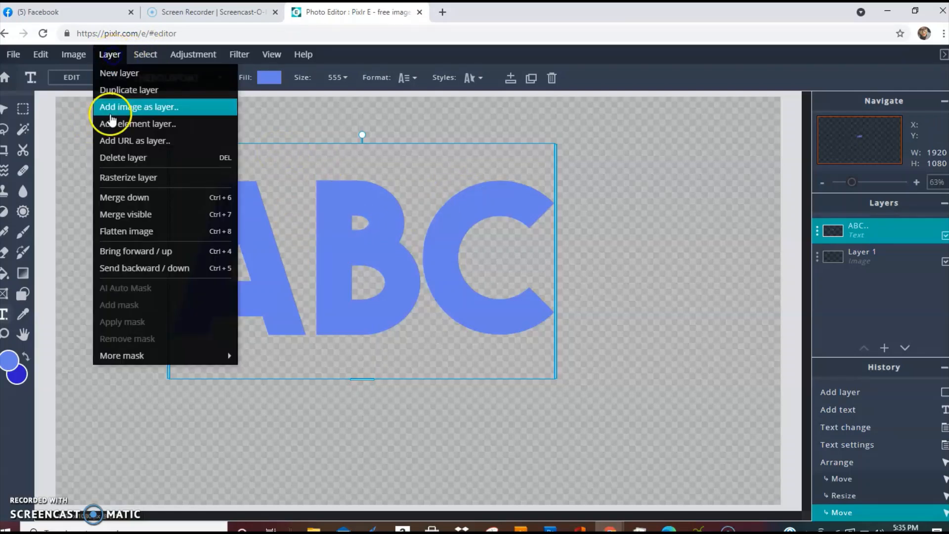
pyautogui.click(130, 176)
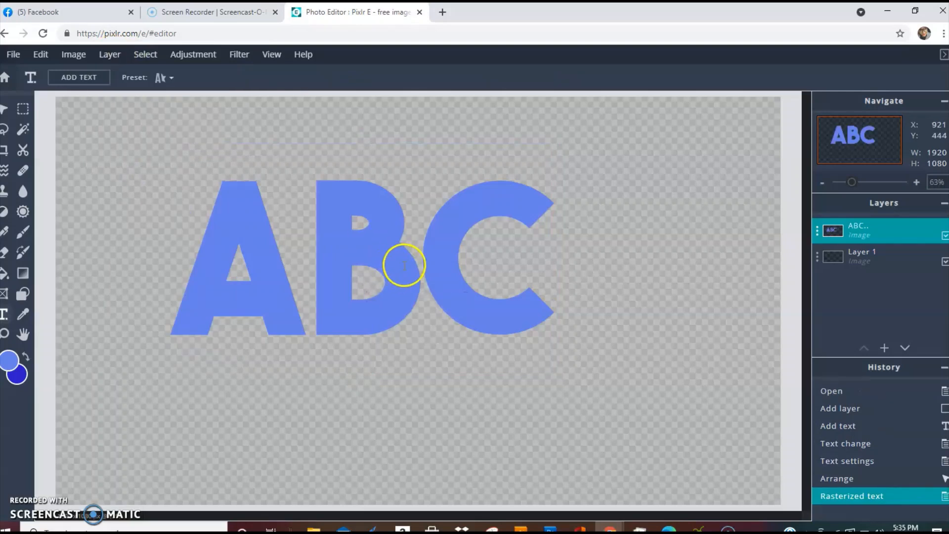
pyautogui.click(7, 114)
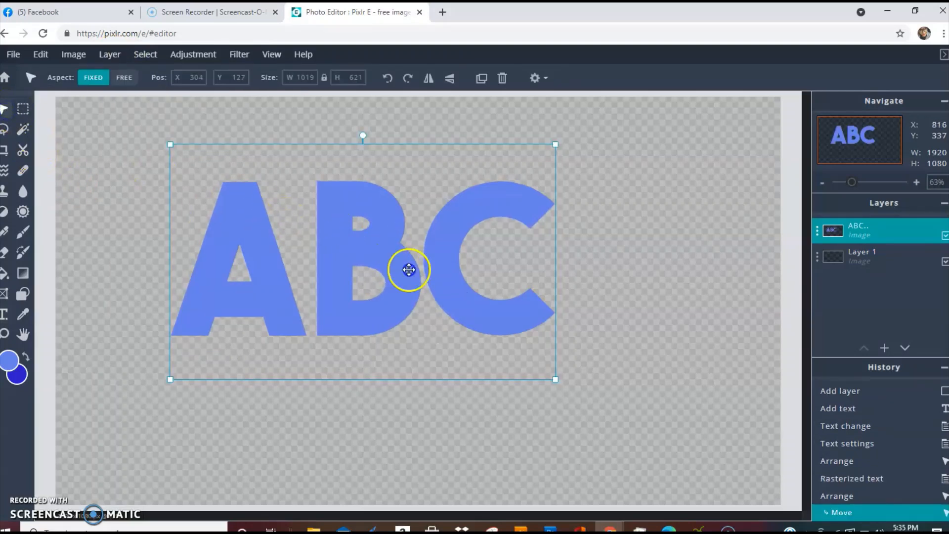
pyautogui.moveTo(408, 269); pyautogui.dragTo(353, 252)
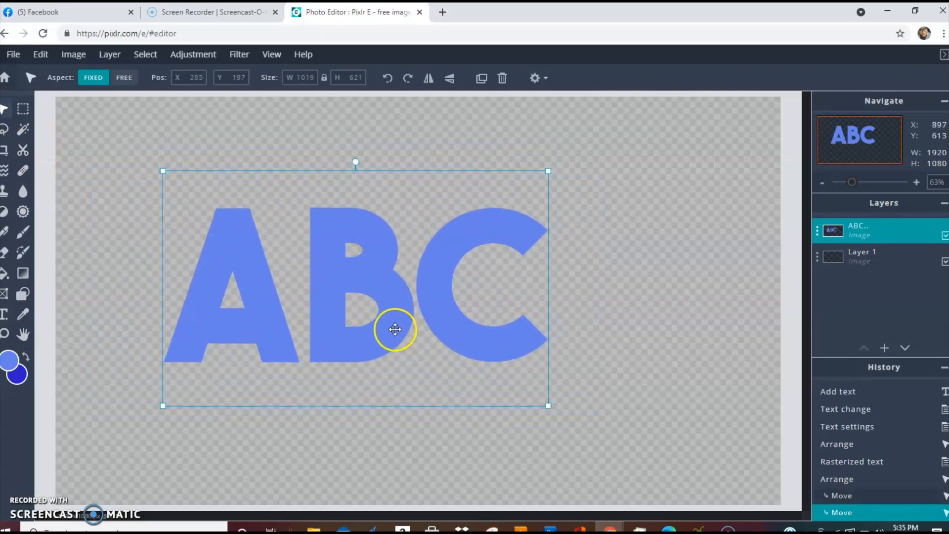
pyautogui.moveTo(451, 307); pyautogui.dragTo(496, 285)
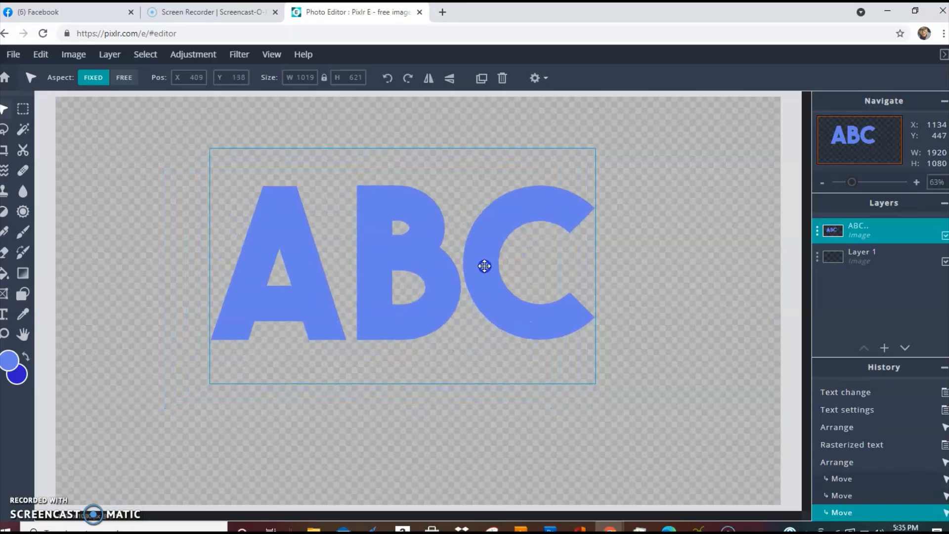
# Copy the rasterized ABC layer and paste it as a duplicate layer.
pyautogui.click(40, 55)
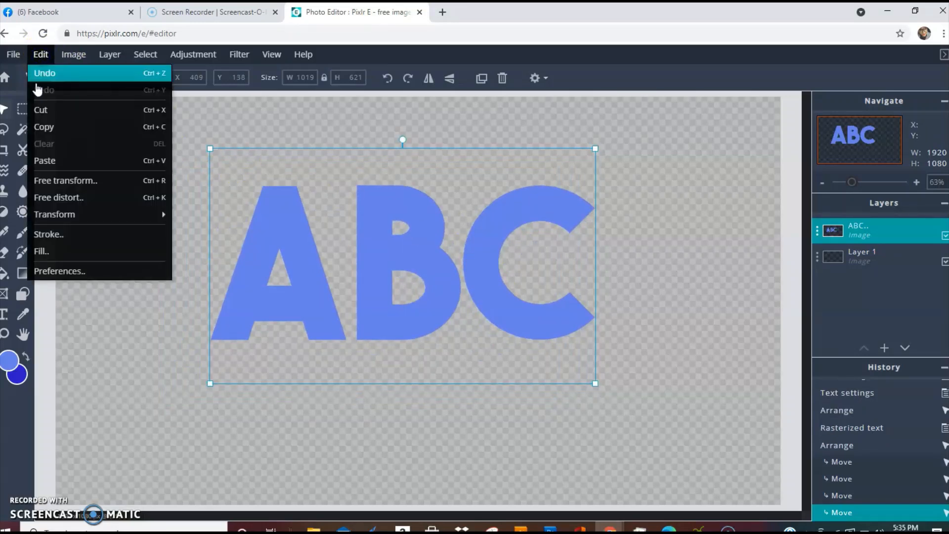
pyautogui.click(43, 126)
pyautogui.click(38, 59)
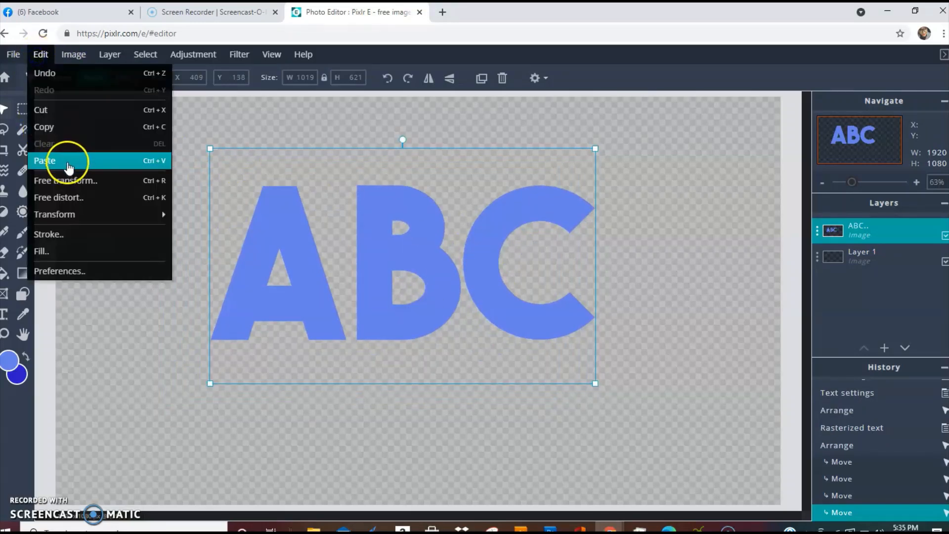
pyautogui.click(65, 159)
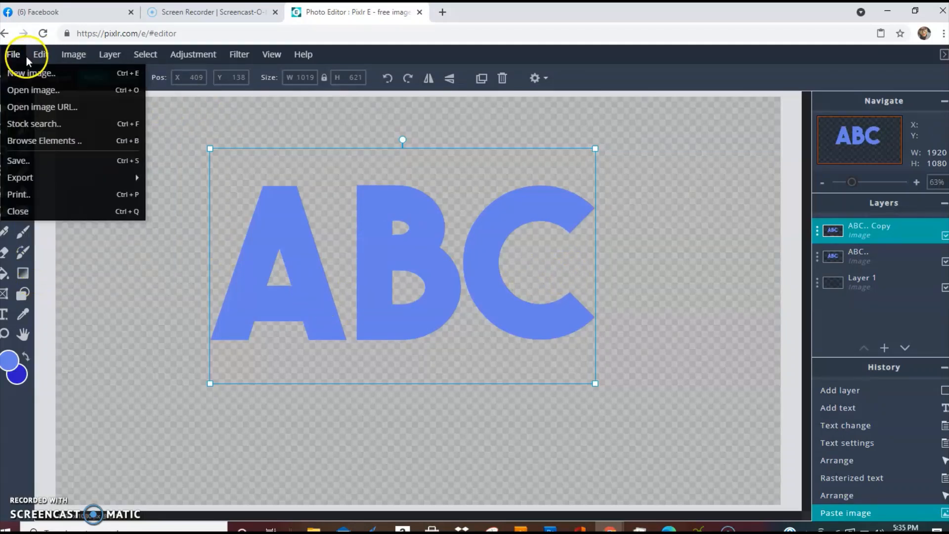
# Fill the ABC copy with black (#000000), preserving transparency.
pyautogui.moveTo(46, 58)
pyautogui.click(58, 251)
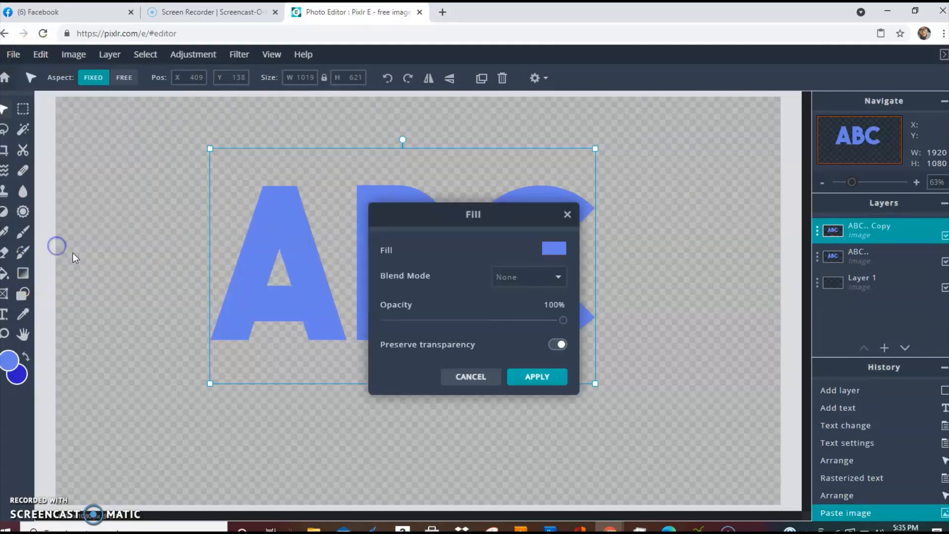
pyautogui.click(554, 248)
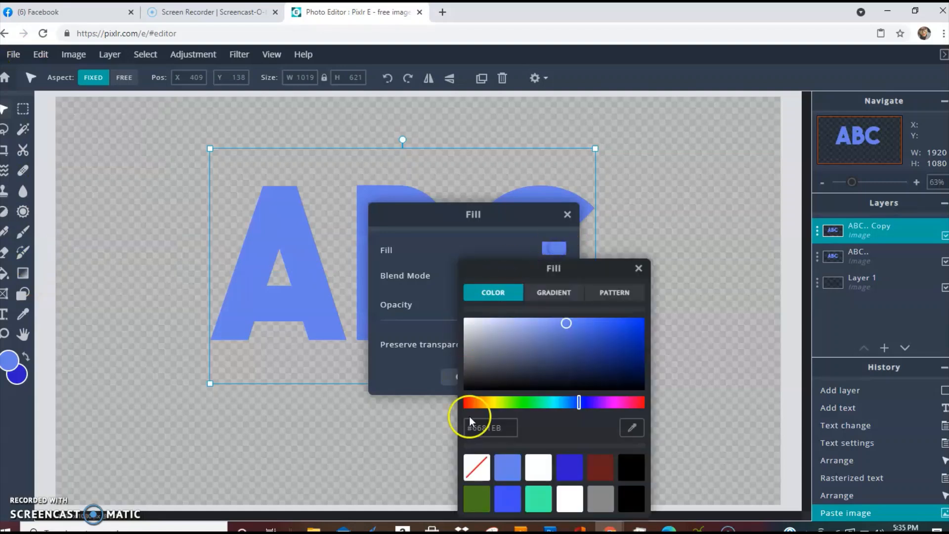
pyautogui.click(631, 499)
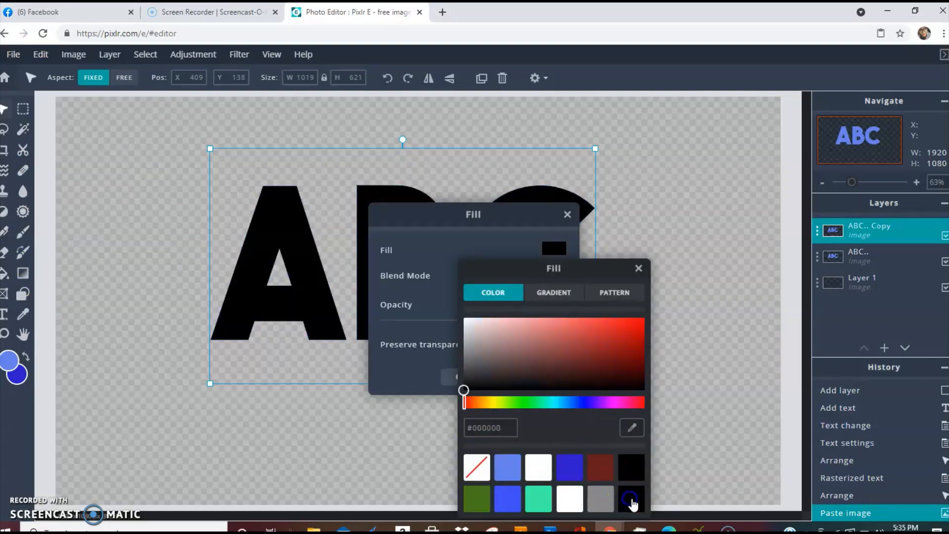
pyautogui.click(498, 234)
pyautogui.click(529, 388)
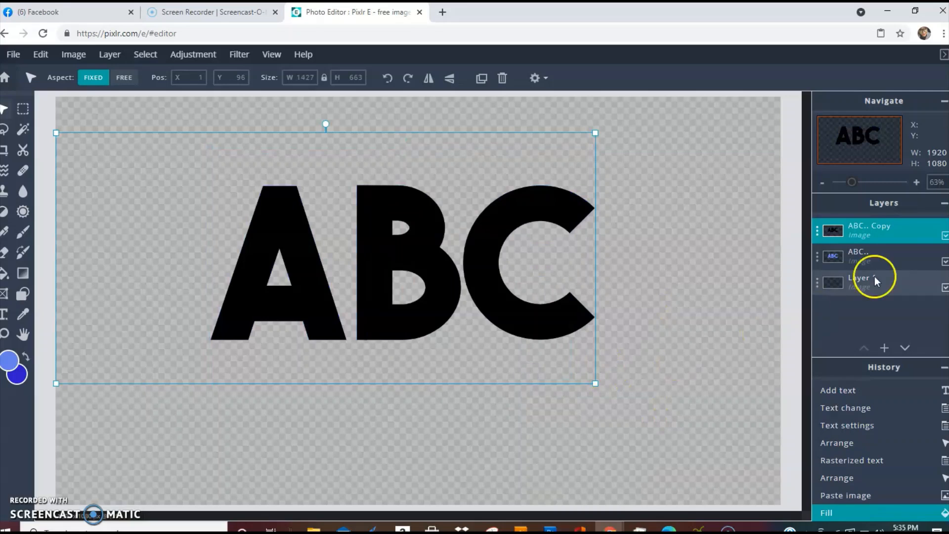
# Place the black ABC copy beneath the blue ABC layer and nudge it down to Y 109.
pyautogui.moveTo(875, 233); pyautogui.dragTo(880, 262)
pyautogui.click(459, 291)
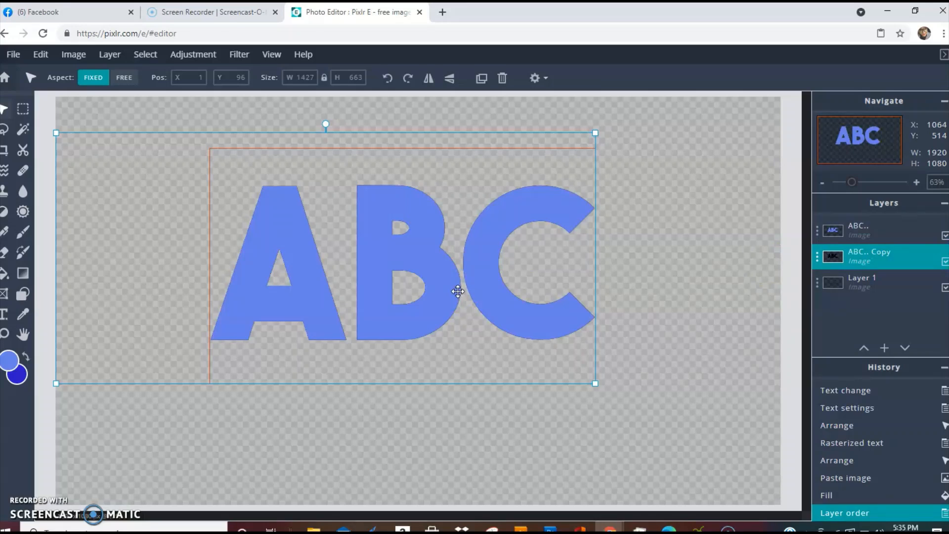
pyautogui.press('Down')
pyautogui.press('Down')
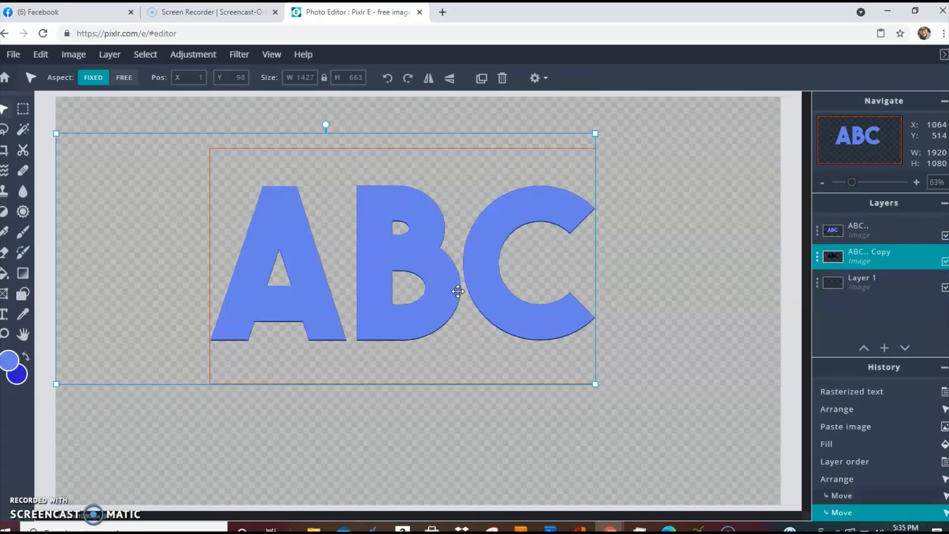
pyautogui.press('Down')
pyautogui.press('Down')
pyautogui.press('Down')
pyautogui.press('Down')
pyautogui.press('Down')
pyautogui.press('Down')
pyautogui.press('Down')
pyautogui.press('Down')
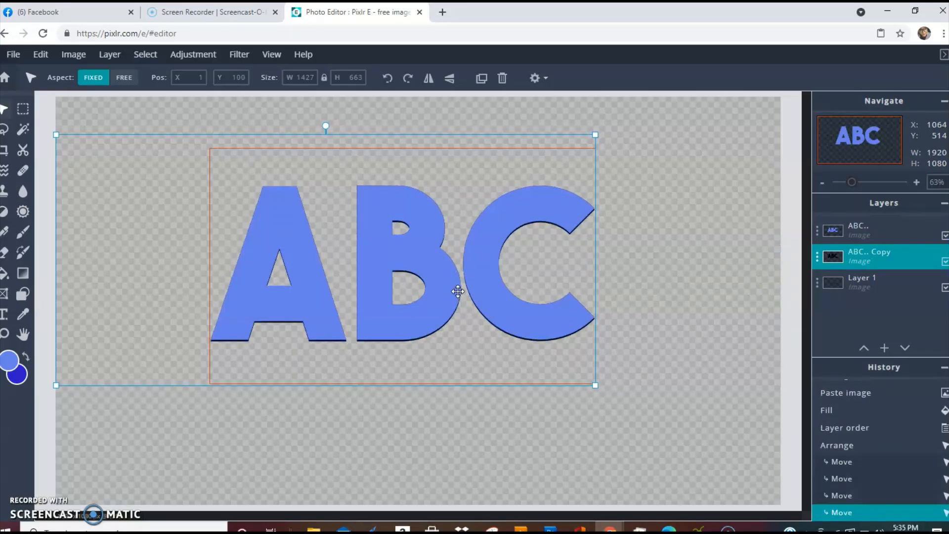
pyautogui.press('Down')
pyautogui.press('Down')
pyautogui.press('Down')
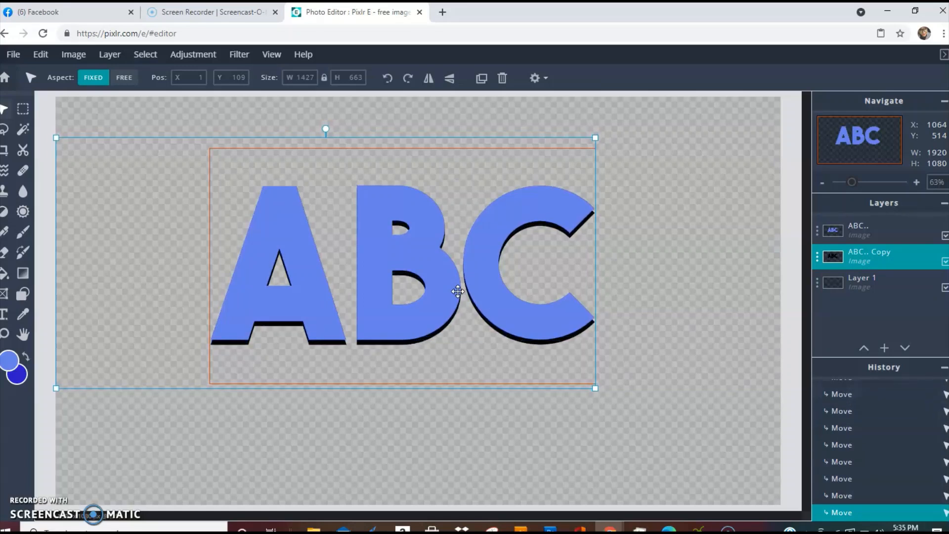
# Nudge the black ABC copy left to X -13 so it forms an offset shadow.
pyautogui.press('Left')
pyautogui.press('Left')
pyautogui.press('Left')
pyautogui.press('Left')
pyautogui.press('Left')
pyautogui.press('Left')
pyautogui.press('Left')
pyautogui.press('Left')
pyautogui.press('Left')
pyautogui.press('Left')
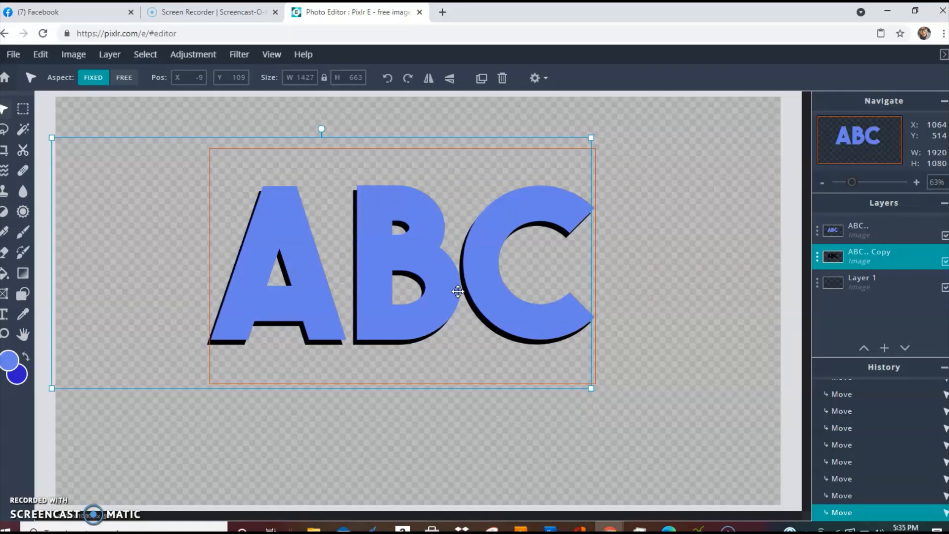
pyautogui.press('Left')
pyautogui.press('Left')
pyautogui.press('Left')
pyautogui.press('Left')
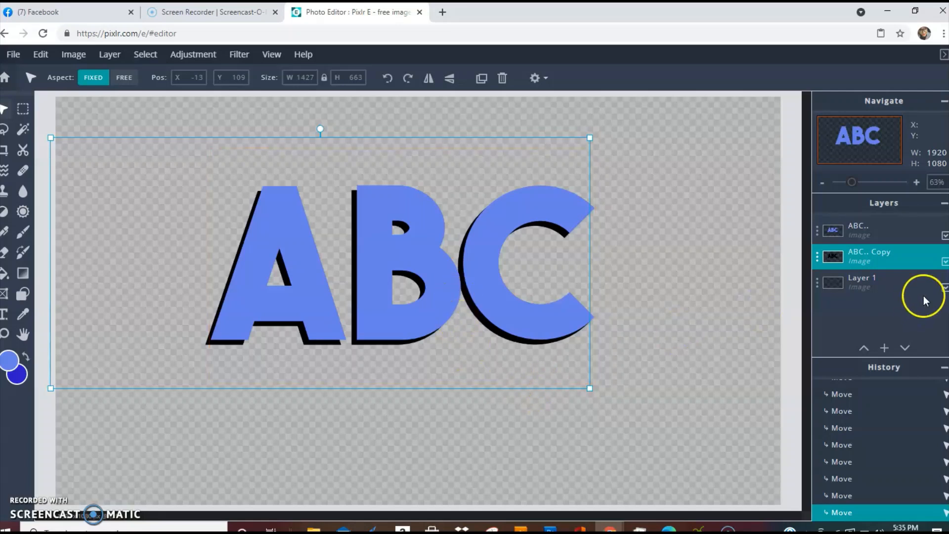
# Select the blue ABC layer together with its black copy and merge all visible layers.
pyautogui.keyDown('shift'); pyautogui.click(896, 232); pyautogui.keyUp('shift')
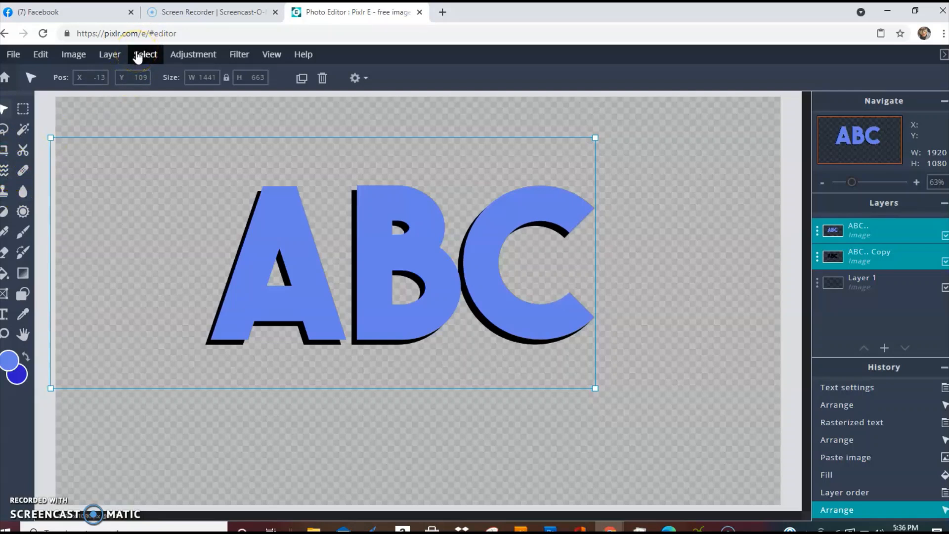
pyautogui.click(78, 55)
pyautogui.moveTo(95, 59)
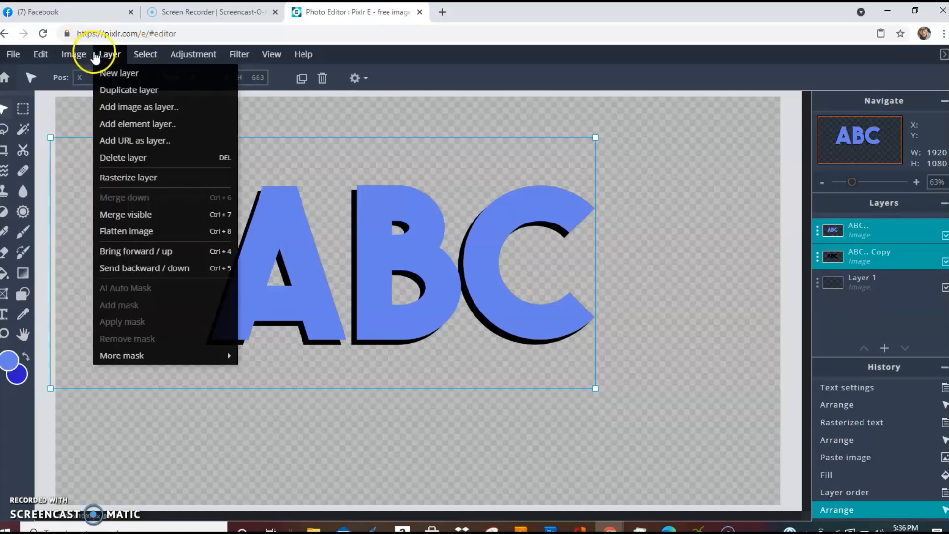
pyautogui.click(126, 214)
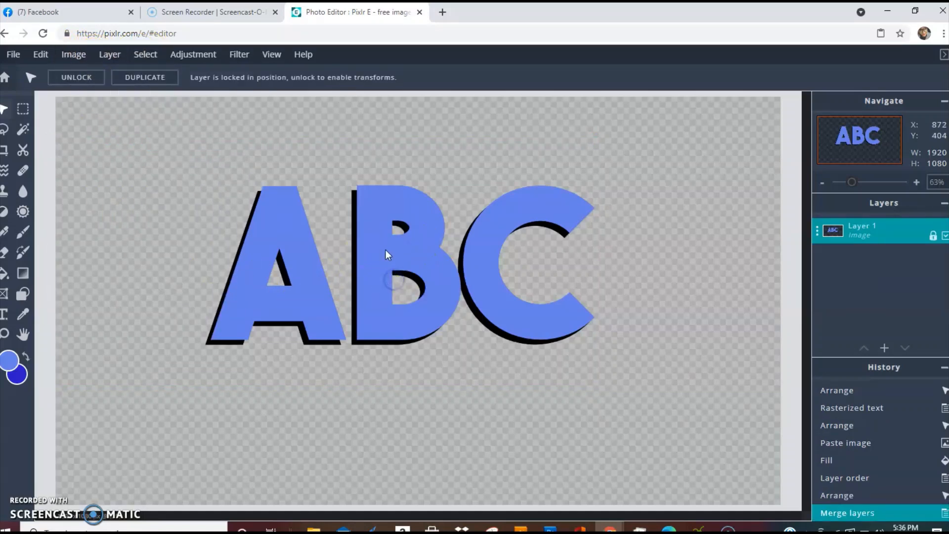
# Unlock the merged Layer 1, then copy it and paste it as a duplicate layer.
pyautogui.click(933, 238)
pyautogui.moveTo(418, 260); pyautogui.dragTo(374, 263)
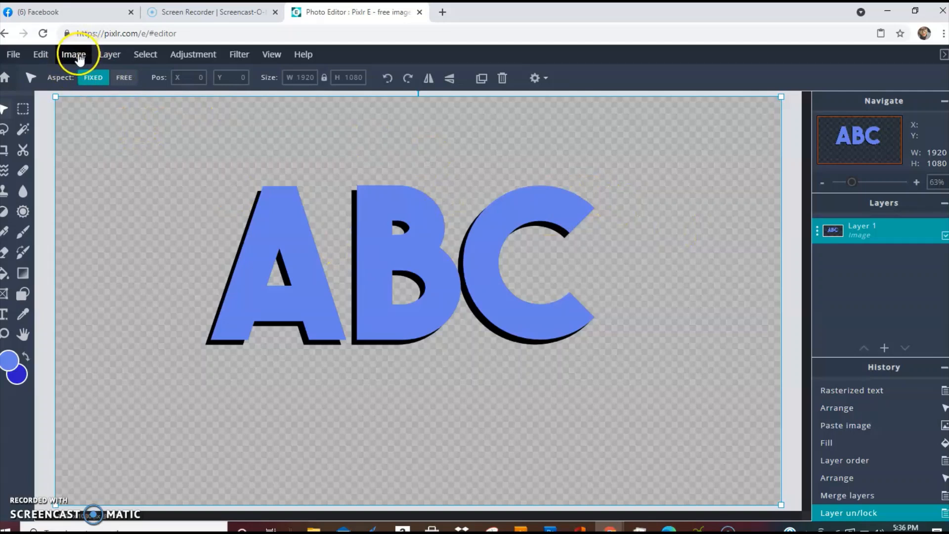
pyautogui.click(40, 55)
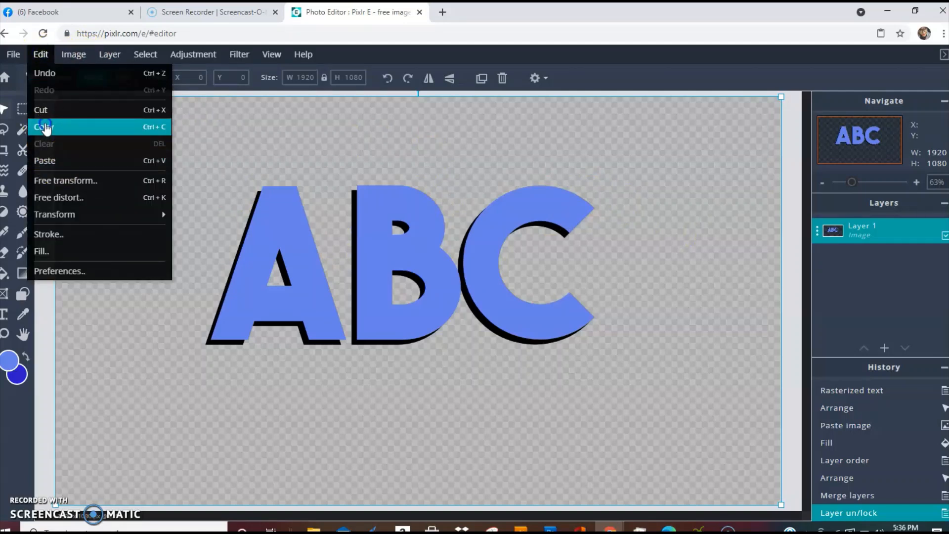
pyautogui.click(45, 128)
pyautogui.click(42, 55)
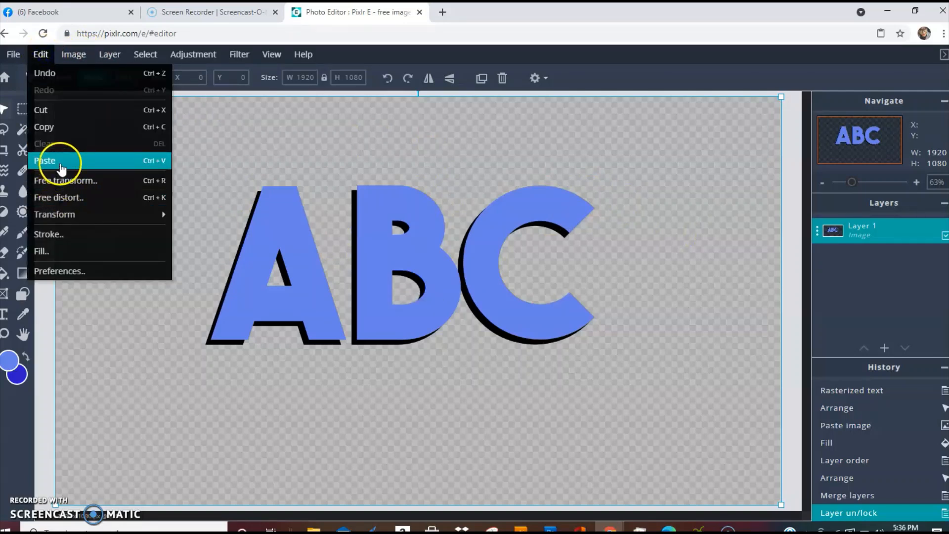
pyautogui.click(60, 165)
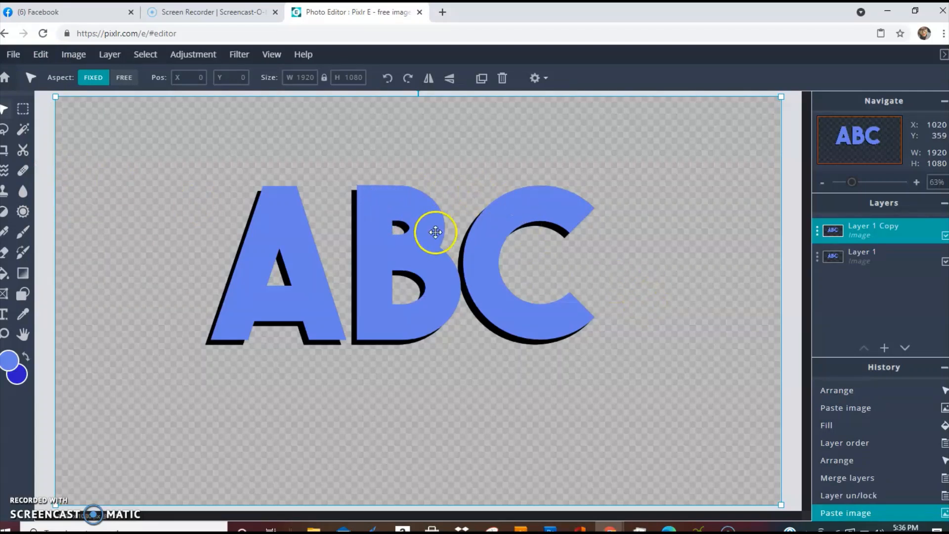
# Undo the paste, the layer unlock and the merge, and reselect the blue ABC layer.
pyautogui.hotkey('ctrl', 'z')
pyautogui.hotkey('ctrl', 'z')
pyautogui.hotkey('ctrl', 'z')
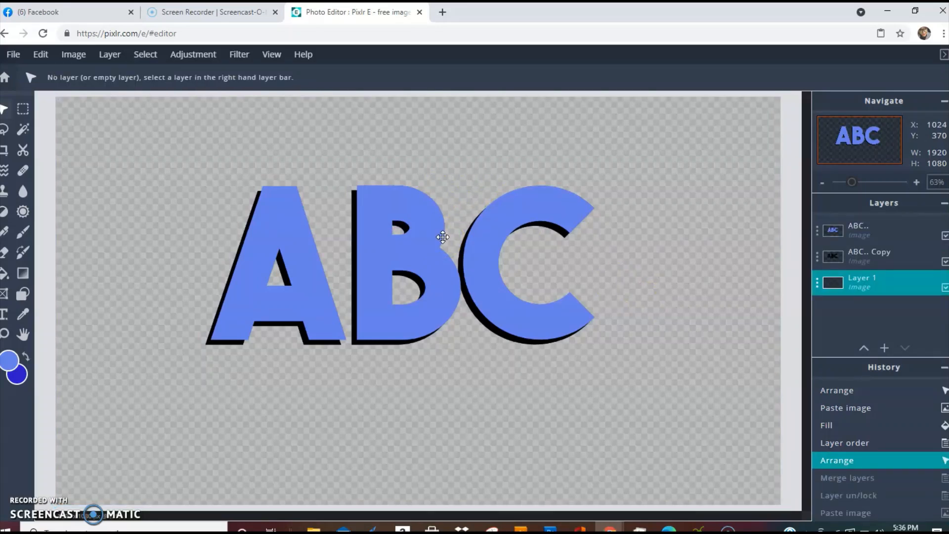
pyautogui.click(874, 228)
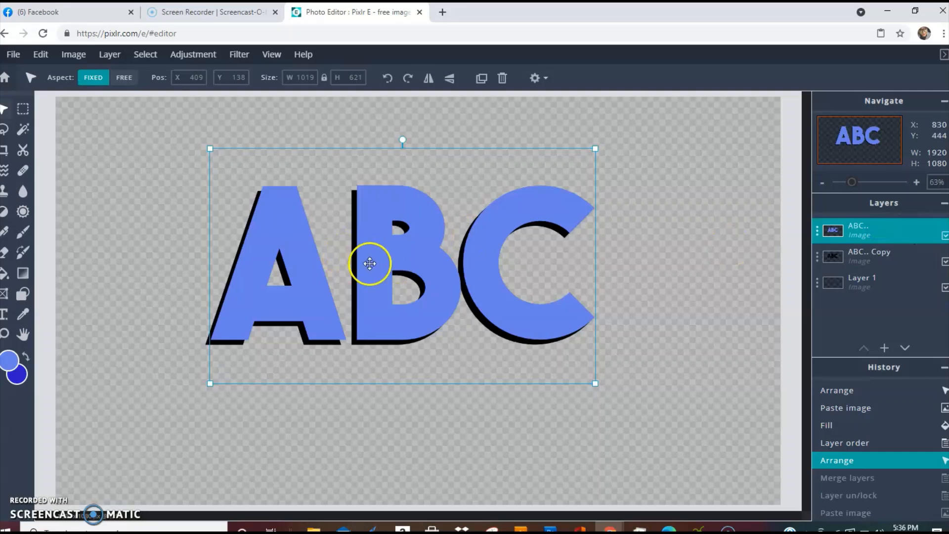
pyautogui.click(374, 265)
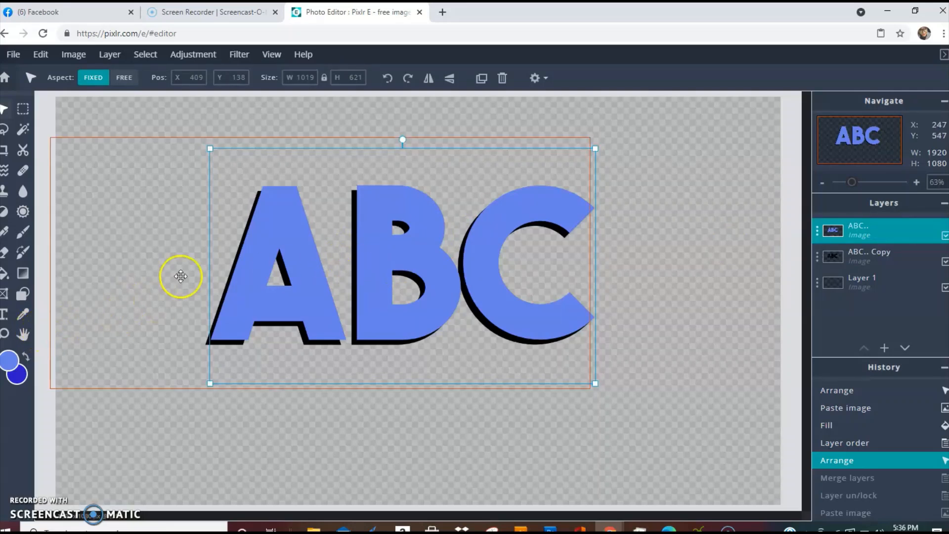
pyautogui.click(39, 55)
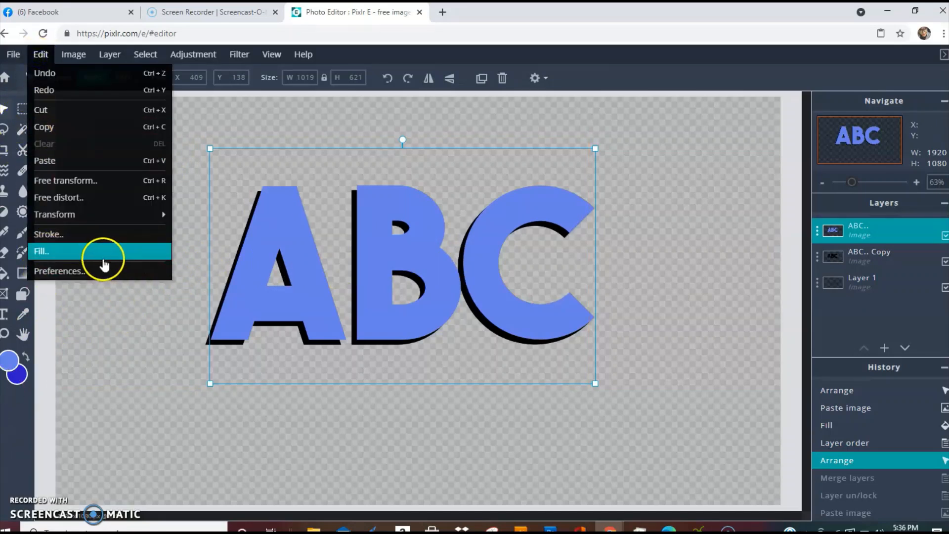
pyautogui.click(99, 253)
pyautogui.click(556, 248)
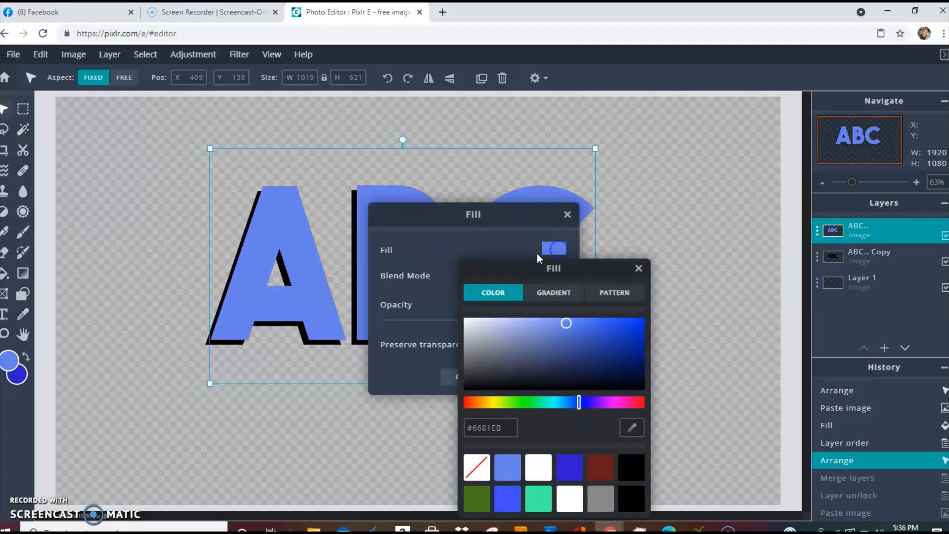
pyautogui.click(638, 268)
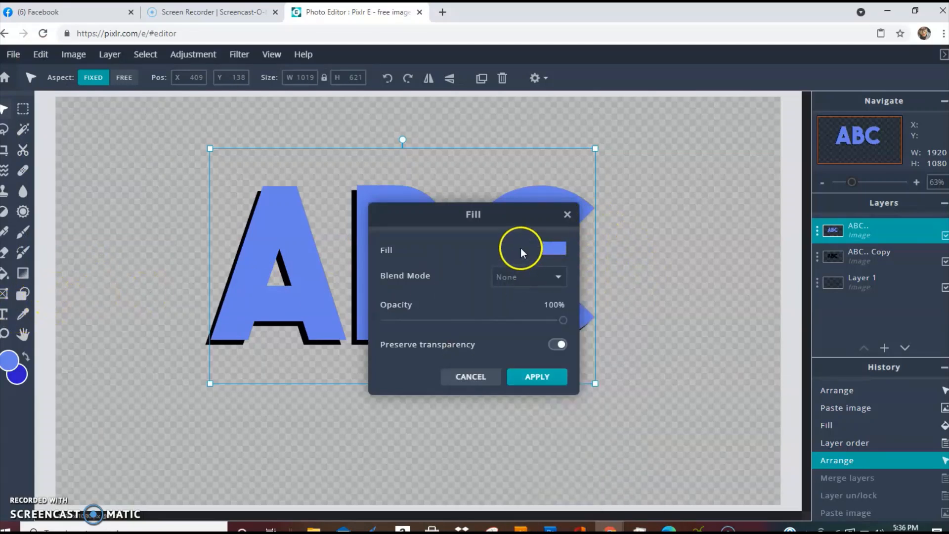
pyautogui.click(568, 215)
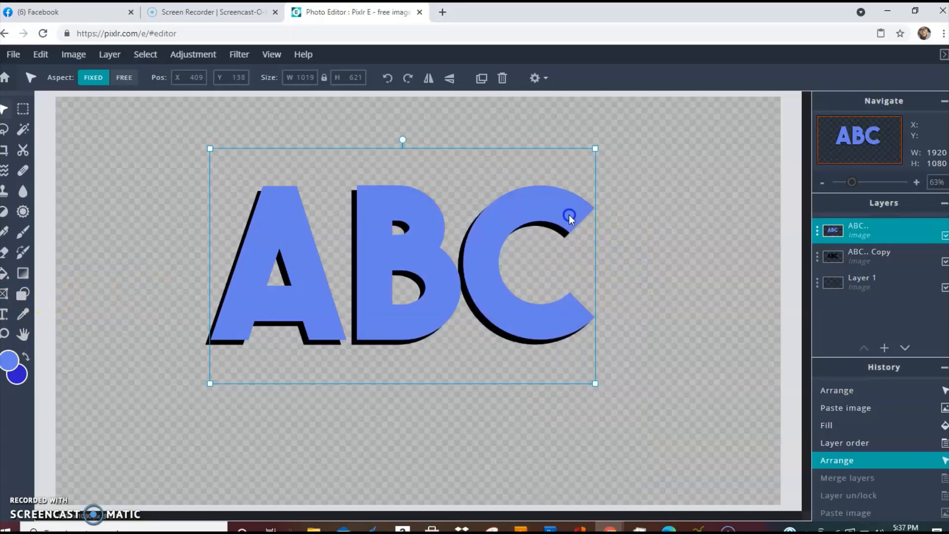
# Activate the linear Gradient tool and try green #15941B as the start color of its gradient.
pyautogui.click(32, 275)
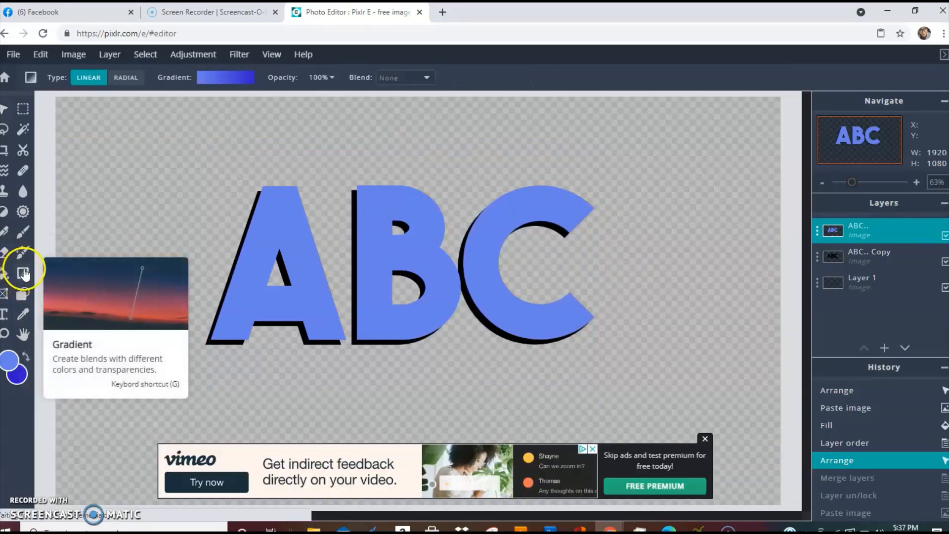
pyautogui.click(227, 78)
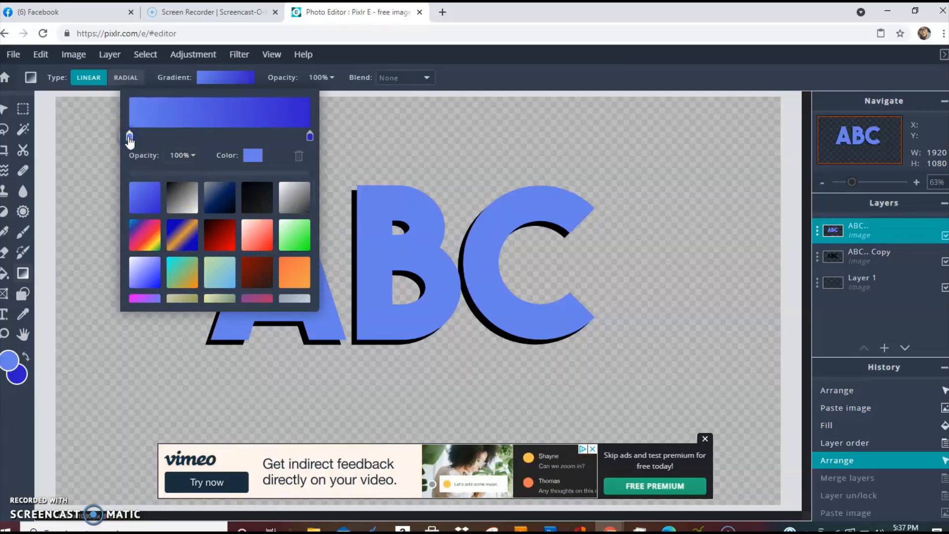
pyautogui.click(192, 137)
pyautogui.click(252, 157)
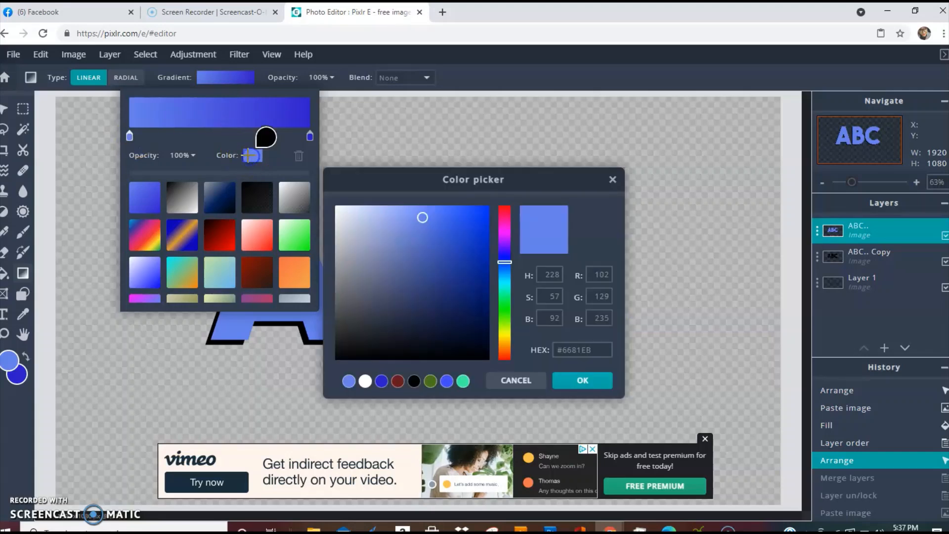
pyautogui.moveTo(506, 286); pyautogui.dragTo(504, 311)
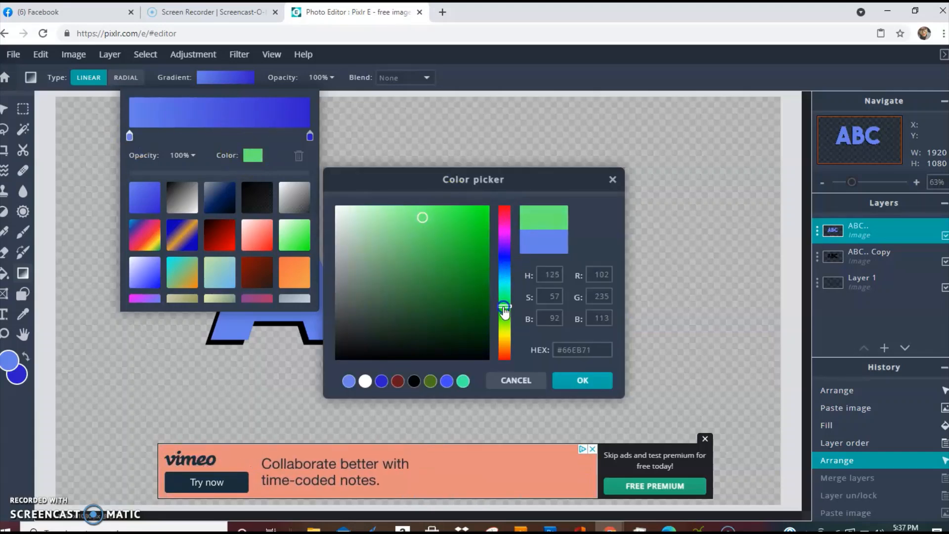
pyautogui.click(469, 271)
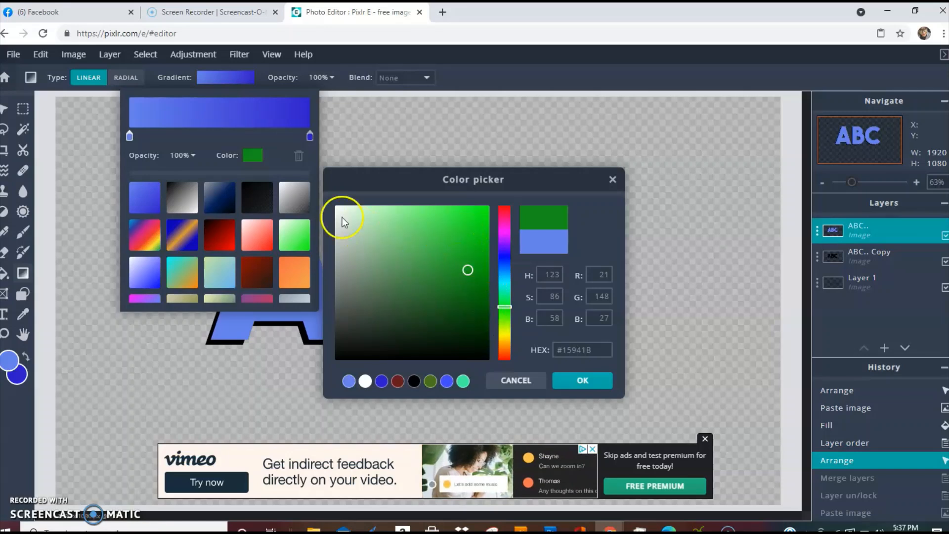
pyautogui.click(535, 381)
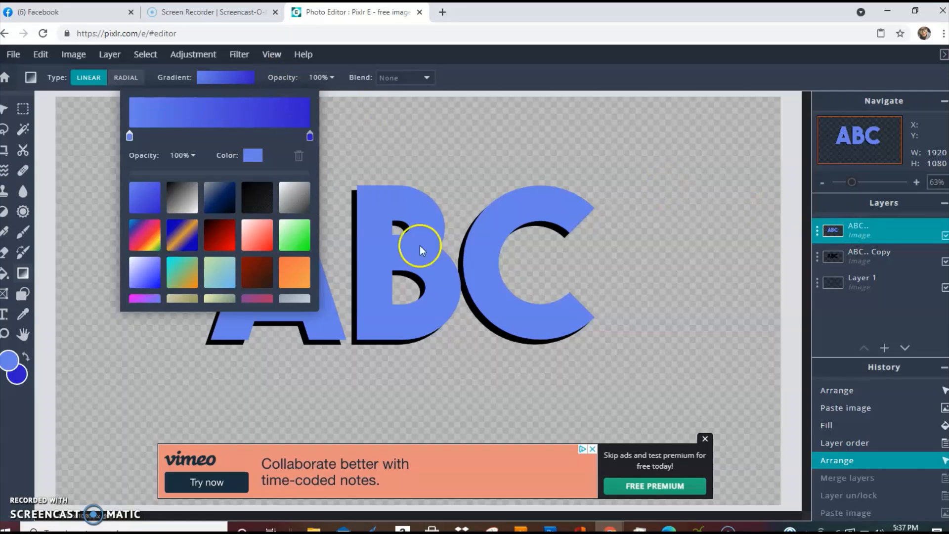
# Select the pixels of the blue ABC layer so only the letter shapes are selected.
pyautogui.click(156, 52)
pyautogui.click(152, 56)
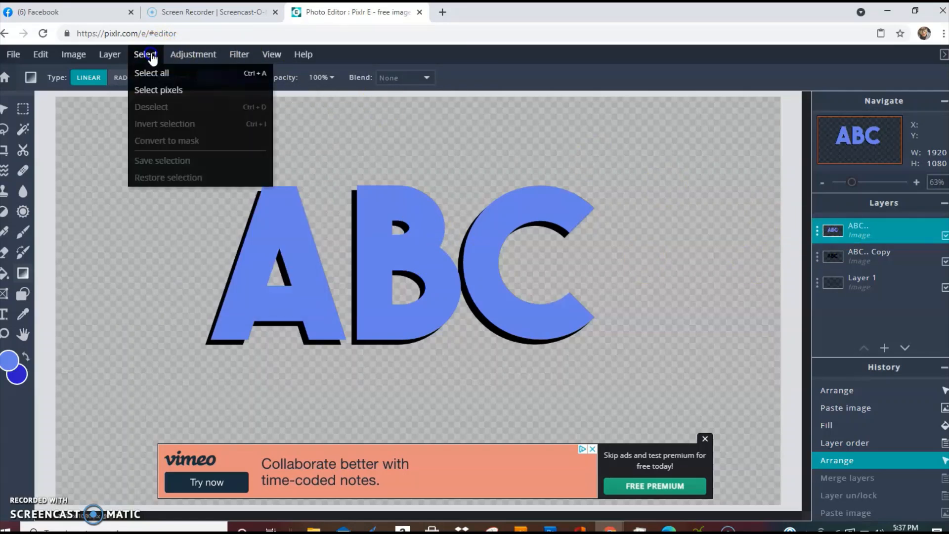
pyautogui.click(162, 88)
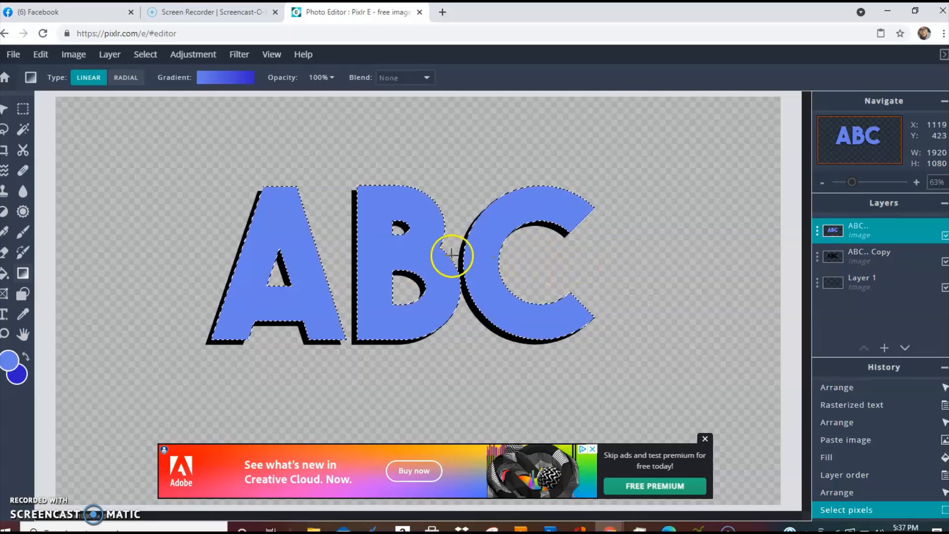
pyautogui.click(148, 56)
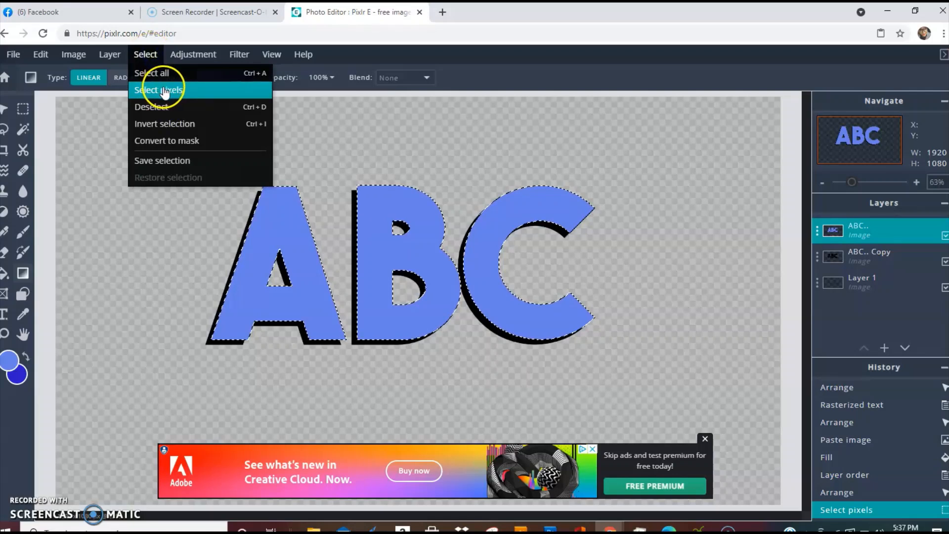
# Choose the rainbow gradient preset and apply it diagonally across the selected letters, from above the A to below the C.
pyautogui.click(226, 77)
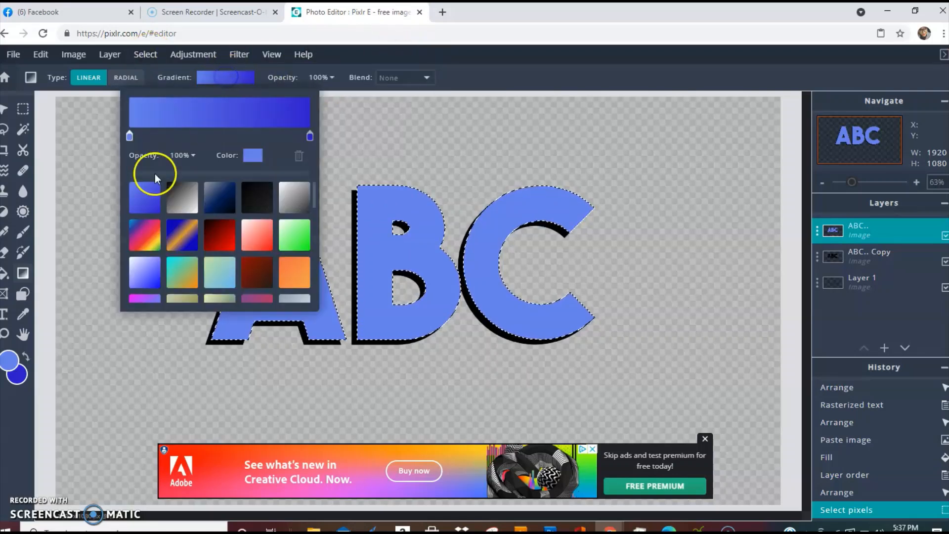
pyautogui.click(148, 239)
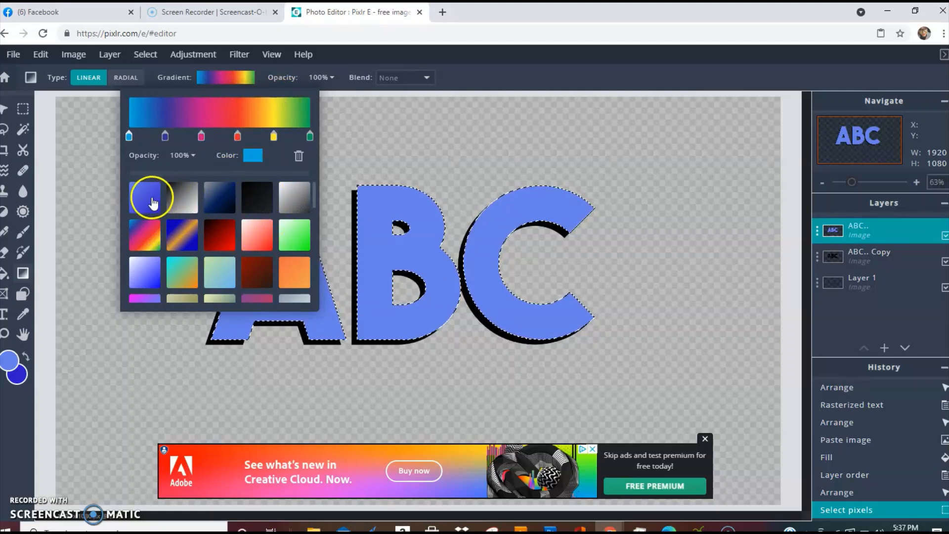
pyautogui.click(328, 133)
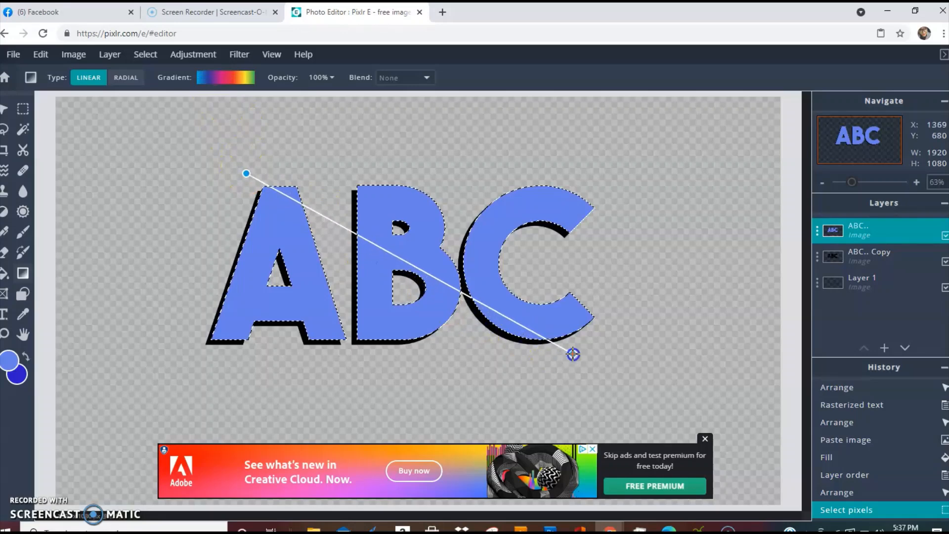
pyautogui.moveTo(574, 353); pyautogui.dragTo(572, 353)
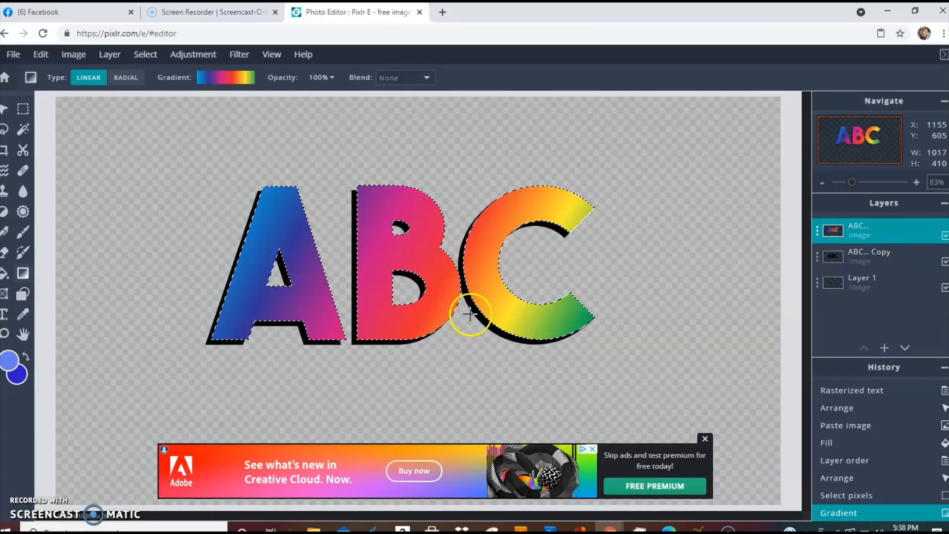
# Redraw the rainbow gradient over the letters in several directions, ending with a short diagonal from beside the A into the B.
pyautogui.moveTo(470, 314); pyautogui.dragTo(396, 260)
pyautogui.moveTo(361, 211); pyautogui.dragTo(388, 250)
pyautogui.moveTo(449, 258); pyautogui.dragTo(393, 250)
pyautogui.moveTo(320, 205); pyautogui.dragTo(370, 243)
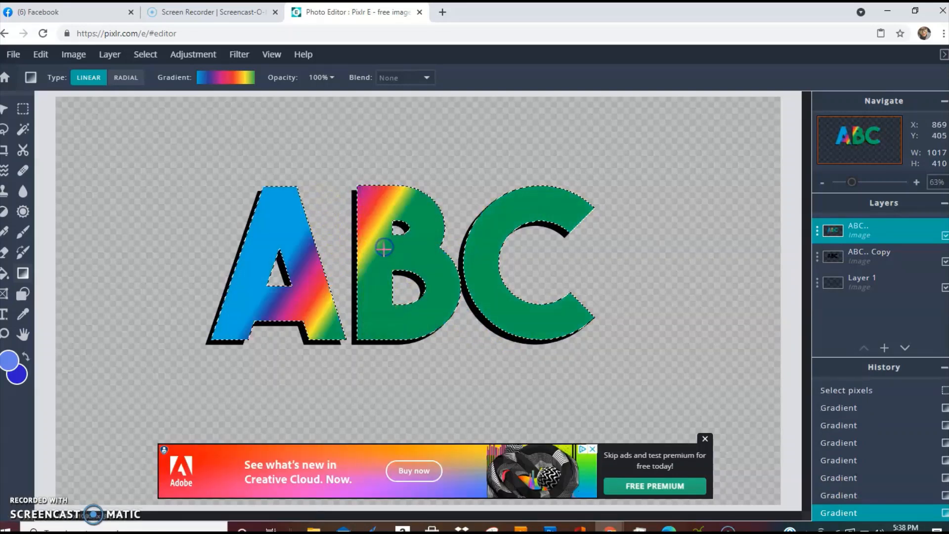
# Switch the gradient to the two-color blue preset and set its start color to golden yellow.
pyautogui.click(209, 77)
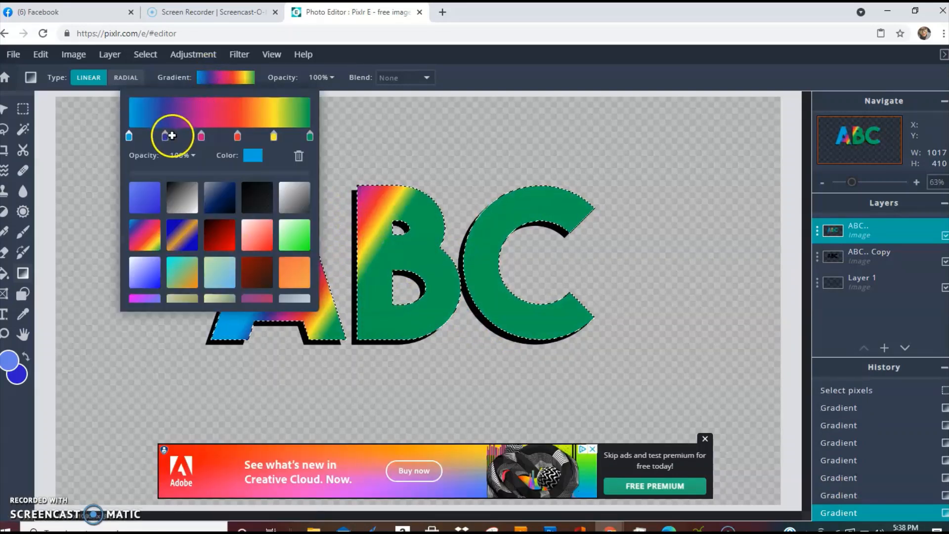
pyautogui.click(145, 197)
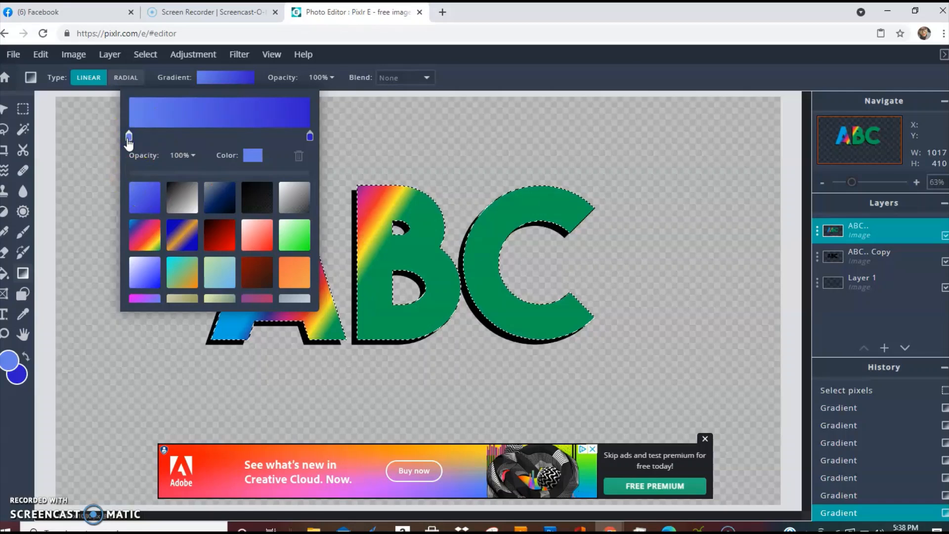
pyautogui.click(234, 155)
pyautogui.click(500, 310)
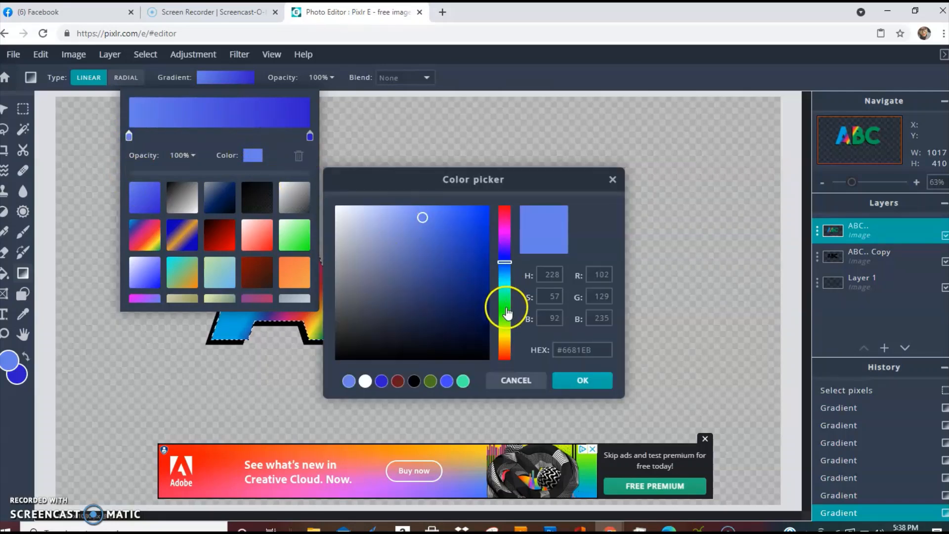
pyautogui.click(504, 338)
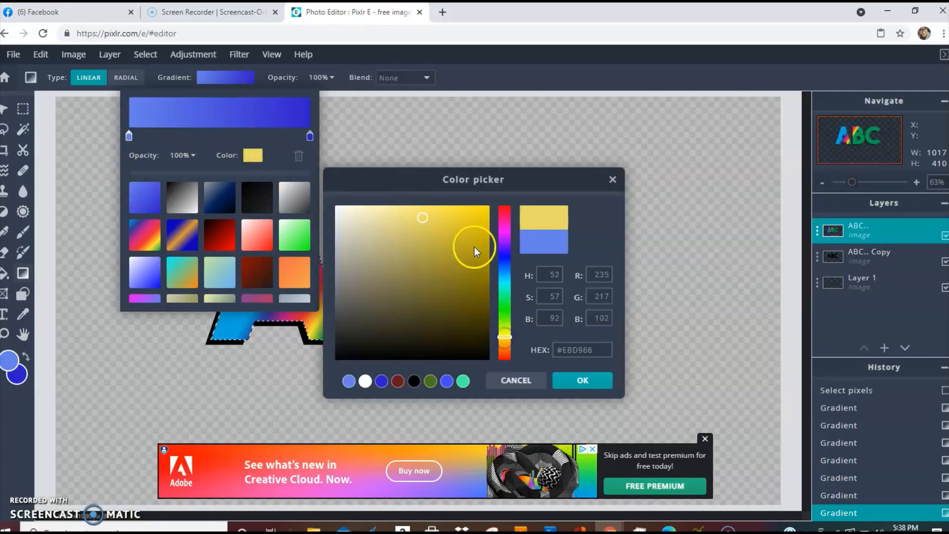
pyautogui.moveTo(474, 247); pyautogui.dragTo(472, 221)
pyautogui.click(560, 379)
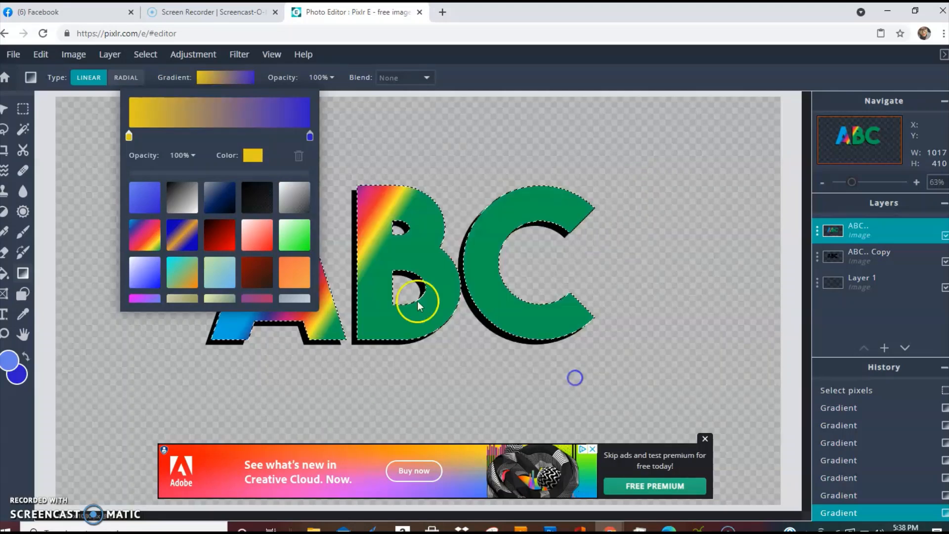
# Set the gradient's end color to pink and redraw it over the letters, finishing with a vertical blend from yellow bases to pink tops.
pyautogui.click(310, 138)
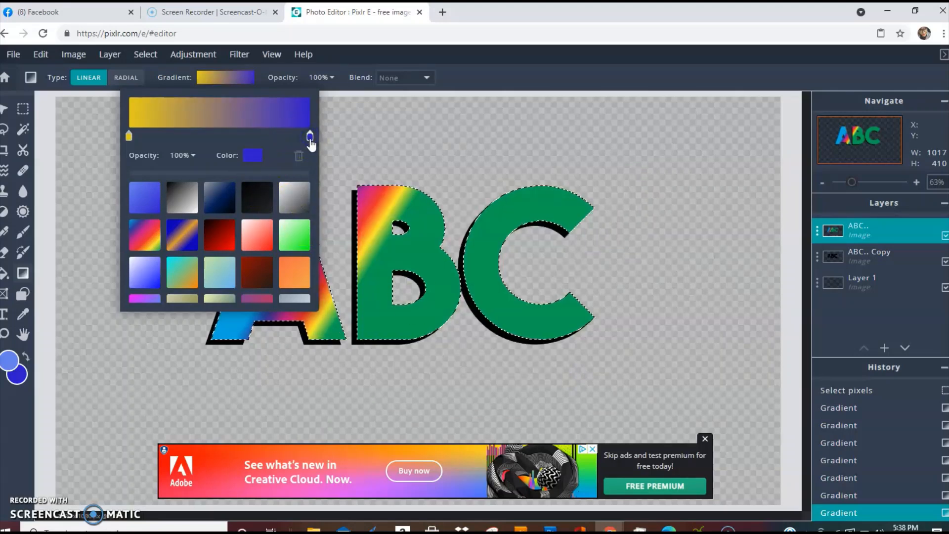
pyautogui.click(253, 156)
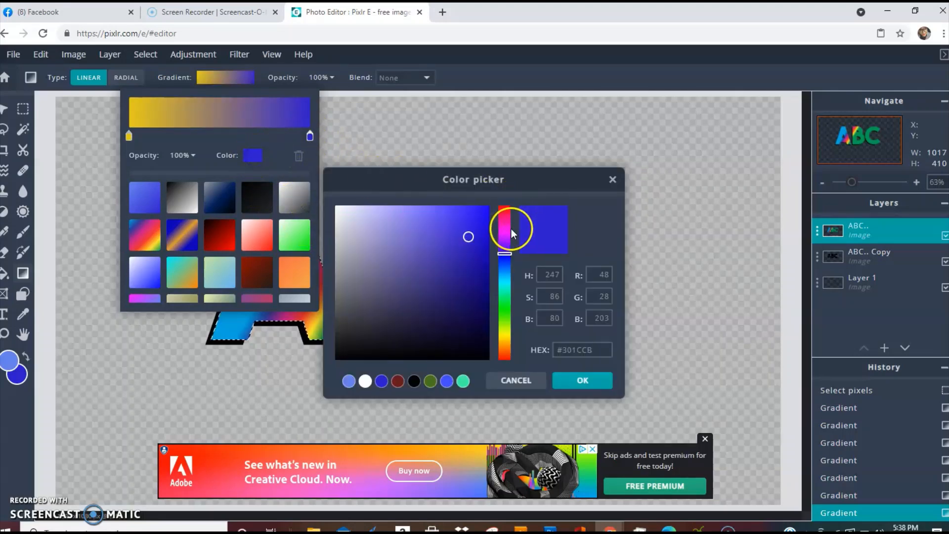
pyautogui.moveTo(511, 228); pyautogui.dragTo(505, 220)
pyautogui.click(579, 382)
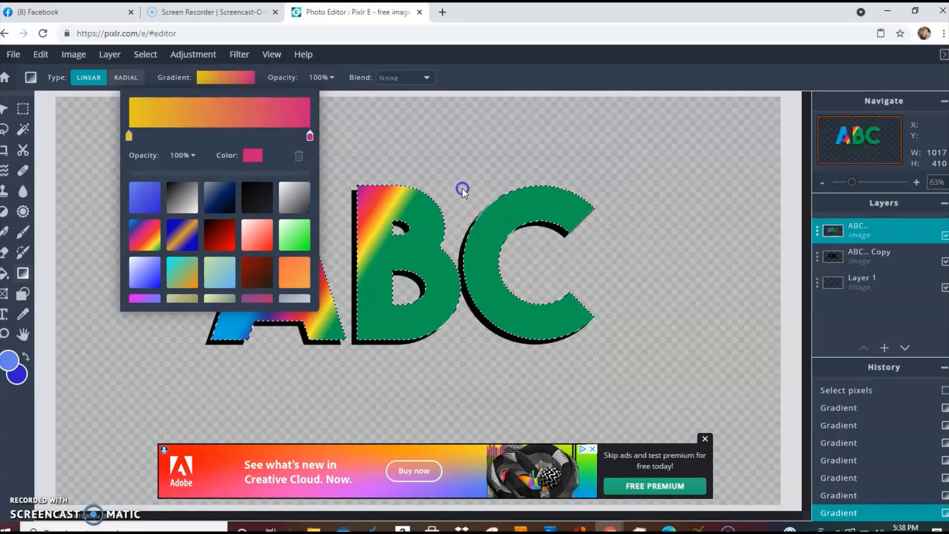
pyautogui.moveTo(267, 191); pyautogui.dragTo(547, 332)
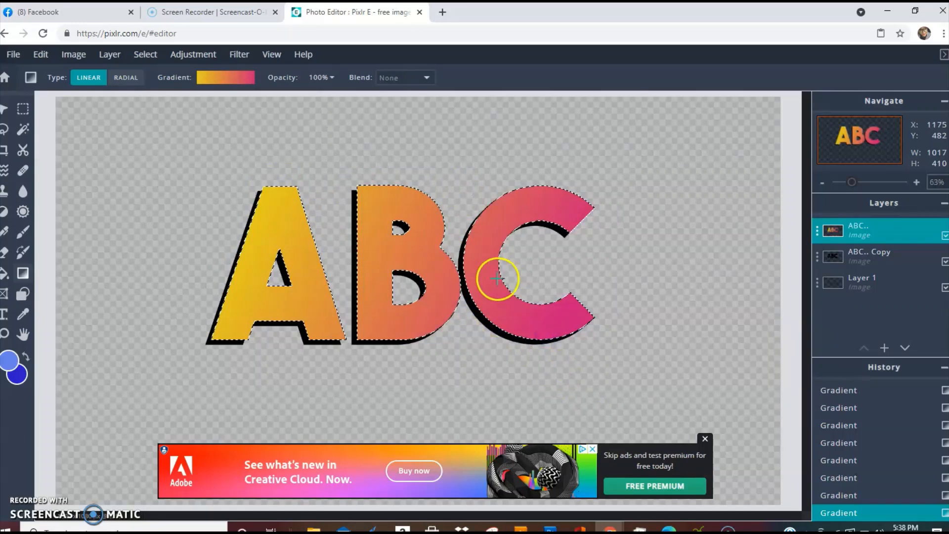
pyautogui.moveTo(379, 256); pyautogui.dragTo(387, 237)
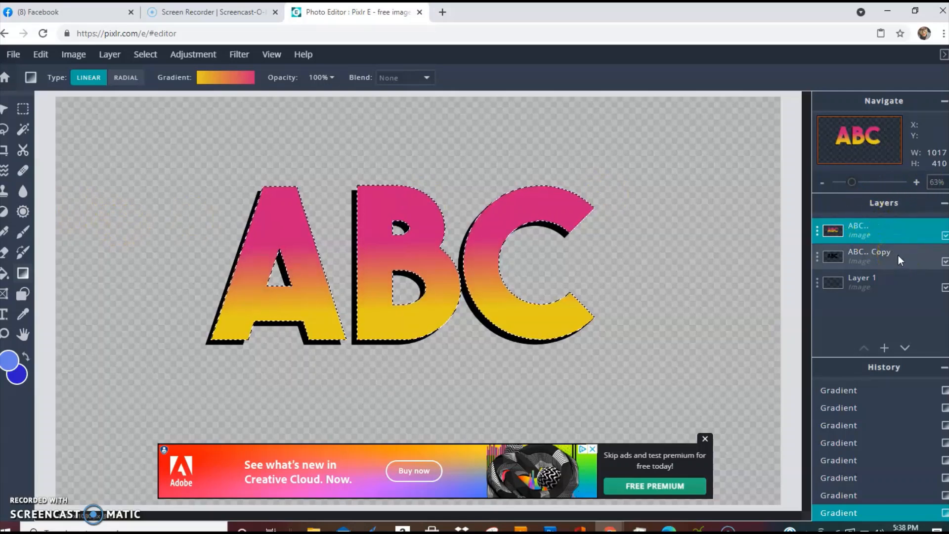
# Copy the selected gradient letters, paste them as a new layer, and undo the paste.
pyautogui.moveTo(894, 227); pyautogui.dragTo(841, 234)
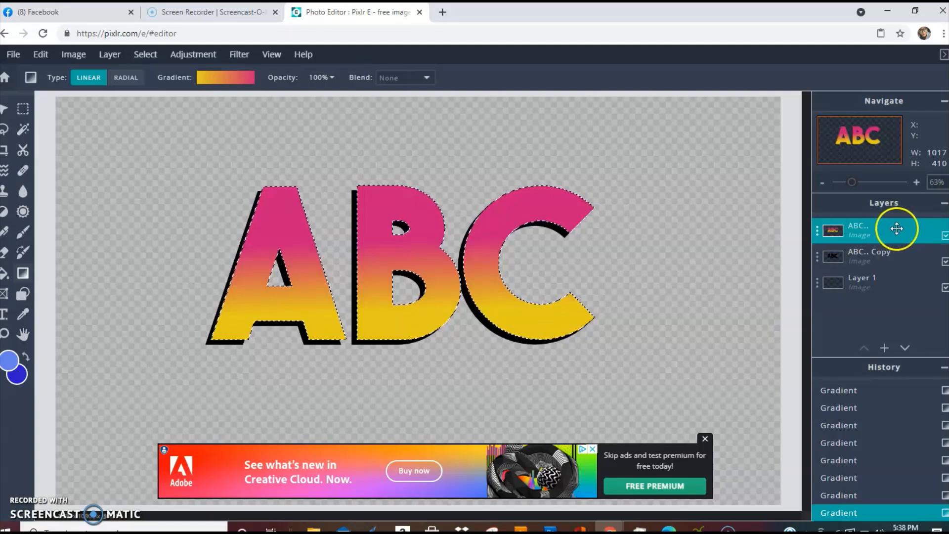
pyautogui.click(40, 57)
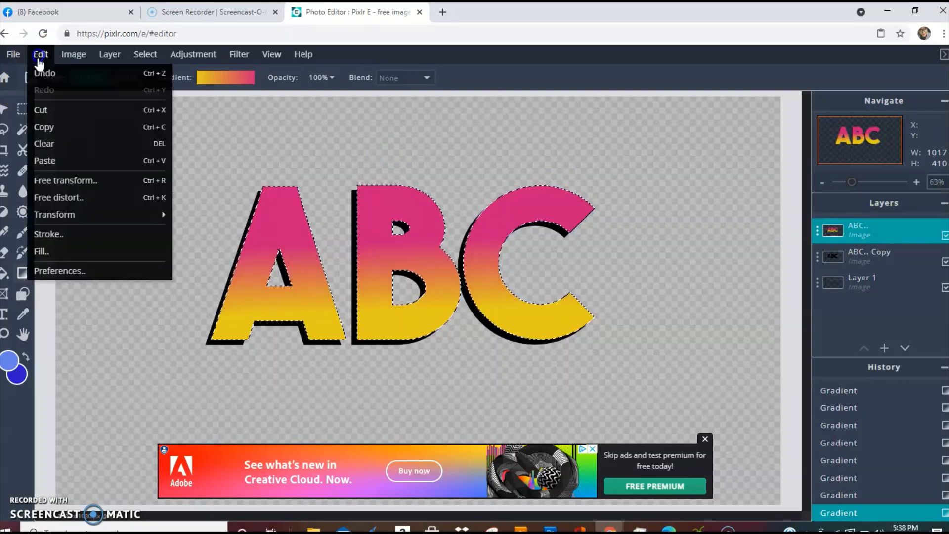
pyautogui.click(37, 54)
pyautogui.click(44, 126)
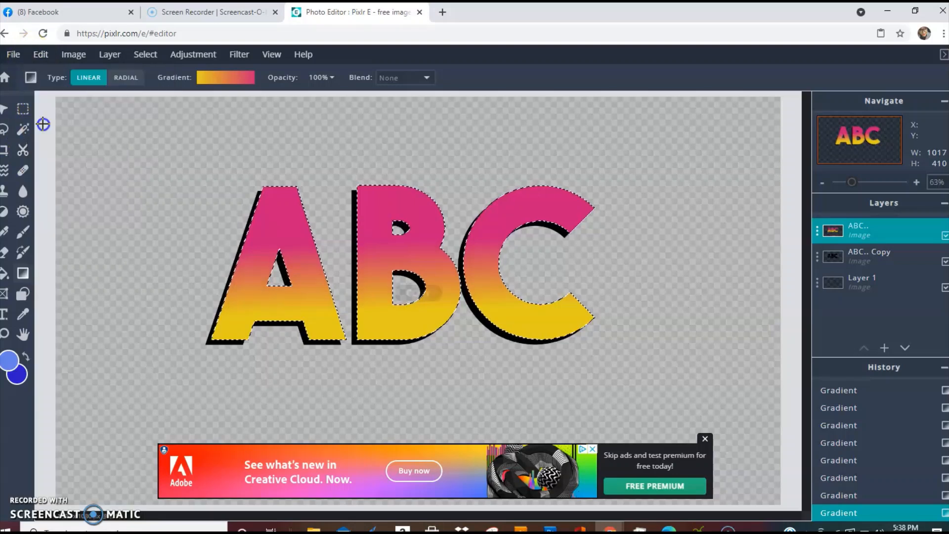
pyautogui.click(40, 55)
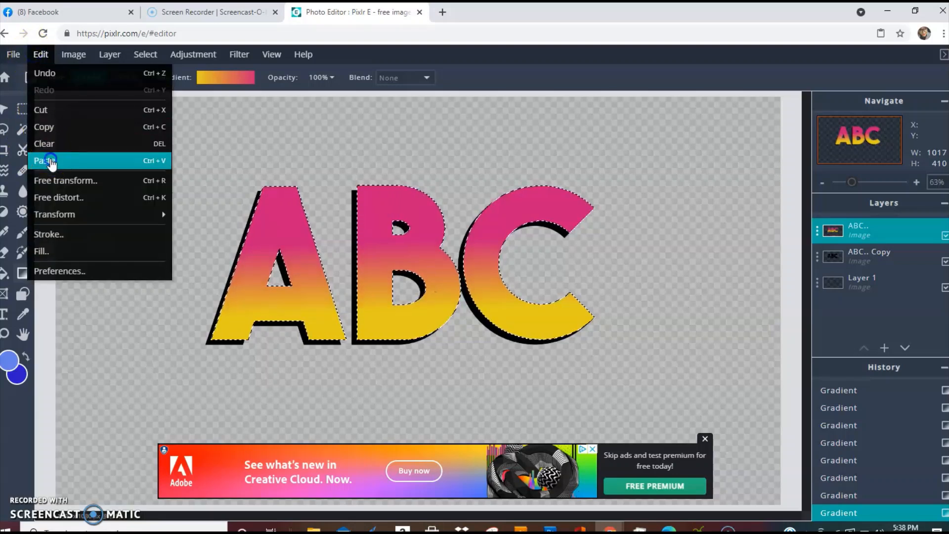
pyautogui.click(49, 160)
pyautogui.hotkey('ctrl', 'z')
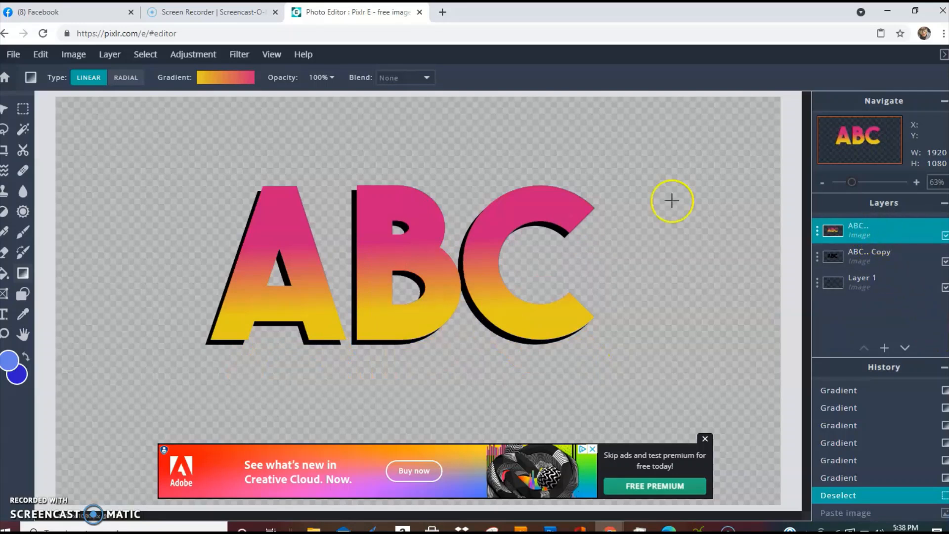
pyautogui.click(41, 54)
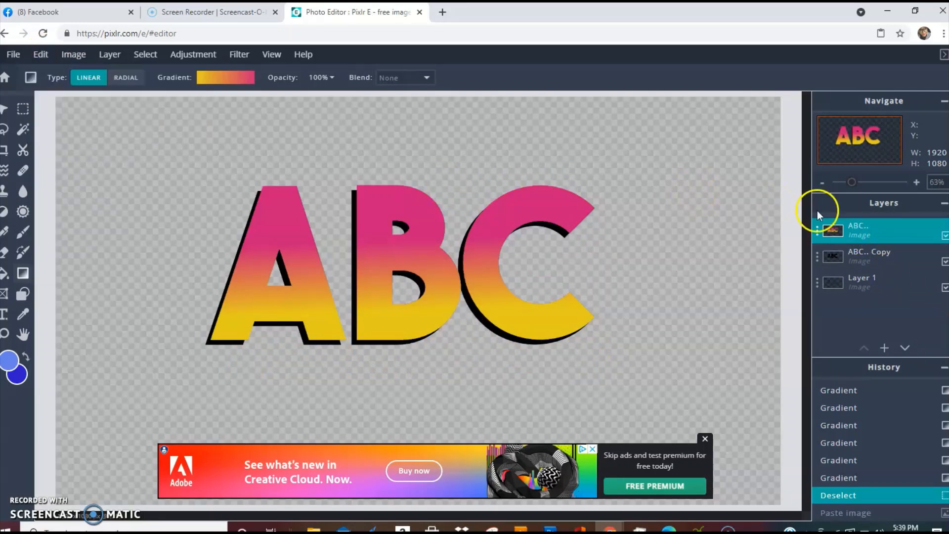
pyautogui.click(838, 232)
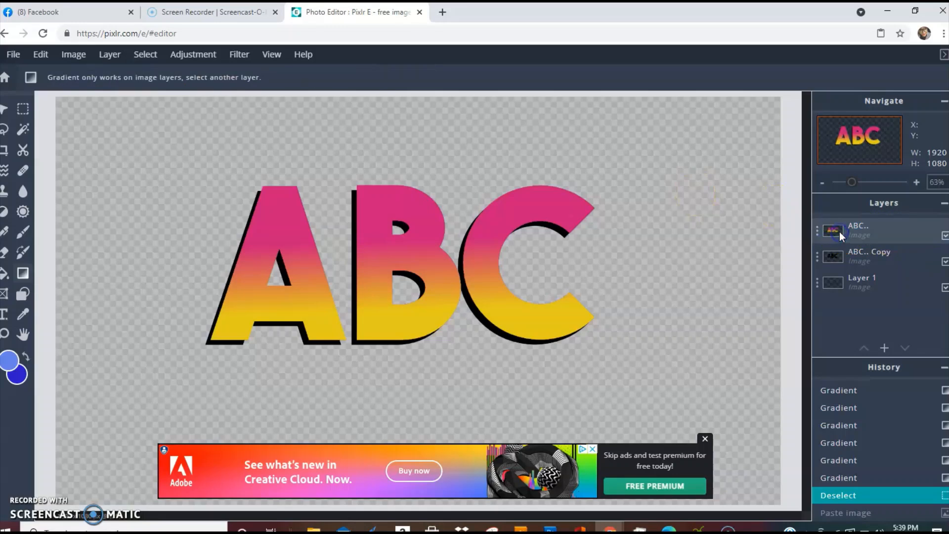
pyautogui.click(38, 55)
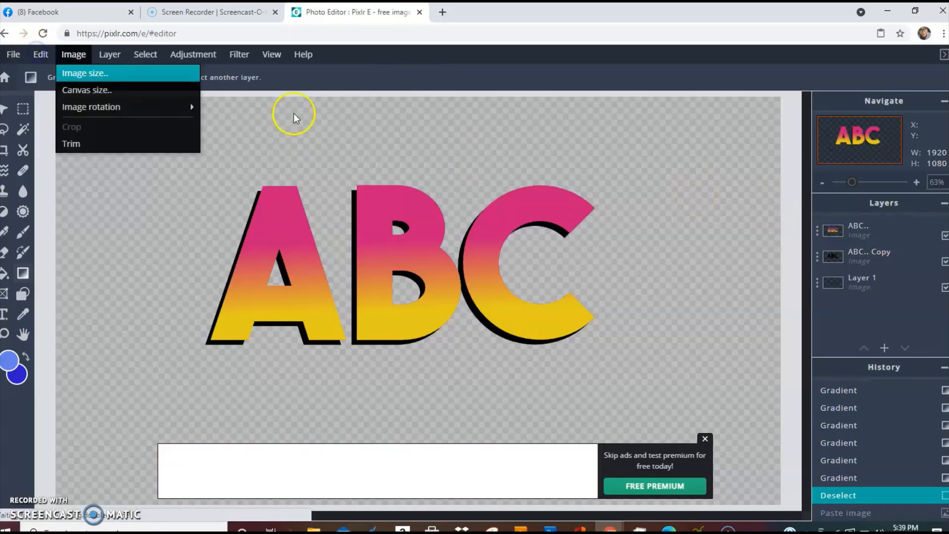
pyautogui.click(43, 54)
pyautogui.click(44, 54)
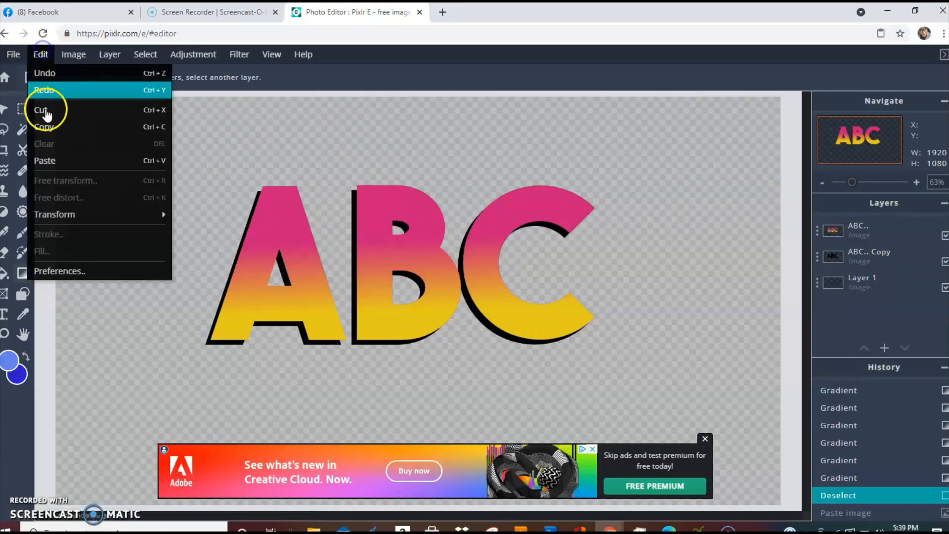
pyautogui.click(42, 127)
pyautogui.click(41, 55)
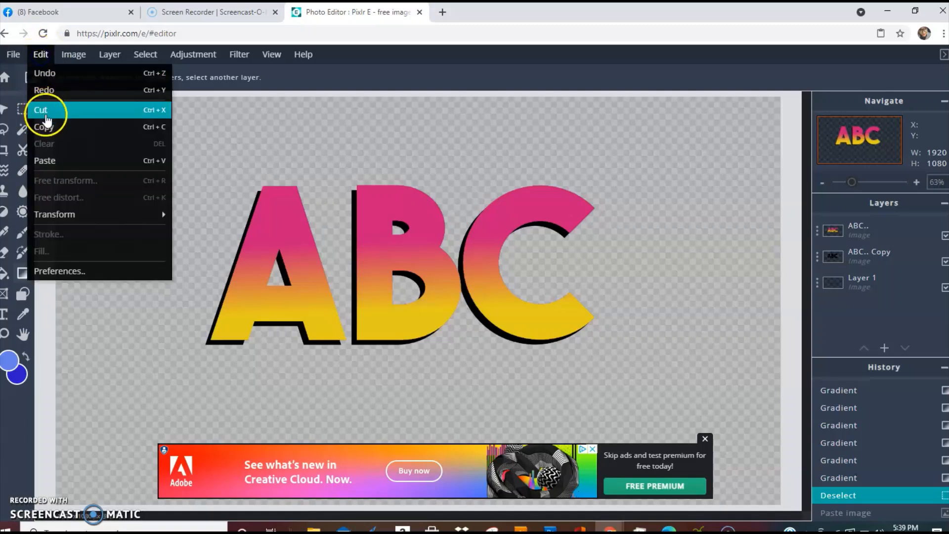
pyautogui.click(47, 160)
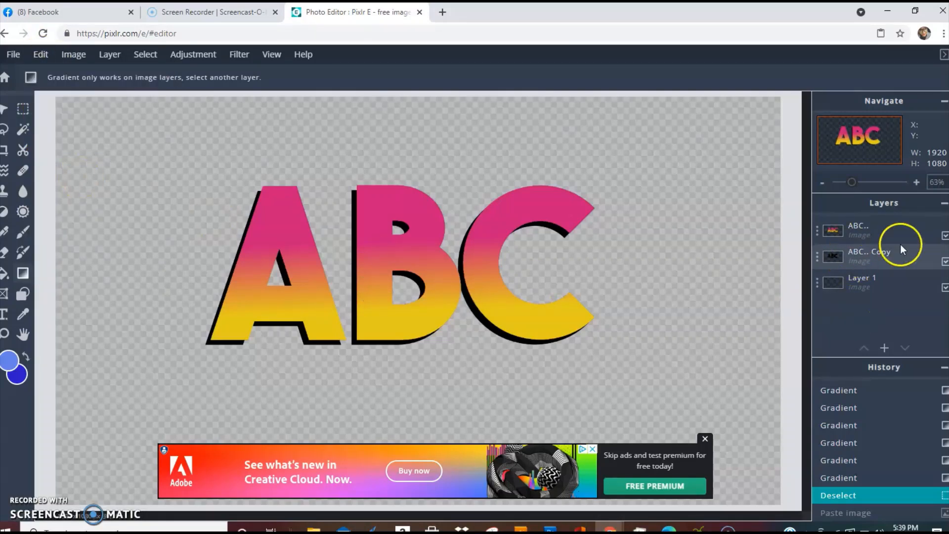
# Copy the gradient ABC layer, paste it as a new layer on top, and hide that copy.
pyautogui.click(923, 234)
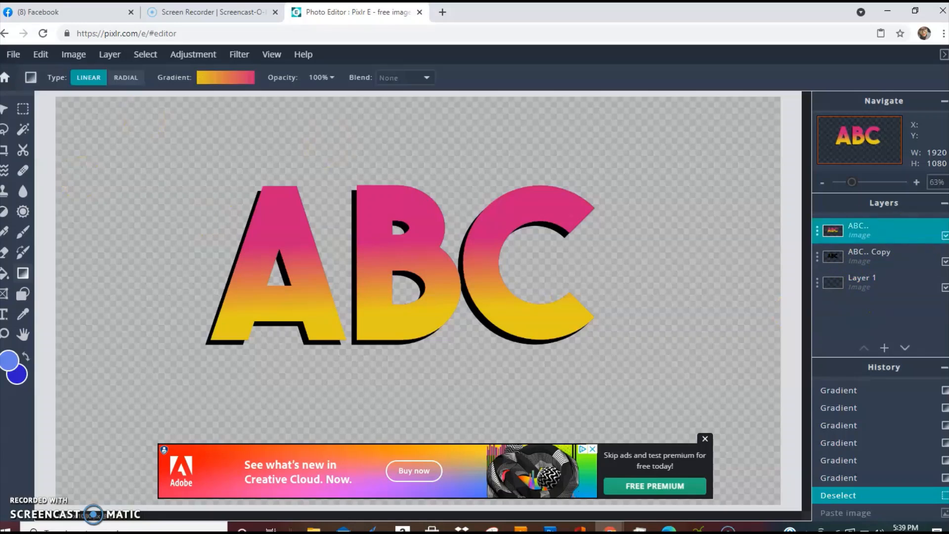
pyautogui.click(36, 55)
pyautogui.click(43, 126)
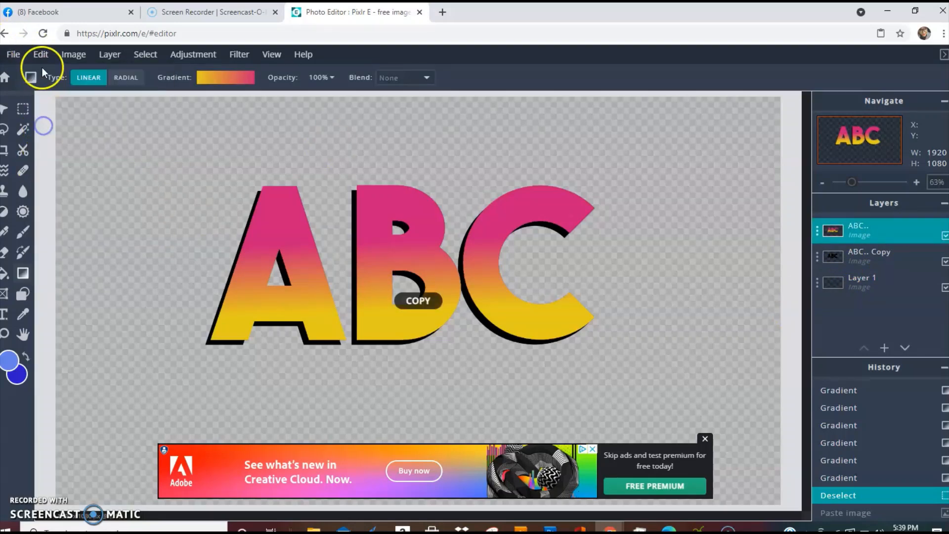
pyautogui.click(41, 55)
pyautogui.click(46, 160)
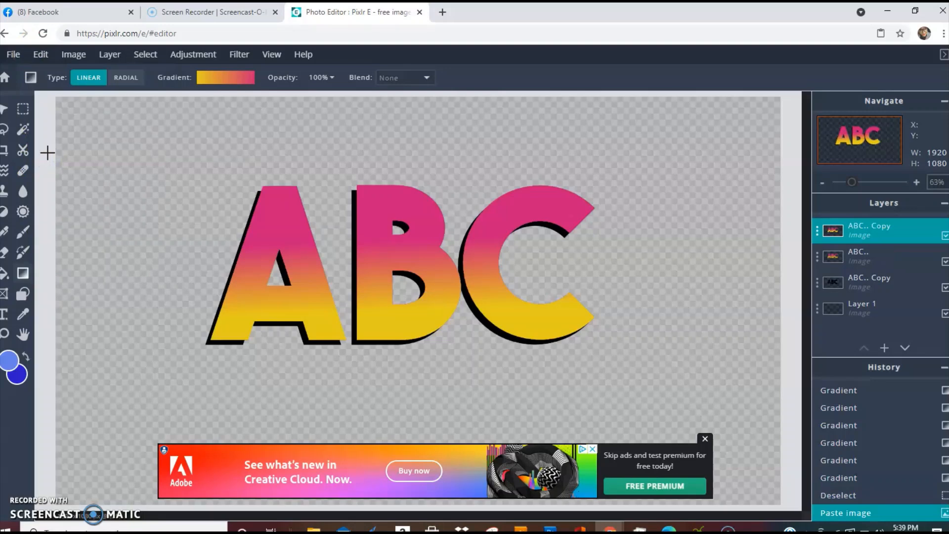
pyautogui.click(944, 238)
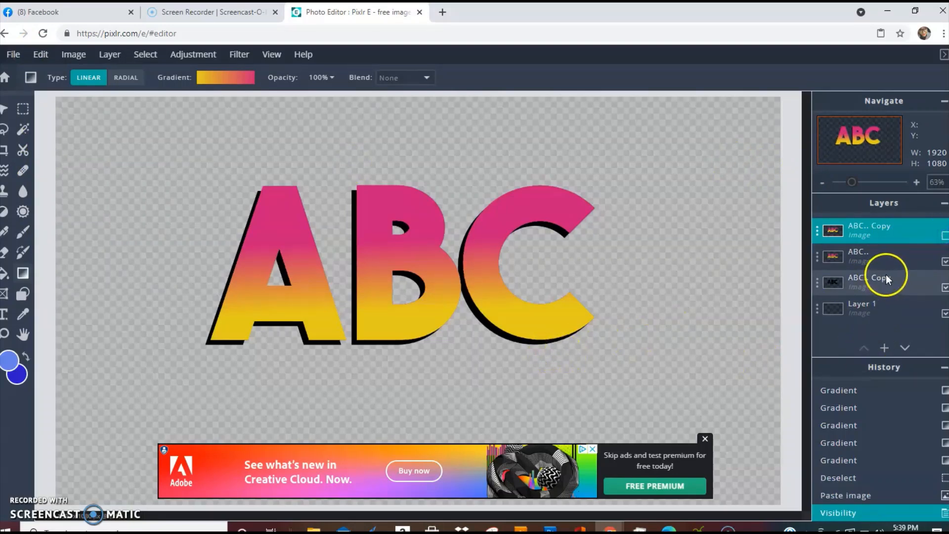
# Merge the visible gradient ABC, black shadow and base layers into one, and unlock the merged layer.
pyautogui.click(885, 257)
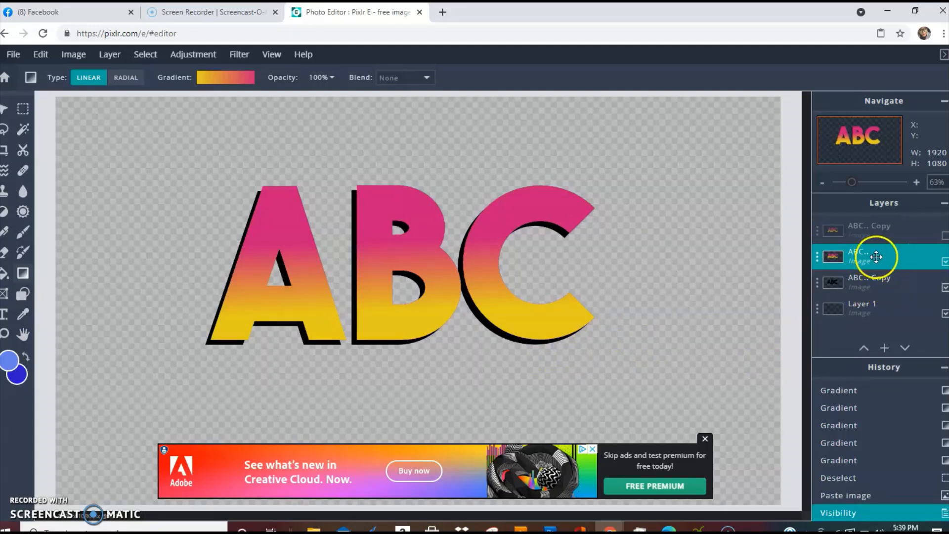
pyautogui.keyDown('ctrl'); pyautogui.click(895, 279); pyautogui.keyUp('ctrl')
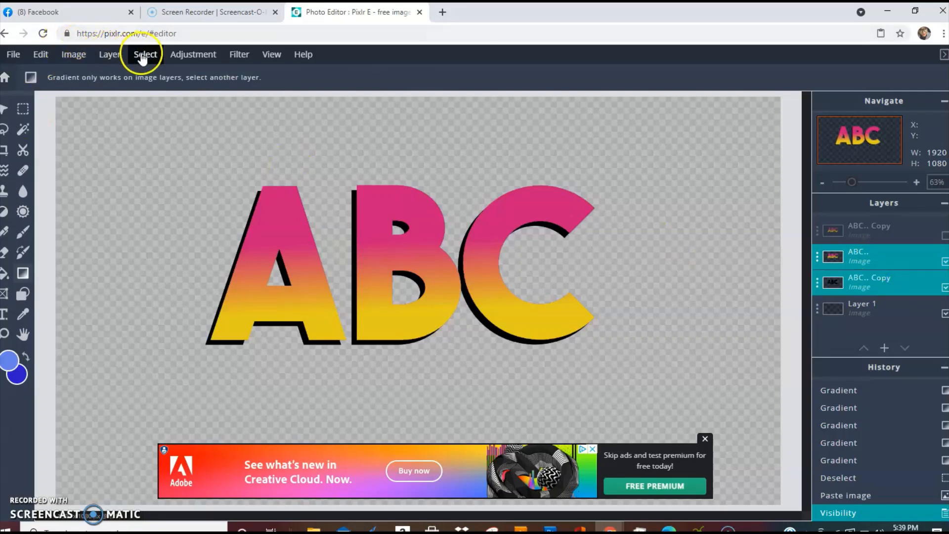
pyautogui.click(109, 54)
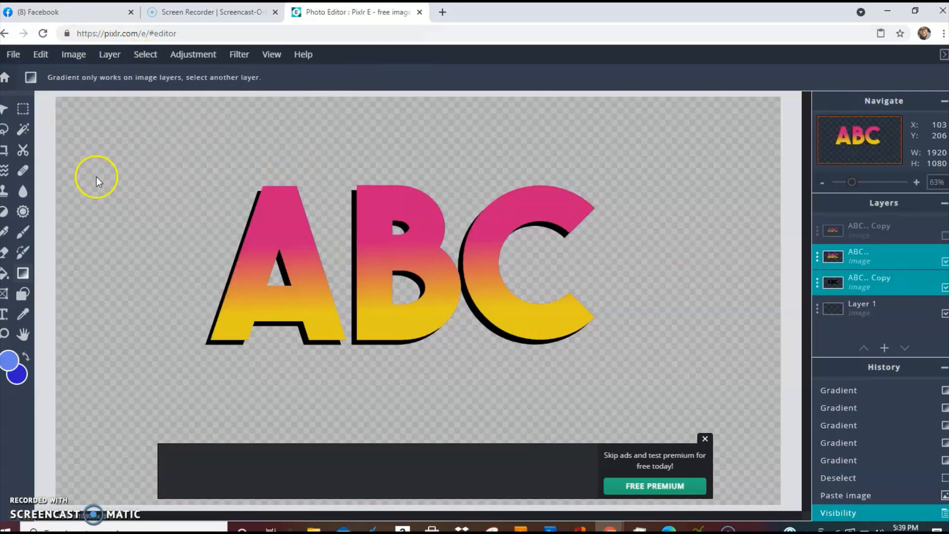
pyautogui.click(109, 54)
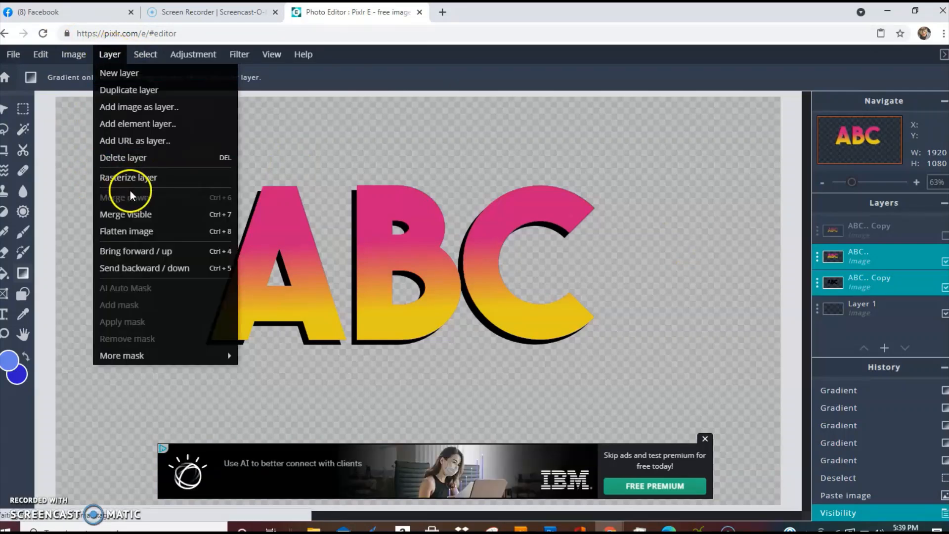
pyautogui.click(135, 216)
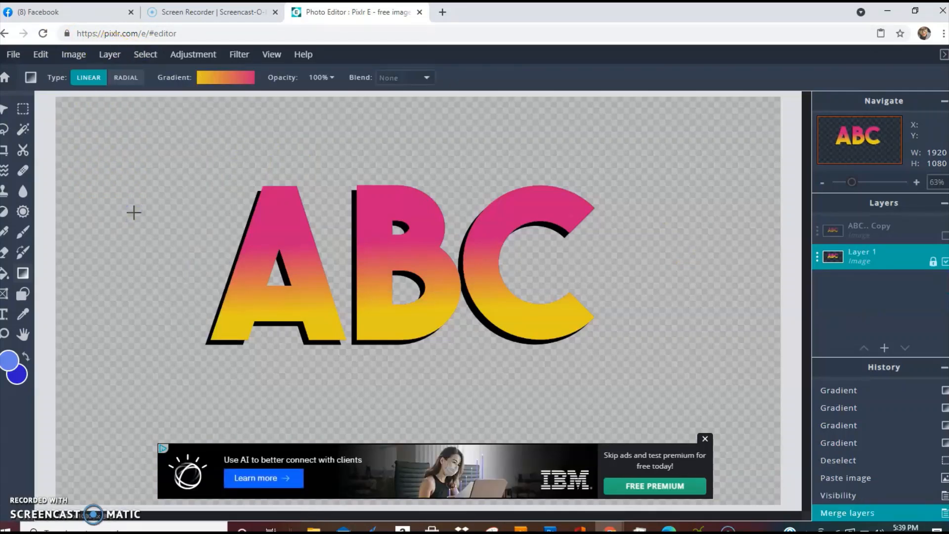
pyautogui.click(932, 263)
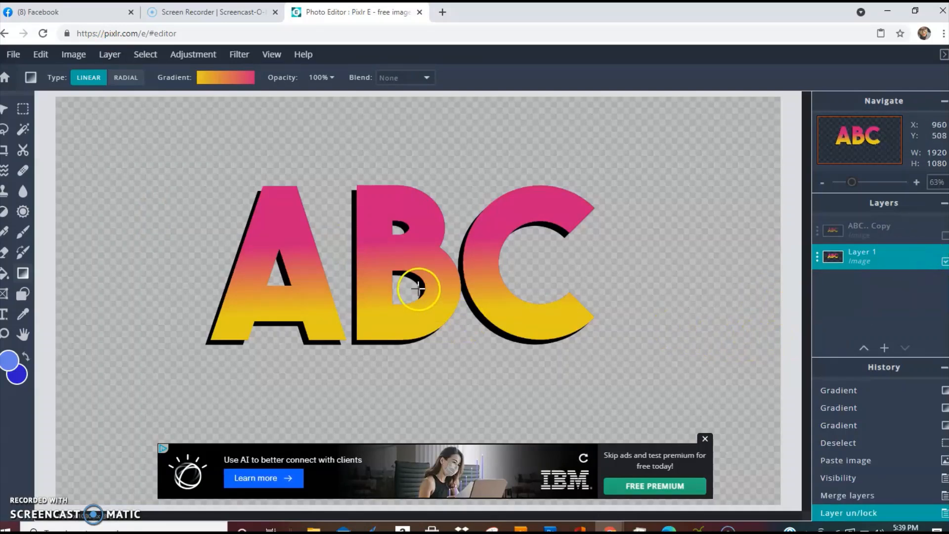
# Move the merged ABC lettering slightly right and down on the canvas.
pyautogui.click(5, 111)
pyautogui.moveTo(377, 218)
pyautogui.mouseDown()
pyautogui.moveTo(366, 269)
pyautogui.moveTo(390, 246)
pyautogui.moveTo(366, 215)
pyautogui.moveTo(394, 233)
pyautogui.moveTo(373, 235)
pyautogui.moveTo(388, 230)
pyautogui.mouseUp()
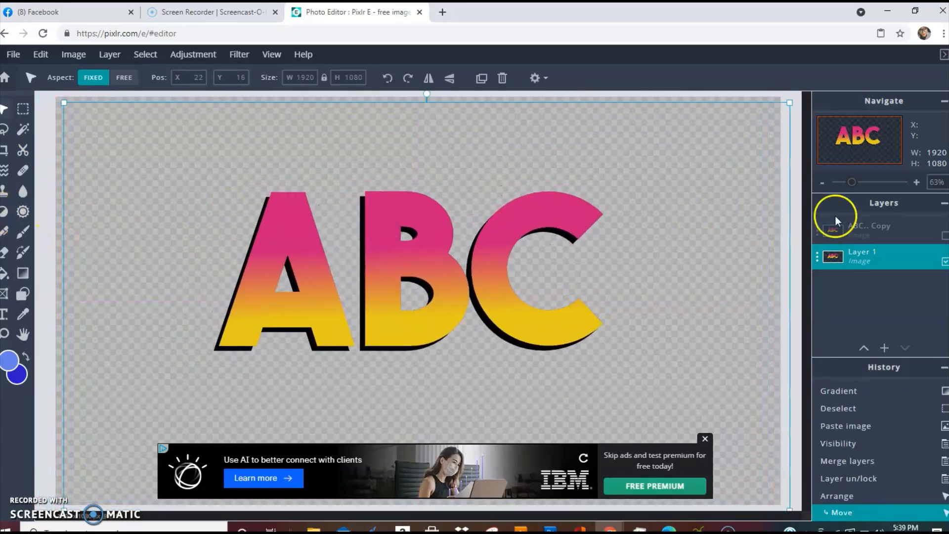
pyautogui.moveTo(309, 240); pyautogui.dragTo(329, 243)
# Select a rectangular area of about 1447 × 535 px around the ABC lettering and cut it from Layer 1.
pyautogui.click(24, 111)
pyautogui.moveTo(119, 169); pyautogui.dragTo(665, 370)
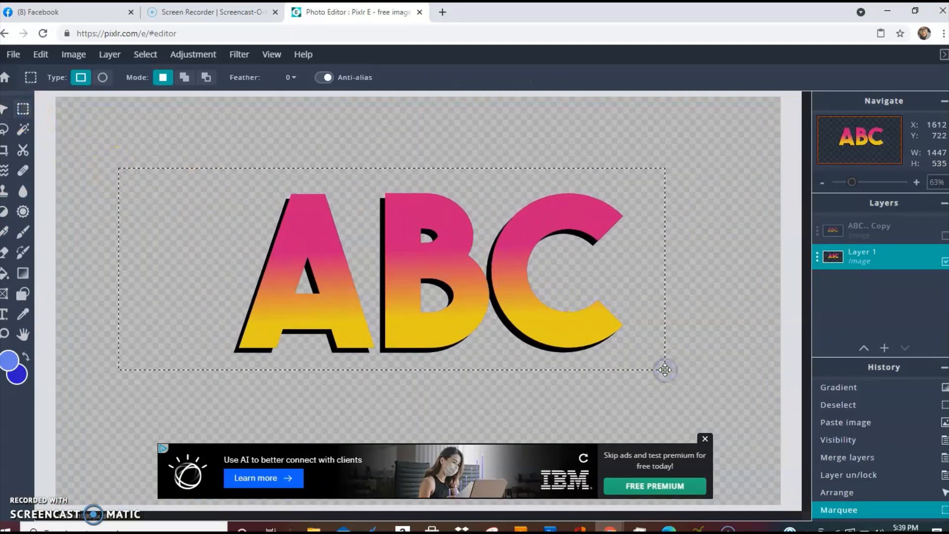
pyautogui.click(39, 59)
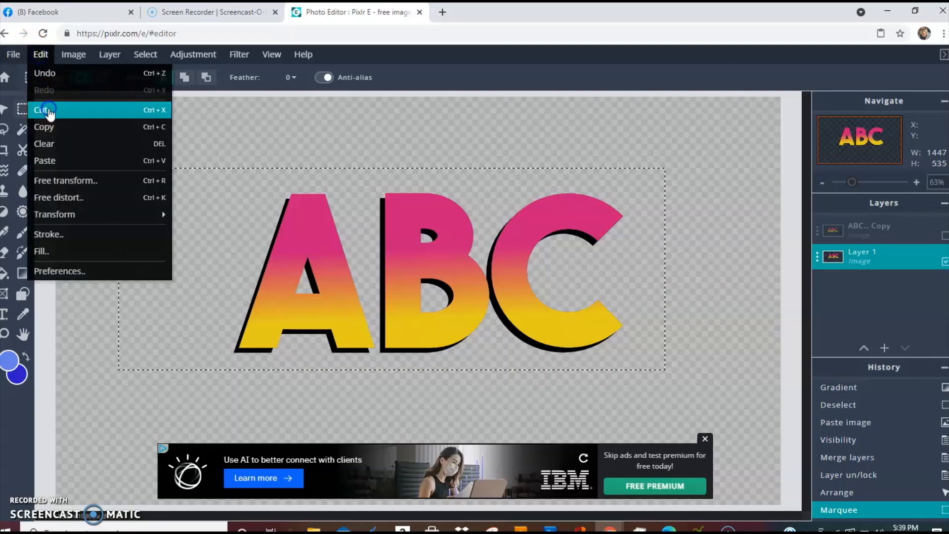
pyautogui.click(42, 110)
# Paste the cut lettering as a new layer and move it up and left to about X 59, Y 142.
pyautogui.click(39, 56)
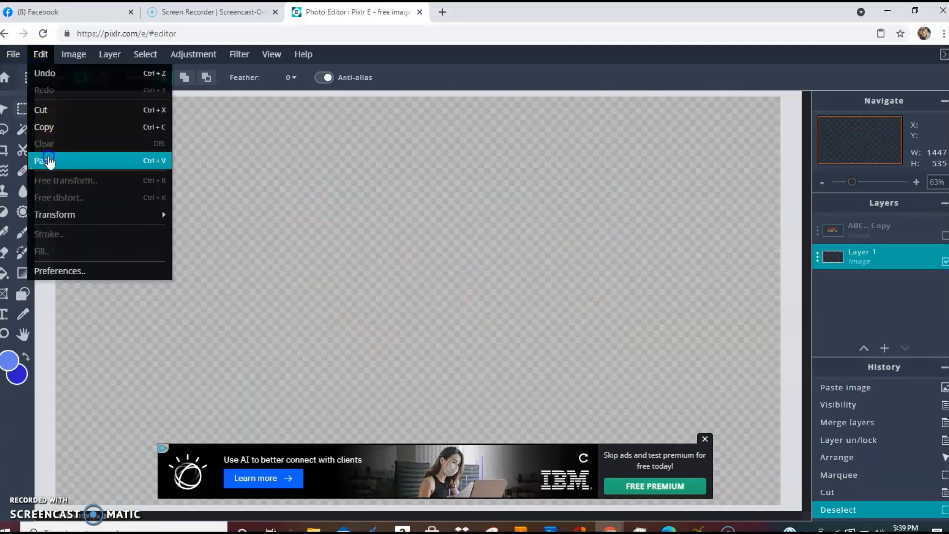
pyautogui.click(44, 161)
pyautogui.click(5, 109)
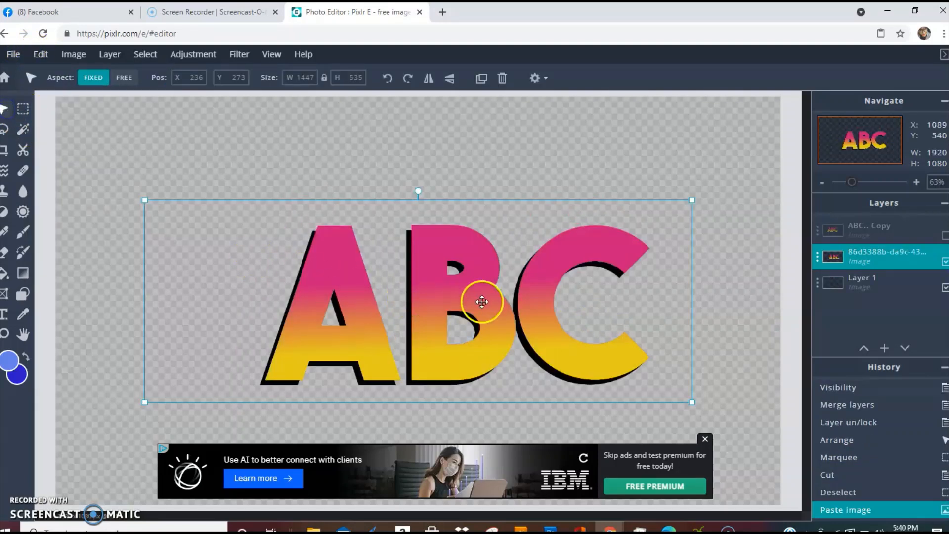
pyautogui.moveTo(482, 299); pyautogui.dragTo(434, 250)
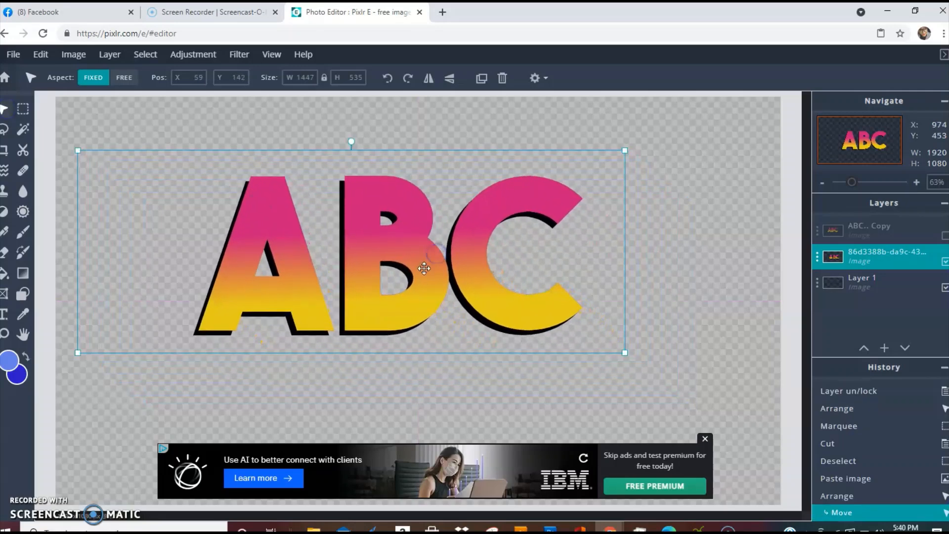
# Select a tighter rectangular area of about 1070 × 587 px around the ABC lettering and cut it from its layer.
pyautogui.click(20, 109)
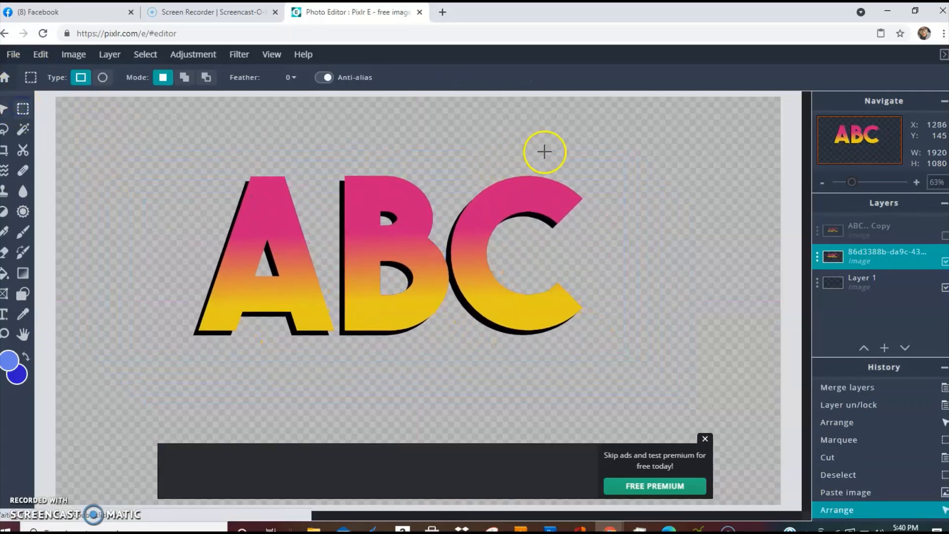
pyautogui.moveTo(588, 151); pyautogui.dragTo(185, 373)
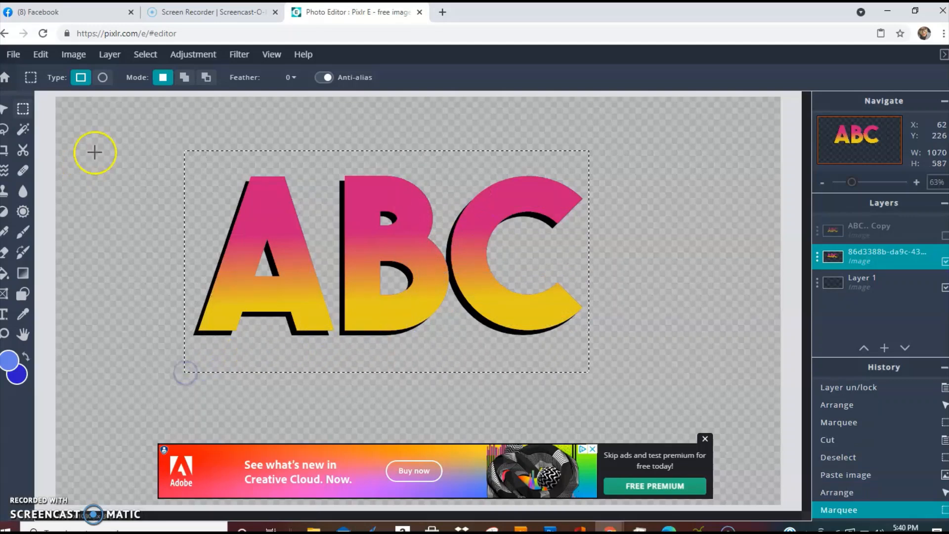
pyautogui.click(40, 56)
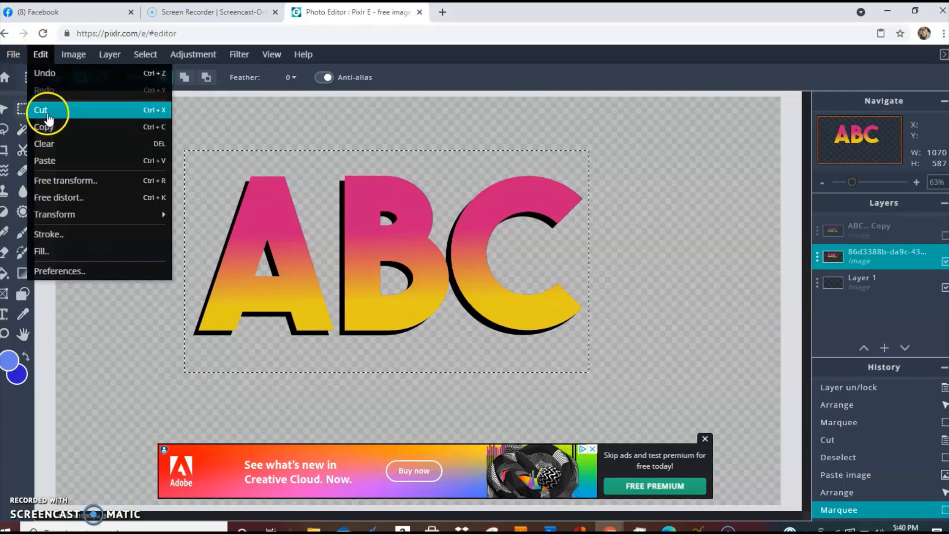
pyautogui.click(42, 110)
# Paste the cut ABC lettering as a new layer and move it up and left to about X 286, Y 171.
pyautogui.click(39, 55)
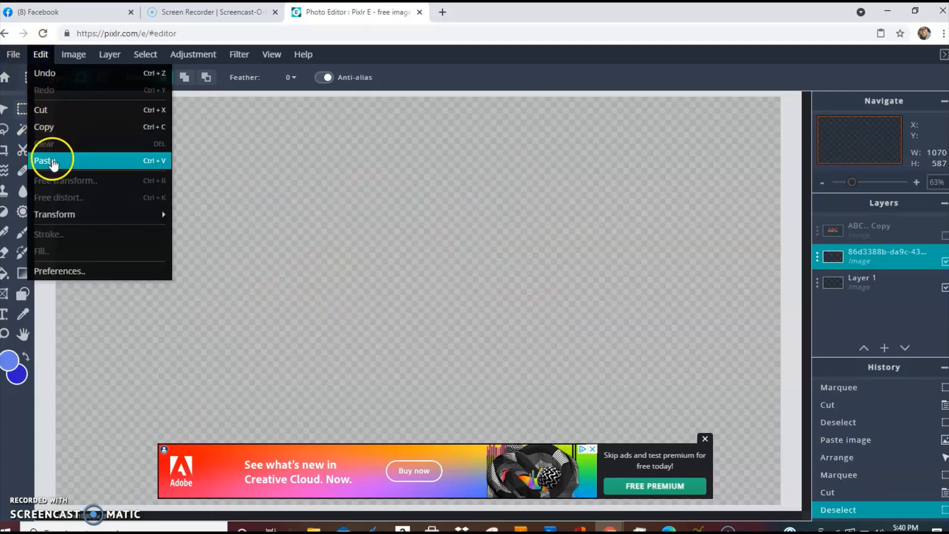
pyautogui.click(50, 161)
pyautogui.click(4, 111)
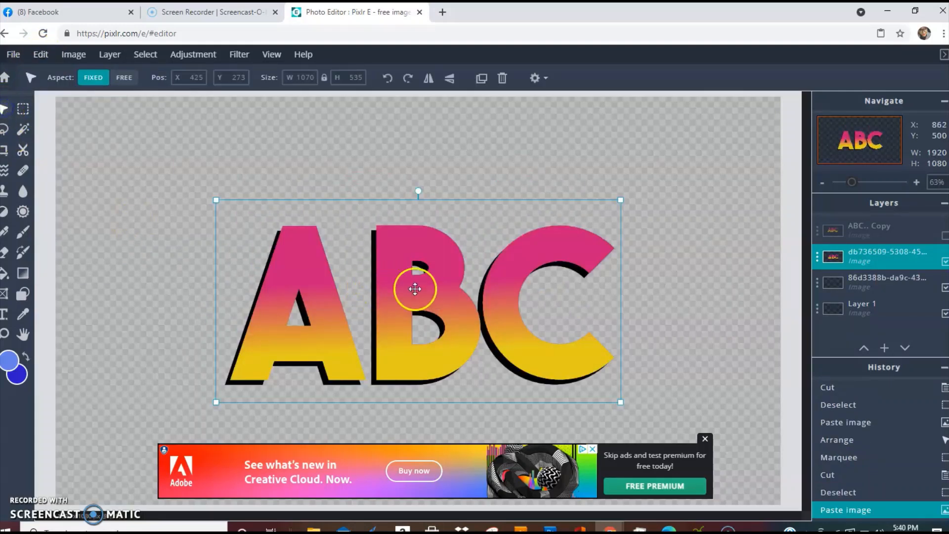
pyautogui.moveTo(417, 282); pyautogui.dragTo(393, 250)
# Delete the two empty layers below the pasted lettering and move the lettering to about X 312, Y 113.
pyautogui.click(905, 276)
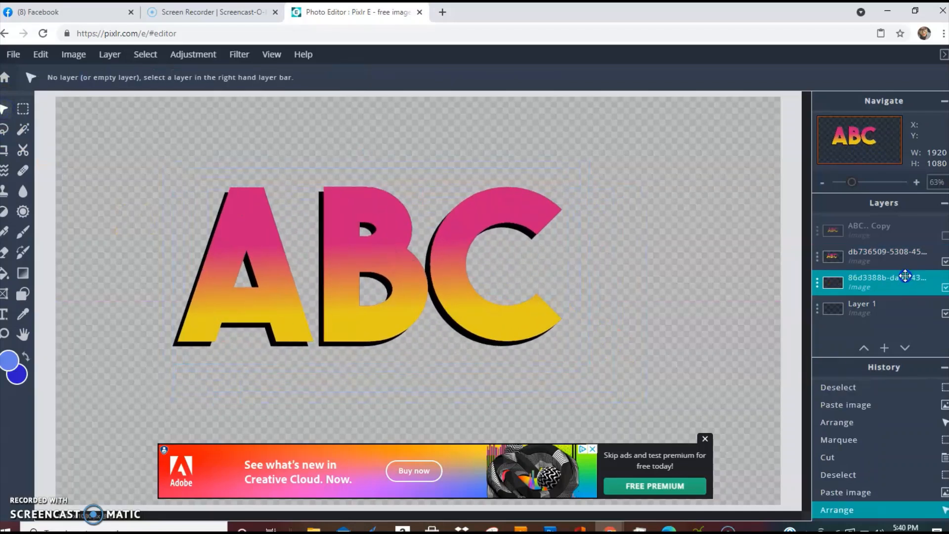
pyautogui.press('Delete')
pyautogui.click(918, 291)
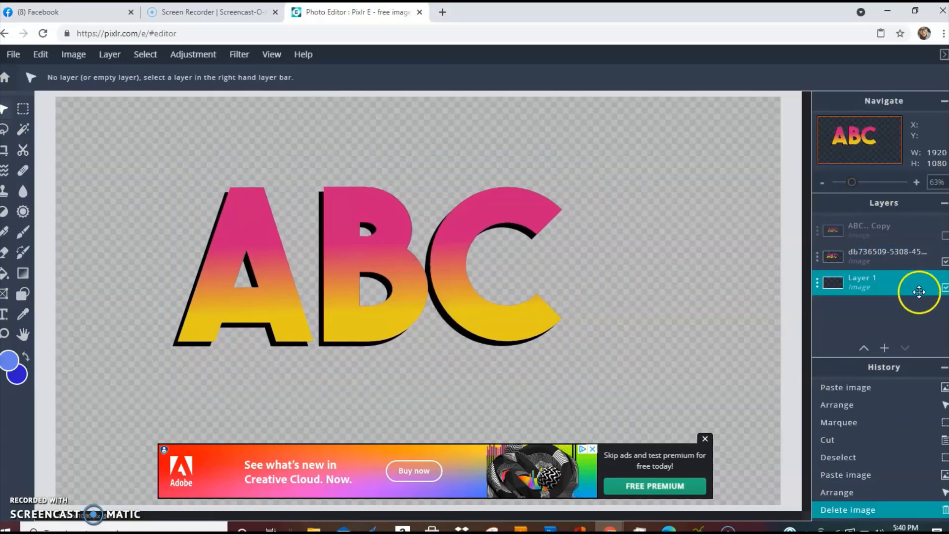
pyautogui.press('Delete')
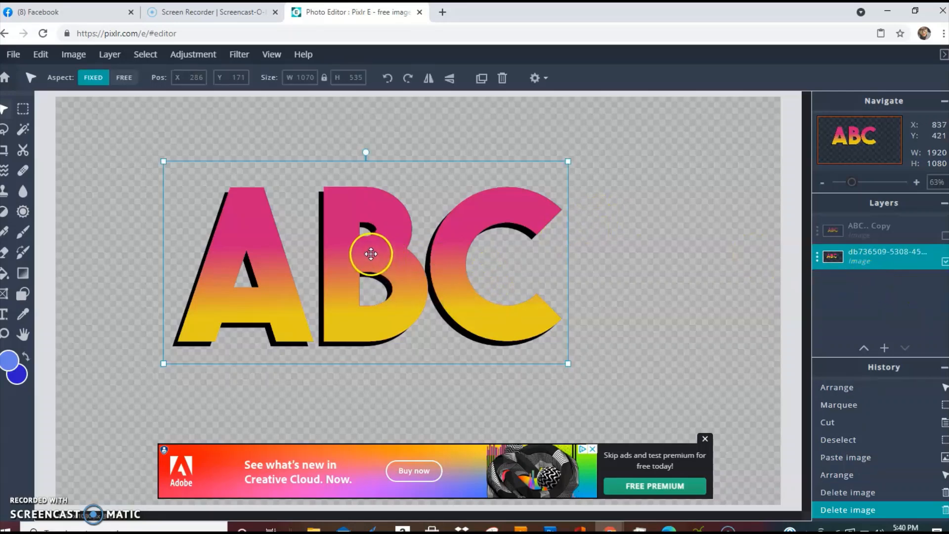
pyautogui.moveTo(371, 248); pyautogui.dragTo(379, 227)
# Duplicate the gradient ABC lettering by copying it and pasting it as a new layer.
pyautogui.click(41, 54)
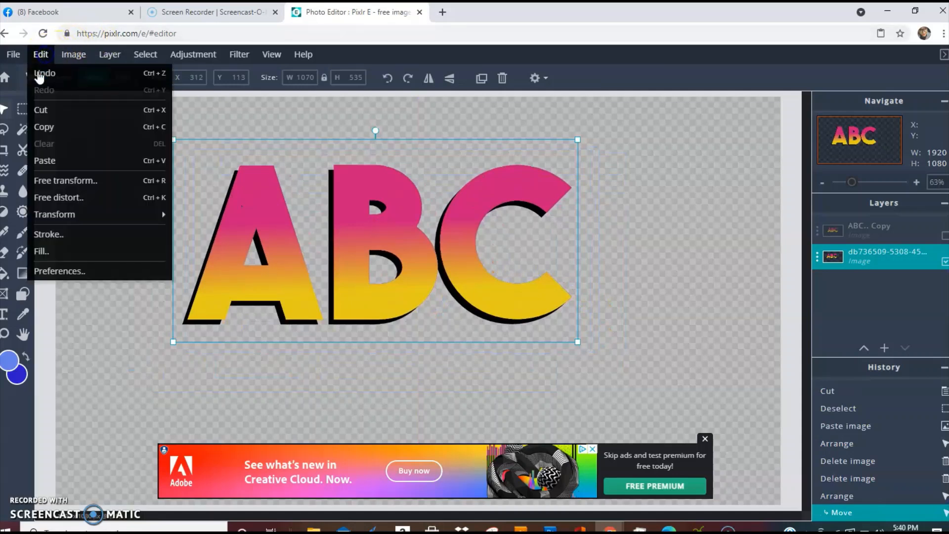
pyautogui.click(42, 125)
pyautogui.click(39, 55)
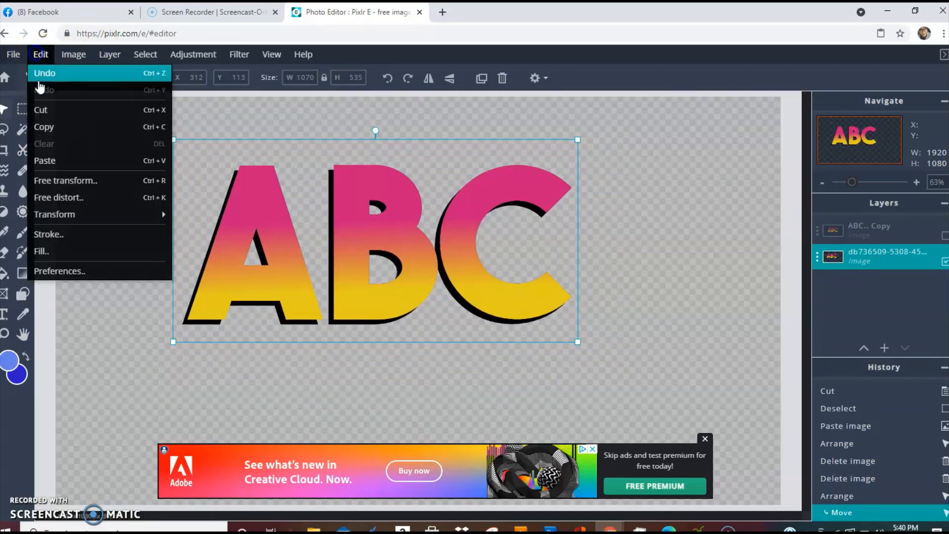
pyautogui.click(64, 158)
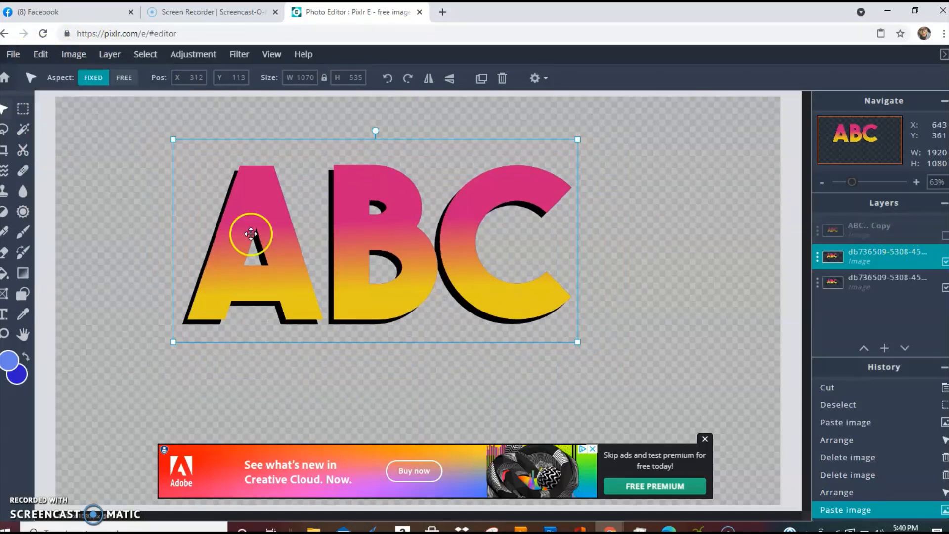
# Apply a light blue stroke of size 10 at 100% opacity around the top gradient ABC copy.
pyautogui.click(41, 55)
pyautogui.click(37, 54)
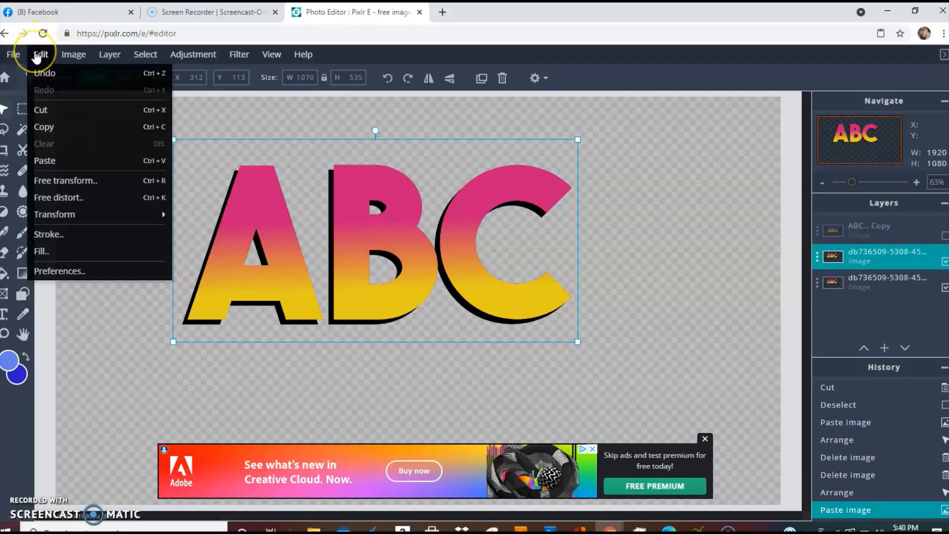
pyautogui.click(54, 273)
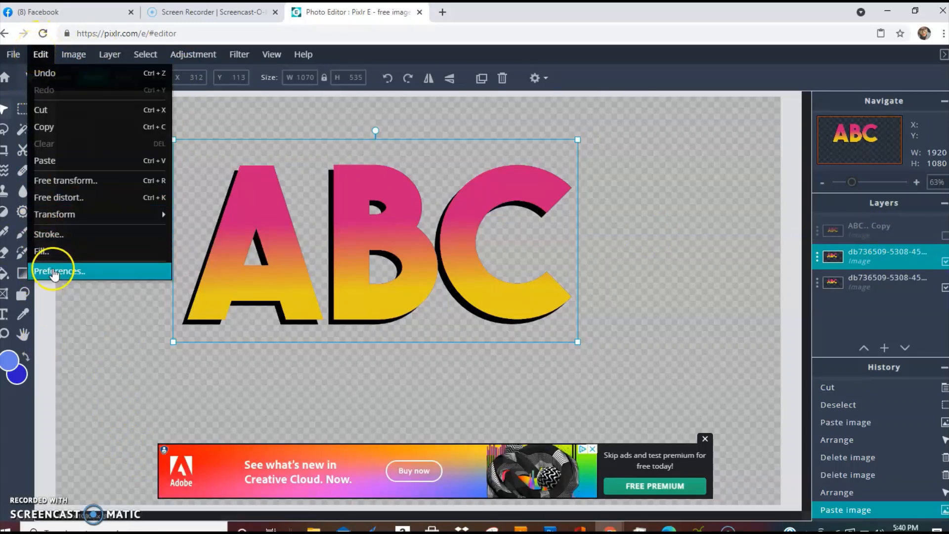
pyautogui.click(55, 235)
pyautogui.moveTo(503, 194)
pyautogui.mouseDown()
pyautogui.moveTo(730, 159)
pyautogui.moveTo(716, 159)
pyautogui.mouseUp()
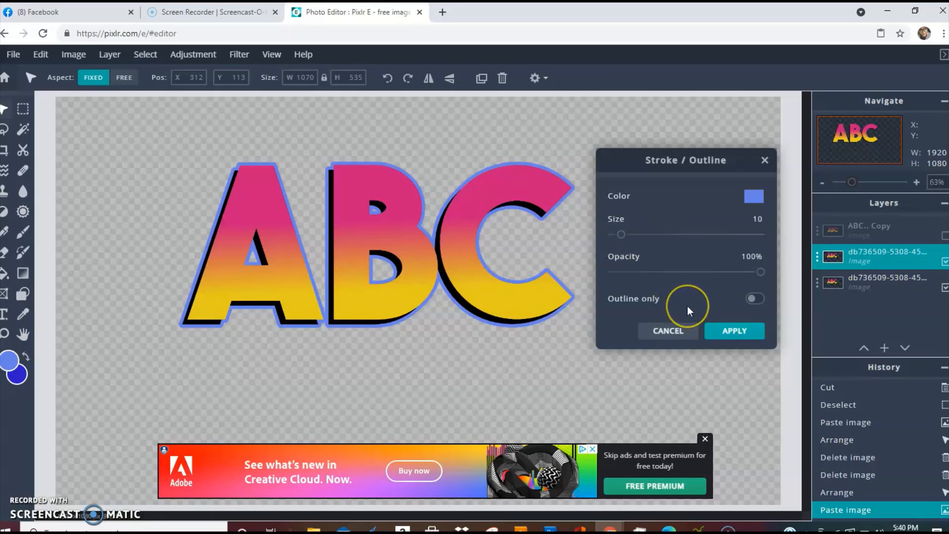
pyautogui.click(714, 331)
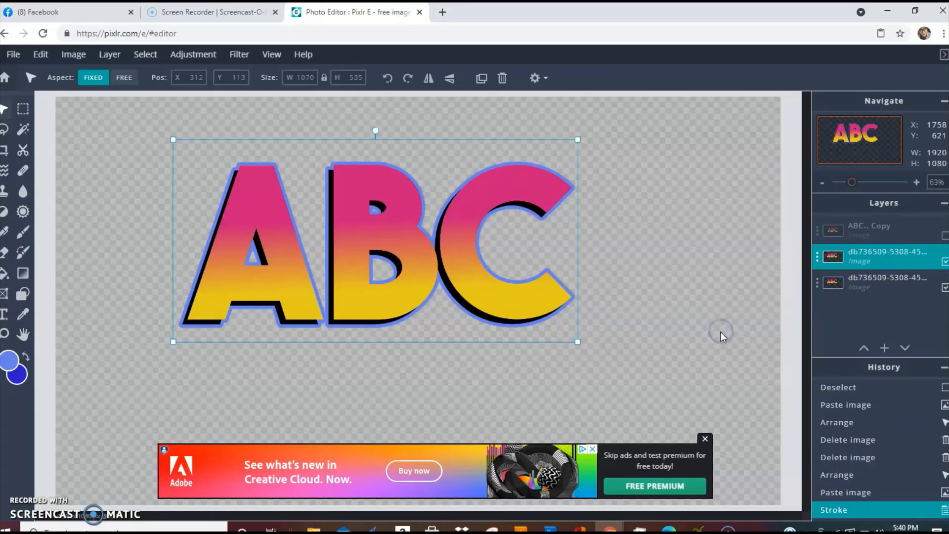
pyautogui.click(41, 55)
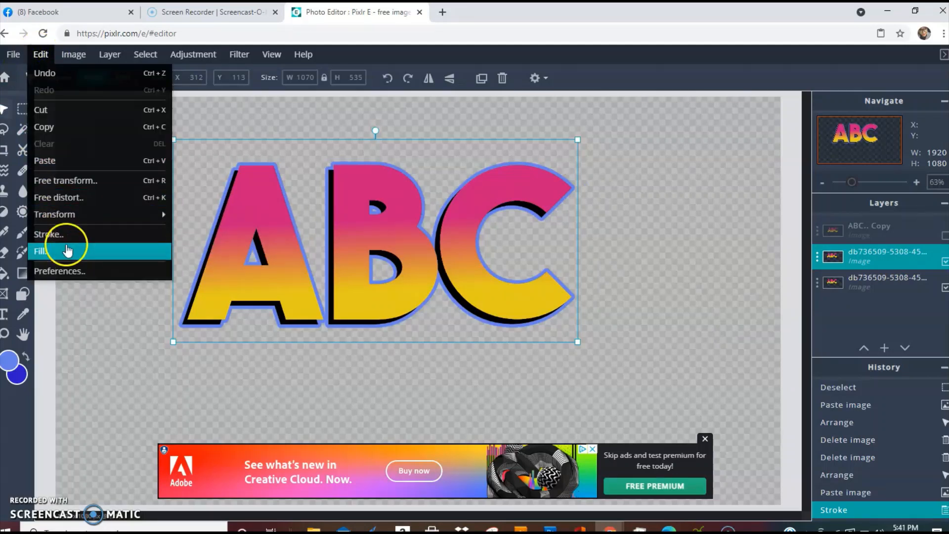
pyautogui.click(67, 250)
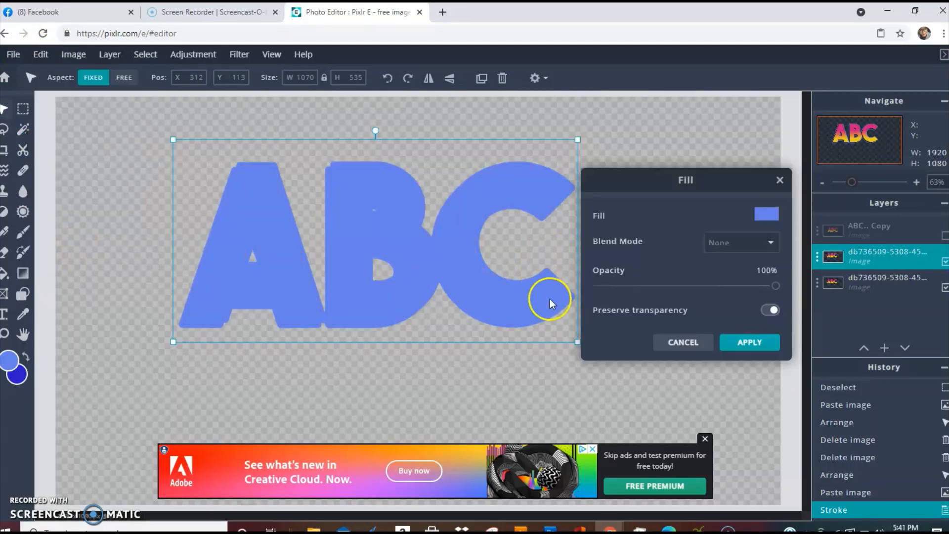
pyautogui.click(765, 213)
pyautogui.click(680, 288)
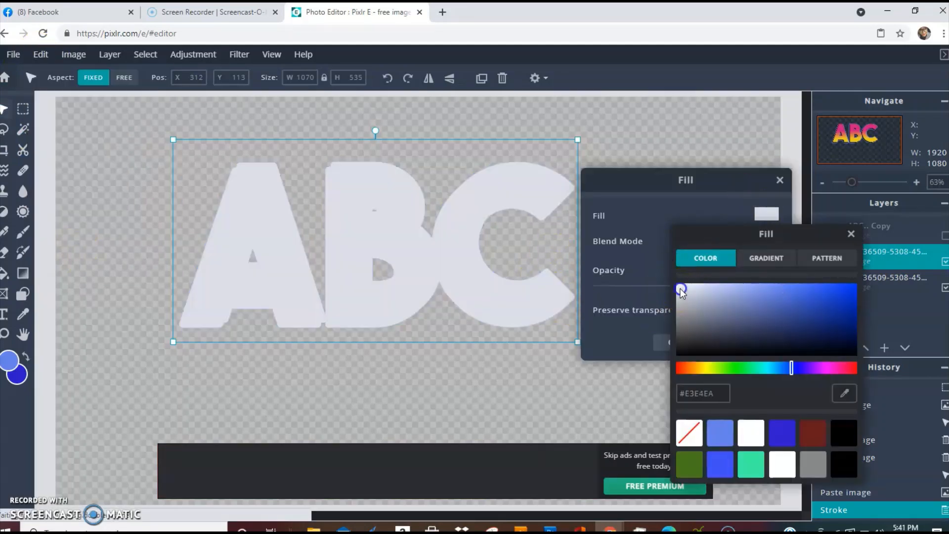
pyautogui.moveTo(680, 288); pyautogui.dragTo(657, 264)
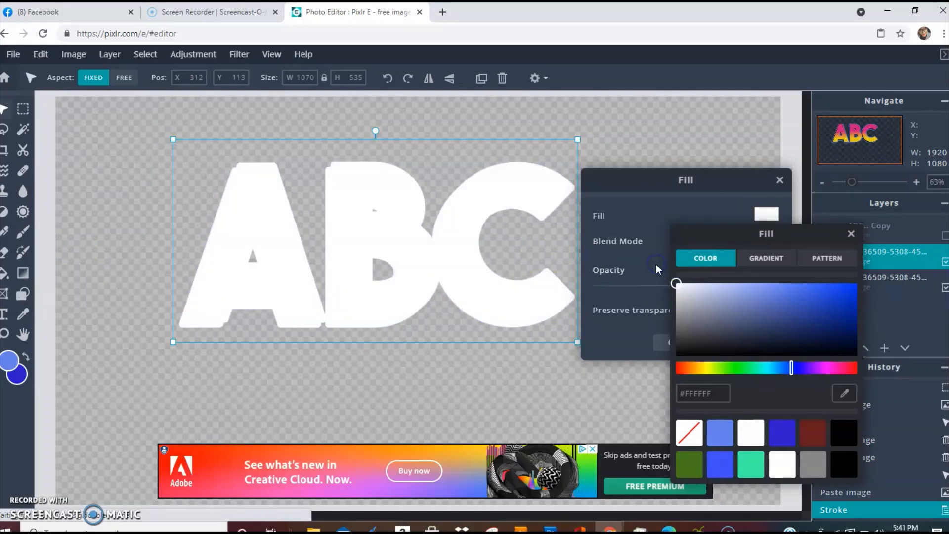
pyautogui.click(851, 233)
pyautogui.click(779, 181)
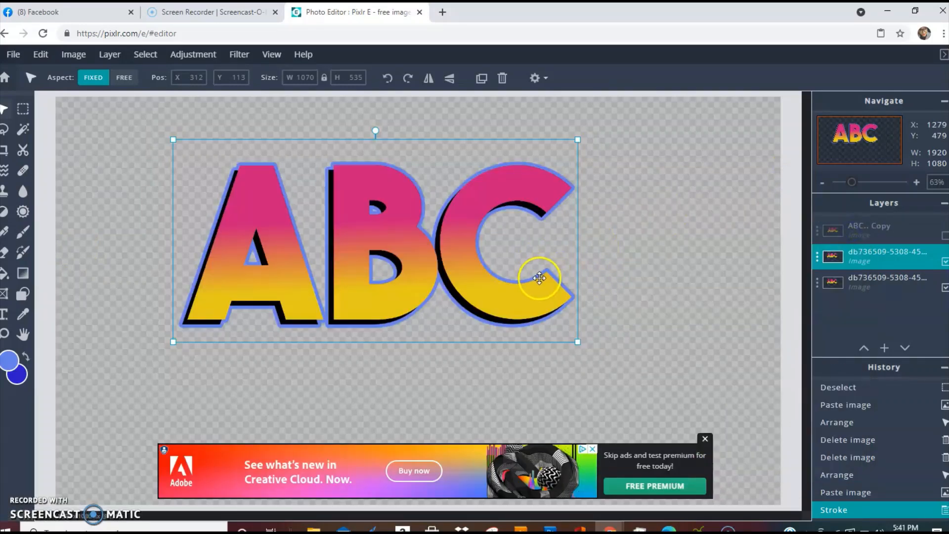
# Undo the blue stroke on the top gradient ABC copy.
pyautogui.hotkey('ctrl', 'z')
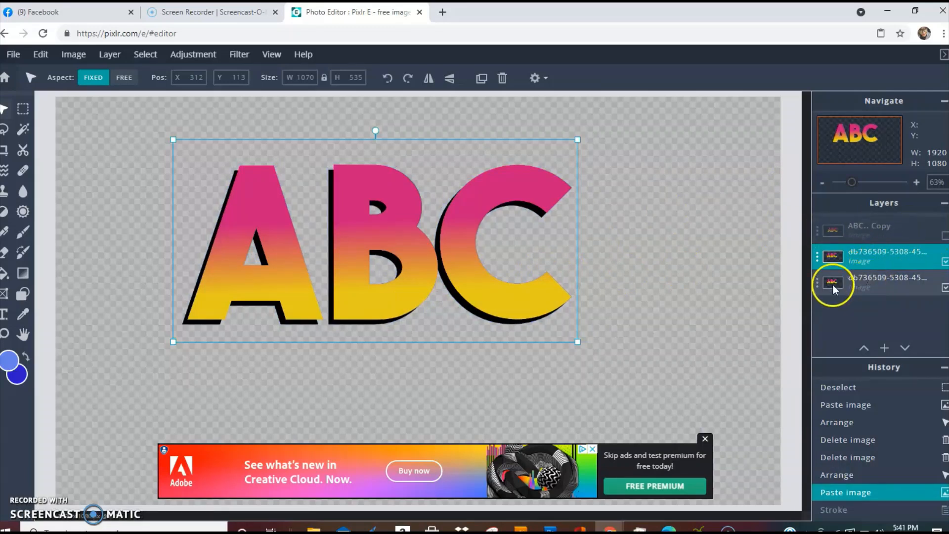
pyautogui.click(41, 55)
pyautogui.click(20, 143)
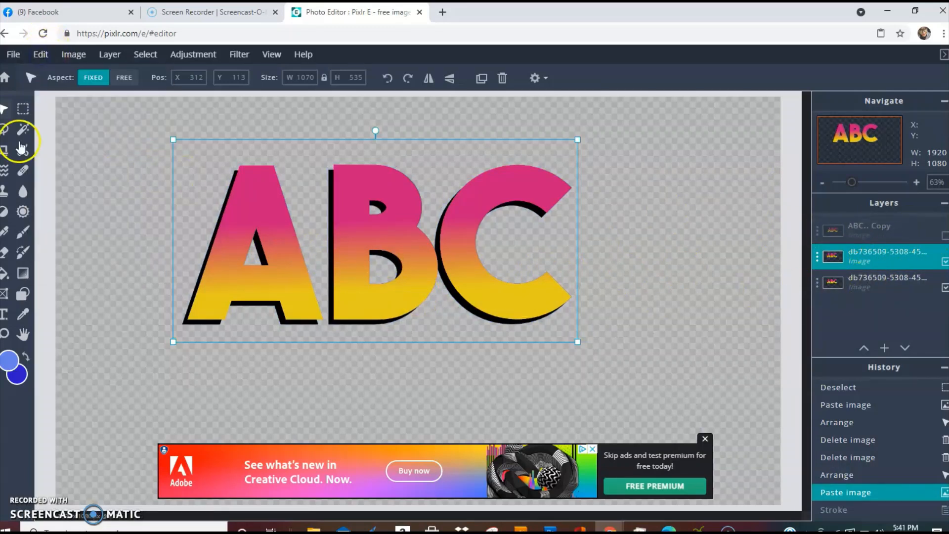
# Fill the top ABC copy with white (#FFFFFF) at 100% opacity, preserving transparency.
pyautogui.click(40, 55)
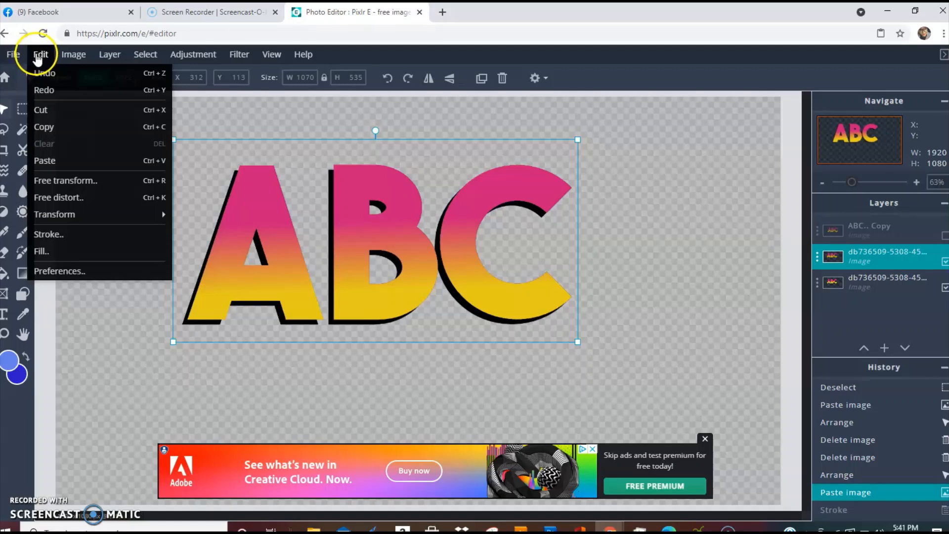
pyautogui.click(62, 251)
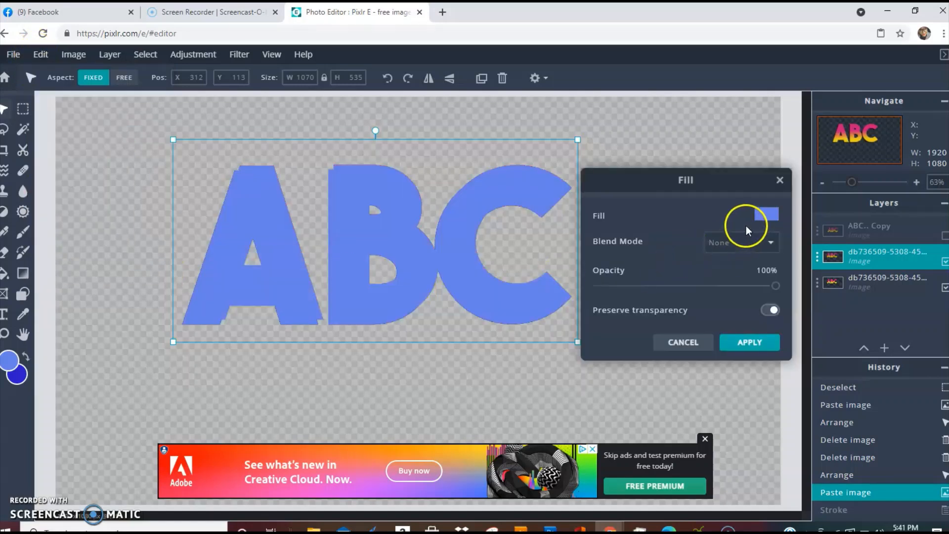
pyautogui.click(765, 214)
pyautogui.moveTo(684, 294); pyautogui.dragTo(669, 275)
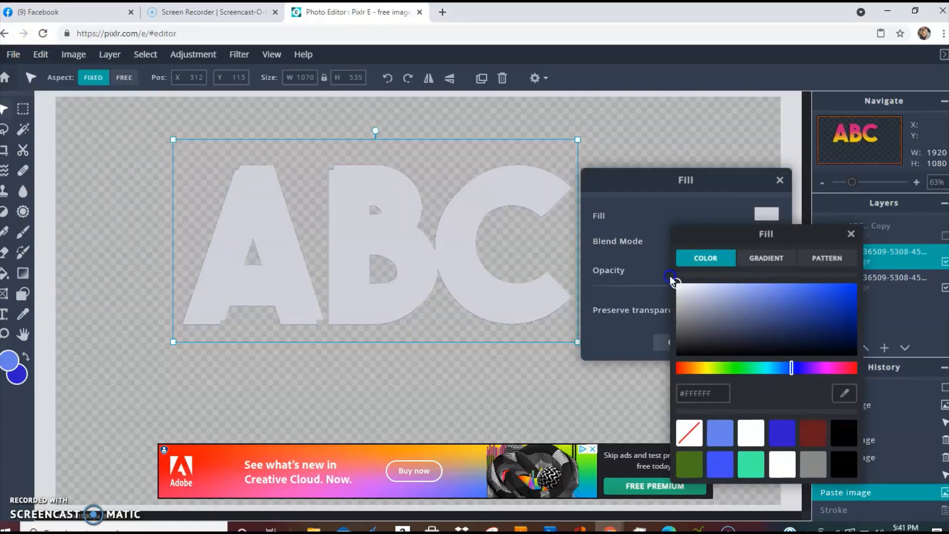
pyautogui.click(851, 233)
pyautogui.click(750, 341)
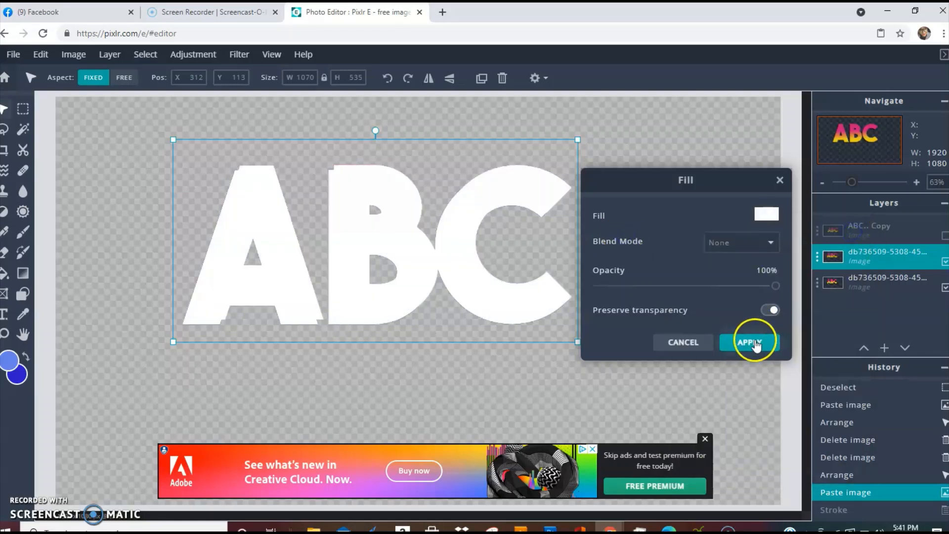
# Add a light blue stroke of size 10 at 100% opacity around the white ABC lettering.
pyautogui.click(42, 53)
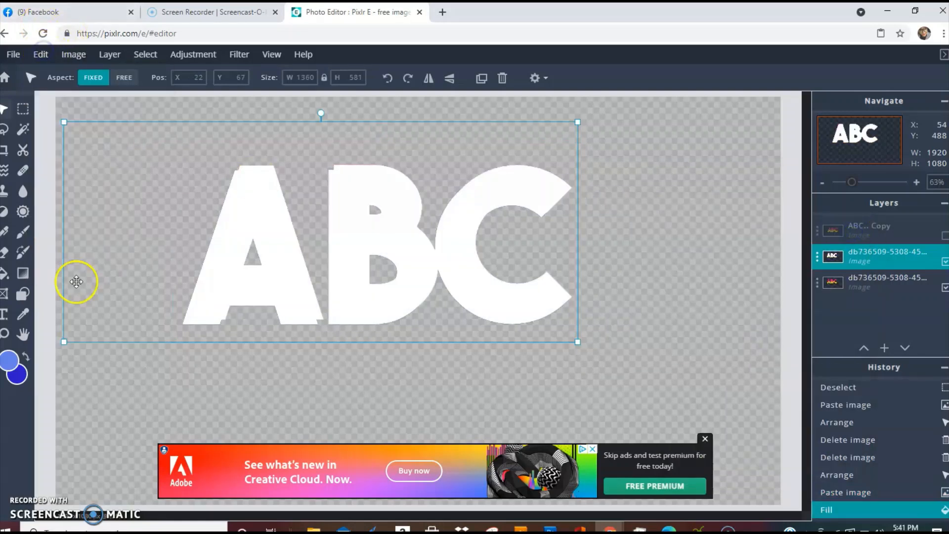
pyautogui.click(37, 55)
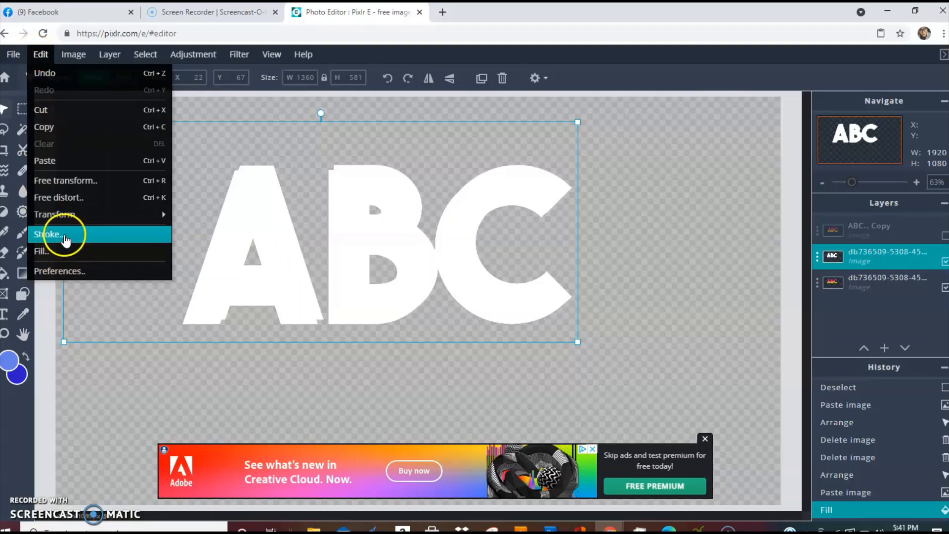
pyautogui.click(64, 234)
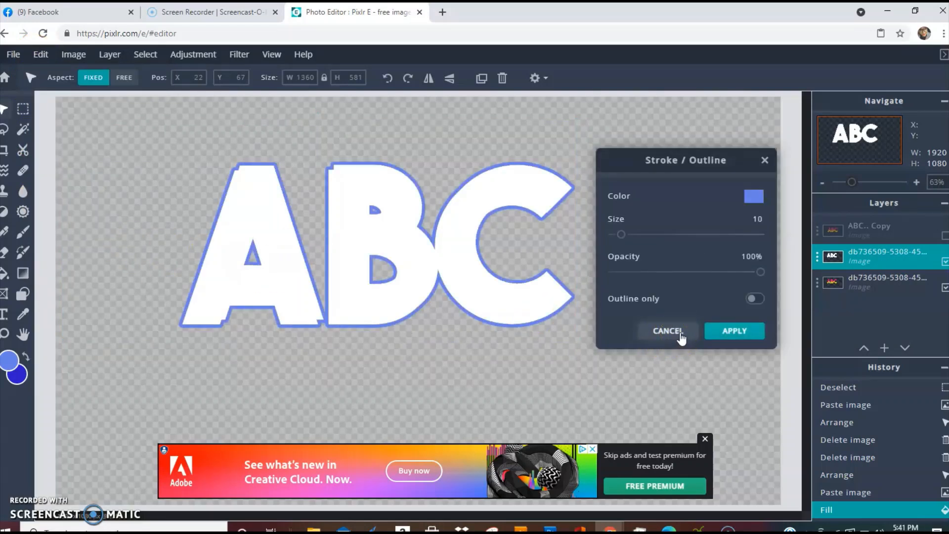
pyautogui.click(726, 338)
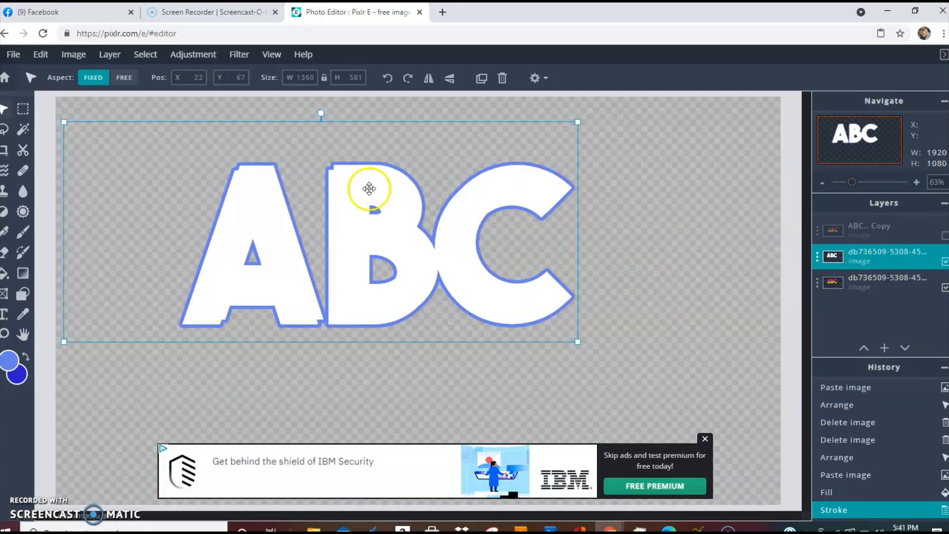
# Duplicate the white, blue-outlined ABC lettering by copying and pasting it as a new layer, and hide the top copy.
pyautogui.click(42, 55)
pyautogui.click(391, 52)
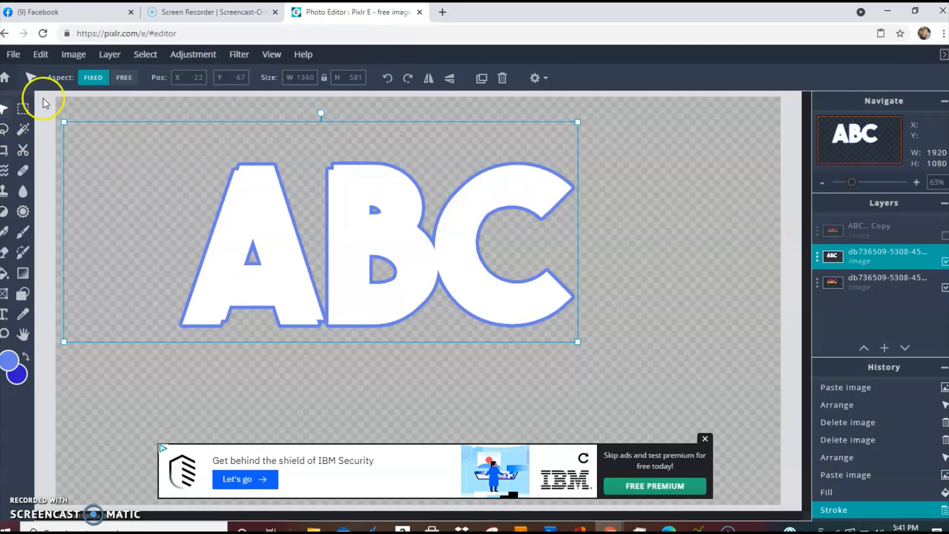
pyautogui.click(39, 55)
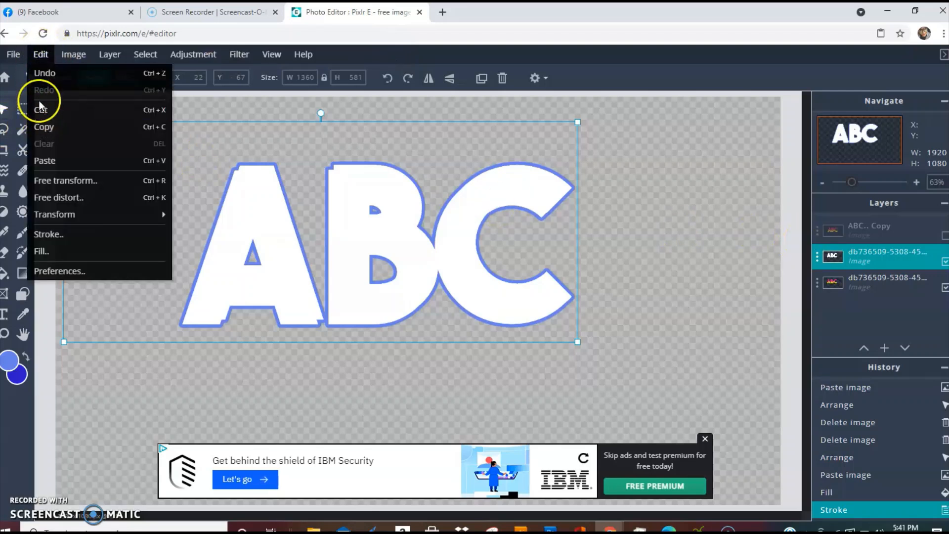
pyautogui.click(43, 127)
pyautogui.click(40, 54)
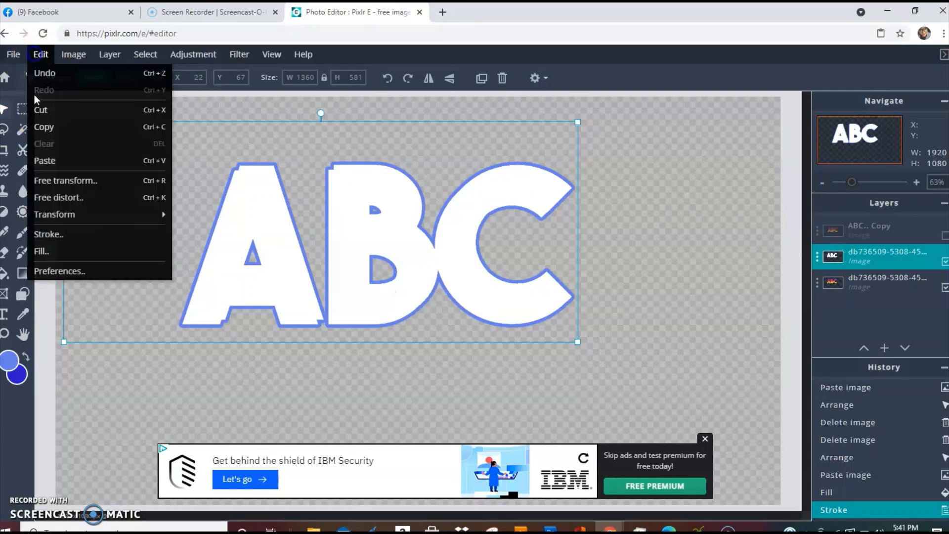
pyautogui.click(44, 159)
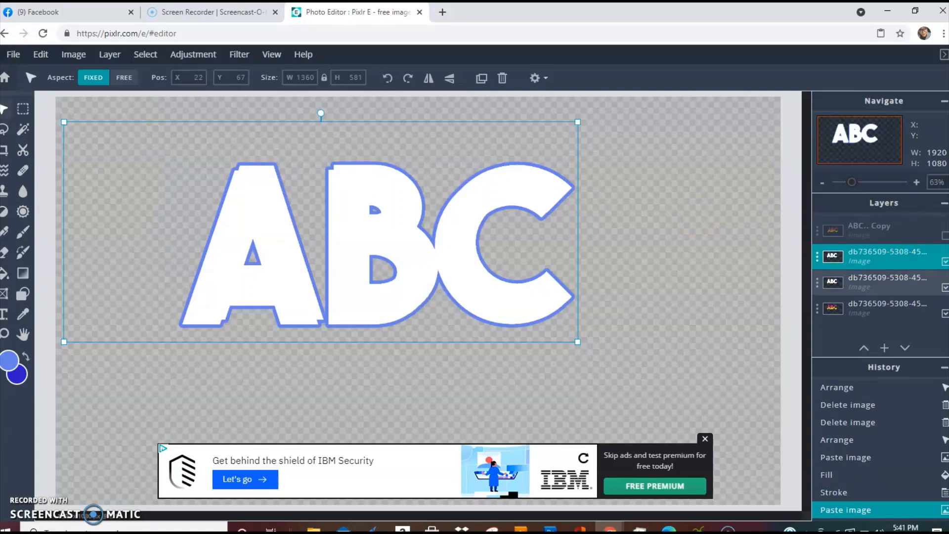
pyautogui.click(945, 262)
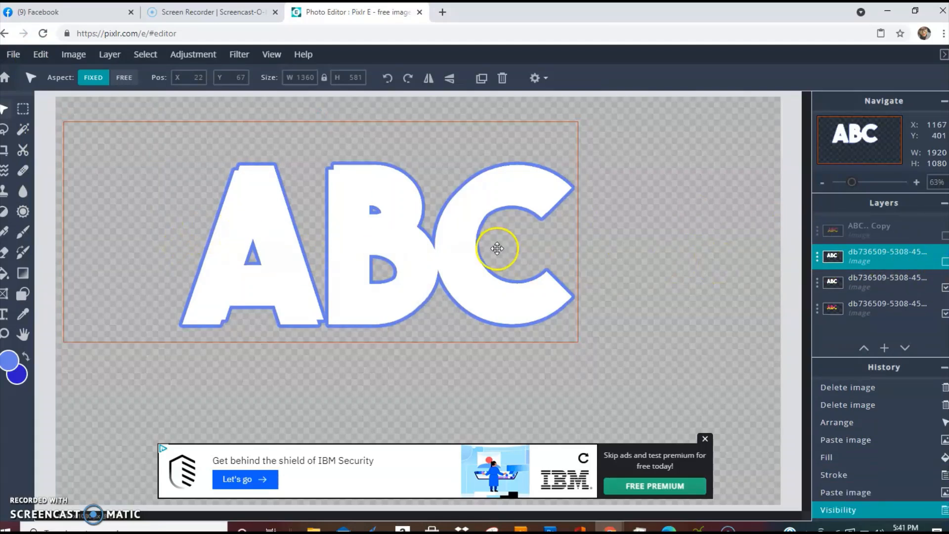
# Select the white interiors of A and the joined BC with the Magic Wand and delete them from the hidden duplicate layer.
pyautogui.click(27, 128)
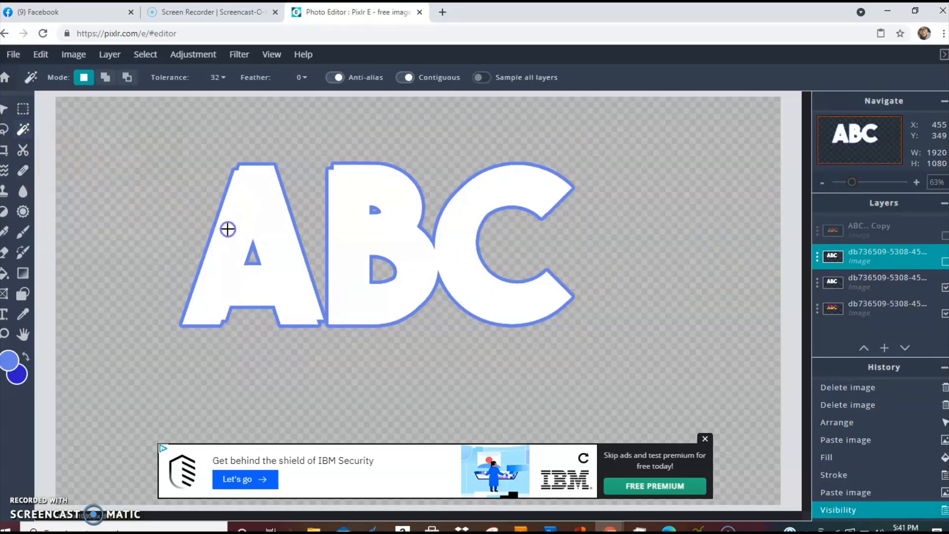
pyautogui.click(228, 229)
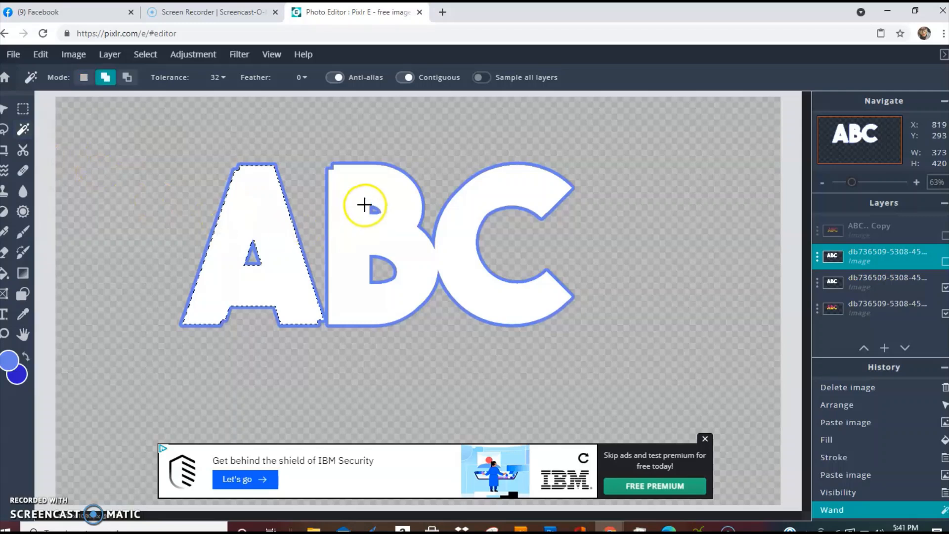
pyautogui.keyDown('shift'); pyautogui.click(354, 197); pyautogui.keyUp('shift')
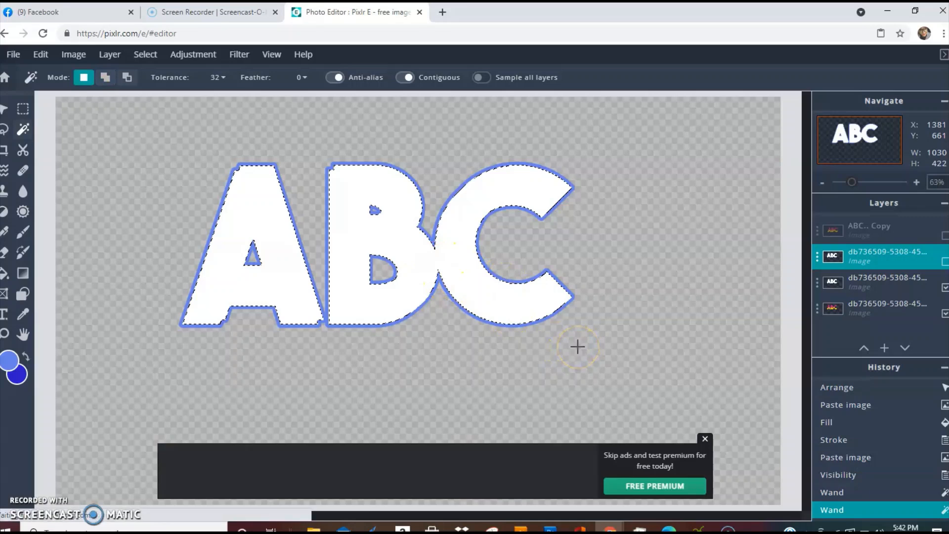
pyautogui.press('Delete')
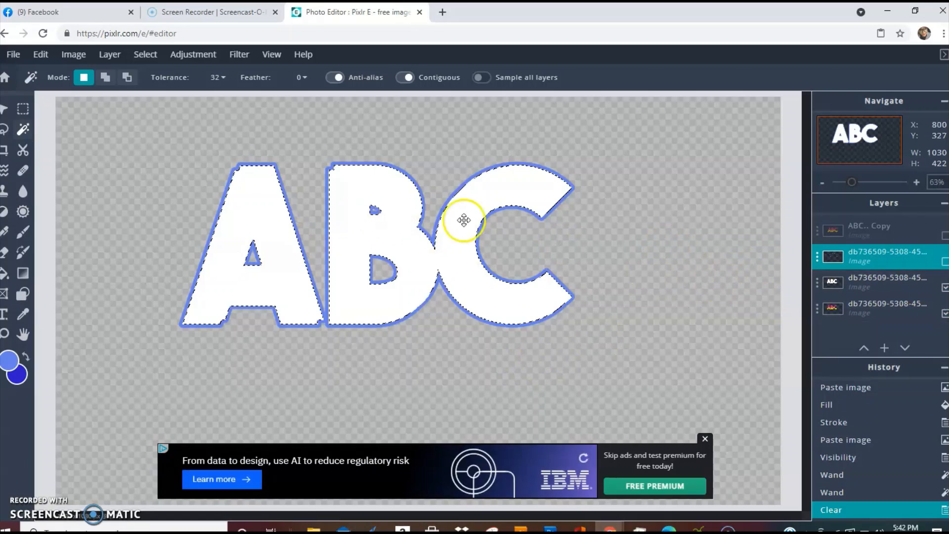
# Hide the white ABC layer and show the outline-only copy over the gradient lettering, making that copy the active layer.
pyautogui.click(944, 287)
pyautogui.click(944, 291)
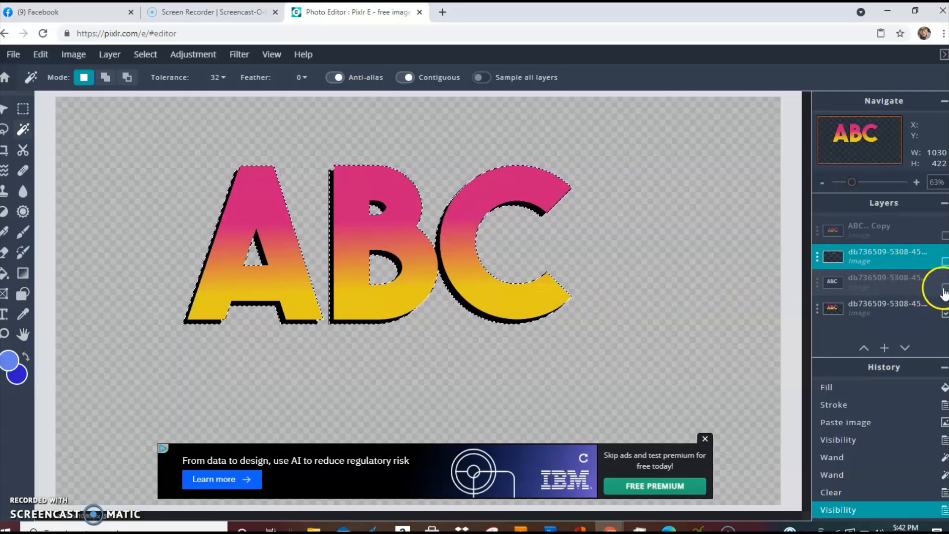
pyautogui.click(944, 262)
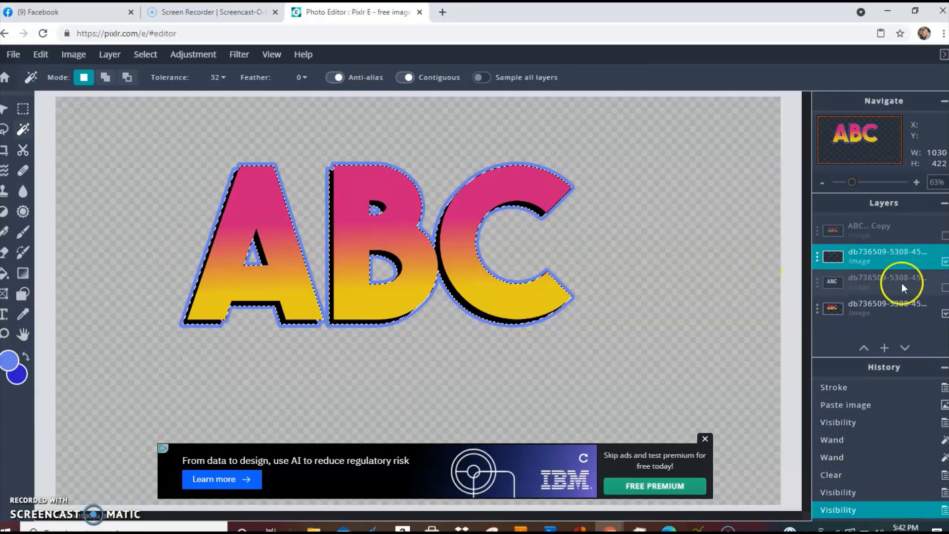
pyautogui.click(943, 289)
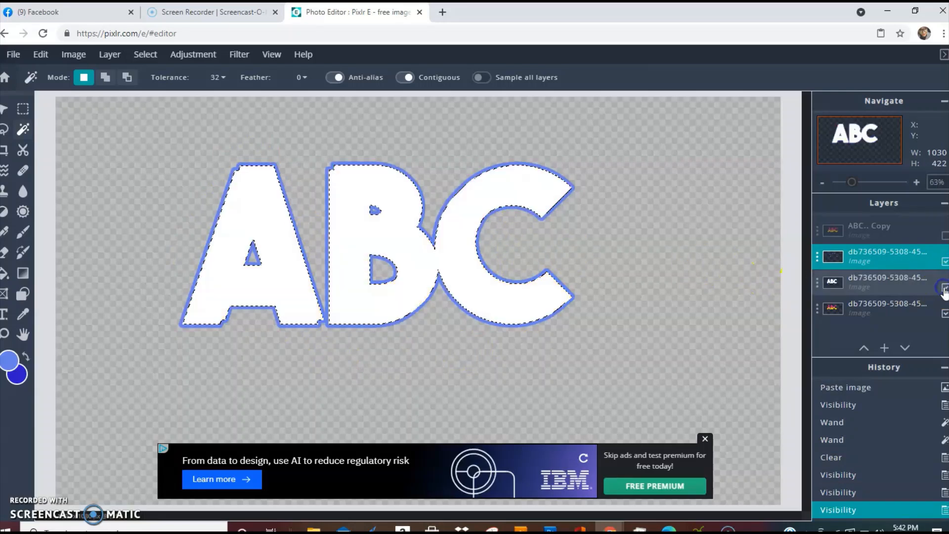
pyautogui.click(896, 284)
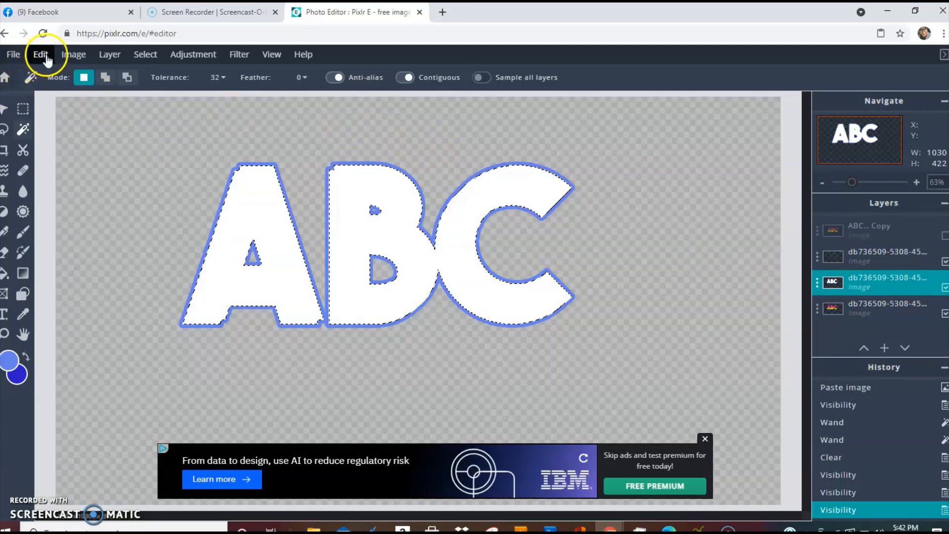
pyautogui.click(944, 289)
pyautogui.click(944, 261)
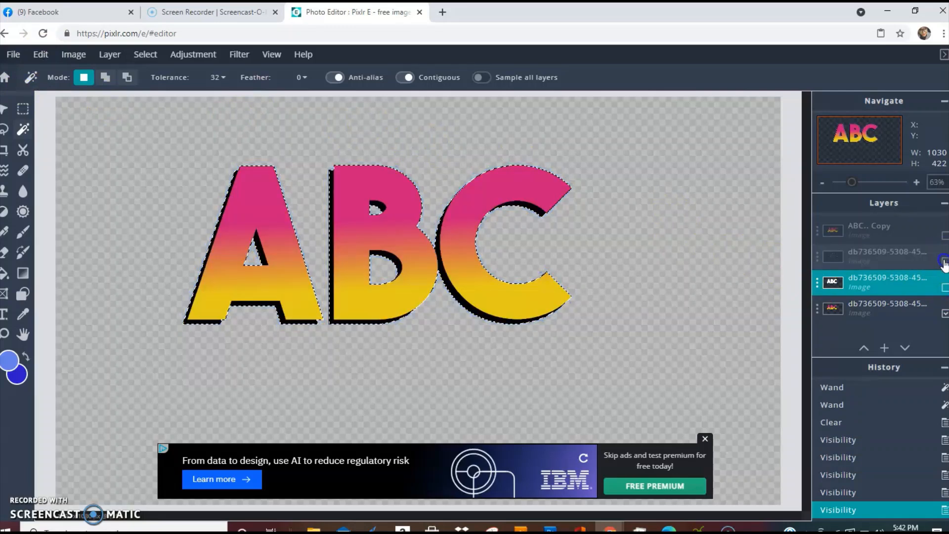
pyautogui.click(943, 261)
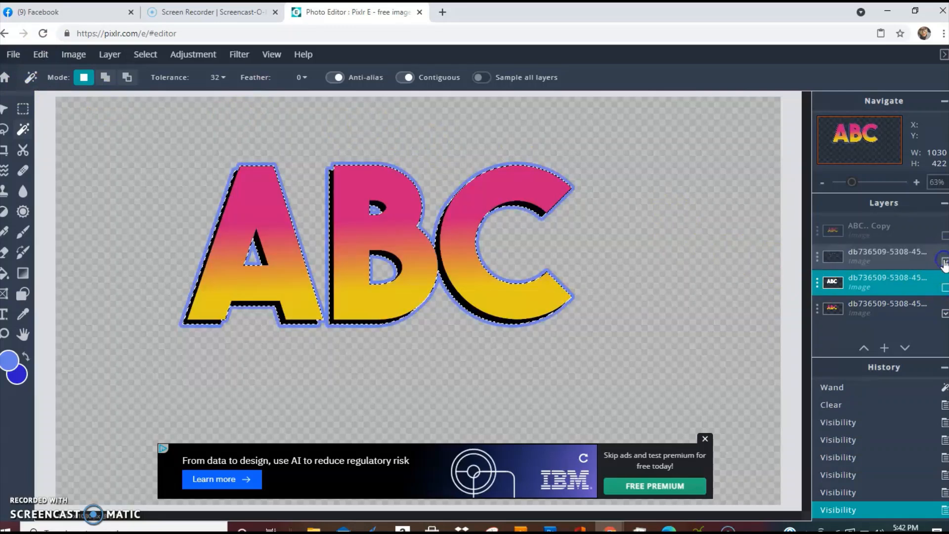
pyautogui.click(52, 59)
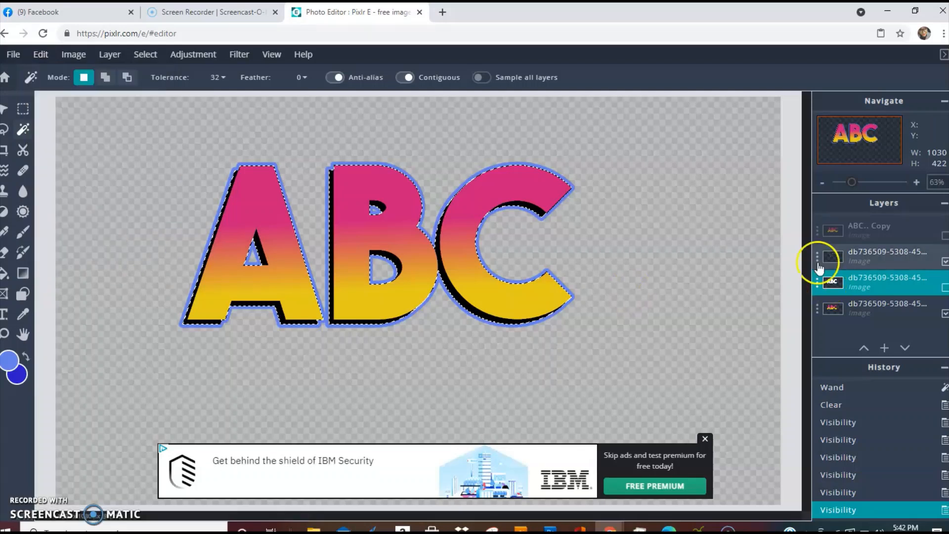
pyautogui.click(911, 254)
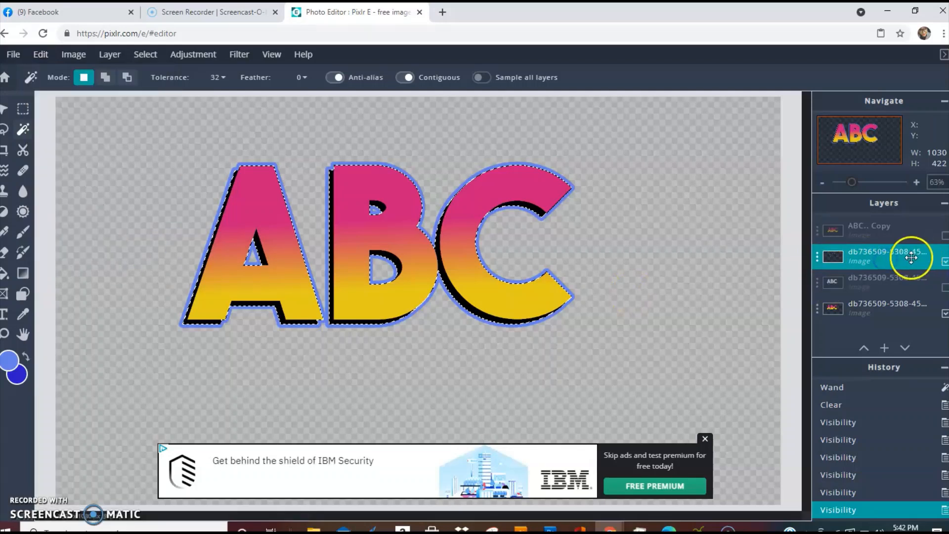
# Try to fill the outline-only copy with red (#FF0033) at 100% opacity, preserving transparency, and check it without the gradient layer.
pyautogui.click(40, 54)
pyautogui.click(42, 247)
pyautogui.click(39, 54)
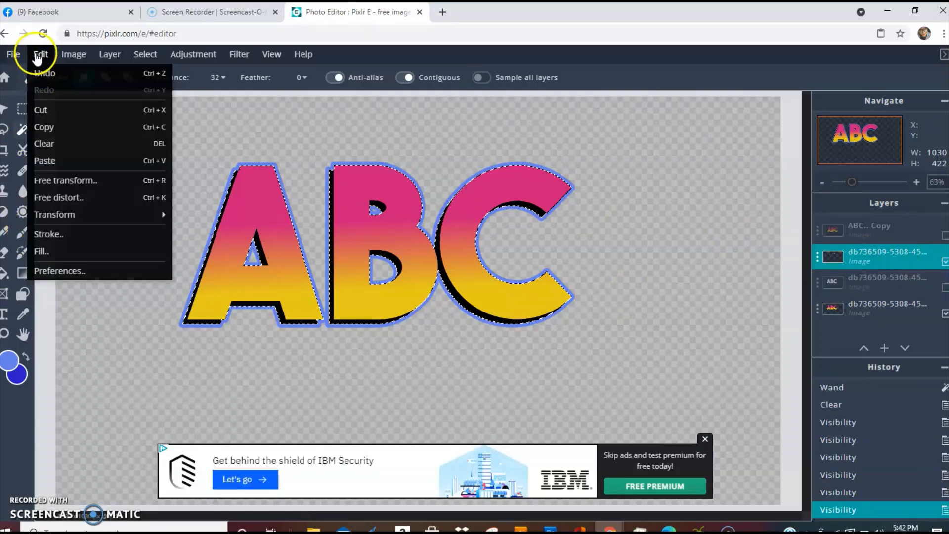
pyautogui.click(68, 251)
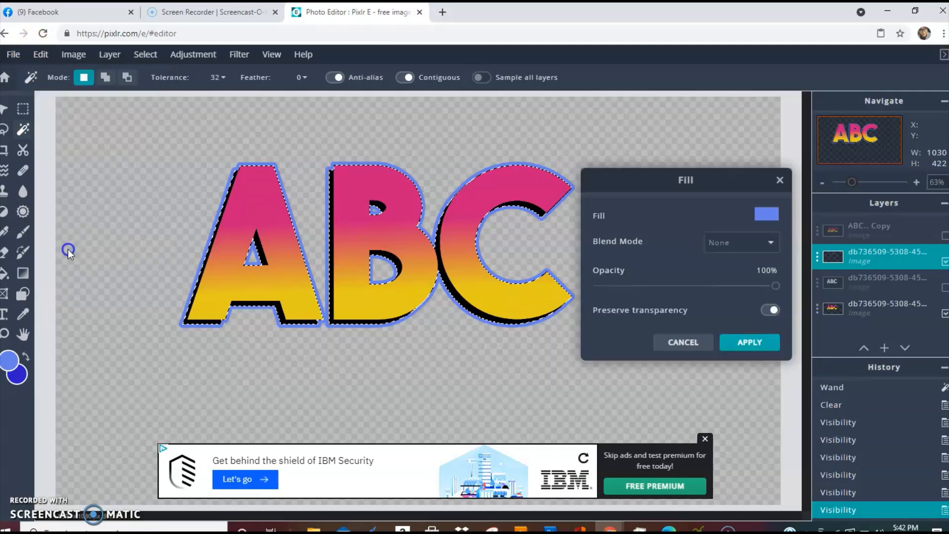
pyautogui.click(767, 214)
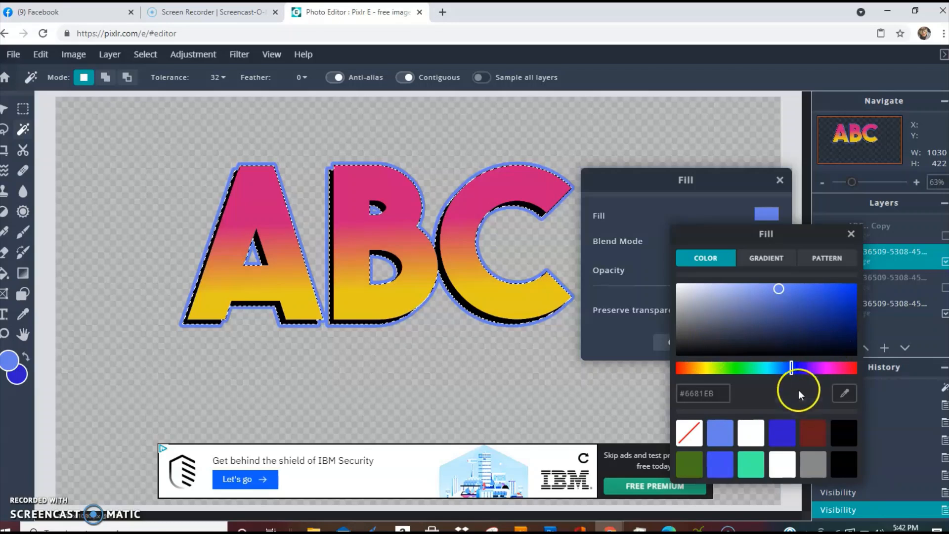
pyautogui.moveTo(847, 368); pyautogui.dragTo(854, 369)
pyautogui.moveTo(853, 303); pyautogui.dragTo(867, 281)
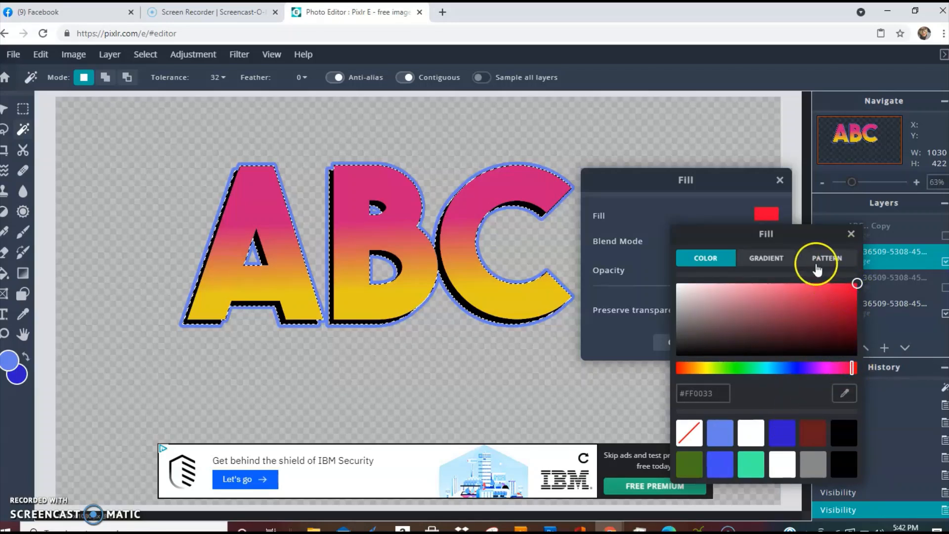
pyautogui.click(850, 236)
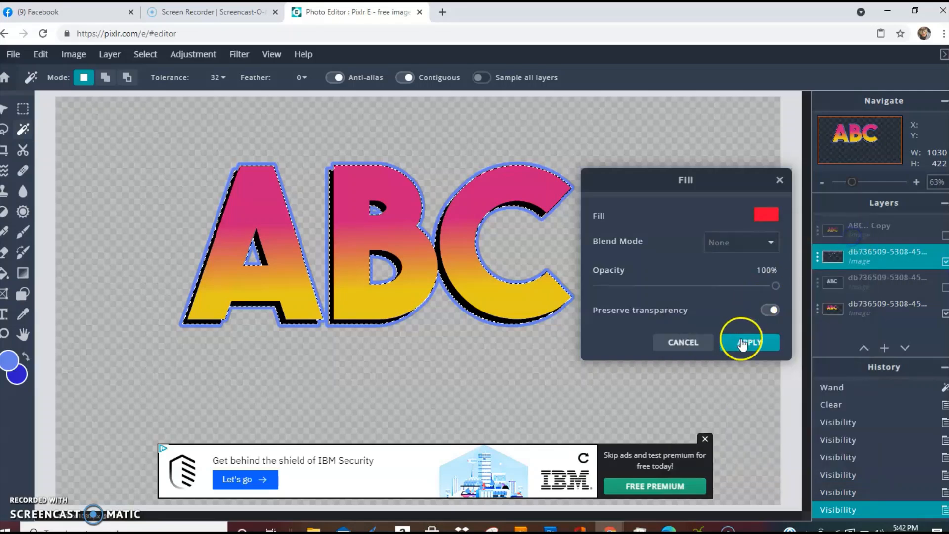
pyautogui.click(745, 343)
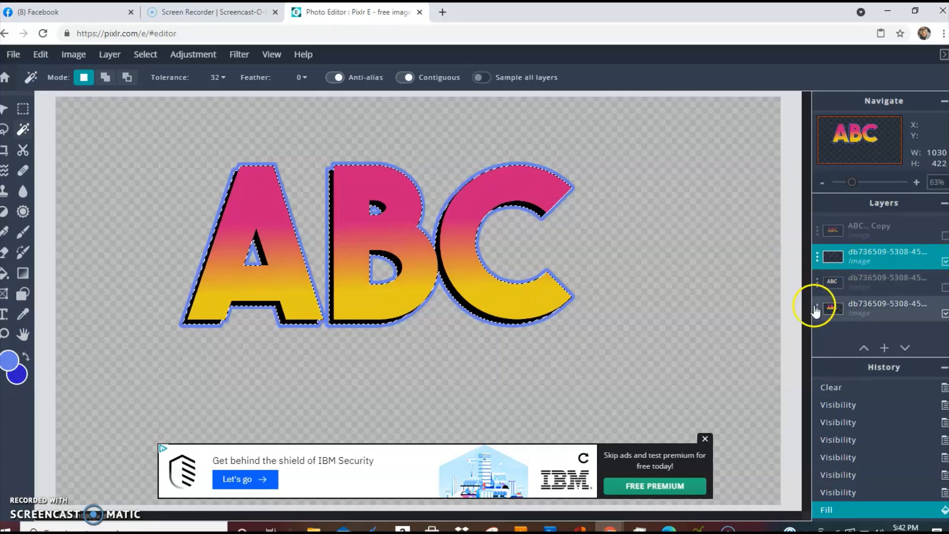
pyautogui.click(944, 313)
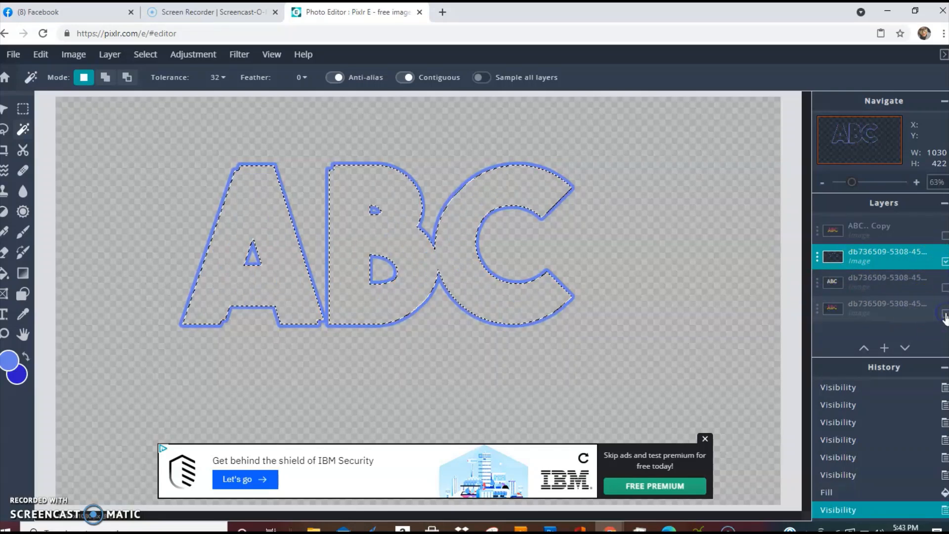
pyautogui.click(944, 313)
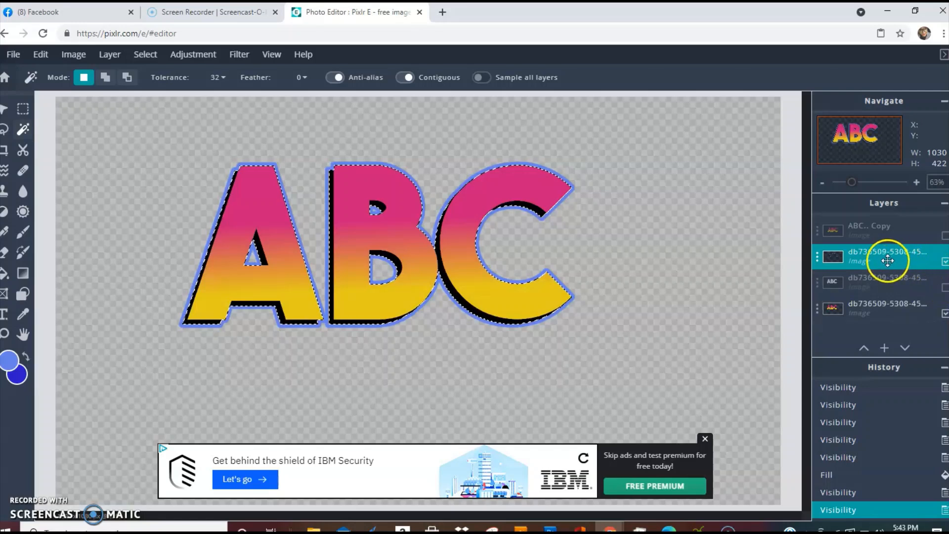
# Select the outline-only layer's pixels and fill them with red (#FF0D29) at 100% opacity, preserving transparency.
pyautogui.click(144, 55)
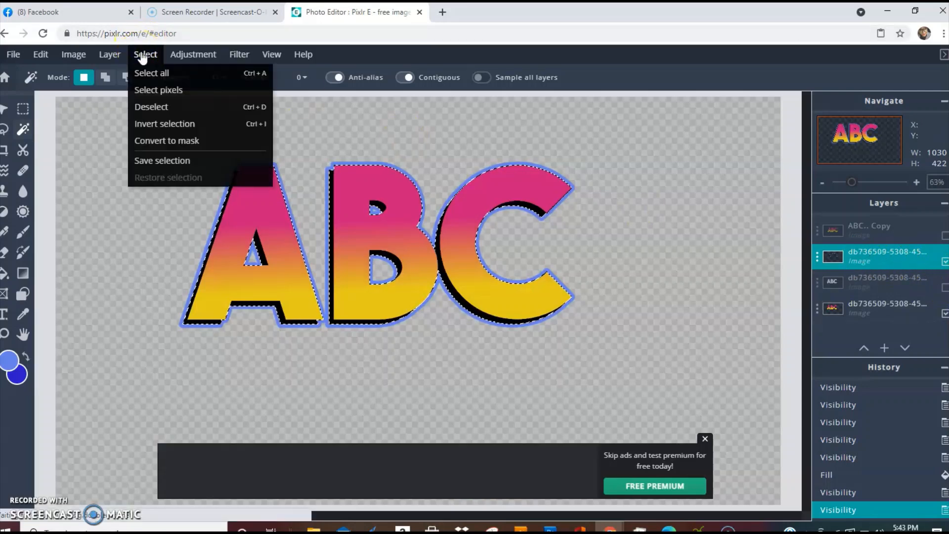
pyautogui.click(161, 90)
pyautogui.click(44, 57)
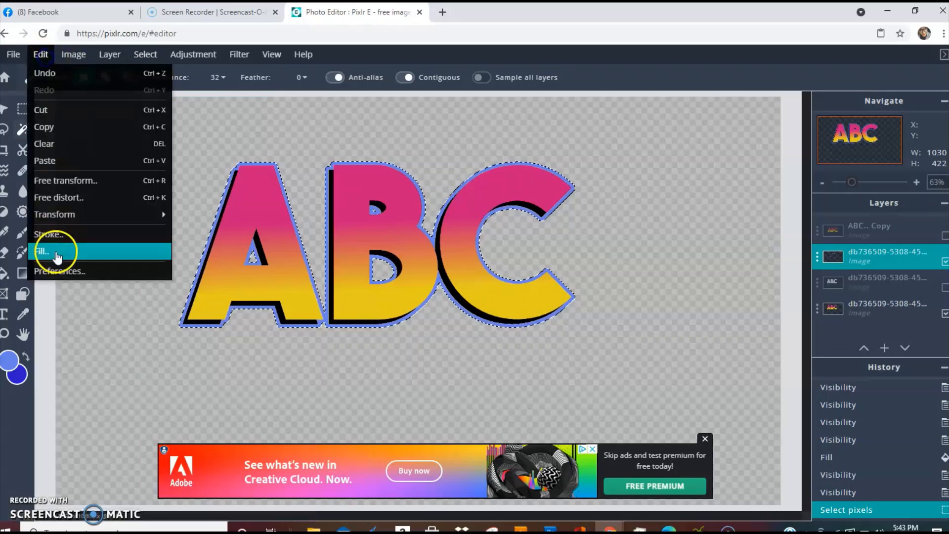
pyautogui.click(59, 248)
pyautogui.click(764, 218)
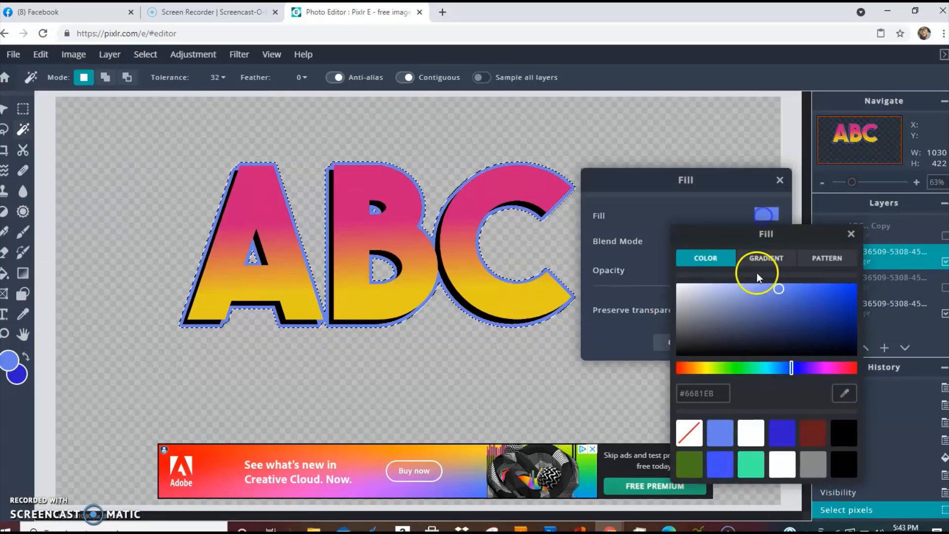
pyautogui.click(852, 367)
pyautogui.click(855, 293)
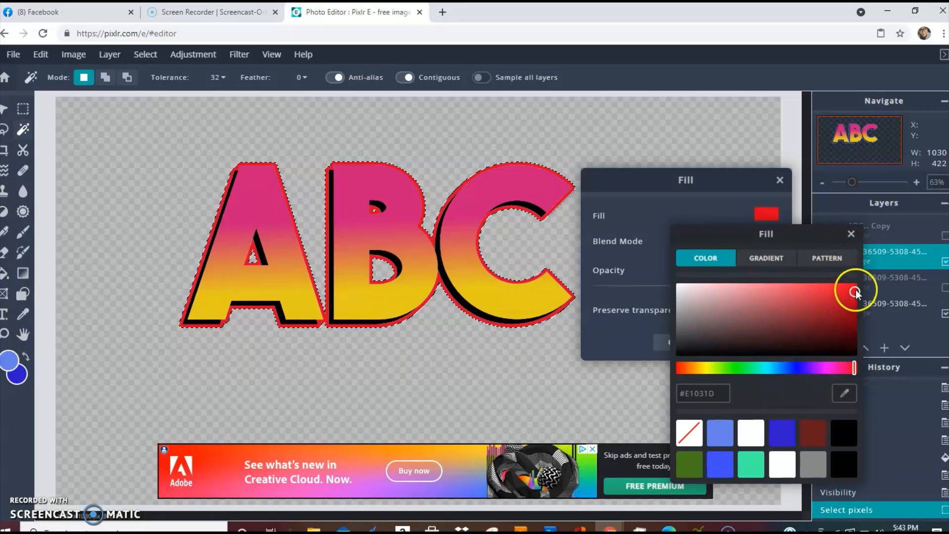
pyautogui.moveTo(855, 292); pyautogui.dragTo(848, 288)
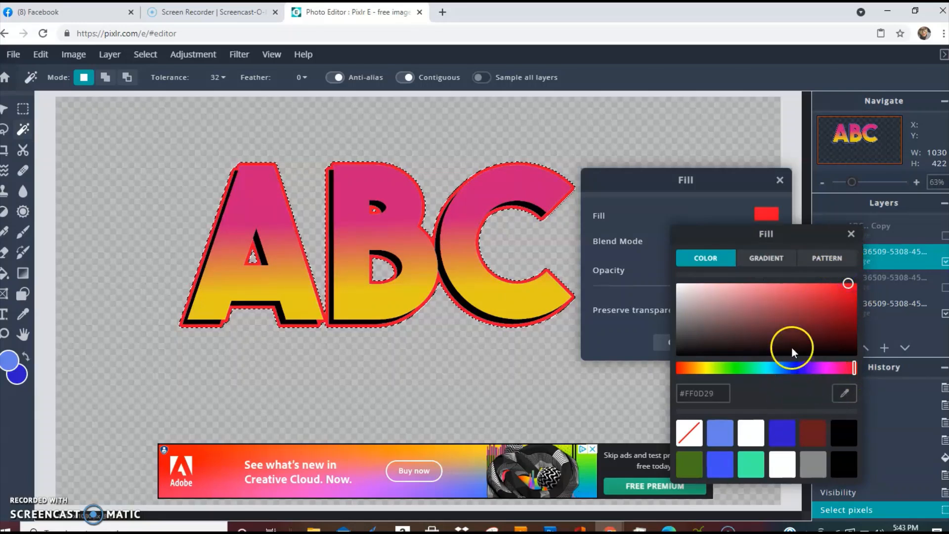
pyautogui.click(720, 205)
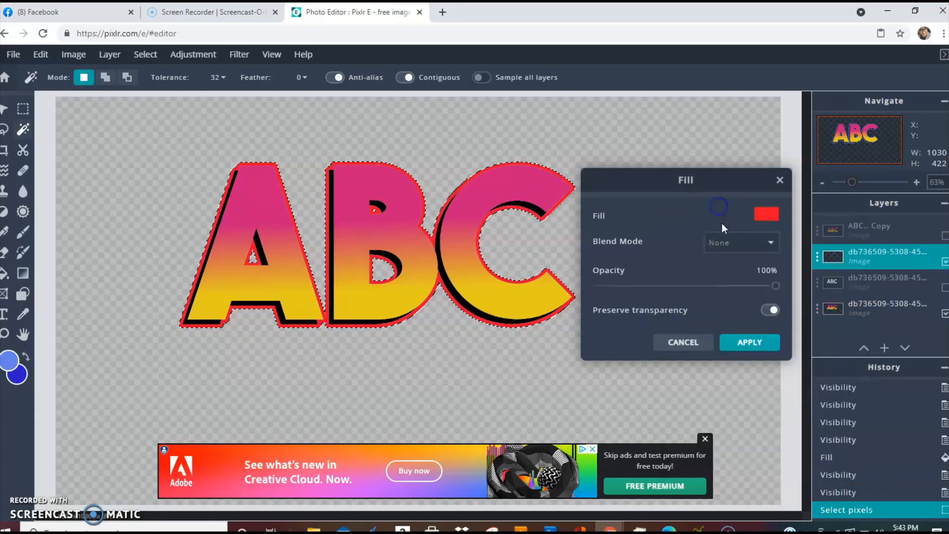
pyautogui.click(758, 343)
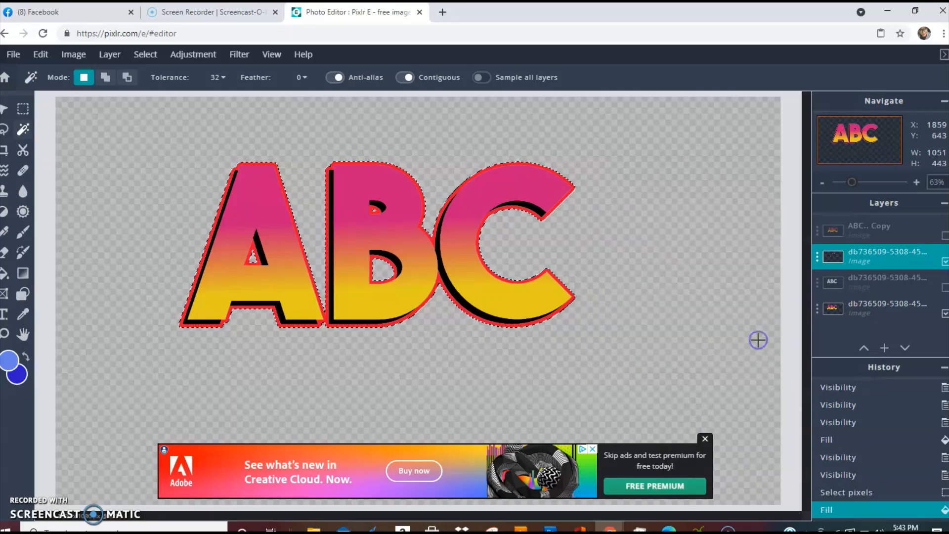
# Show the white ABC layer beneath the red outline and add a light blue stroke of size 15 at 100% opacity to it.
pyautogui.click(944, 287)
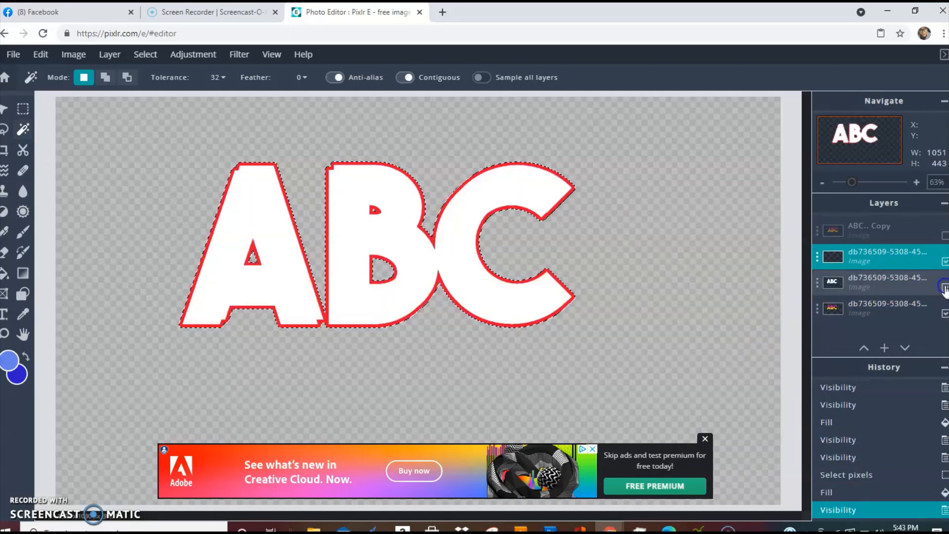
pyautogui.click(871, 280)
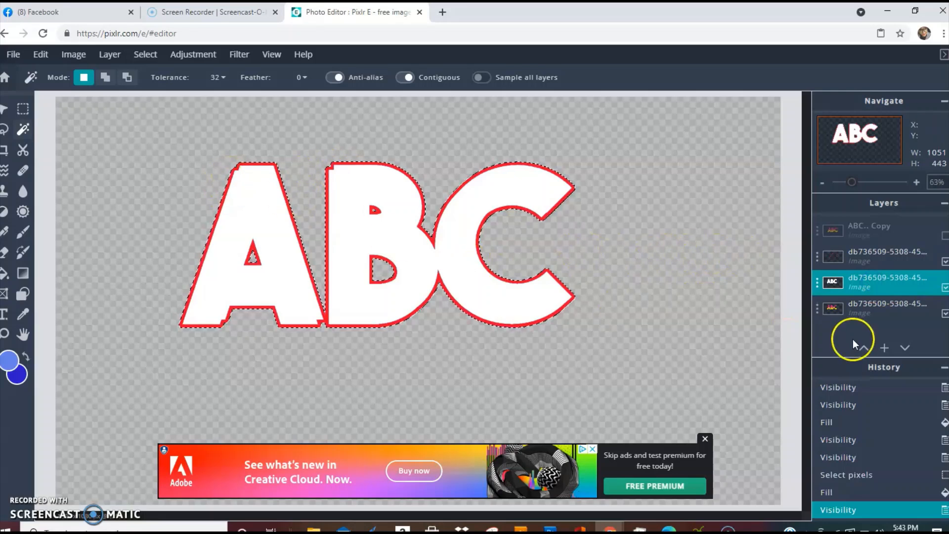
pyautogui.click(34, 63)
pyautogui.click(59, 234)
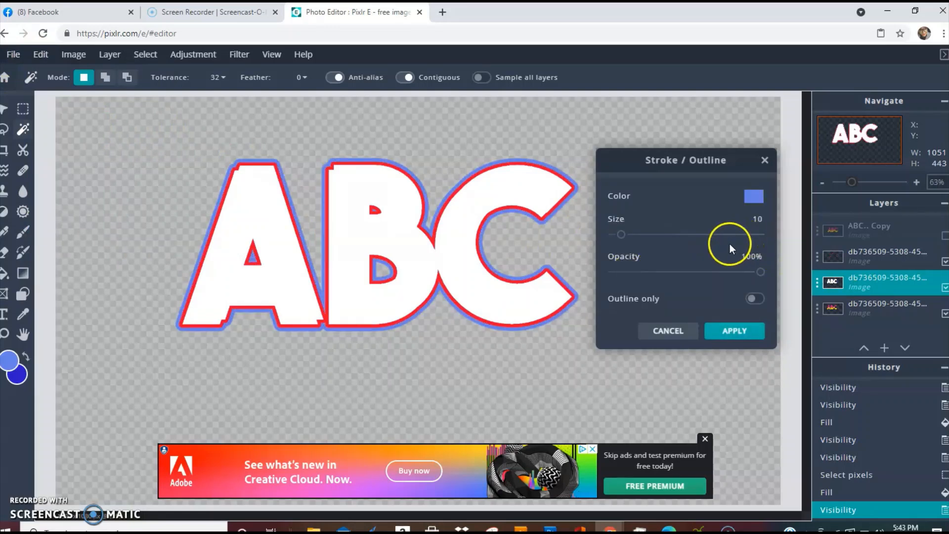
pyautogui.moveTo(623, 238); pyautogui.dragTo(627, 238)
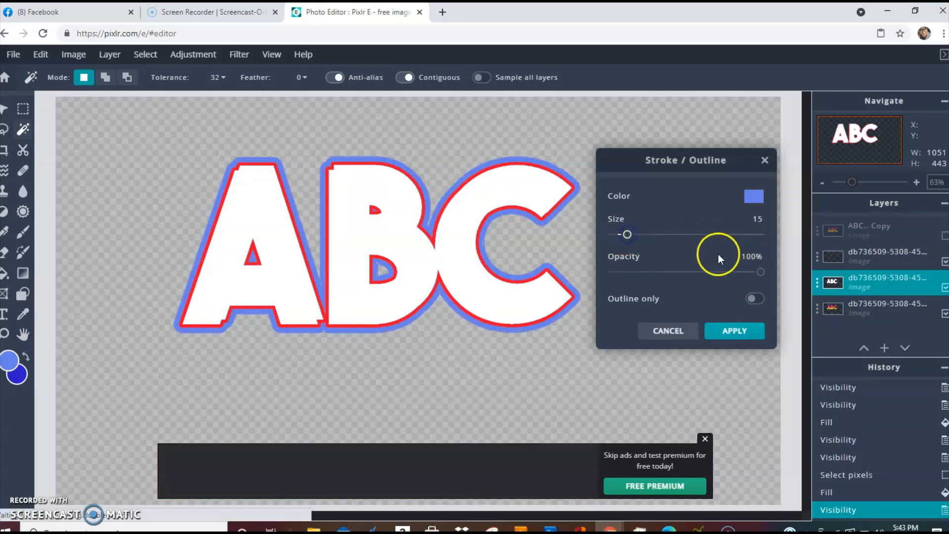
pyautogui.click(731, 334)
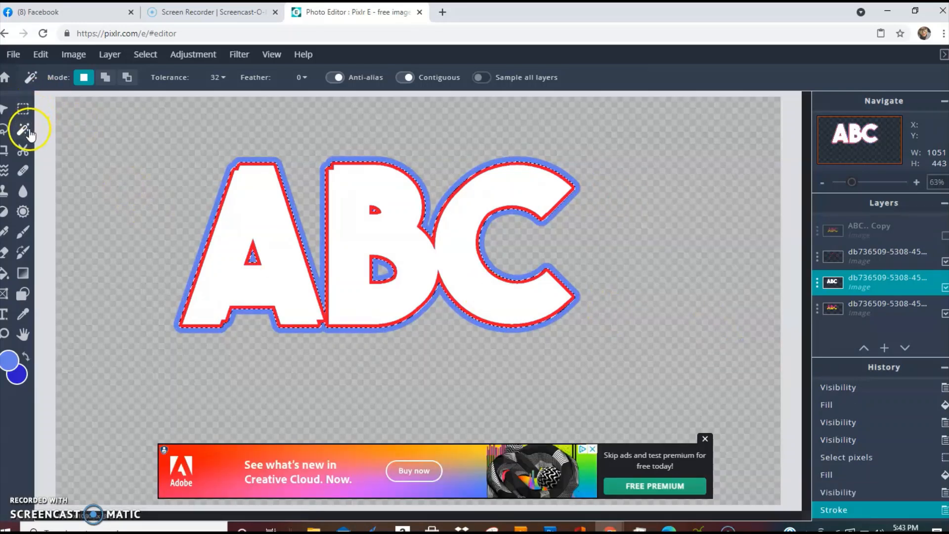
# Clear the current selection around the ABC lettering, keeping the Magic Wand tool active.
pyautogui.click(254, 250)
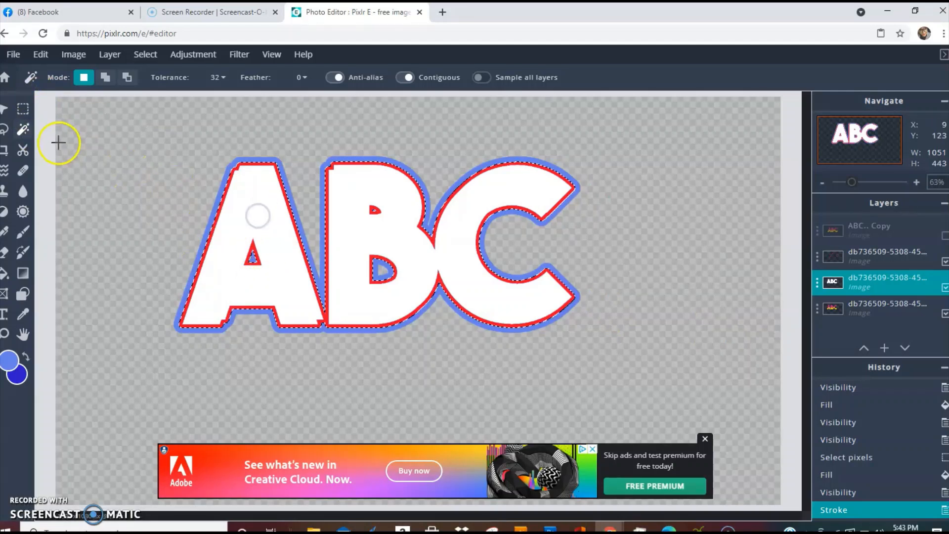
pyautogui.click(22, 133)
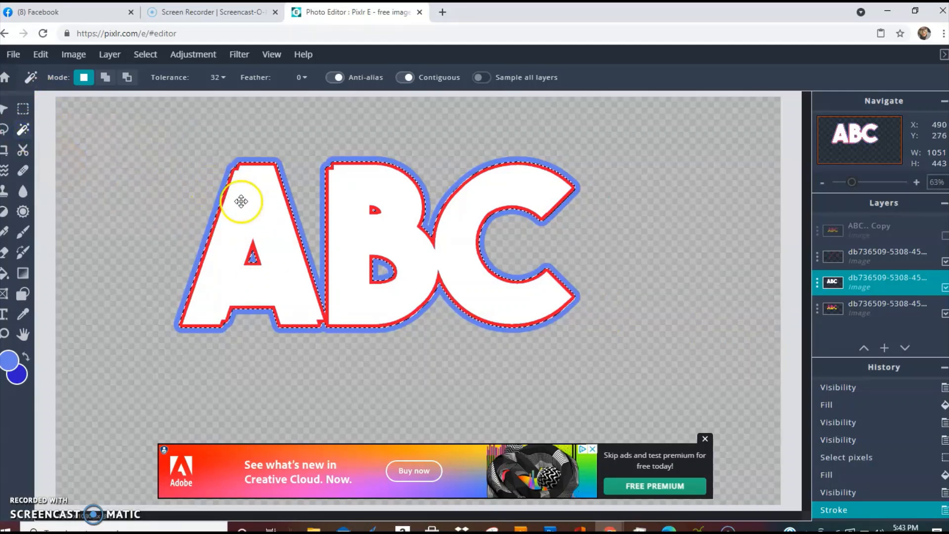
pyautogui.hotkey('ctrl', 'd')
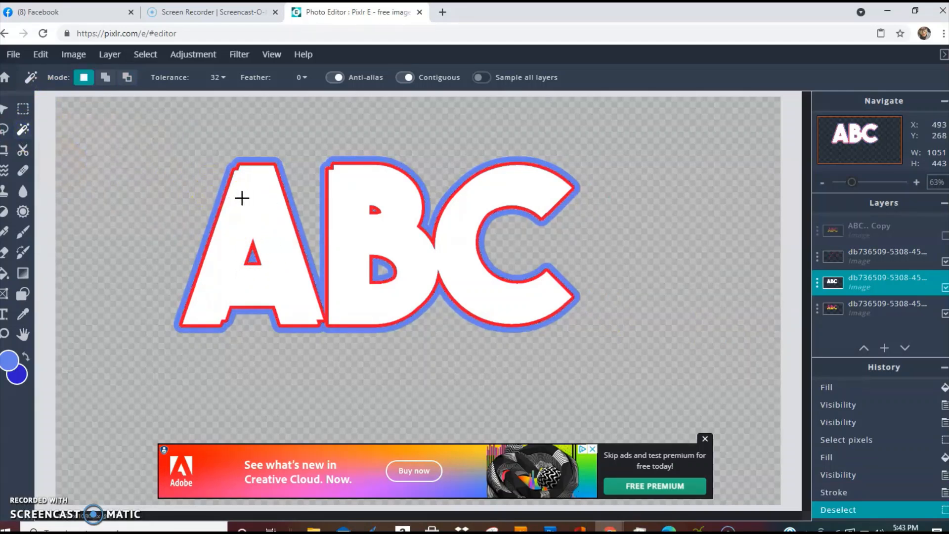
# Select the white areas inside the A, B and C on the blue-outlined layer with the Magic Wand and delete them.
pyautogui.click(244, 198)
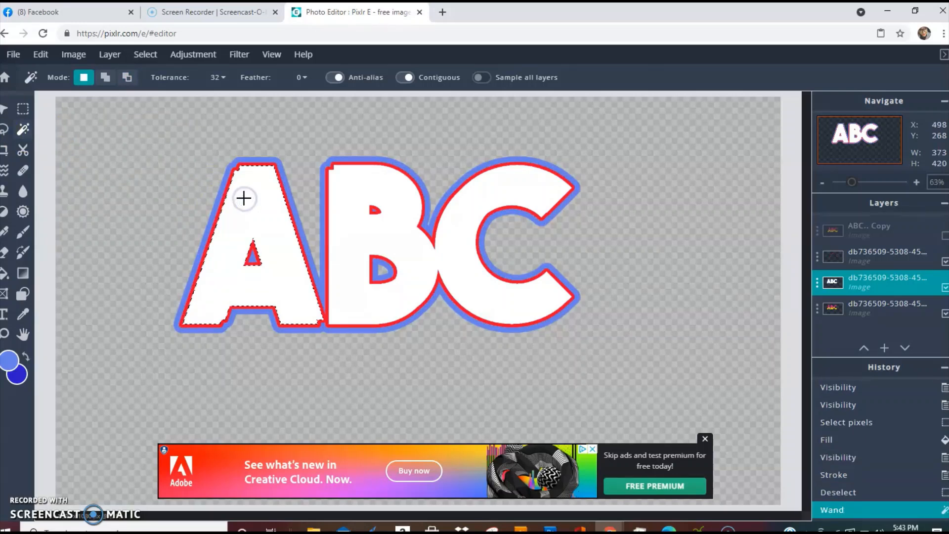
pyautogui.press('shift')
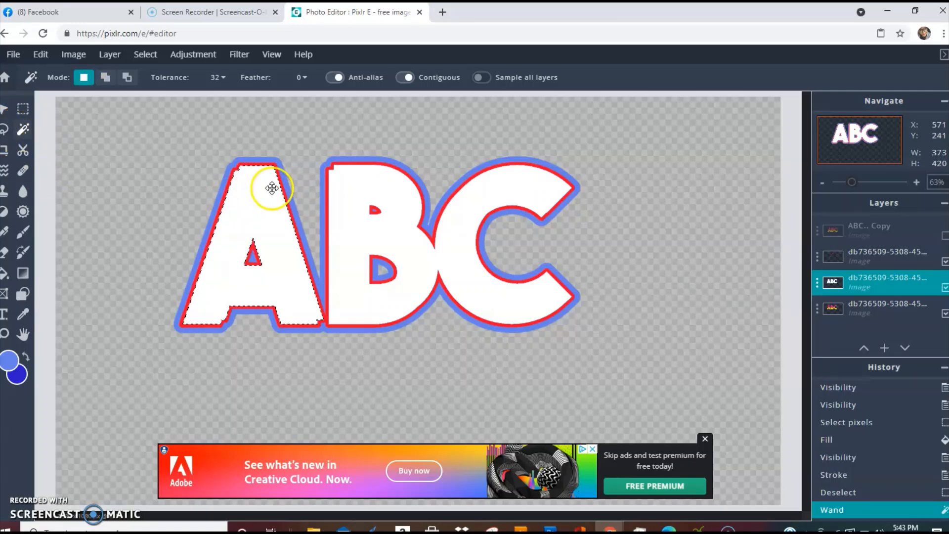
pyautogui.press('shift')
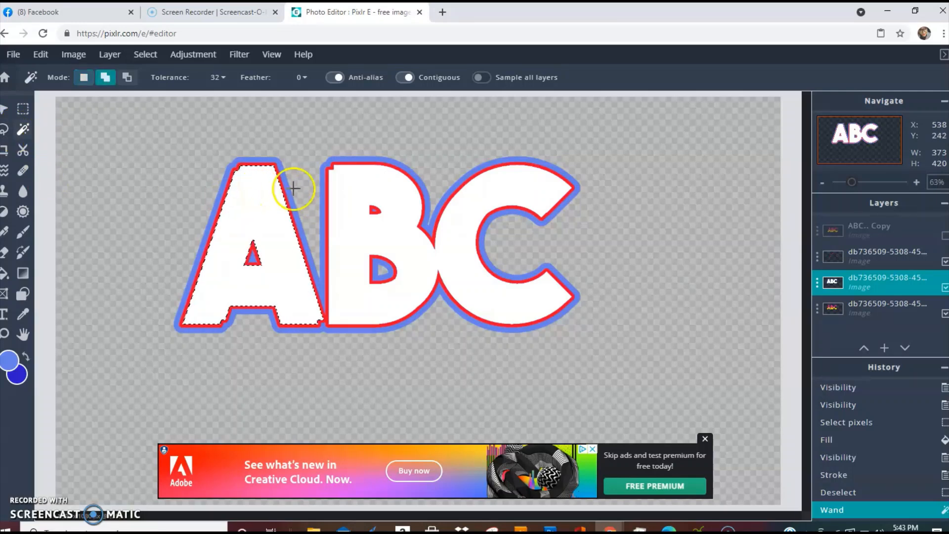
pyautogui.keyDown('shift'); pyautogui.click(346, 180); pyautogui.keyUp('shift')
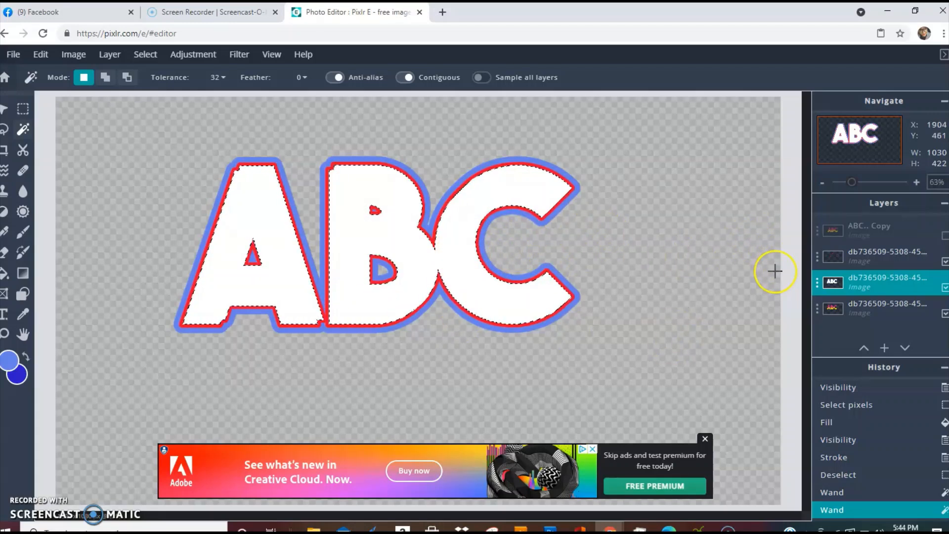
pyautogui.press('Delete')
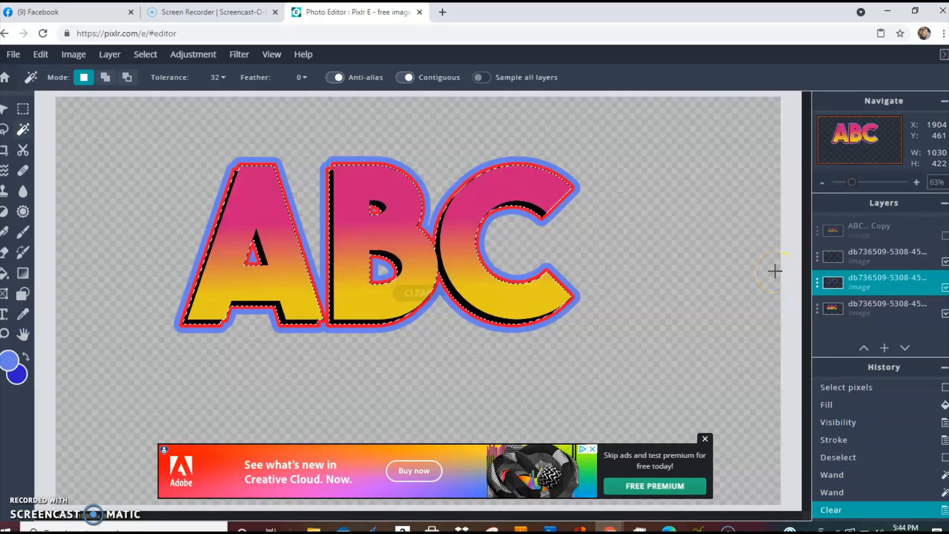
# Hide and reshow the red outline layer to check it, and select that layer's pixels.
pyautogui.click(943, 261)
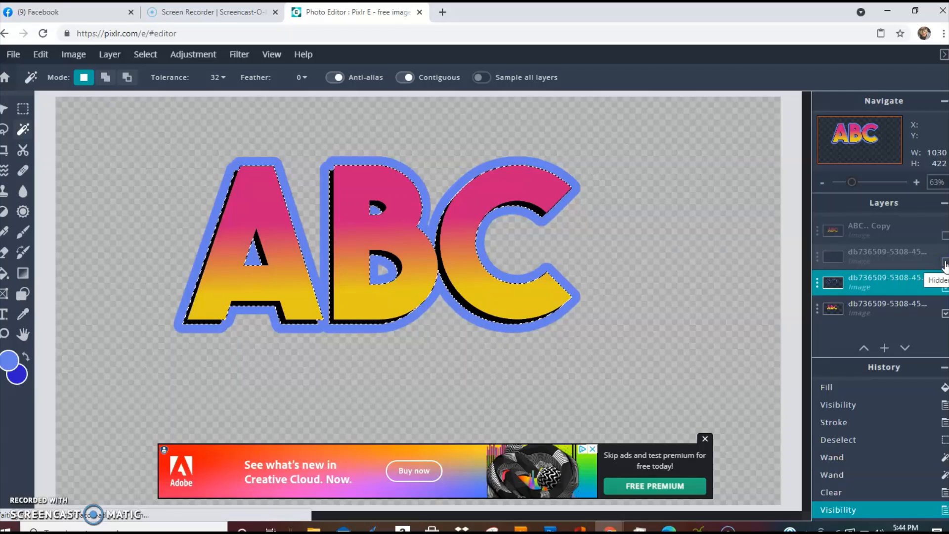
pyautogui.click(944, 262)
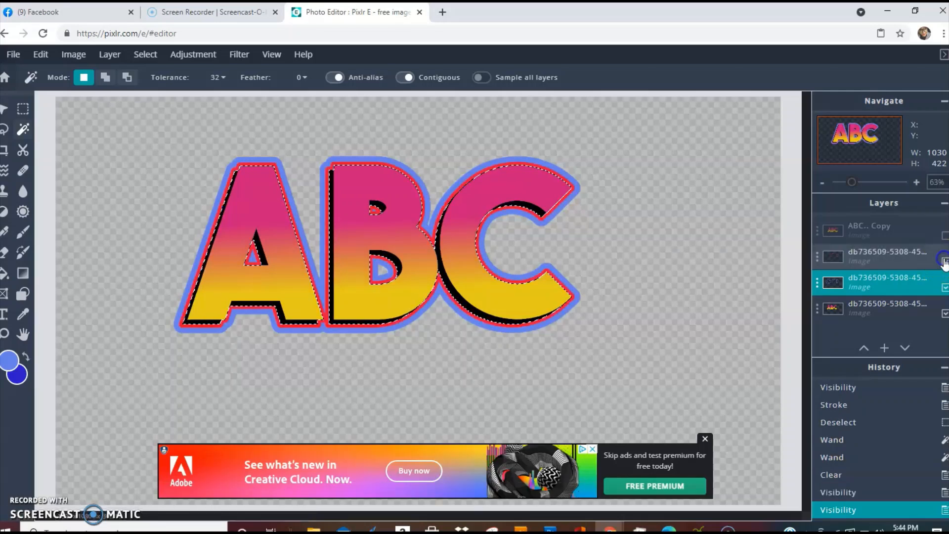
pyautogui.click(915, 258)
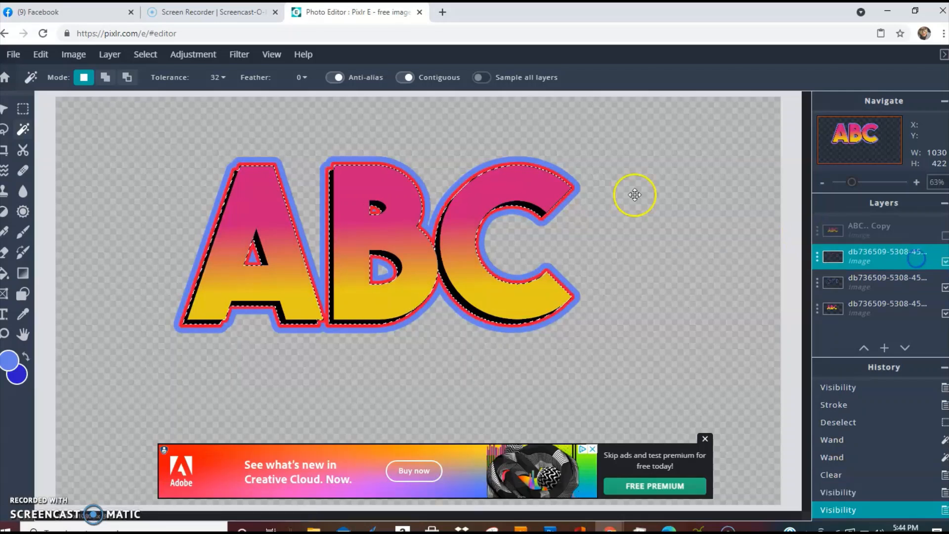
pyautogui.click(153, 58)
pyautogui.click(163, 91)
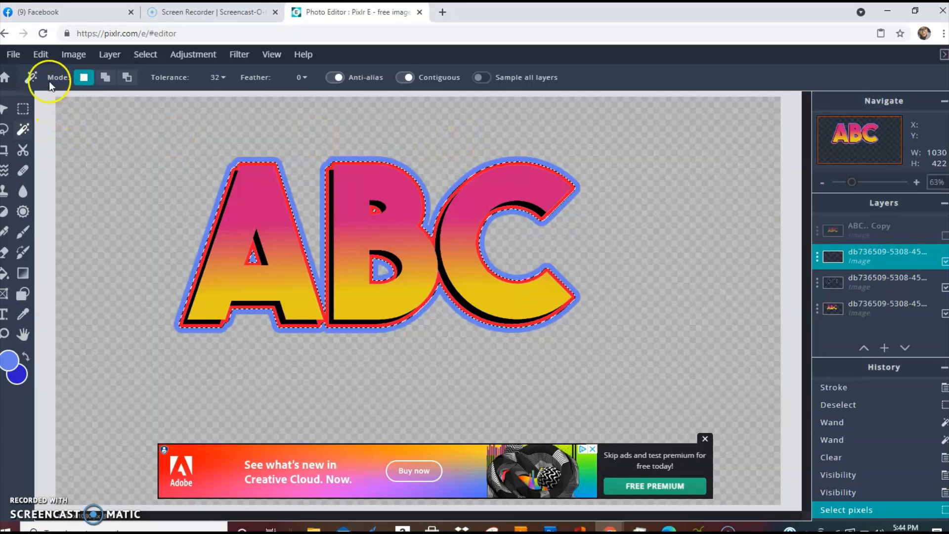
# Fill the selected inner outline with orange (#D6694F) sampled from the lettering's gradient, at 100% opacity with transparency preserved.
pyautogui.click(35, 58)
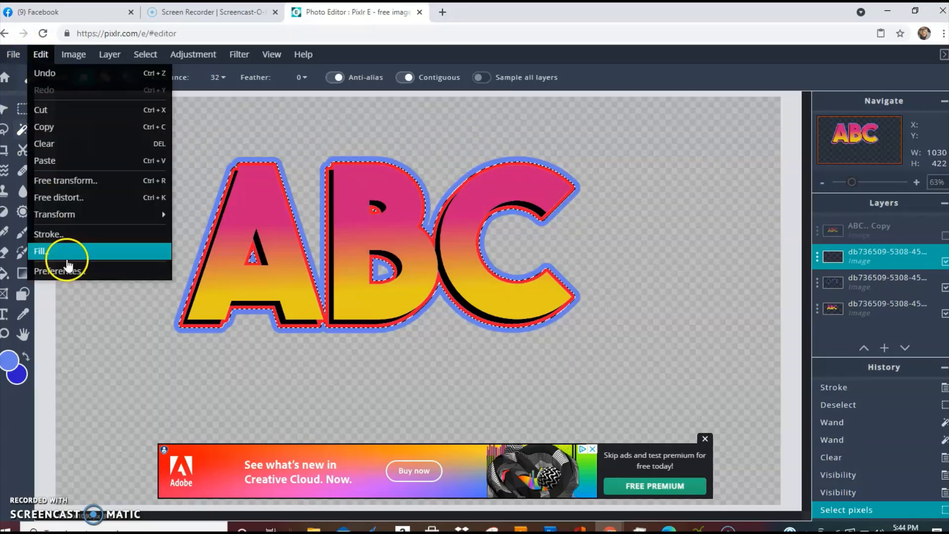
pyautogui.click(67, 251)
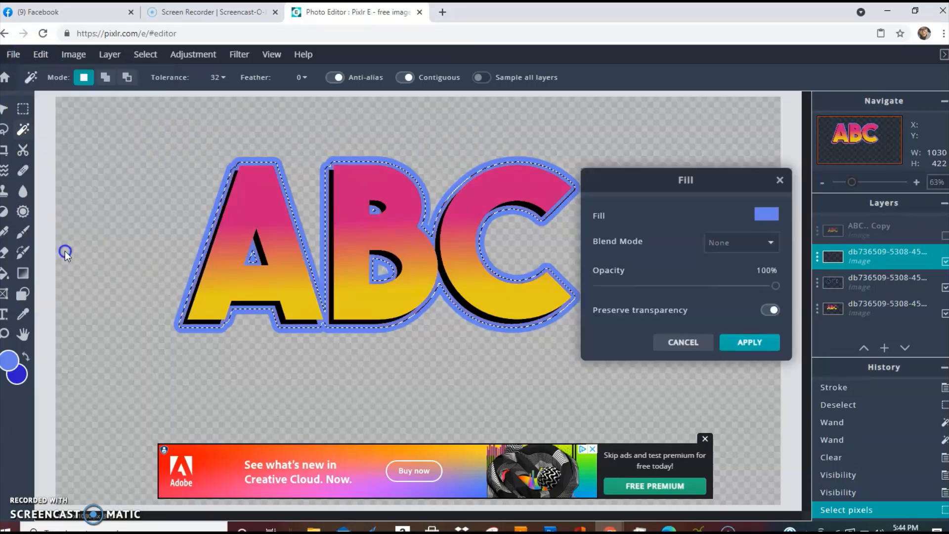
pyautogui.click(765, 214)
pyautogui.moveTo(701, 290); pyautogui.dragTo(681, 294)
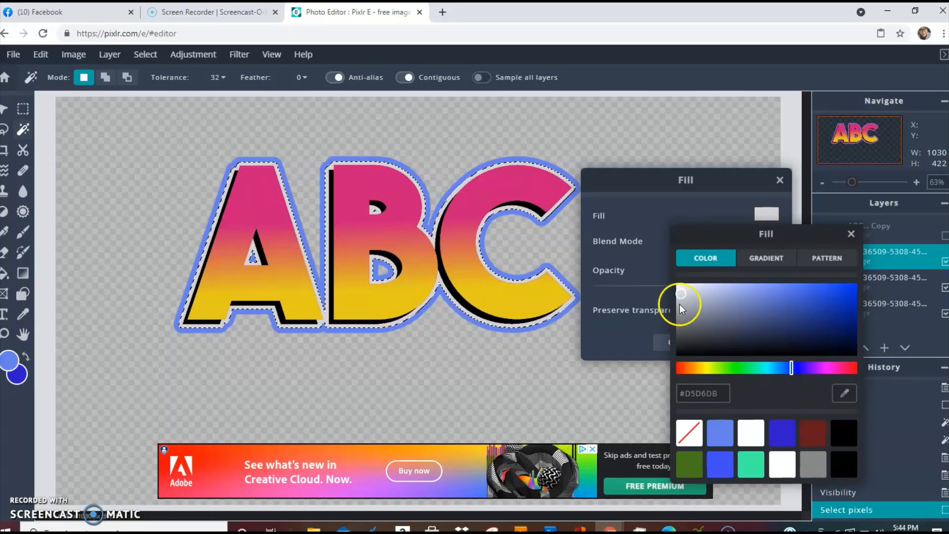
pyautogui.click(682, 302)
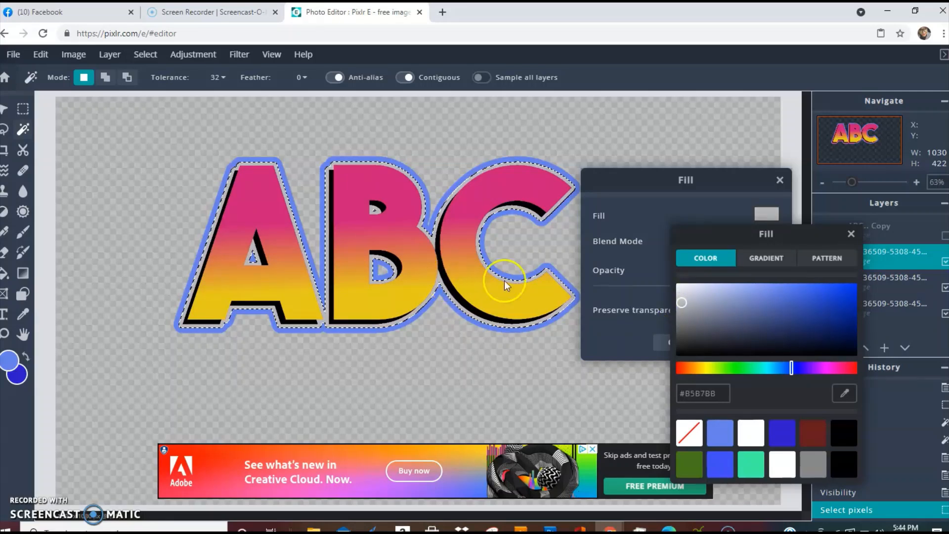
pyautogui.click(846, 394)
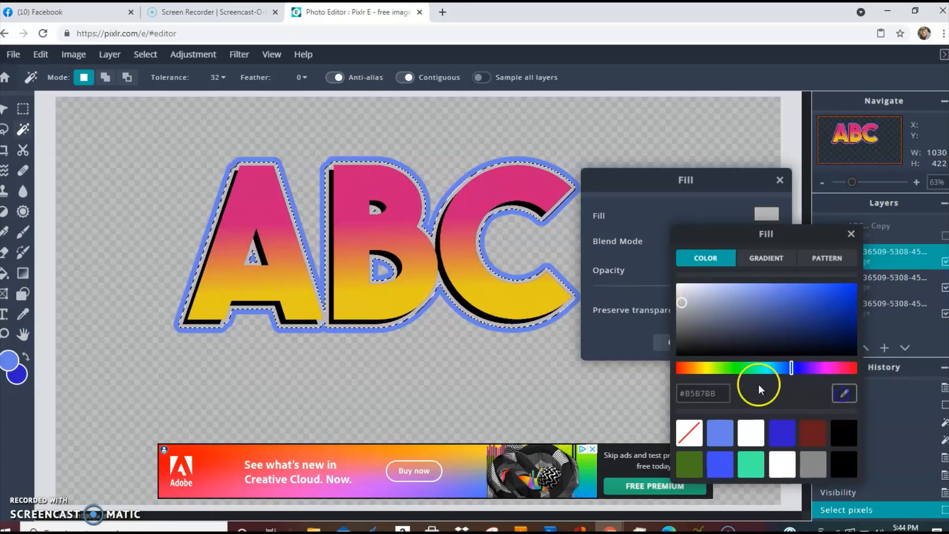
pyautogui.click(342, 254)
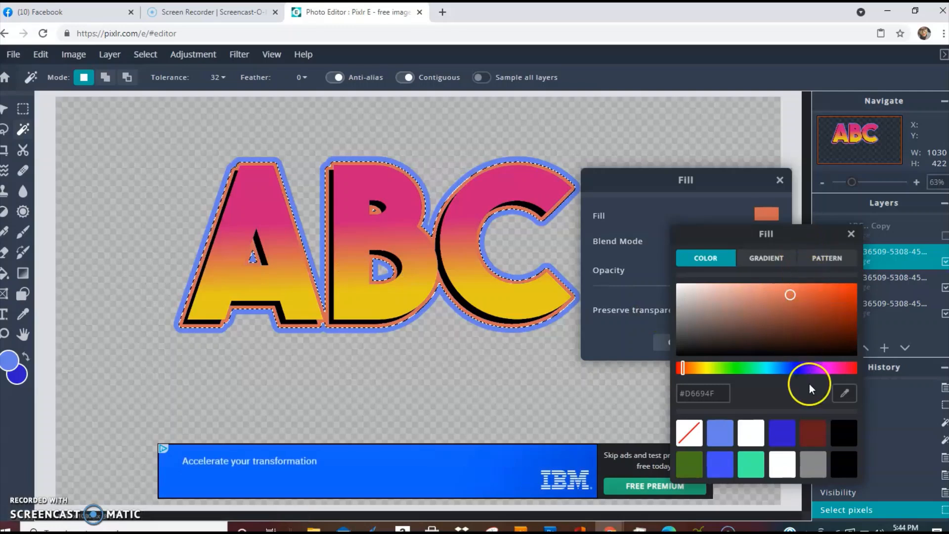
pyautogui.click(851, 233)
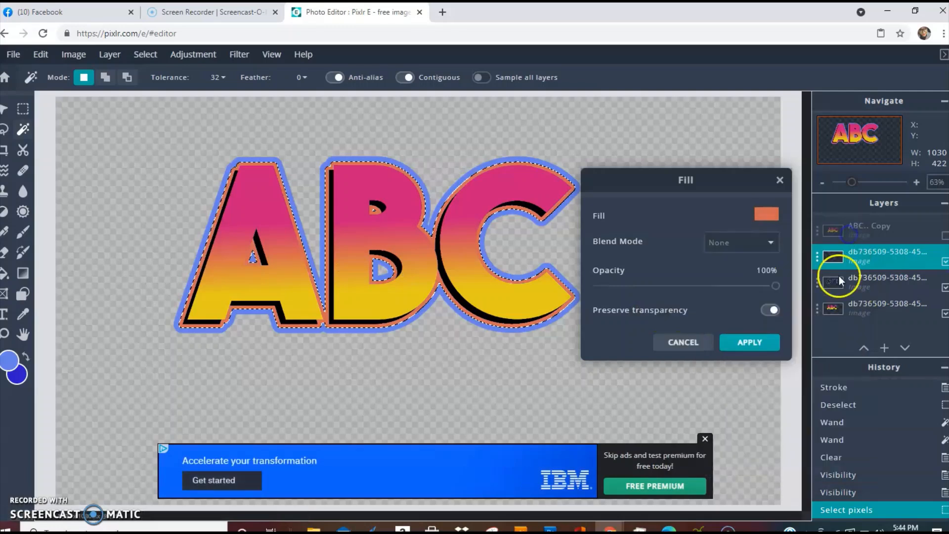
pyautogui.click(767, 355)
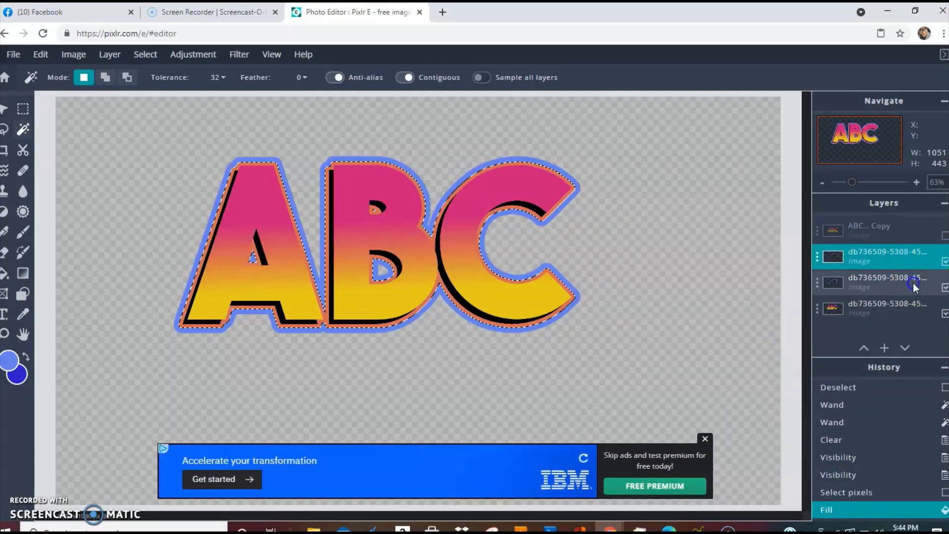
# Select the pixels of the light blue outer outline layer and start a Fill on them.
pyautogui.click(914, 287)
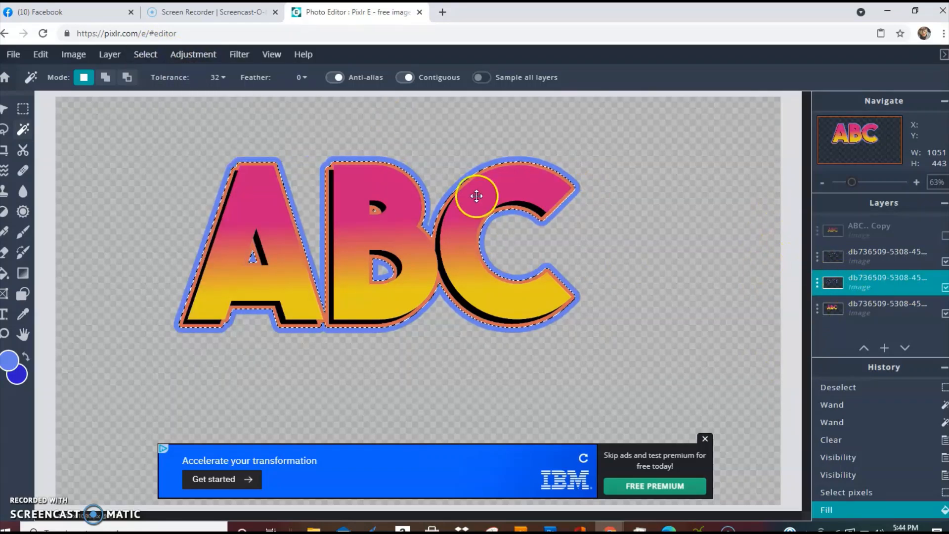
pyautogui.moveTo(146, 56)
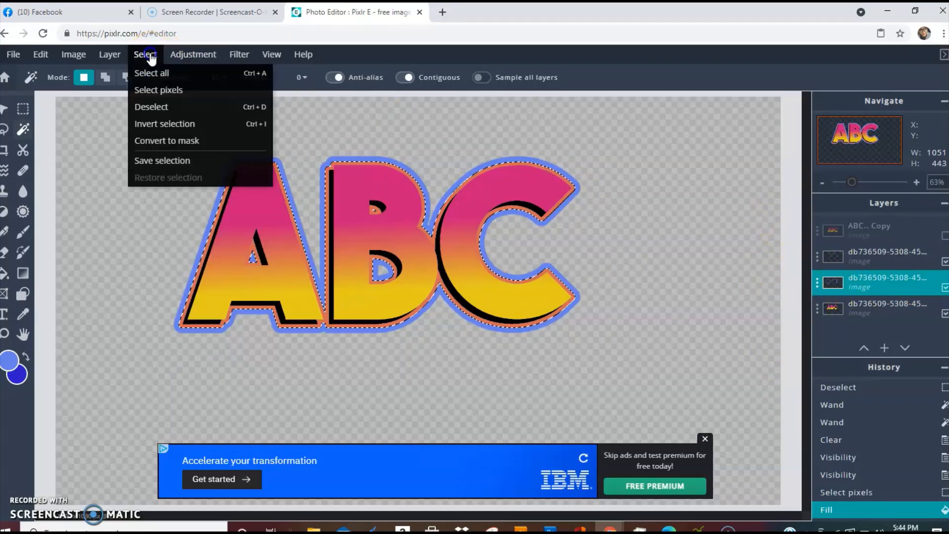
pyautogui.click(169, 90)
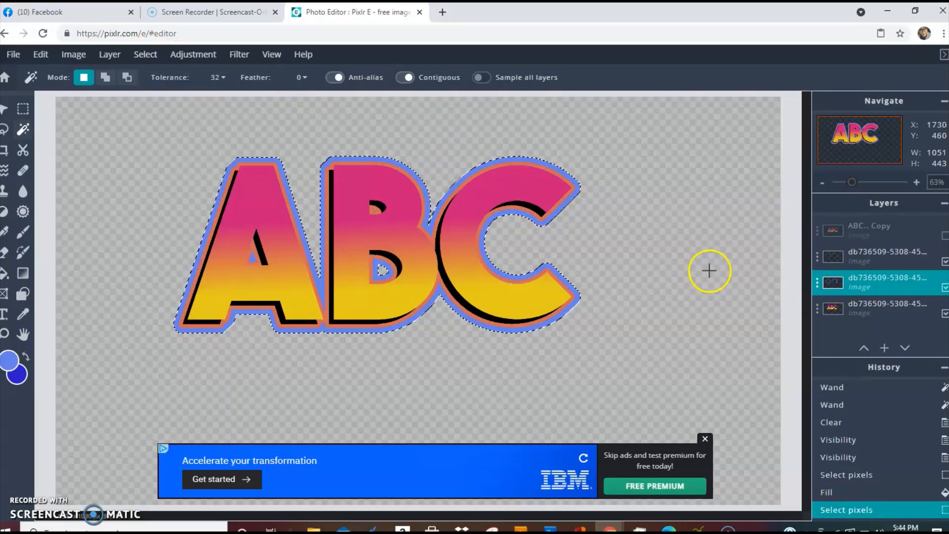
pyautogui.moveTo(40, 54)
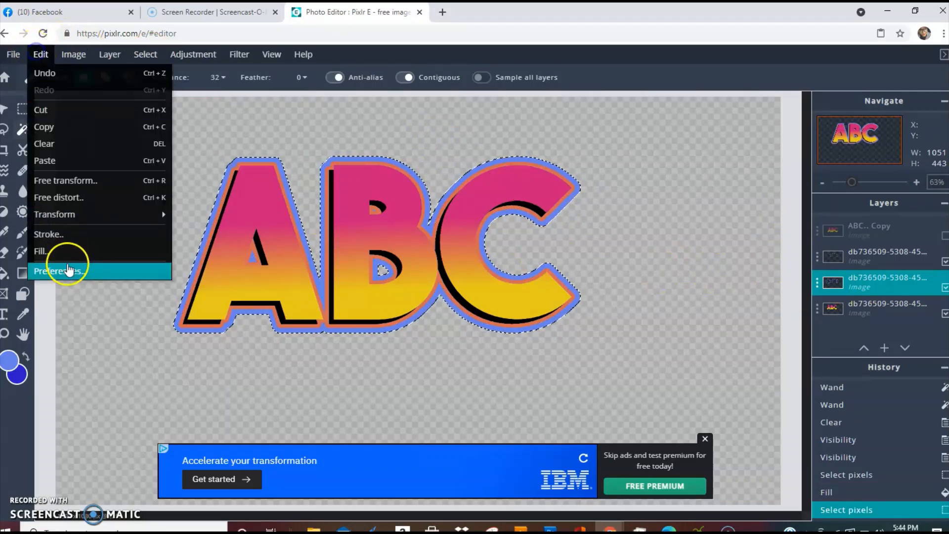
pyautogui.click(70, 255)
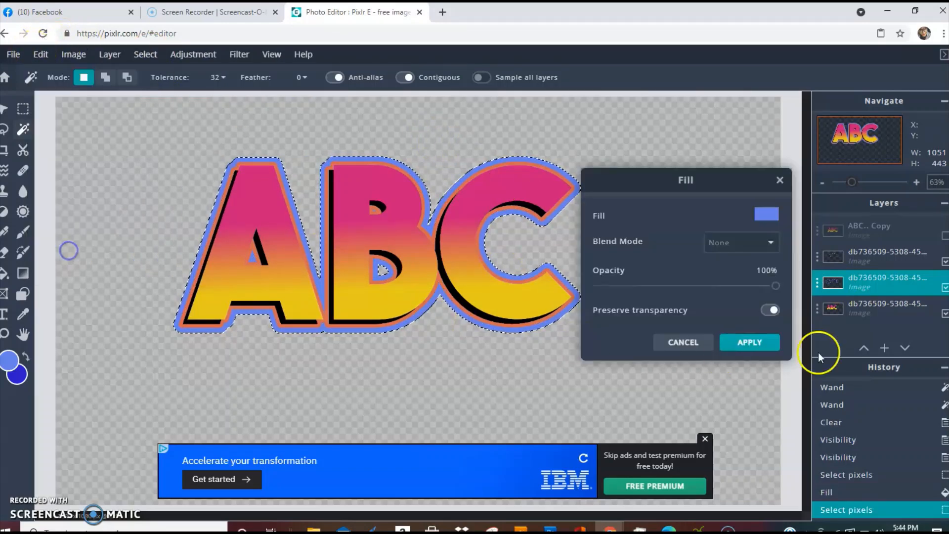
# Try pink (#CB1C79), golden yellow (#E1AE2A) and coral (#D45B57) sampled from the lettering as the outer outline's fill colour.
pyautogui.click(769, 214)
pyautogui.click(844, 393)
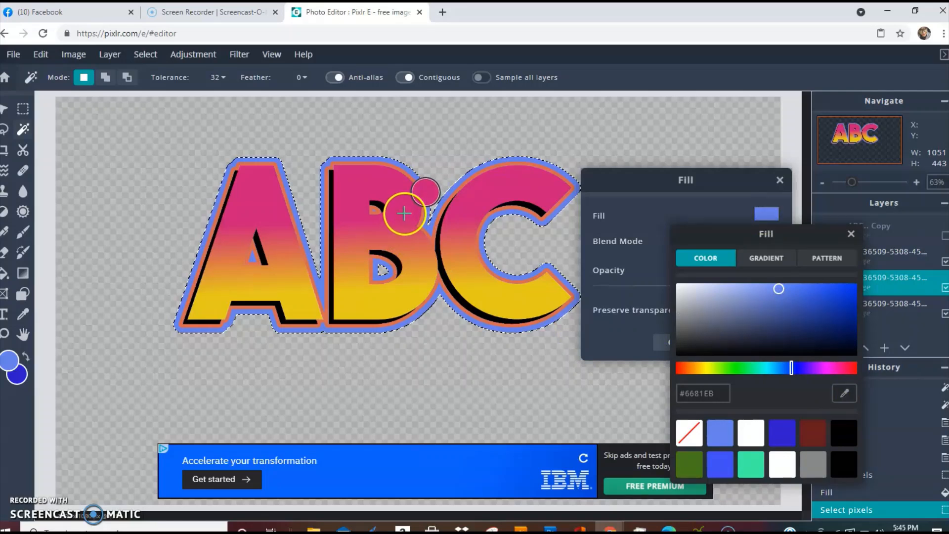
pyautogui.click(404, 213)
pyautogui.click(418, 273)
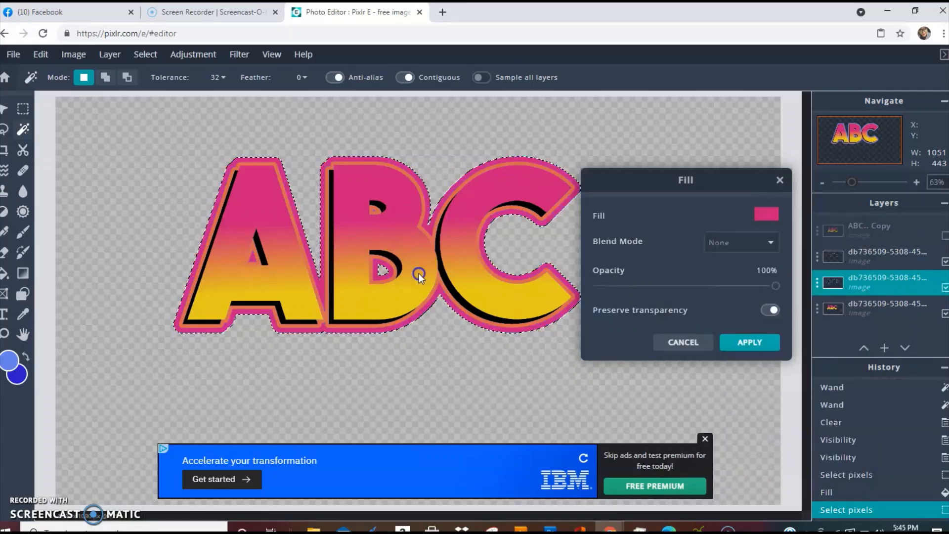
pyautogui.click(766, 216)
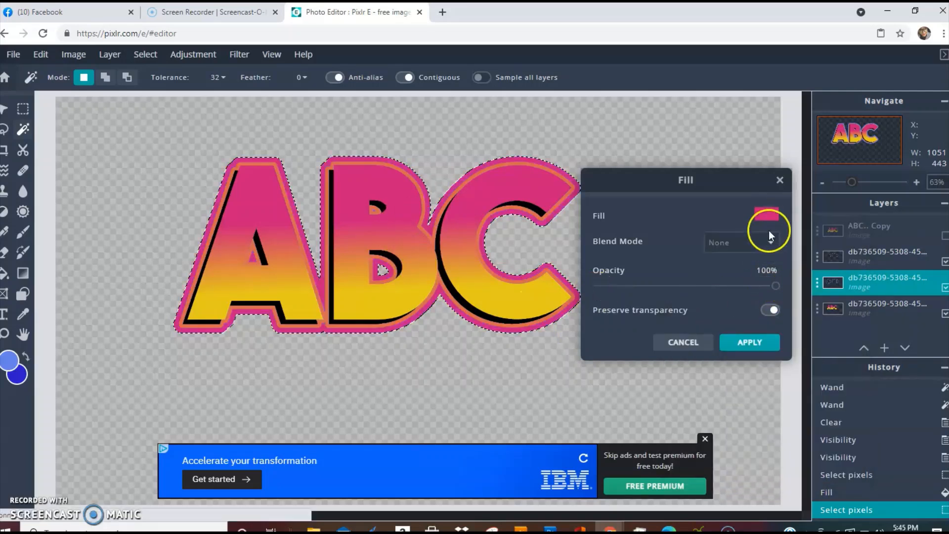
pyautogui.click(844, 390)
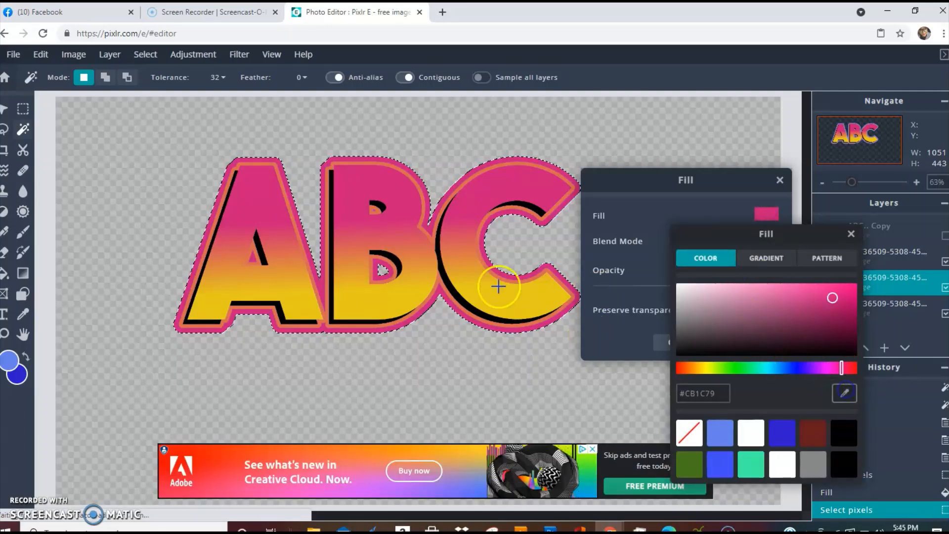
pyautogui.click(476, 275)
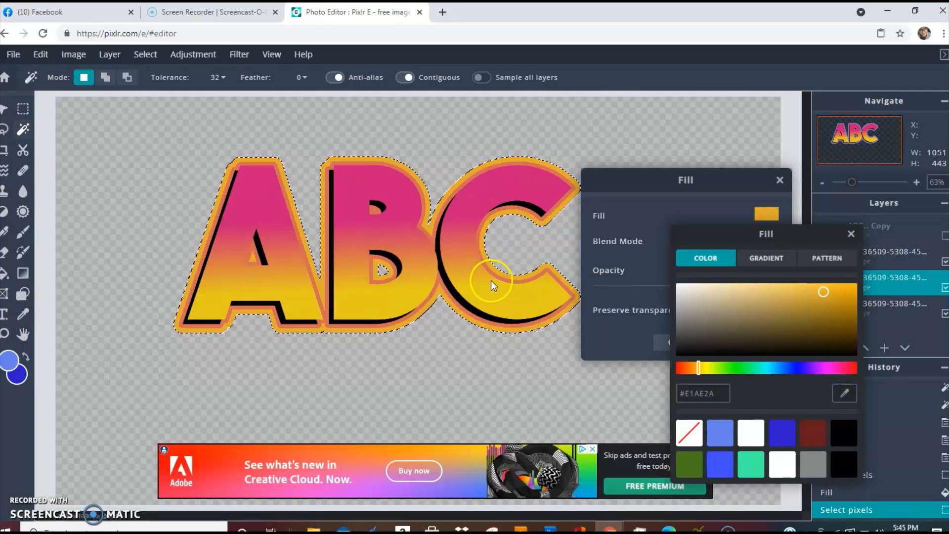
pyautogui.click(845, 391)
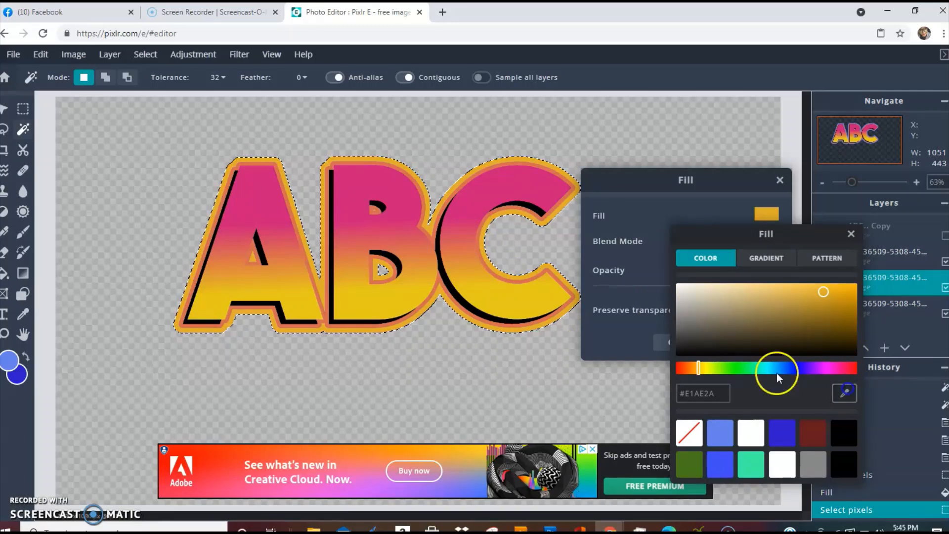
pyautogui.click(449, 243)
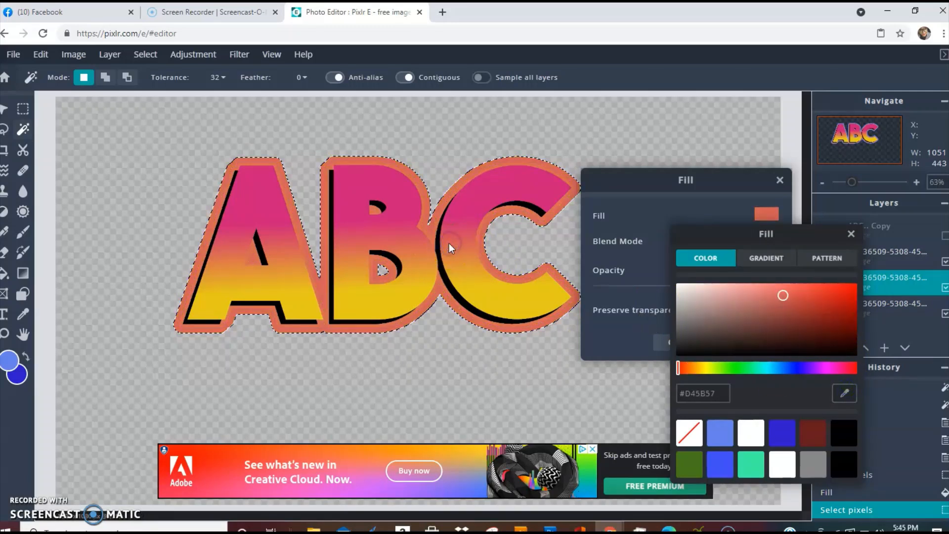
# Sample pink (#CD2972) from the C, shift its hue to deep blue (#3C29CD), and fill the outer outline at 100% opacity, preserving transparency.
pyautogui.click(845, 391)
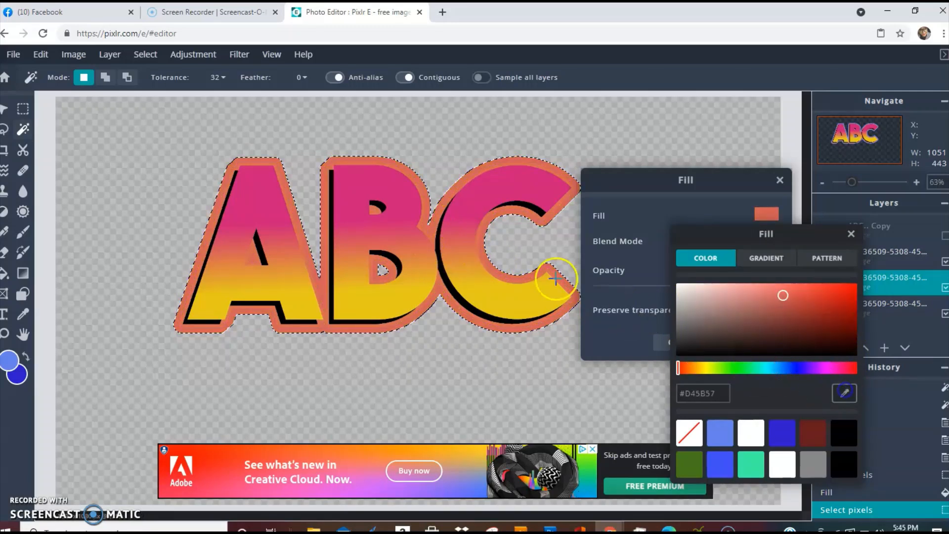
pyautogui.click(452, 221)
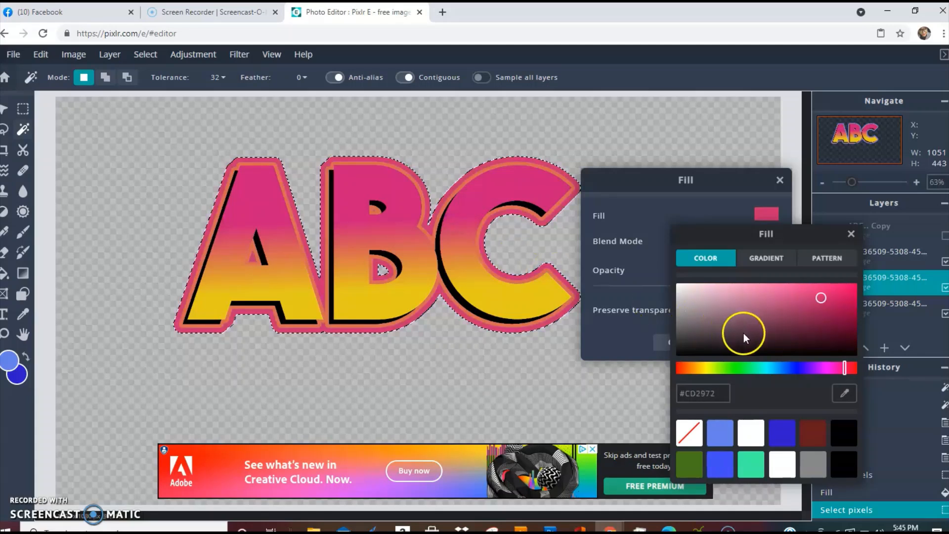
pyautogui.click(800, 367)
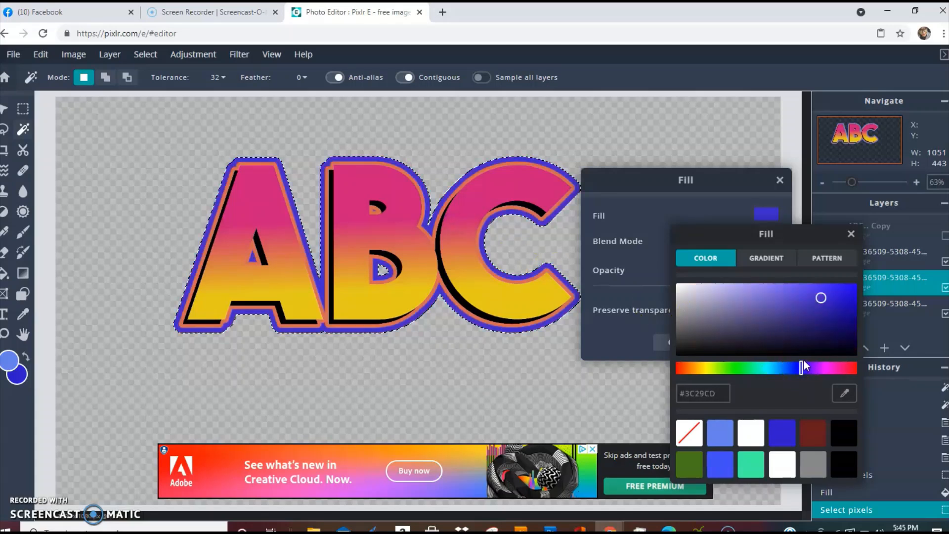
pyautogui.click(851, 234)
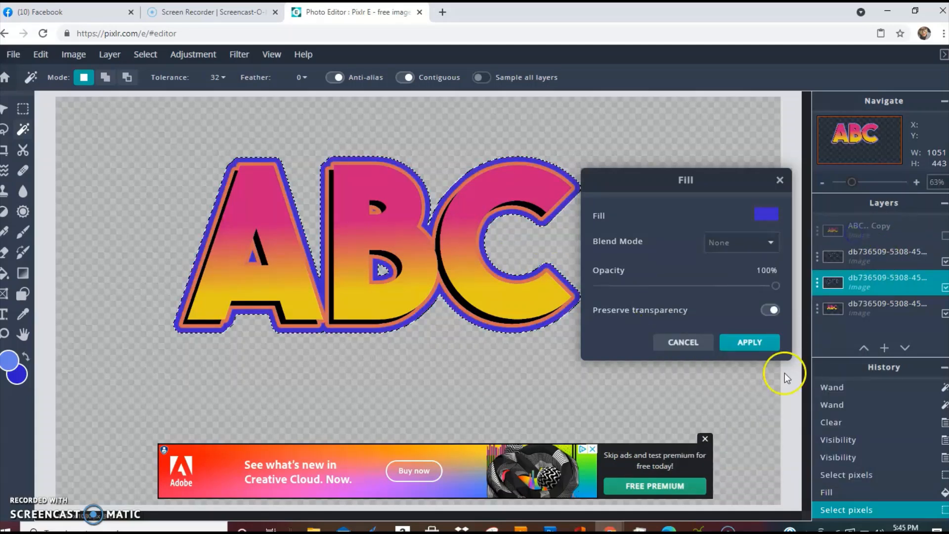
pyautogui.click(750, 341)
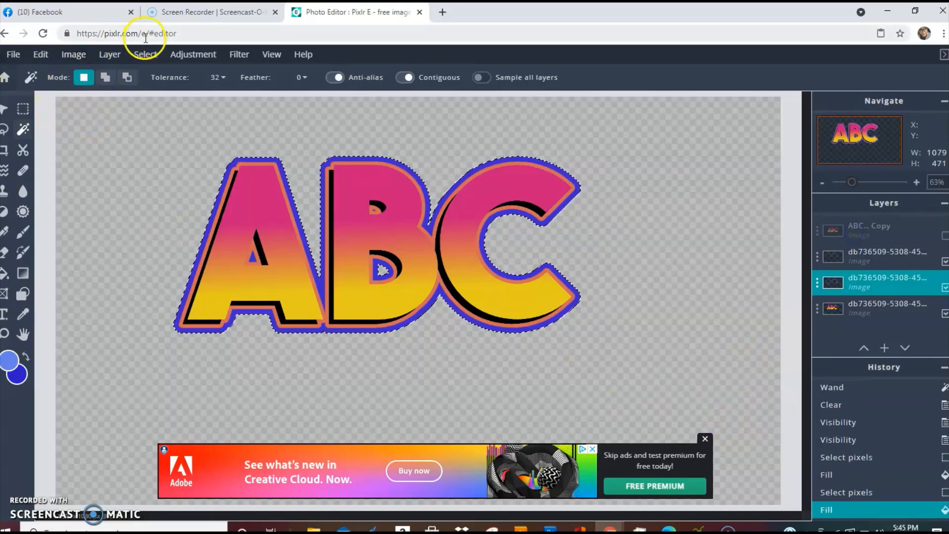
# Clear the selection and add an empty layer above the hidden ABC copy layer.
pyautogui.click(146, 55)
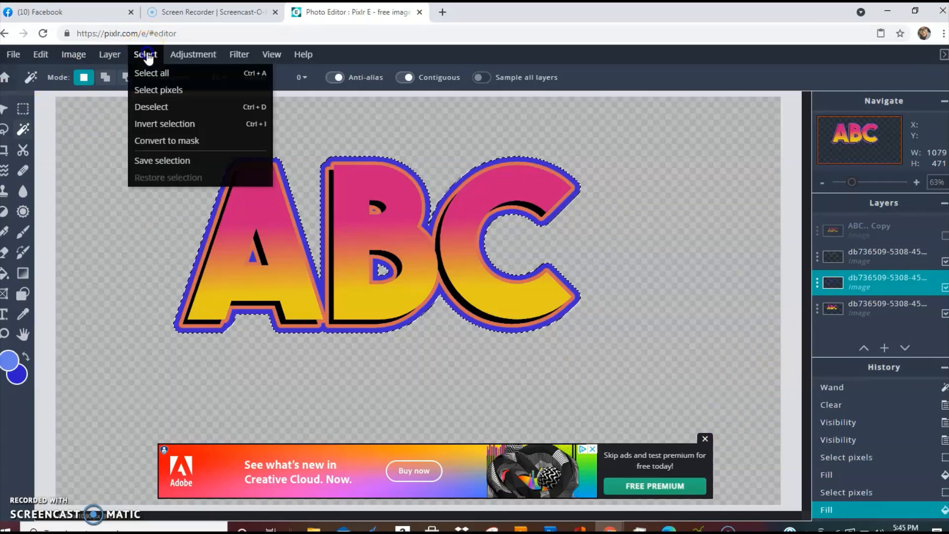
pyautogui.click(166, 108)
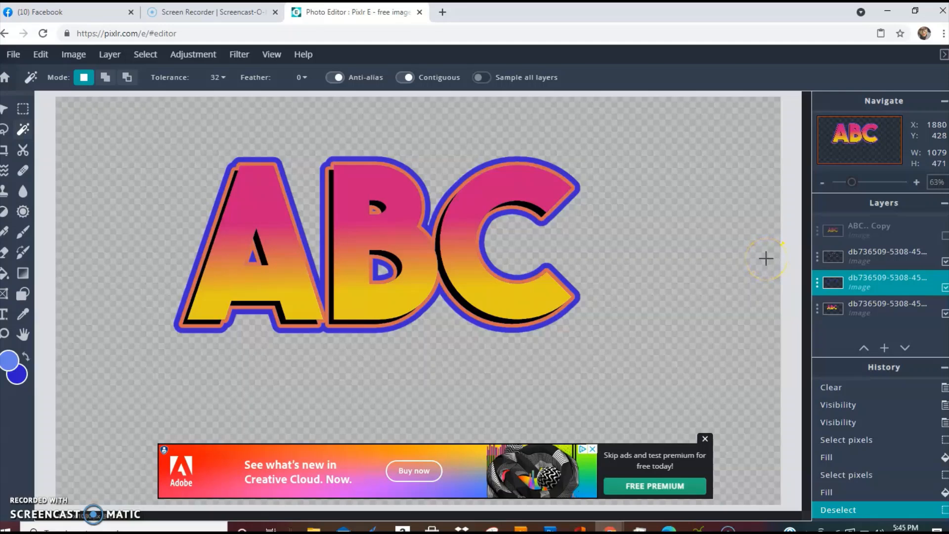
pyautogui.click(884, 230)
pyautogui.click(884, 347)
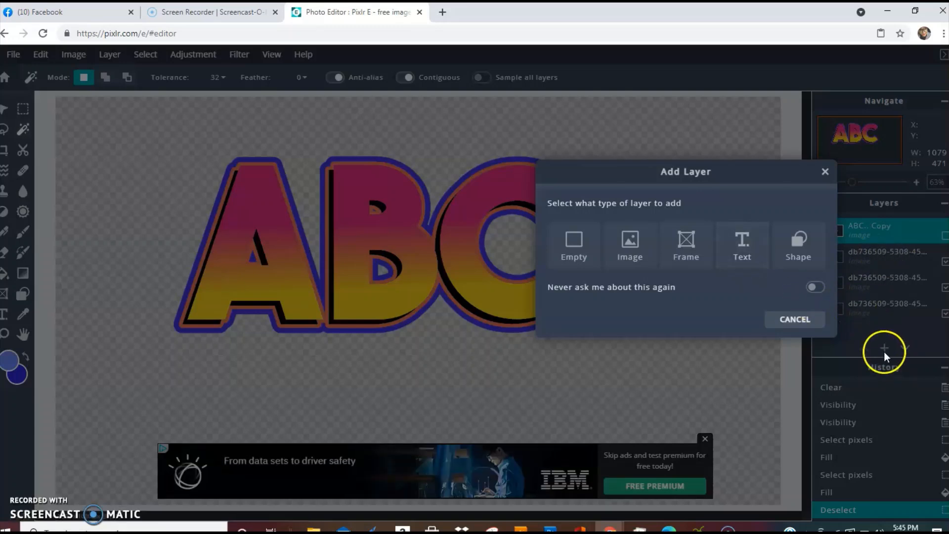
pyautogui.click(568, 245)
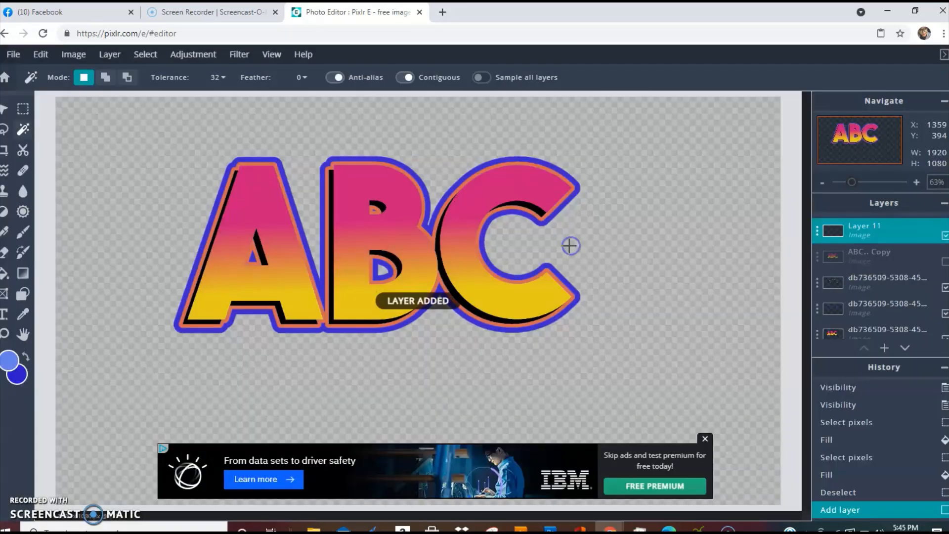
# Set up the Brush tool with the 100 px star-shaped sparkle brush at 80% softness.
pyautogui.click(22, 232)
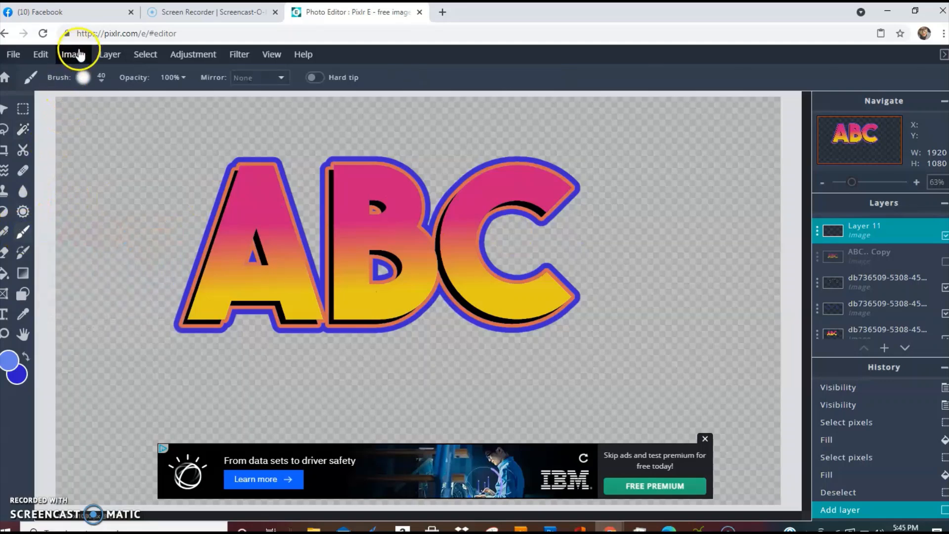
pyautogui.click(103, 81)
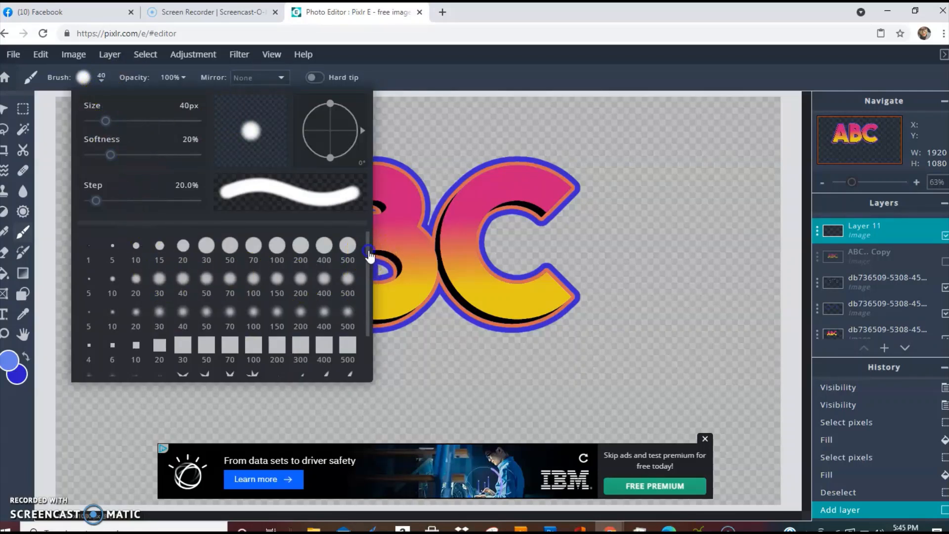
pyautogui.scroll(-2, 366, 309)
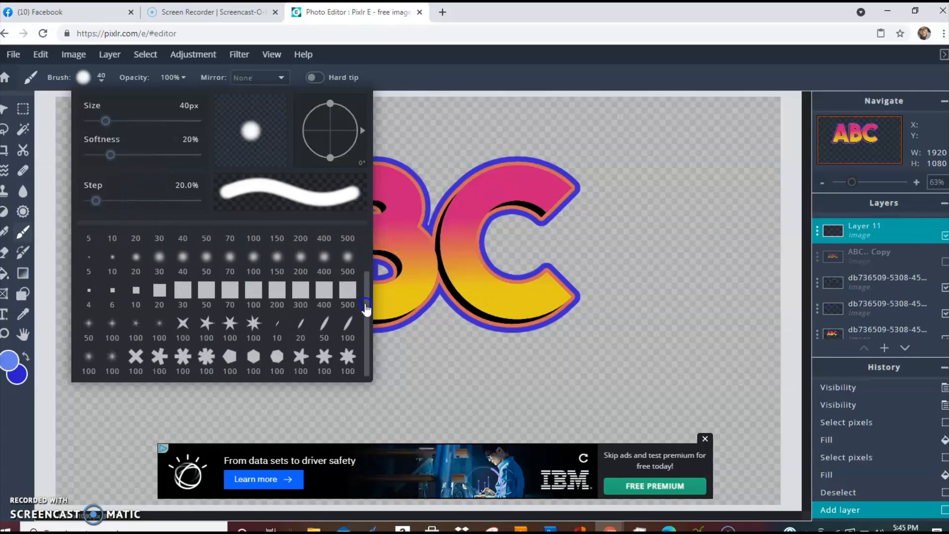
pyautogui.click(158, 326)
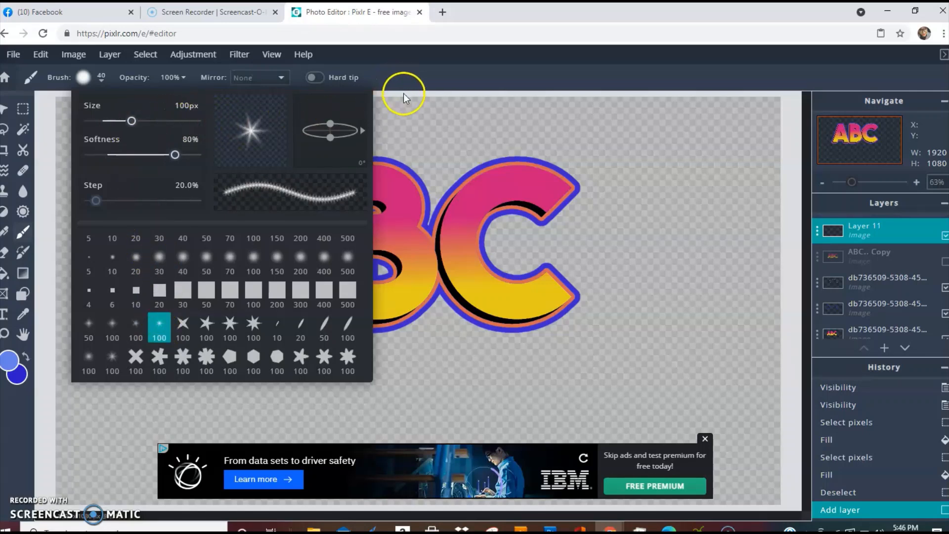
pyautogui.click(408, 109)
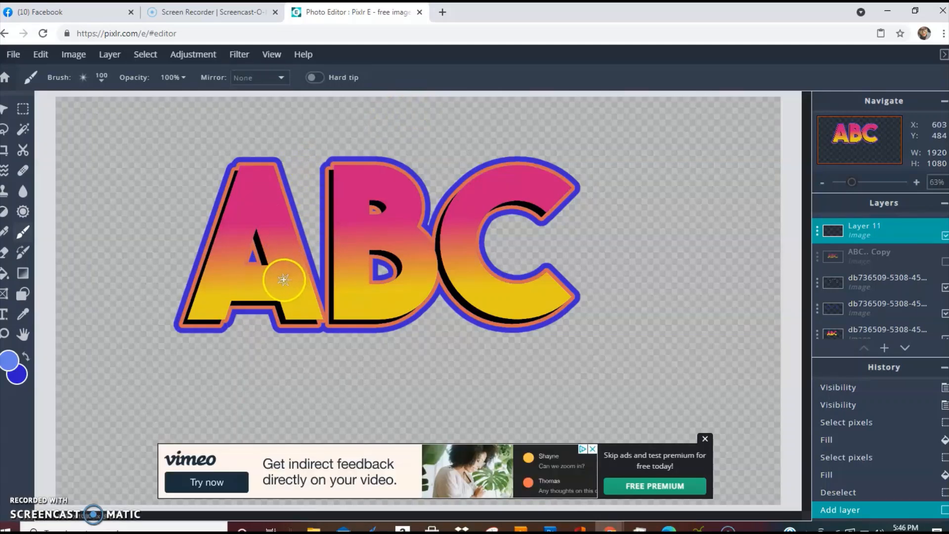
# Set the foreground colour to white (#FFFFFF) and enlarge the sparkle brush to 130 px.
pyautogui.click(11, 362)
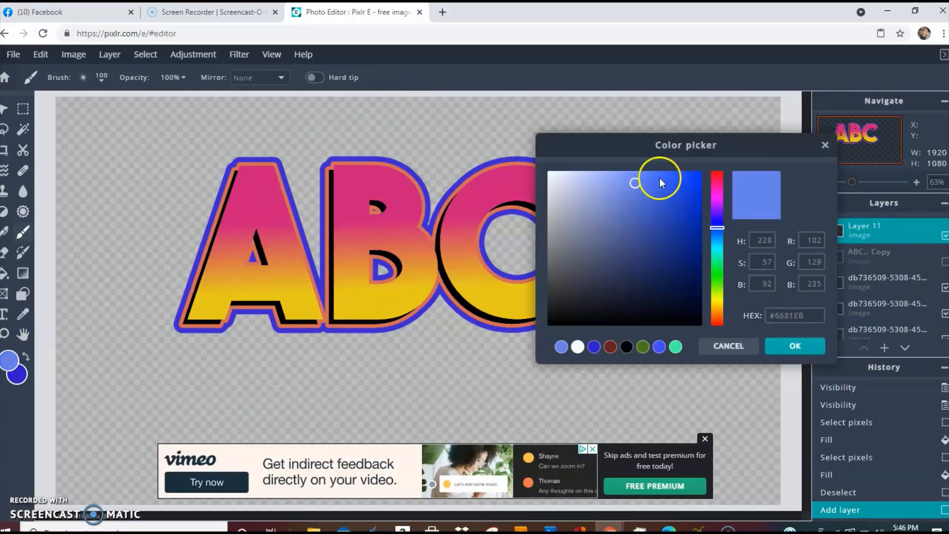
pyautogui.moveTo(630, 180); pyautogui.dragTo(547, 171)
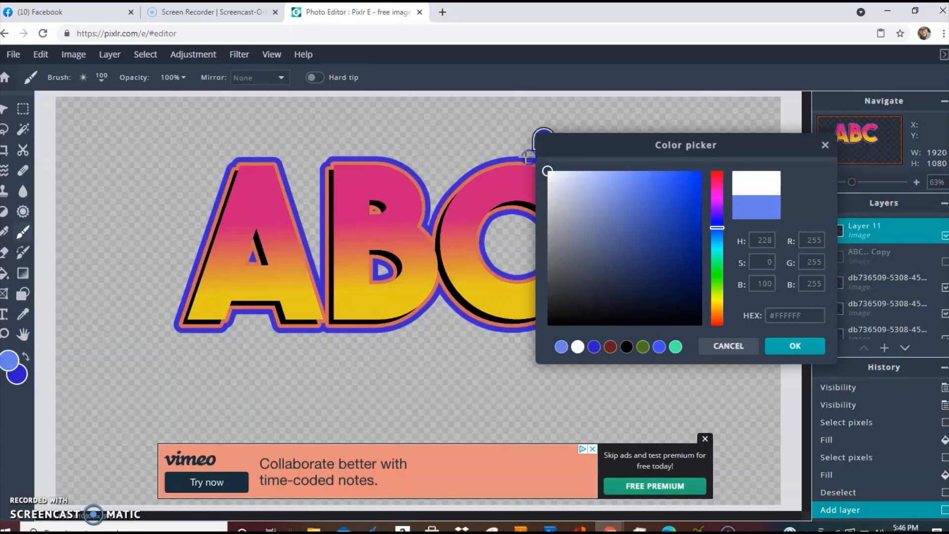
pyautogui.click(793, 345)
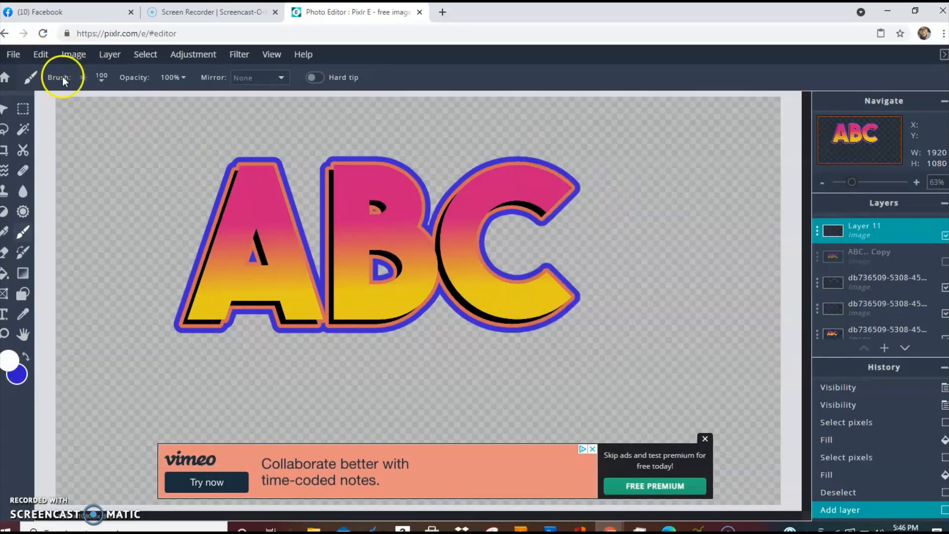
pyautogui.click(100, 81)
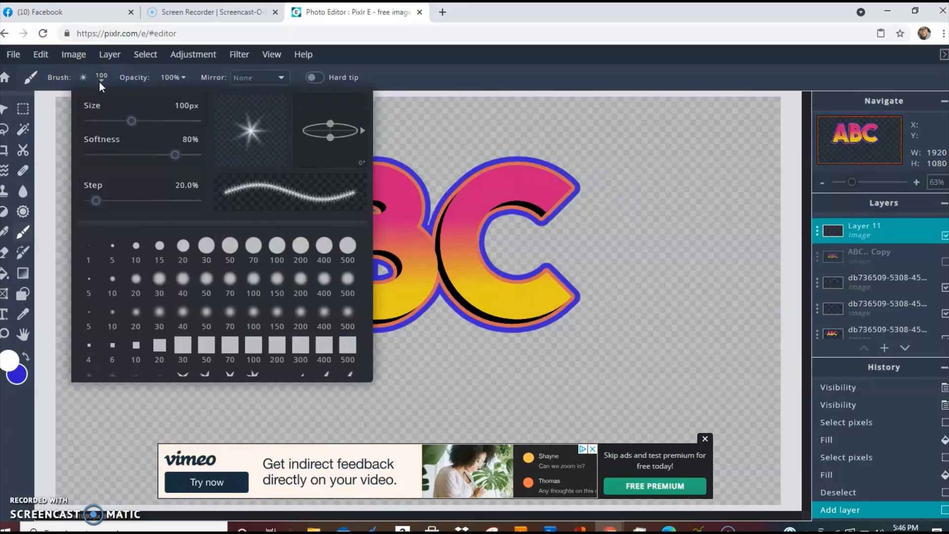
pyautogui.moveTo(130, 128); pyautogui.dragTo(135, 128)
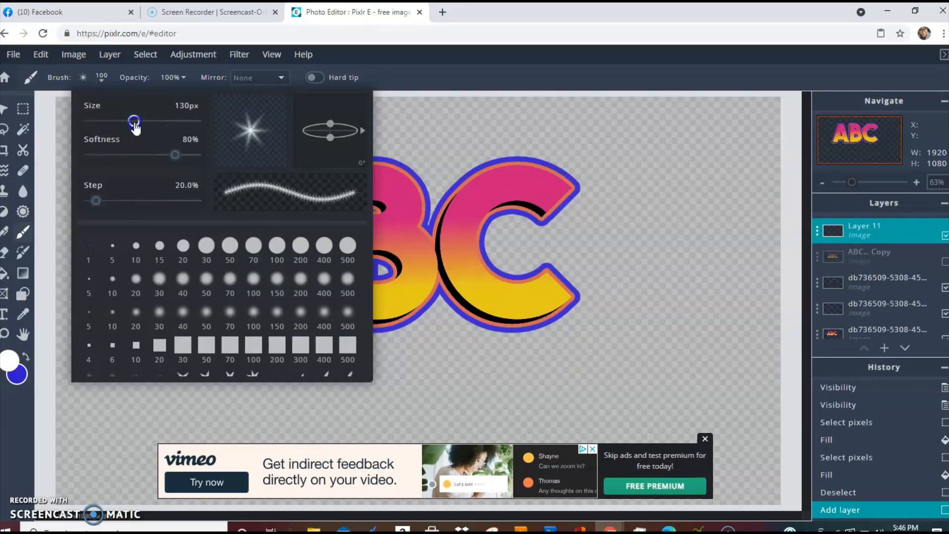
pyautogui.click(426, 125)
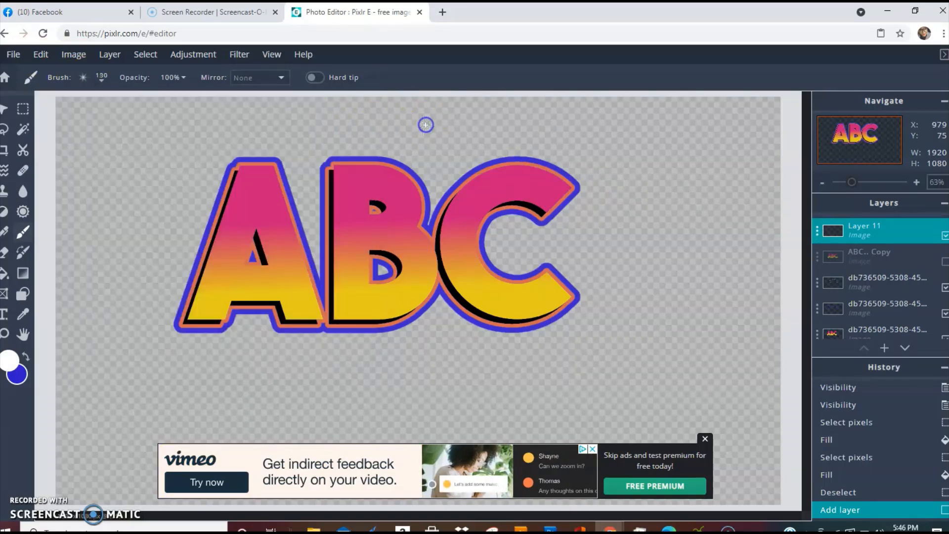
# Stamp six white sparkles on the lettering, two on each letter, and swap the foreground and background colours to paint in blue.
pyautogui.click(244, 178)
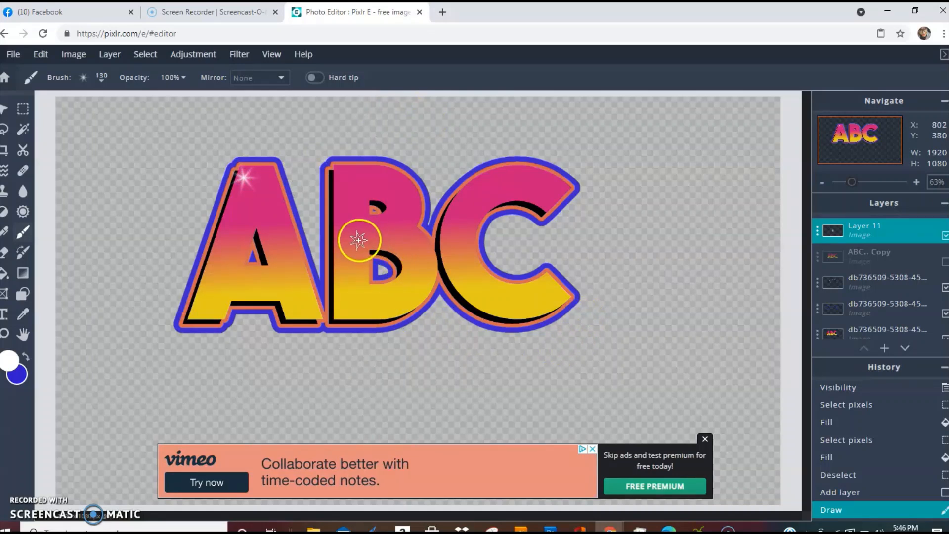
pyautogui.click(345, 251)
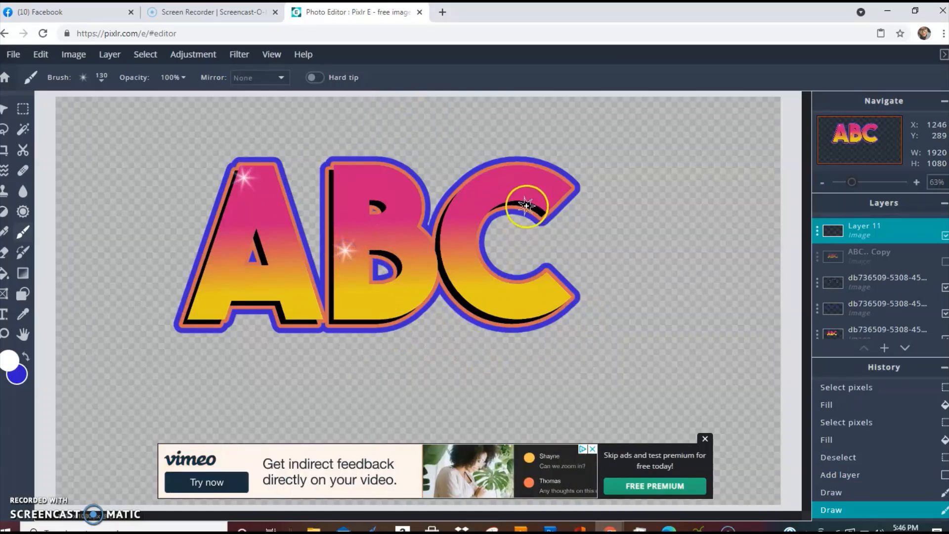
pyautogui.click(545, 188)
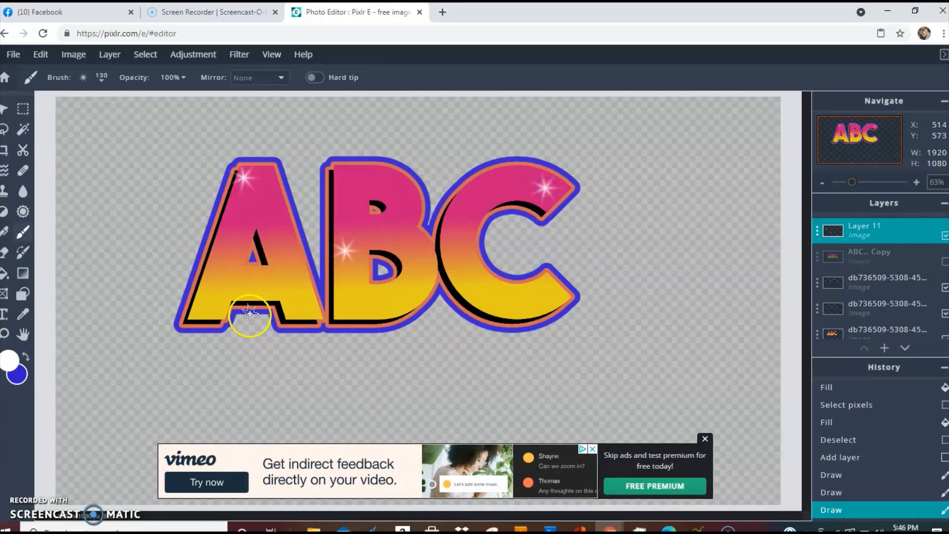
pyautogui.click(303, 308)
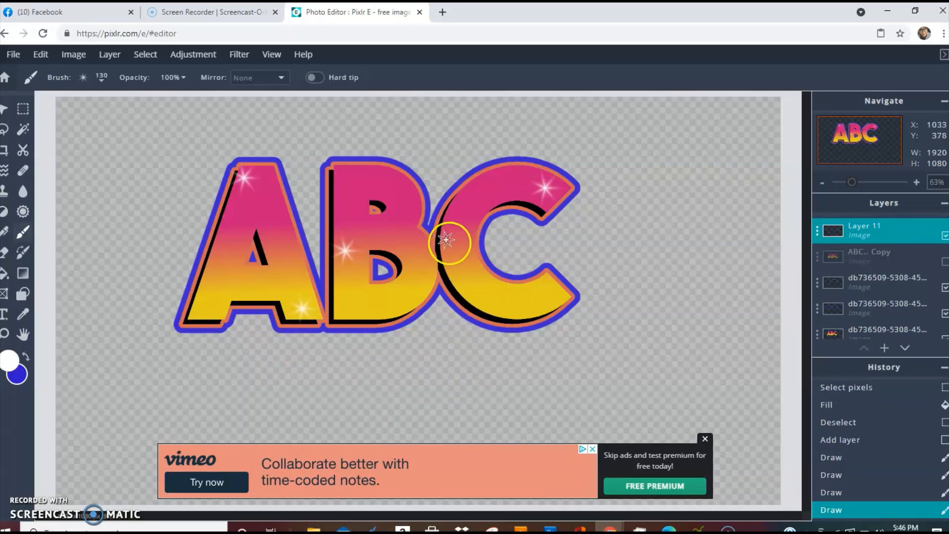
pyautogui.click(543, 303)
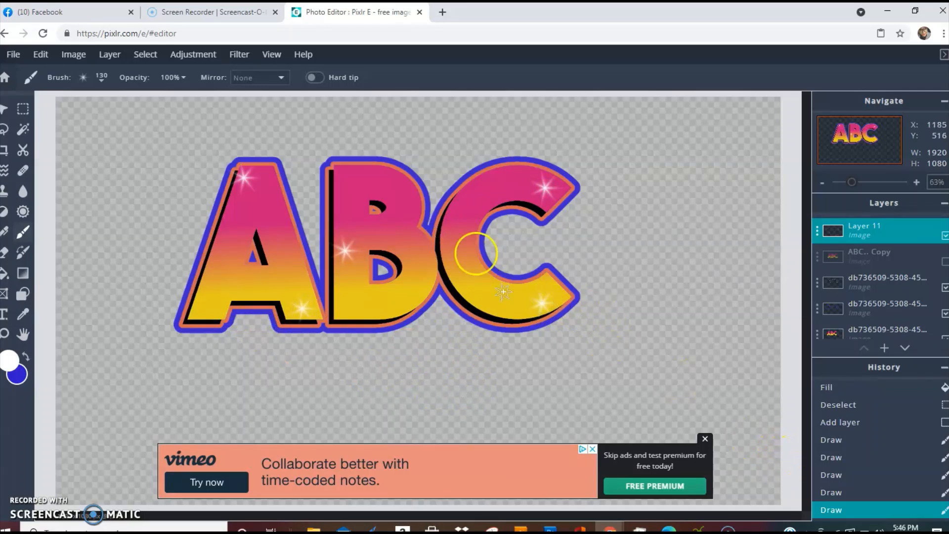
pyautogui.click(408, 187)
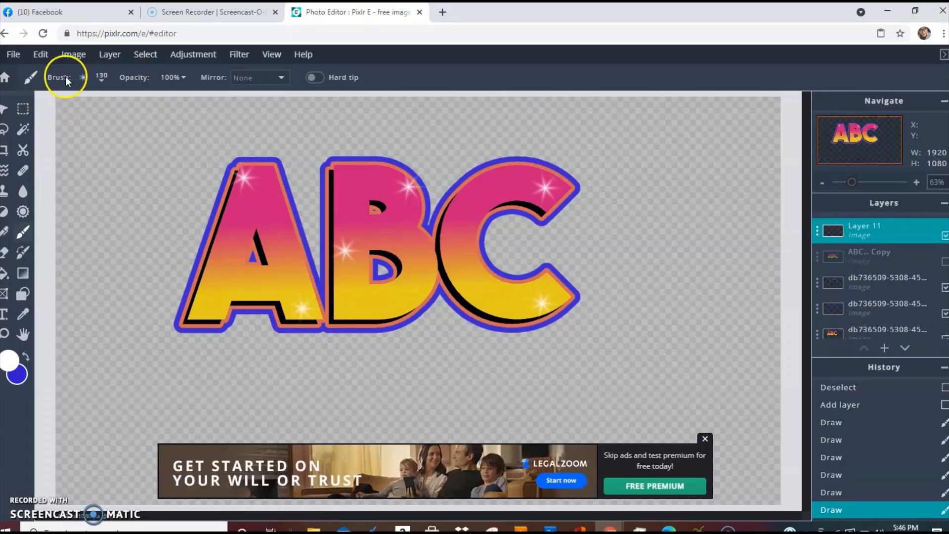
pyautogui.click(25, 355)
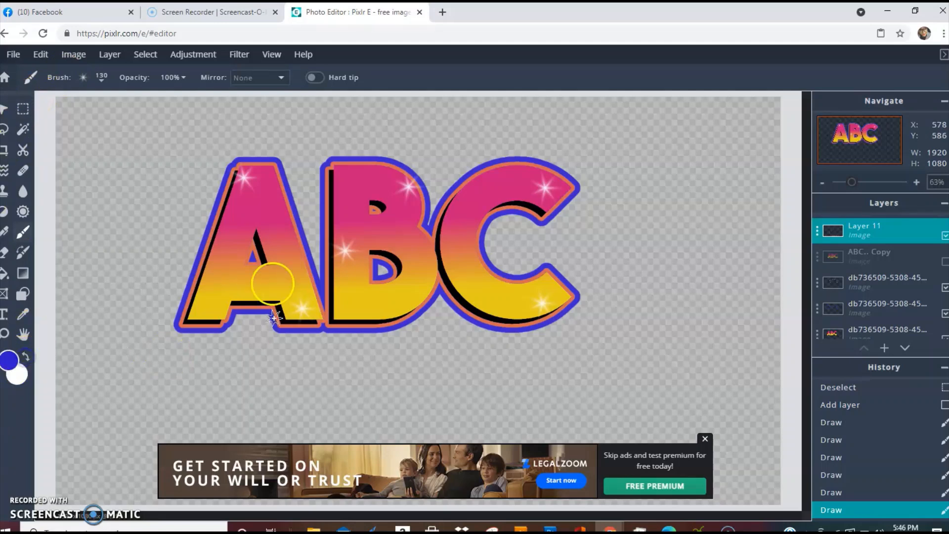
# Try one continuous blue sparkle stroke across the lettering and undo it.
pyautogui.moveTo(213, 236)
pyautogui.mouseDown()
pyautogui.moveTo(428, 249)
pyautogui.moveTo(650, 291)
pyautogui.mouseUp()
pyautogui.rightClick(635, 346)
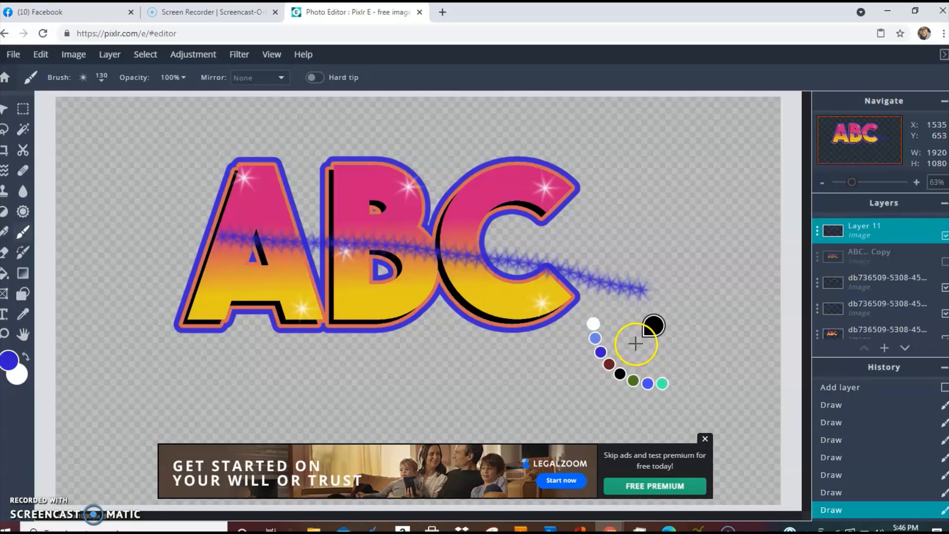
pyautogui.hotkey('ctrl', 'z')
# Try two spaced-out blue sparkle strokes across the lettering with the brush step at 109%, and undo both strokes.
pyautogui.click(101, 80)
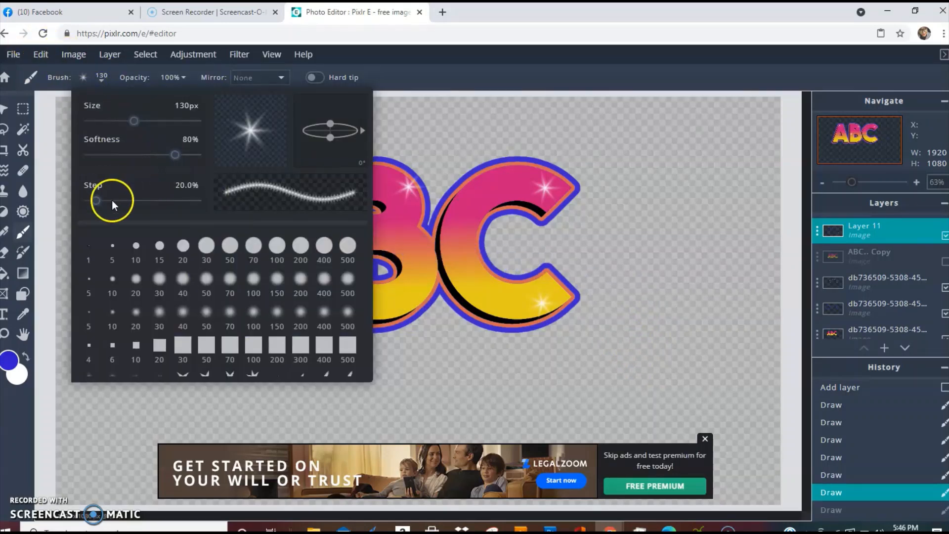
pyautogui.moveTo(98, 203)
pyautogui.mouseDown()
pyautogui.moveTo(89, 206)
pyautogui.moveTo(163, 205)
pyautogui.mouseUp()
pyautogui.moveTo(212, 242)
pyautogui.mouseDown()
pyautogui.moveTo(376, 274)
pyautogui.moveTo(616, 301)
pyautogui.mouseUp()
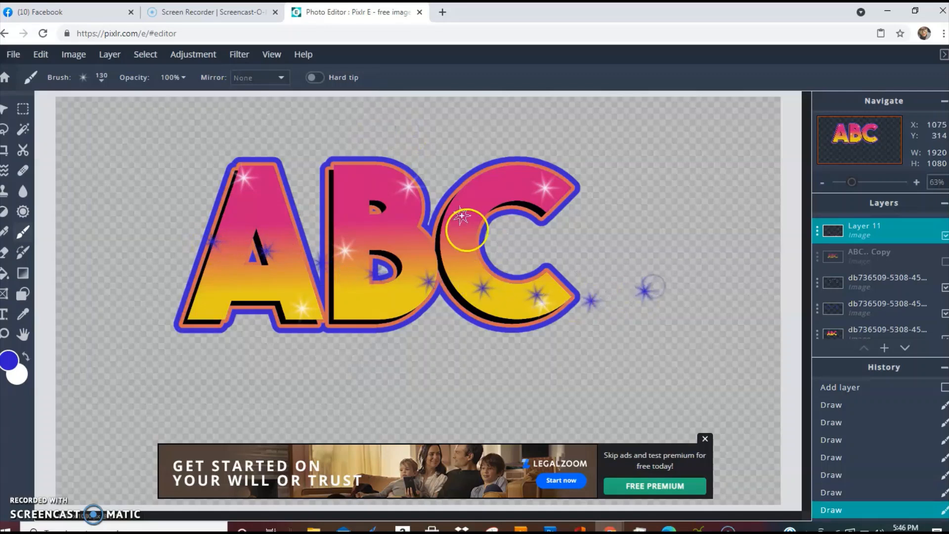
pyautogui.moveTo(498, 185)
pyautogui.mouseDown()
pyautogui.moveTo(431, 232)
pyautogui.moveTo(287, 305)
pyautogui.moveTo(160, 303)
pyautogui.moveTo(122, 245)
pyautogui.mouseUp()
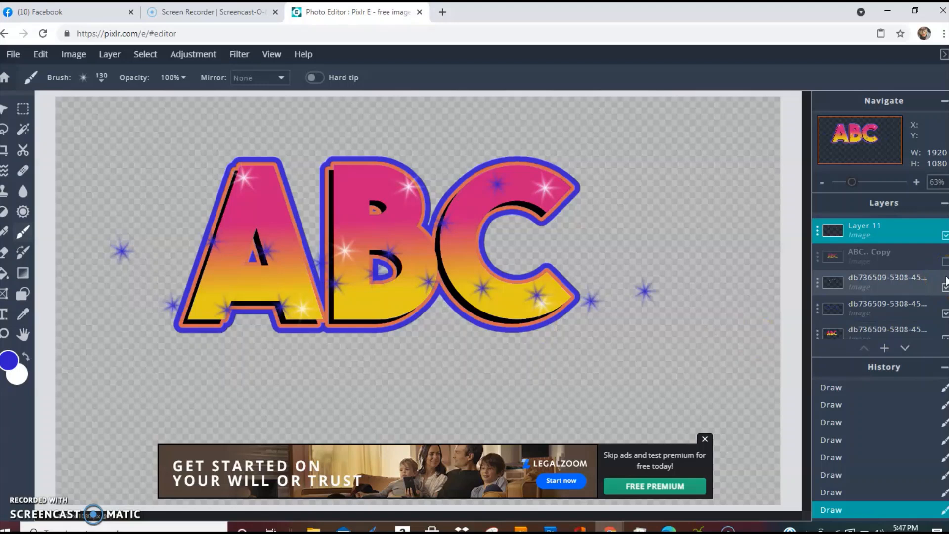
pyautogui.hotkey('ctrl', 'z')
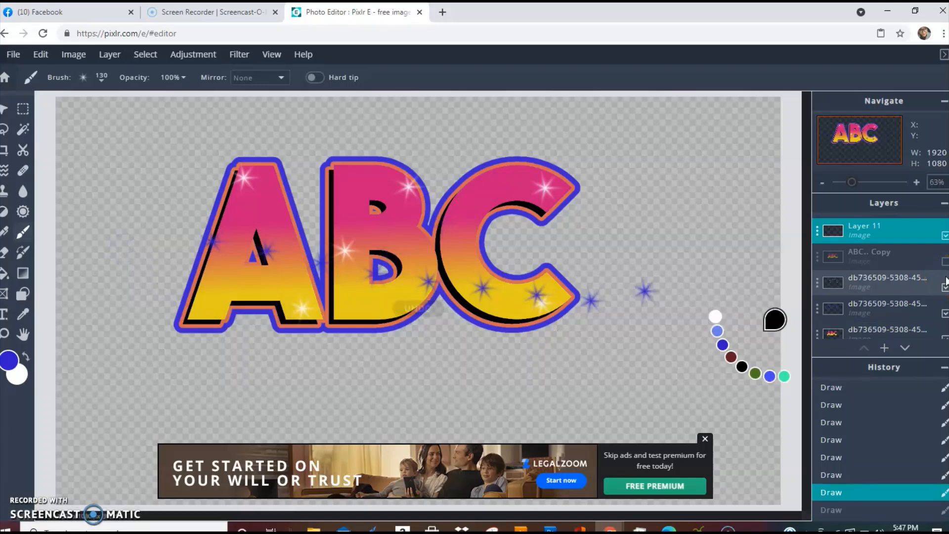
pyautogui.hotkey('ctrl', 'z')
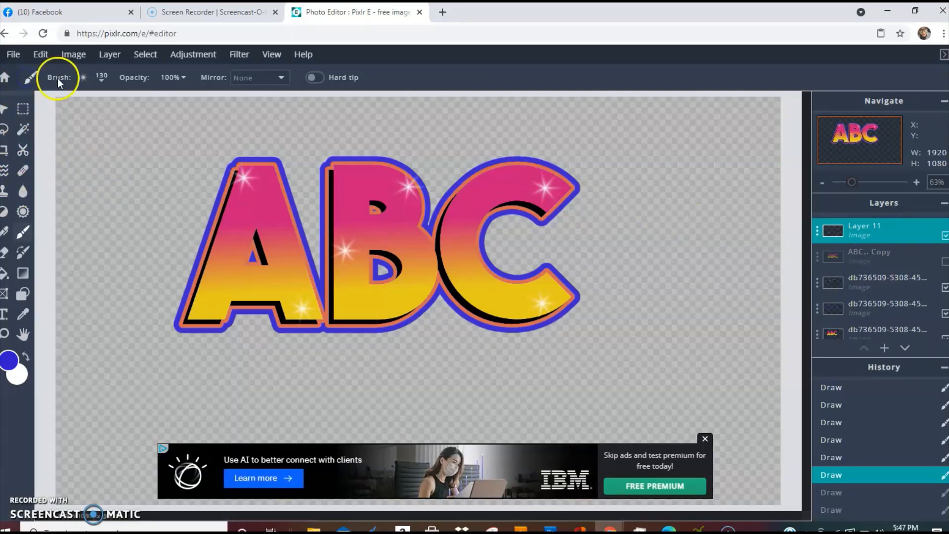
# Switch to the 15 px hard round brush and paint a small cluster of blue dots on the A's lower-left leg.
pyautogui.click(100, 80)
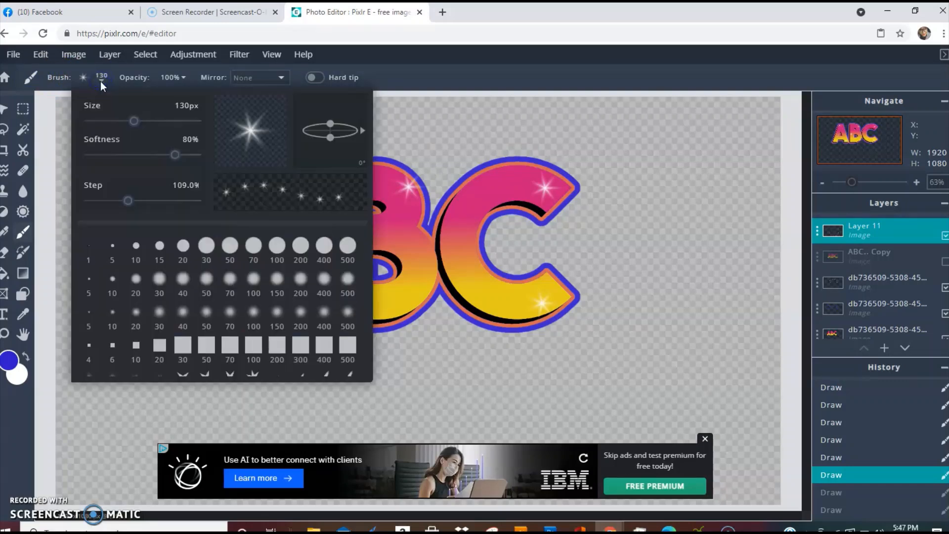
pyautogui.click(159, 250)
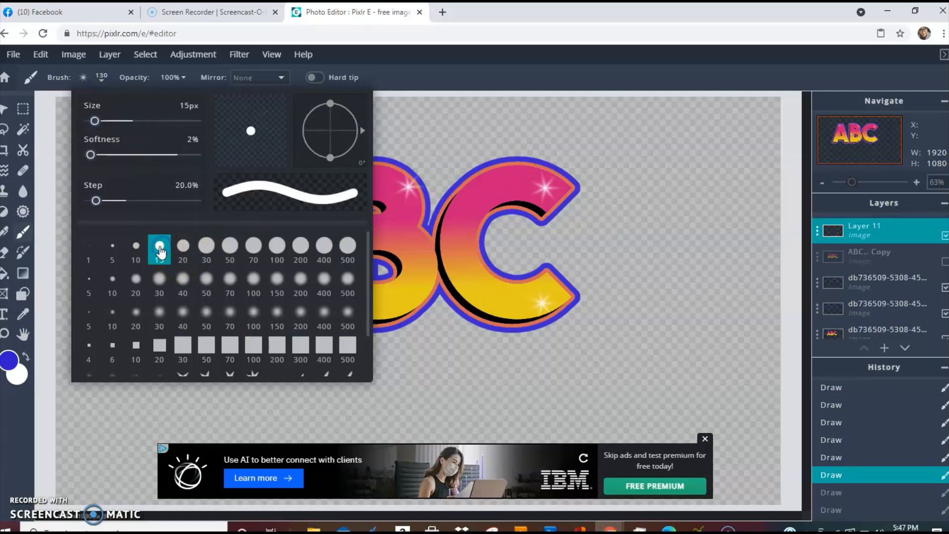
pyautogui.click(474, 81)
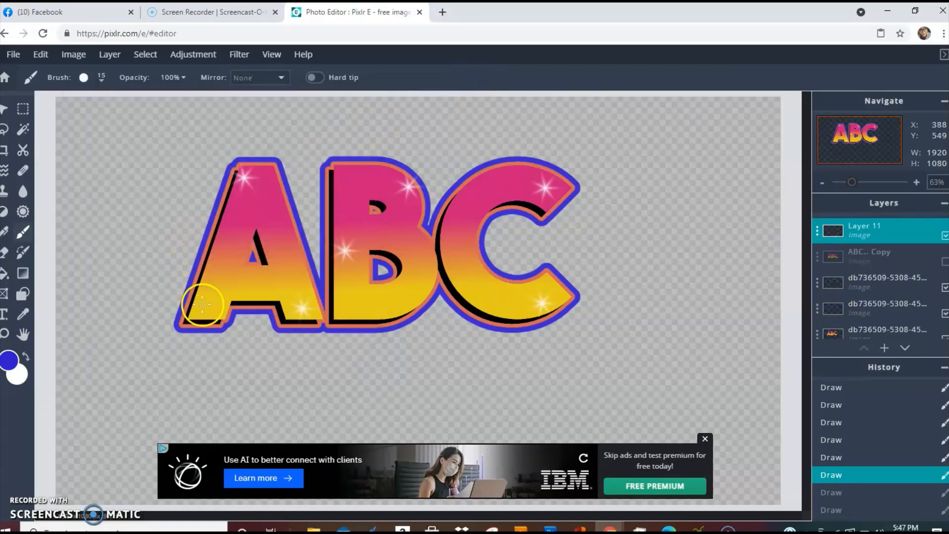
pyautogui.click(203, 305)
pyautogui.click(208, 293)
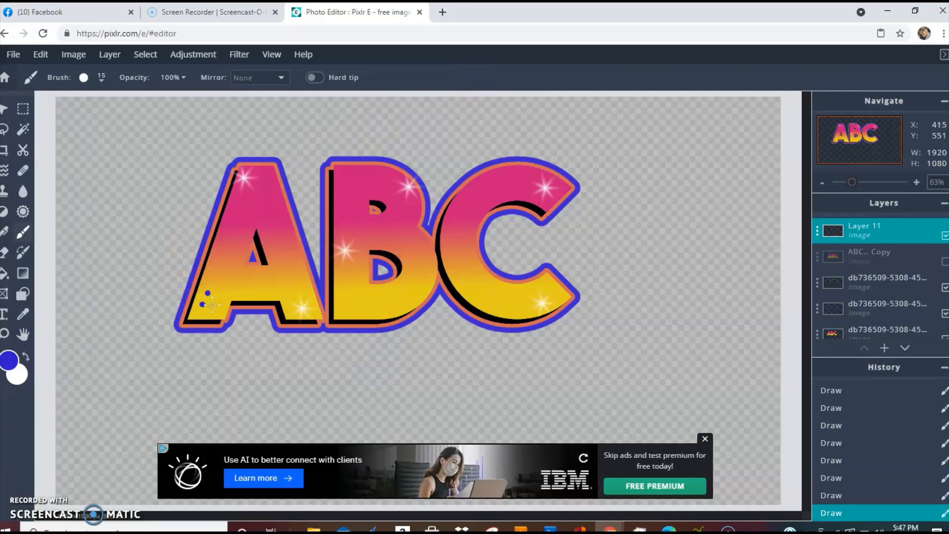
# Paint three-dot blue clusters on the B's upper left and lower right and the C's top, plus loose dots outside the A's upper-left corner.
pyautogui.click(356, 172)
pyautogui.click(359, 185)
pyautogui.click(350, 183)
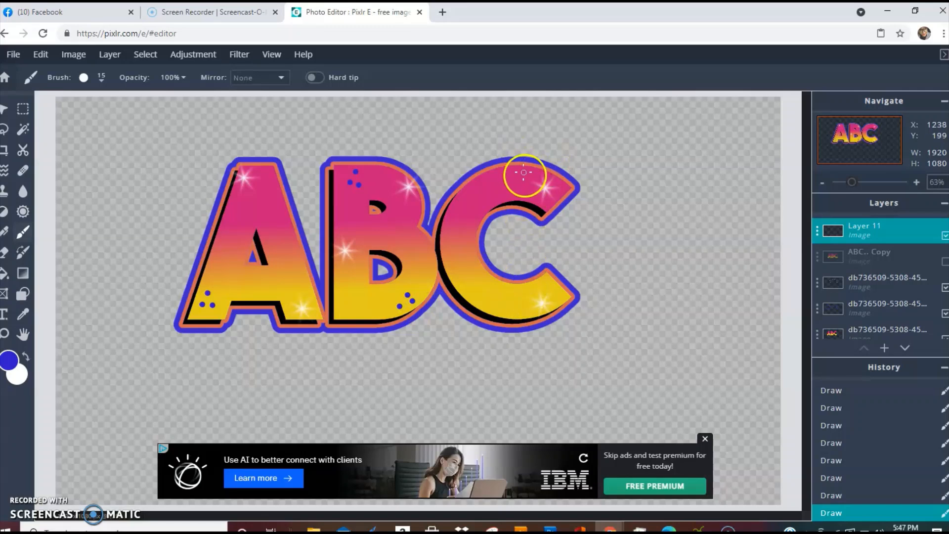
pyautogui.click(524, 172)
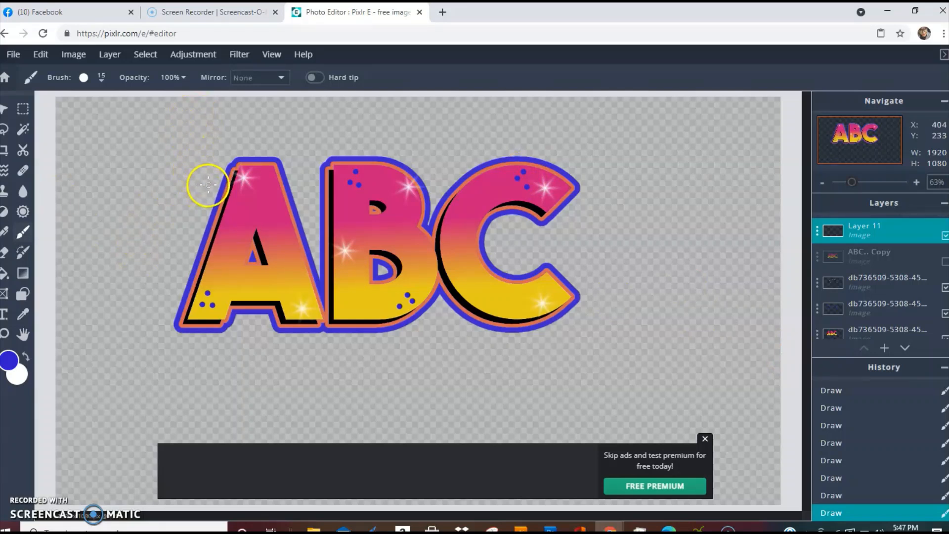
pyautogui.click(217, 144)
pyautogui.click(211, 170)
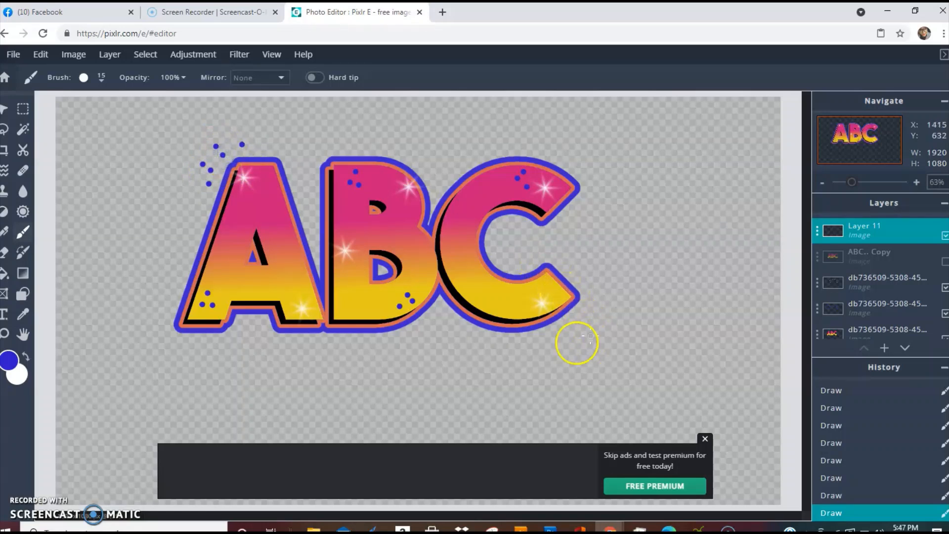
# Paint five loose blue dots outside the C's lower-right tip.
pyautogui.click(570, 322)
pyautogui.click(595, 311)
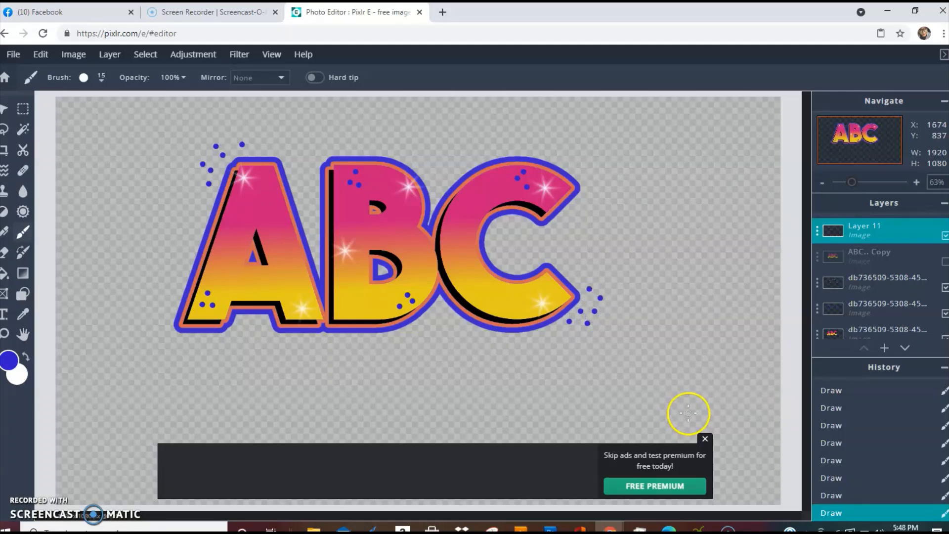
# Undo the last two painted dots and redo them.
pyautogui.rightClick(668, 410)
pyautogui.hotkey('ctrl', 'z')
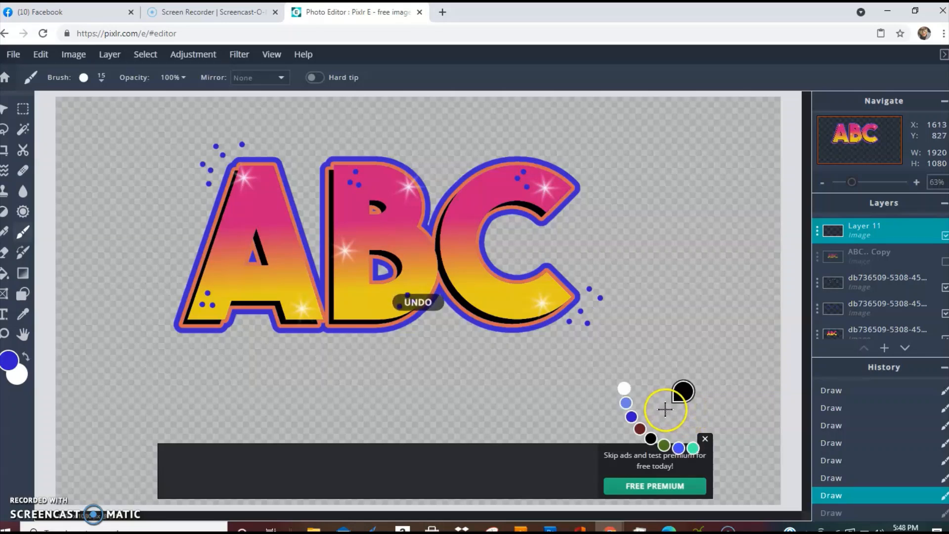
pyautogui.hotkey('ctrl', 'z')
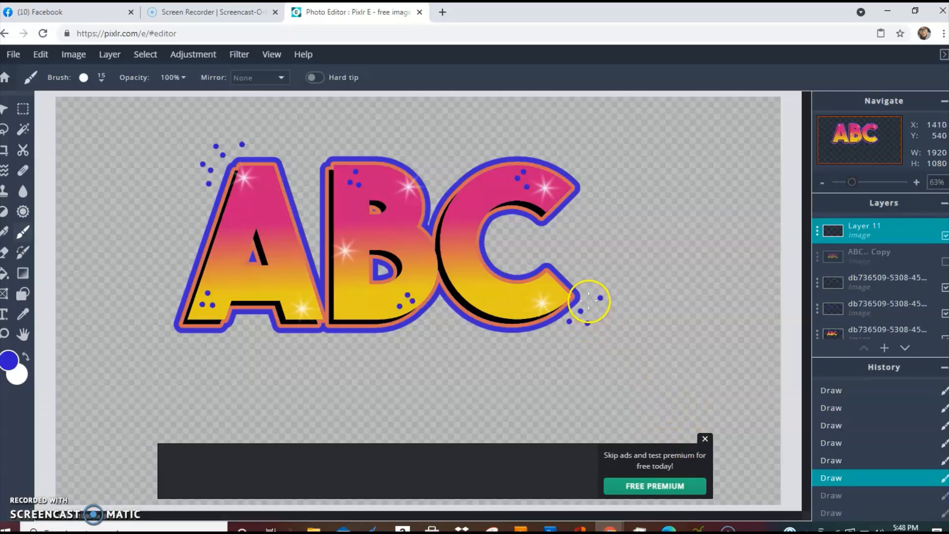
pyautogui.hotkey('ctrl', 'y')
pyautogui.hotkey('ctrl', 'y')
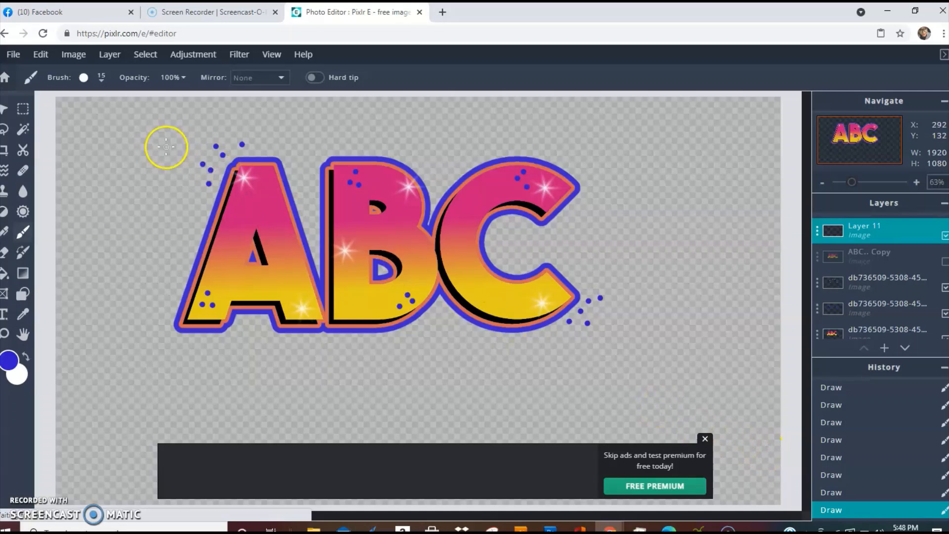
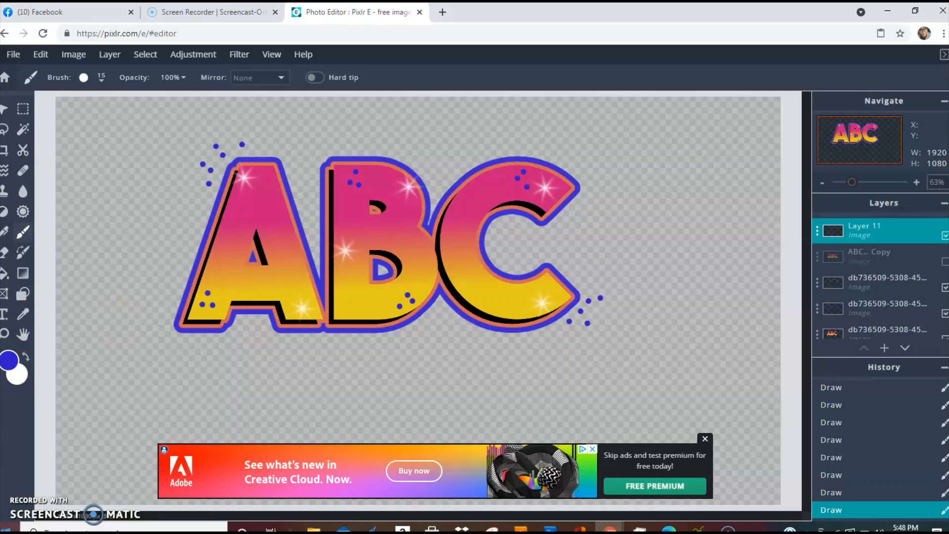
pyautogui.click(56, 528)
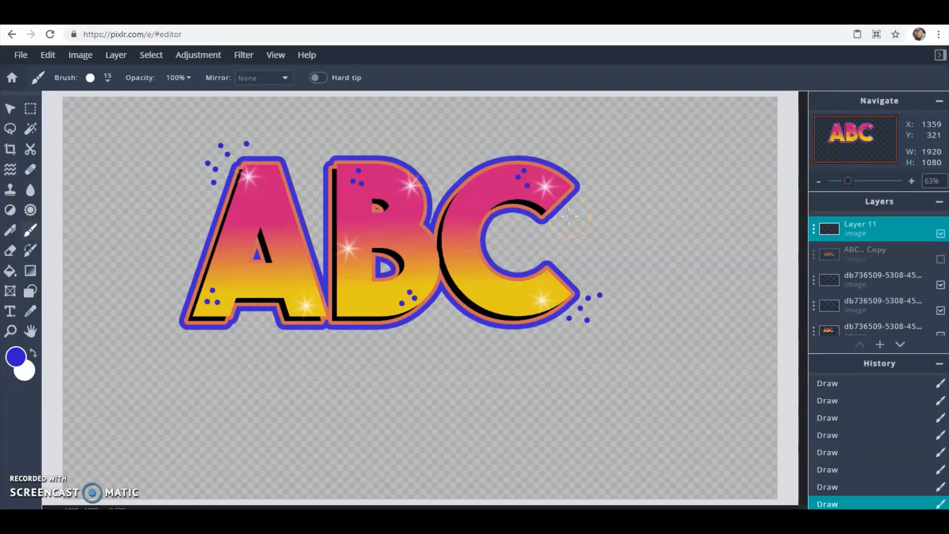
# Toggle the visibility of Layer 11 repeatedly to compare the lettering with and without its sparkles and dots, ending with it shown.
pyautogui.click(941, 233)
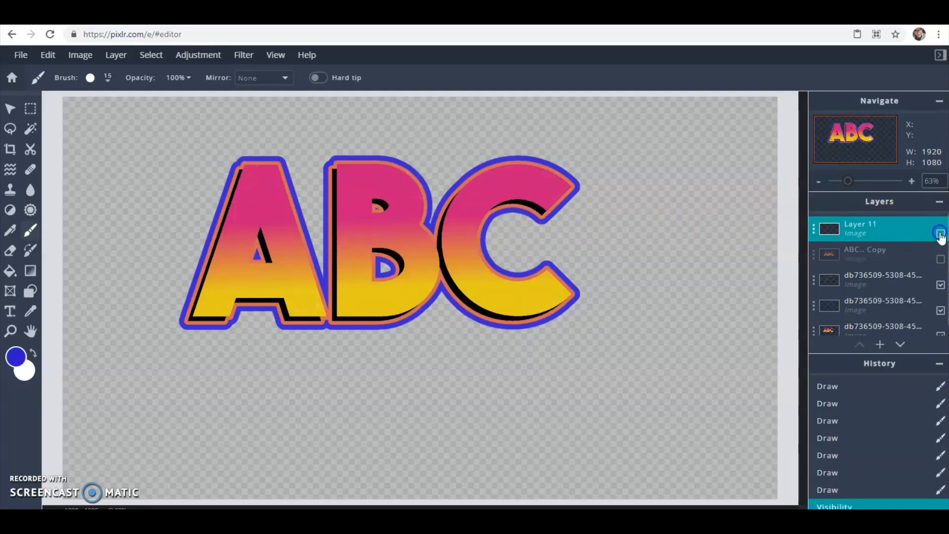
pyautogui.click(941, 234)
pyautogui.click(940, 234)
pyautogui.click(941, 233)
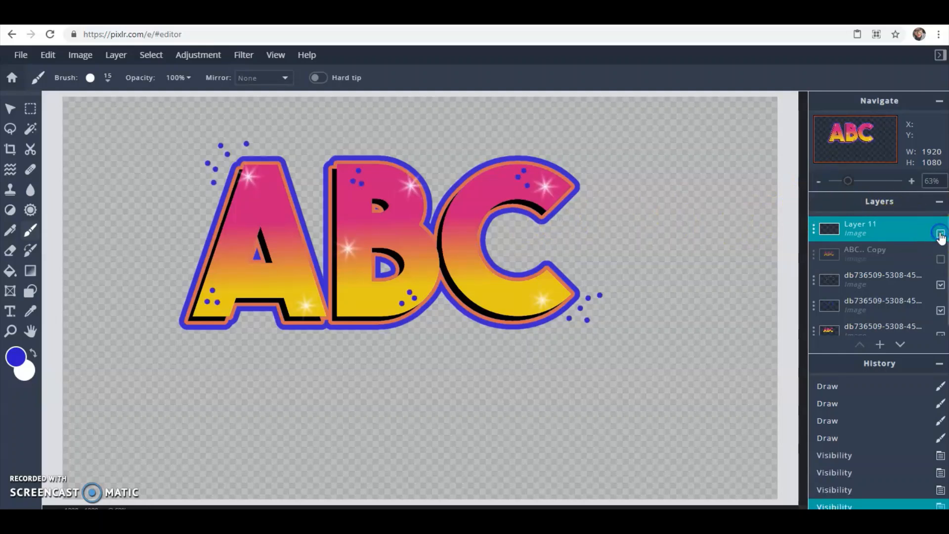
pyautogui.click(940, 233)
pyautogui.click(940, 234)
pyautogui.click(940, 233)
pyautogui.click(941, 233)
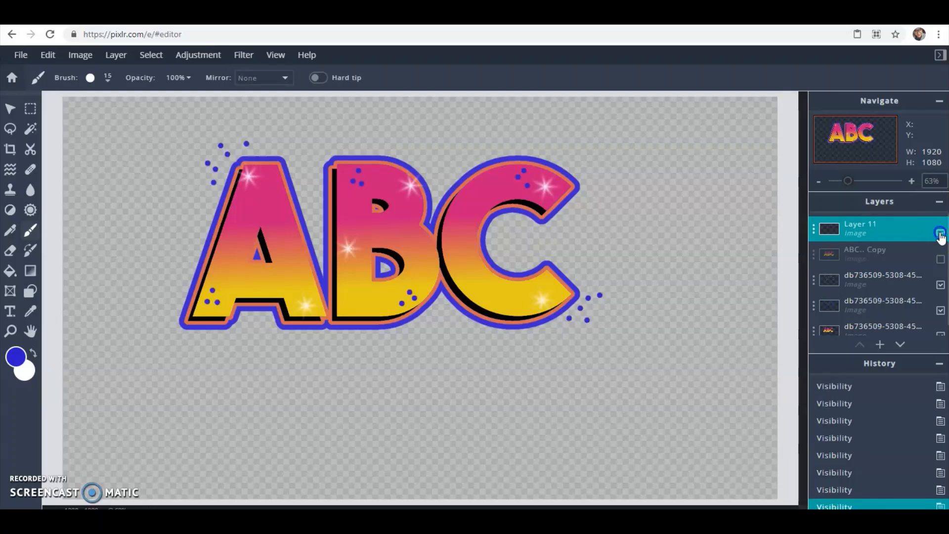
pyautogui.click(940, 233)
pyautogui.click(940, 233)
pyautogui.click(940, 233)
pyautogui.click(941, 233)
pyautogui.click(518, 174)
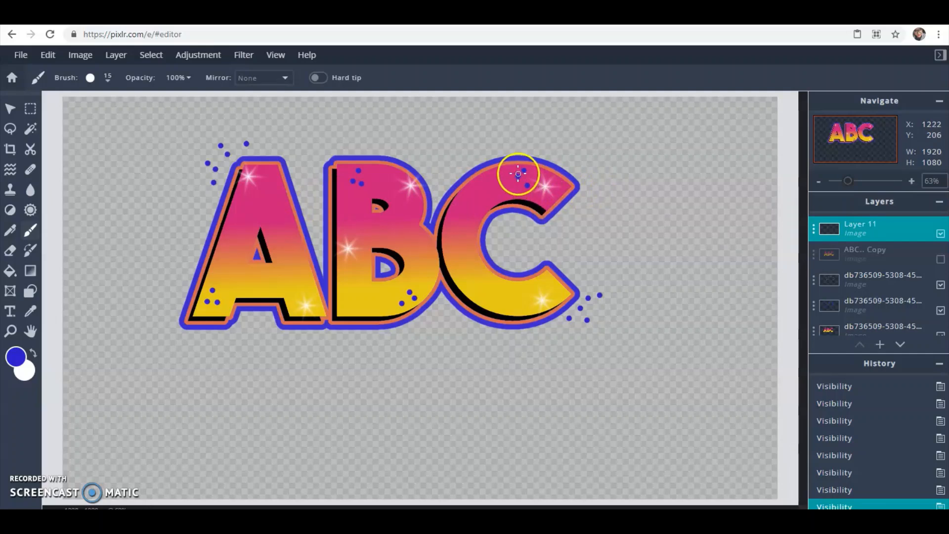
# Try selecting the blue dots outside the A's upper-left corner with the Wand Select tool and look for further selection commands.
pyautogui.click(26, 131)
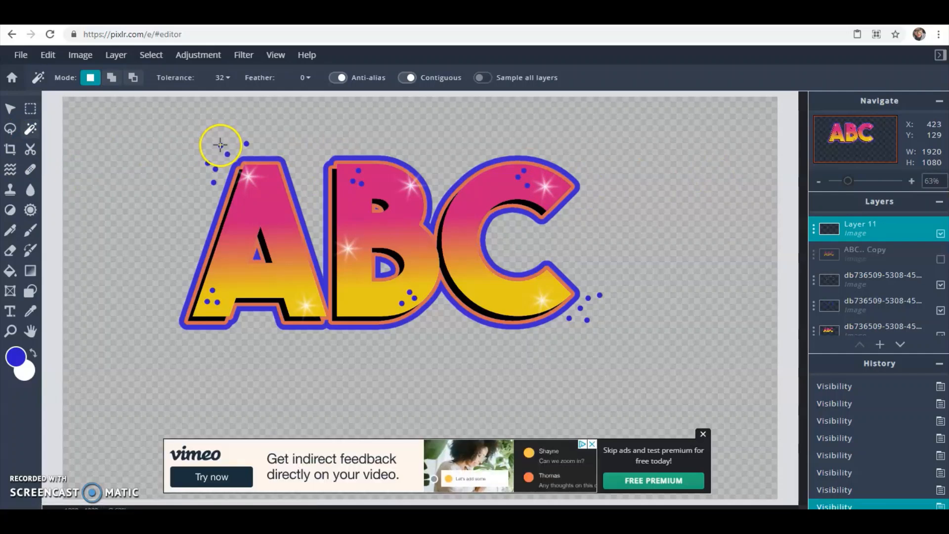
pyautogui.click(214, 164)
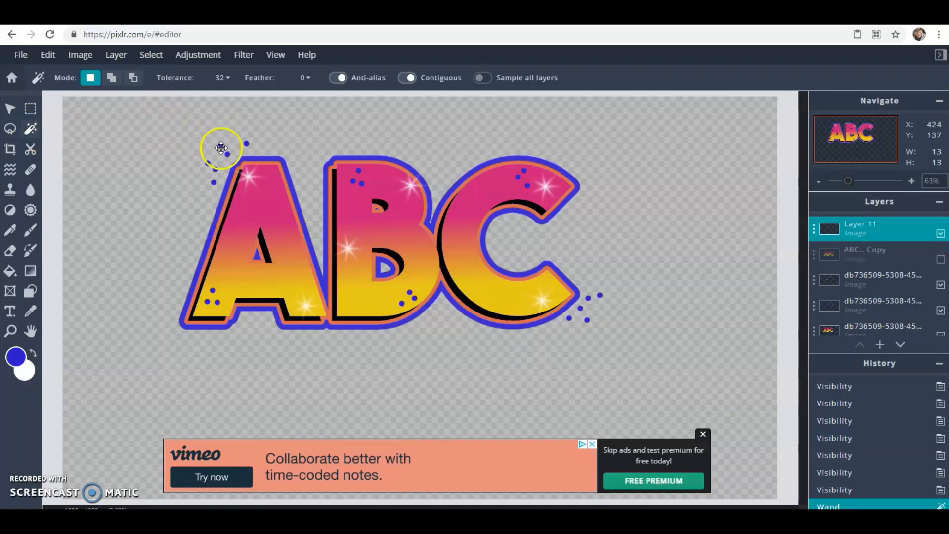
pyautogui.click(47, 55)
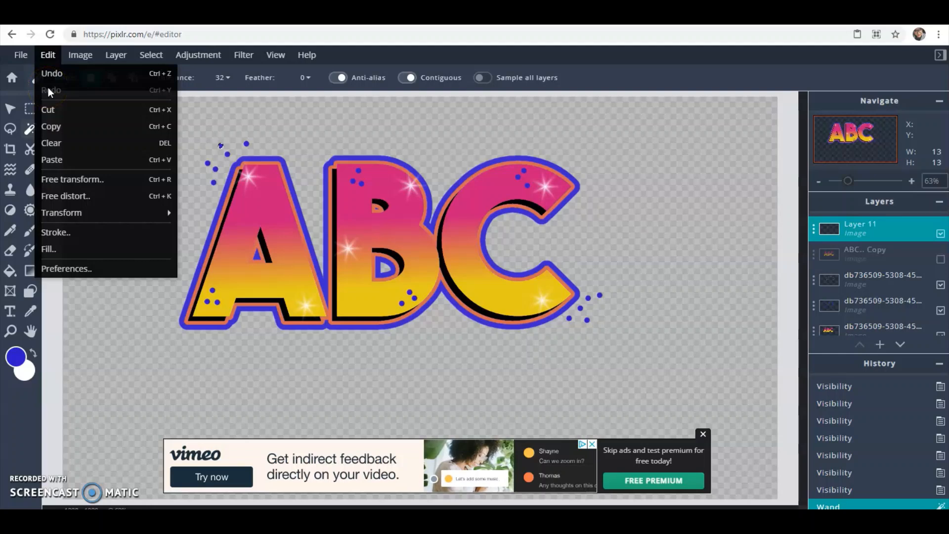
pyautogui.click(79, 55)
pyautogui.click(117, 55)
pyautogui.click(150, 56)
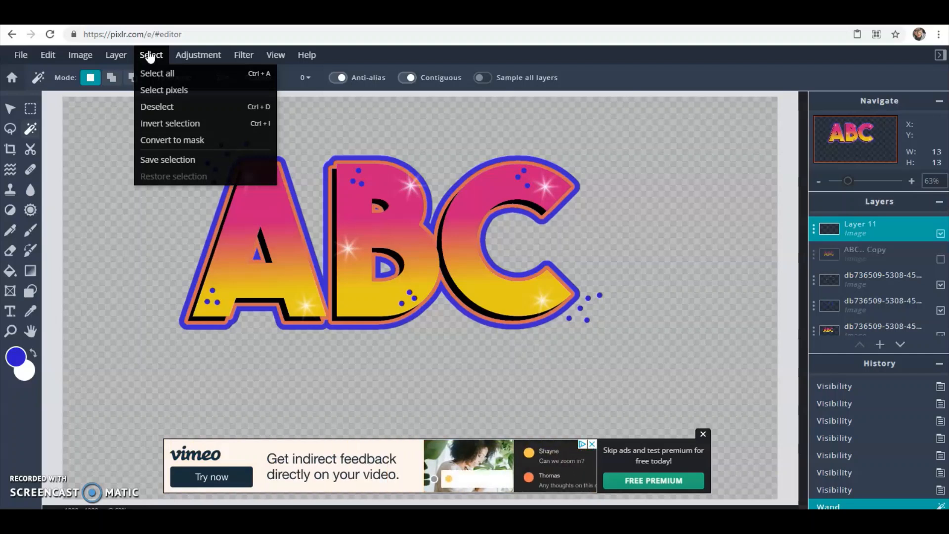
pyautogui.click(77, 55)
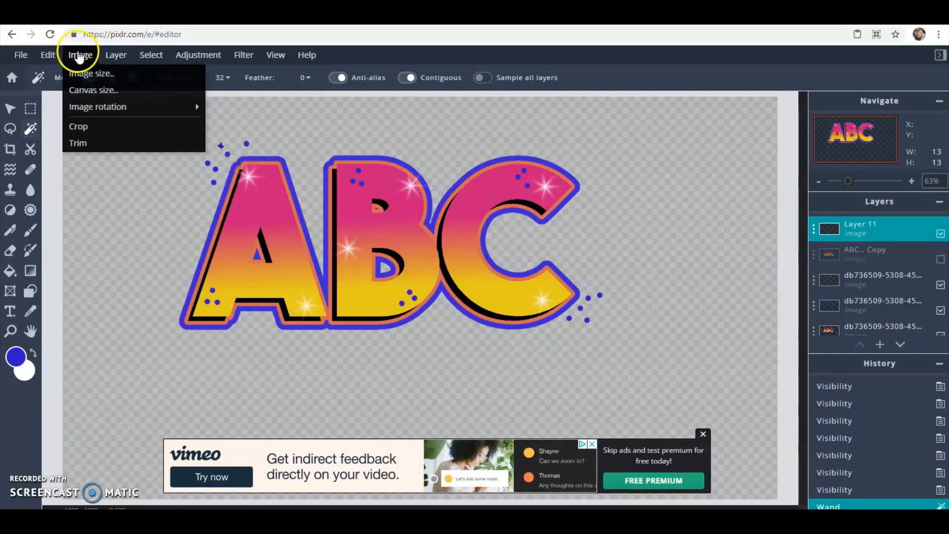
pyautogui.click(47, 56)
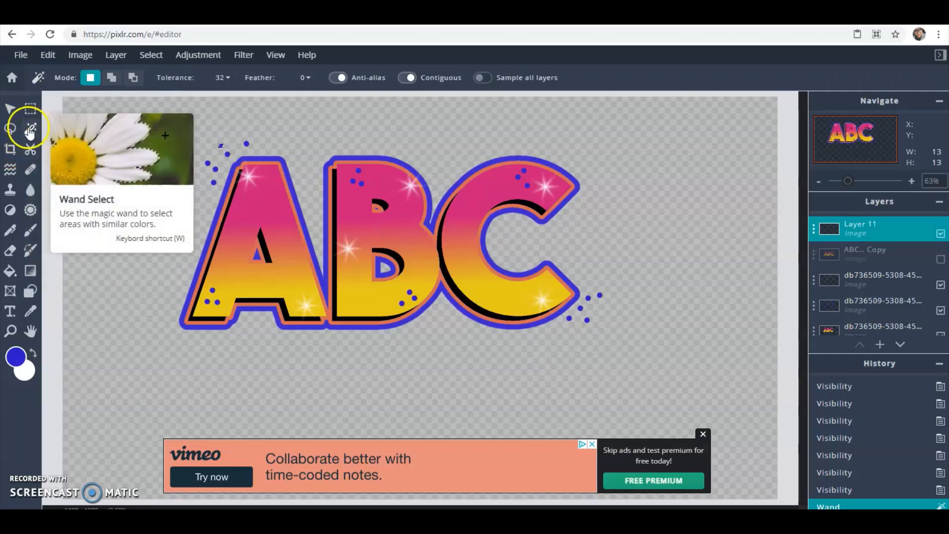
# Outline all the blue dot clusters on Layer 11 with one closed polygonal lasso selection that avoids the white sparkles.
pyautogui.click(10, 129)
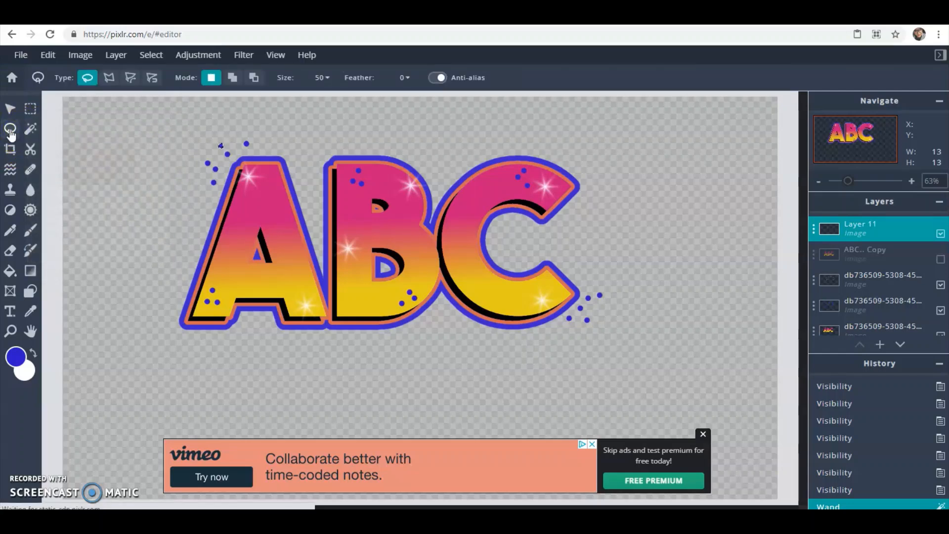
pyautogui.click(109, 78)
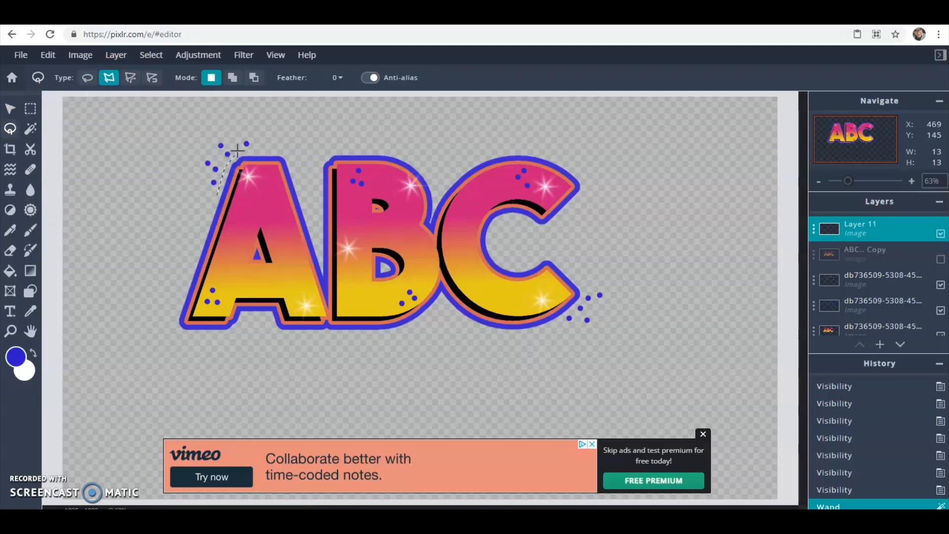
pyautogui.click(289, 148)
pyautogui.click(331, 193)
pyautogui.click(378, 199)
pyautogui.click(394, 140)
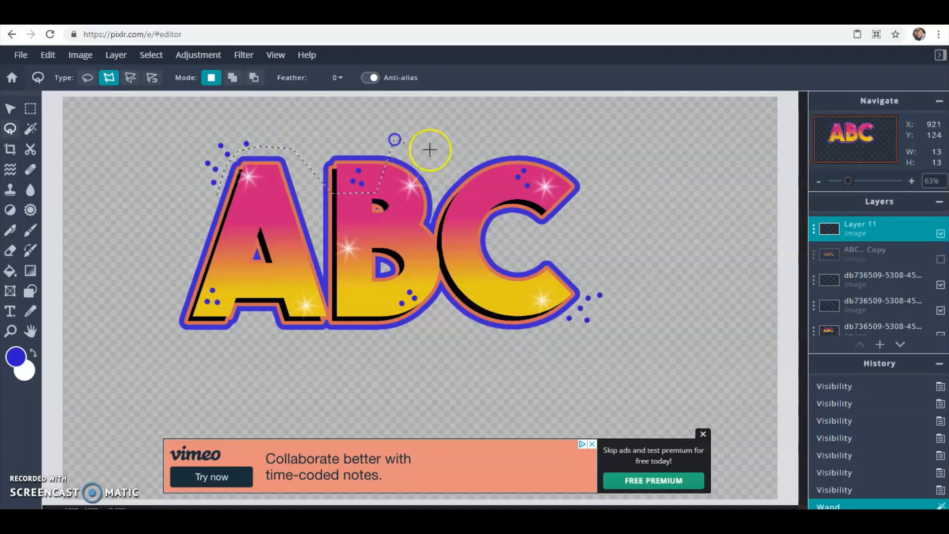
pyautogui.click(463, 155)
pyautogui.click(383, 320)
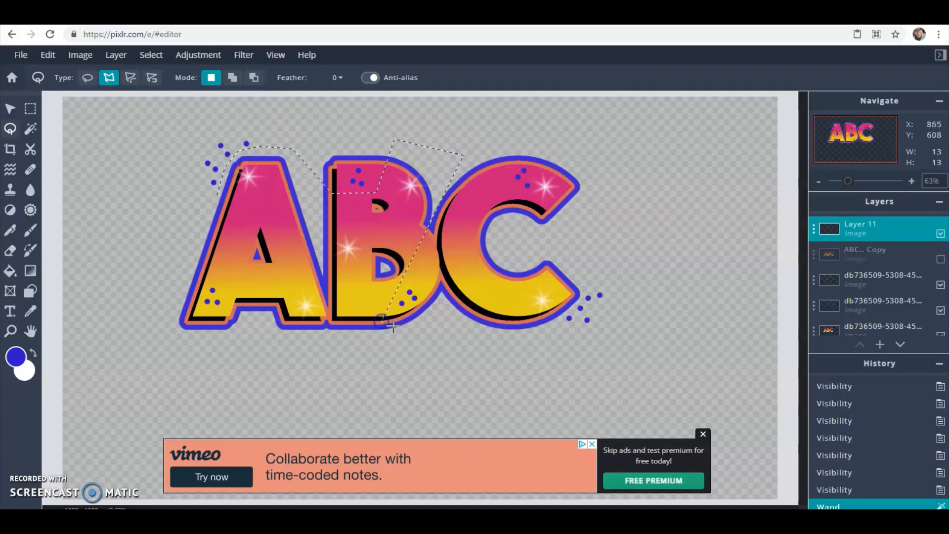
pyautogui.click(477, 345)
pyautogui.click(623, 330)
pyautogui.click(608, 267)
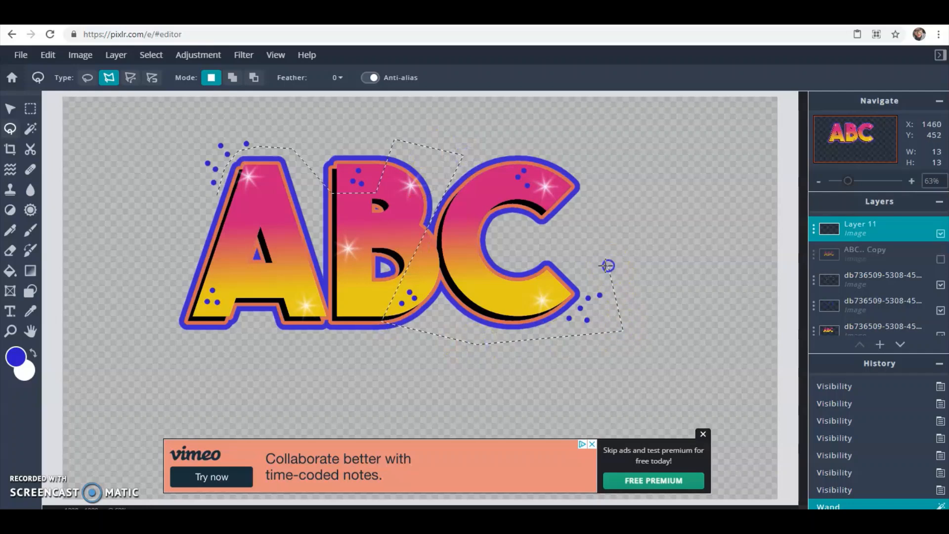
pyautogui.click(571, 299)
pyautogui.click(545, 328)
pyautogui.click(448, 327)
pyautogui.click(450, 200)
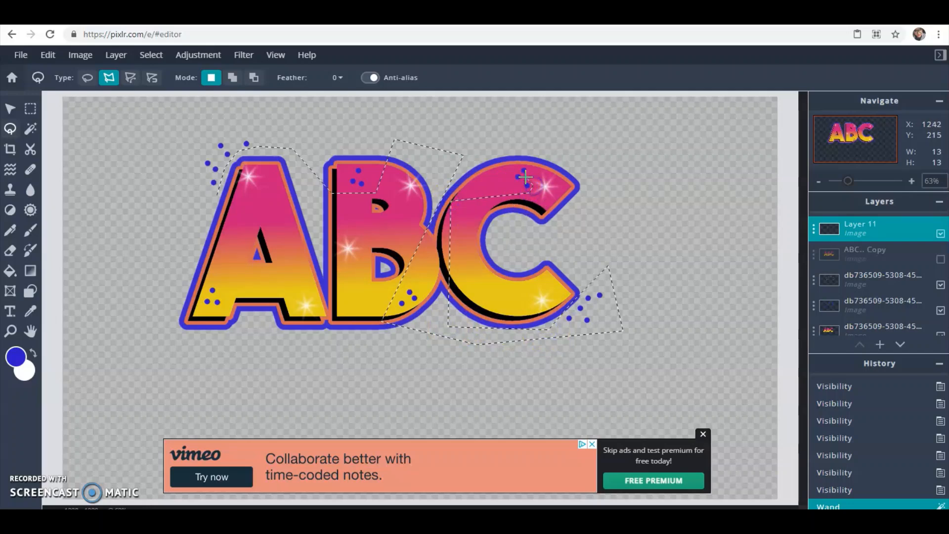
pyautogui.click(542, 144)
pyautogui.click(240, 121)
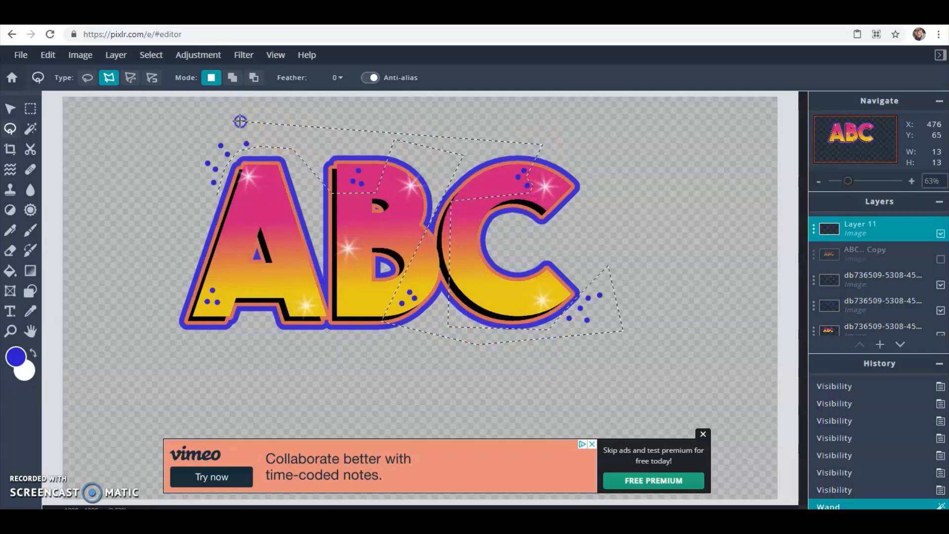
pyautogui.click(173, 157)
pyautogui.click(167, 330)
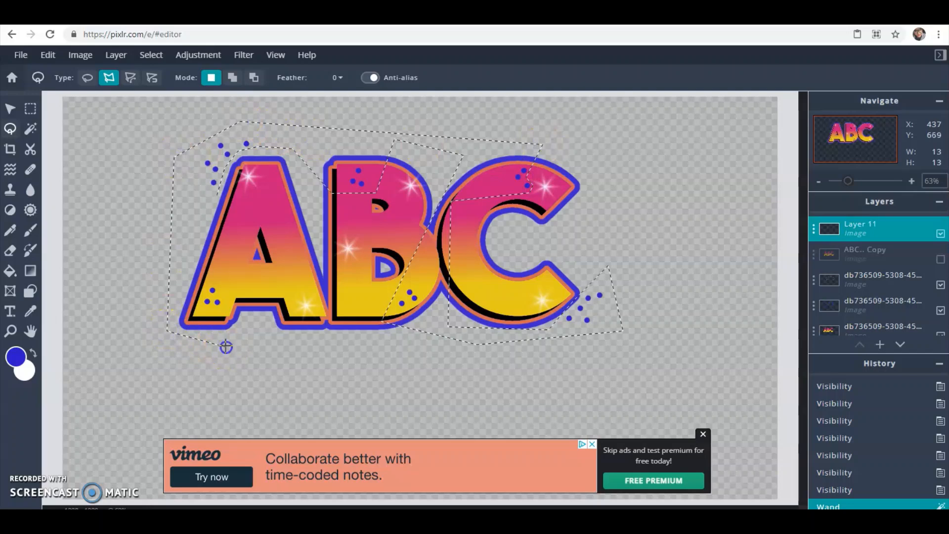
pyautogui.click(226, 347)
pyautogui.click(243, 288)
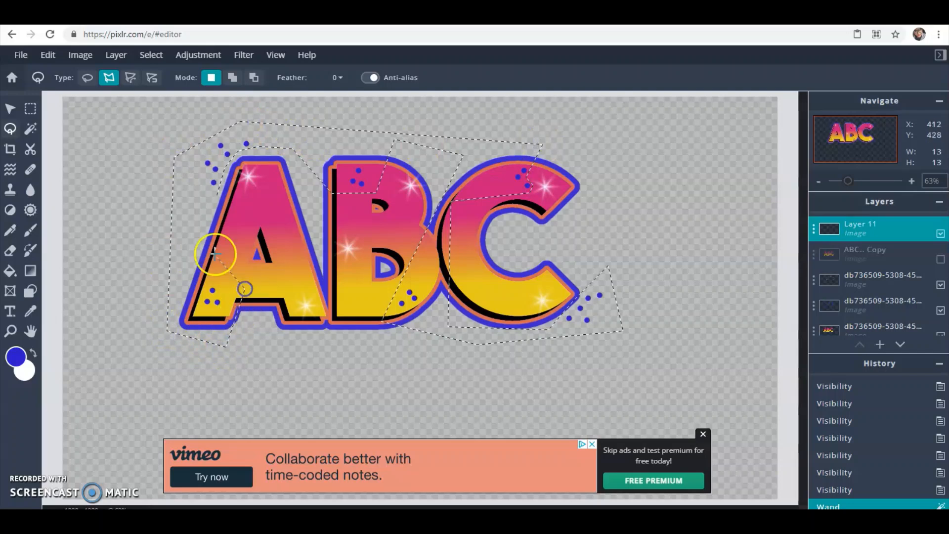
pyautogui.click(209, 210)
pyautogui.click(107, 77)
# Try cutting the selected dots and pasting them as a new layer, and undo back to the lasso selection.
pyautogui.click(48, 55)
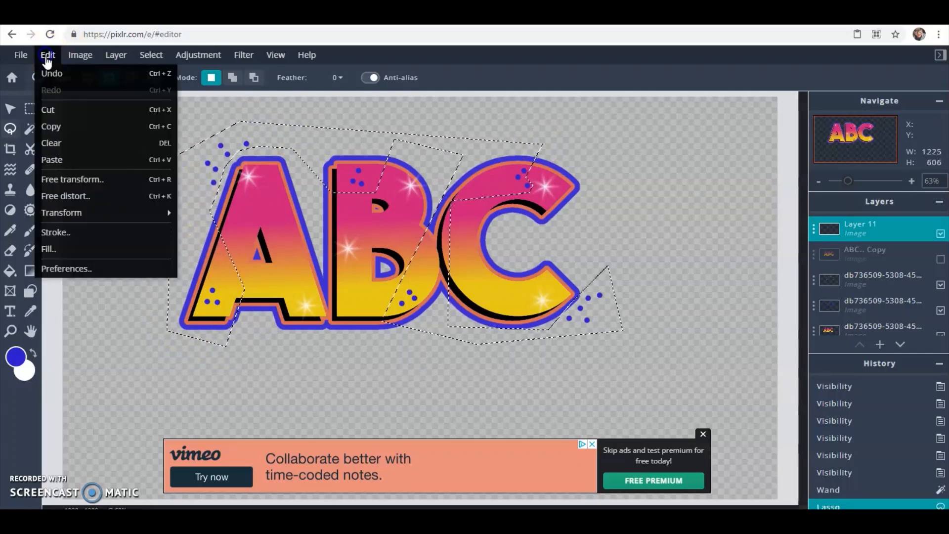
pyautogui.click(47, 109)
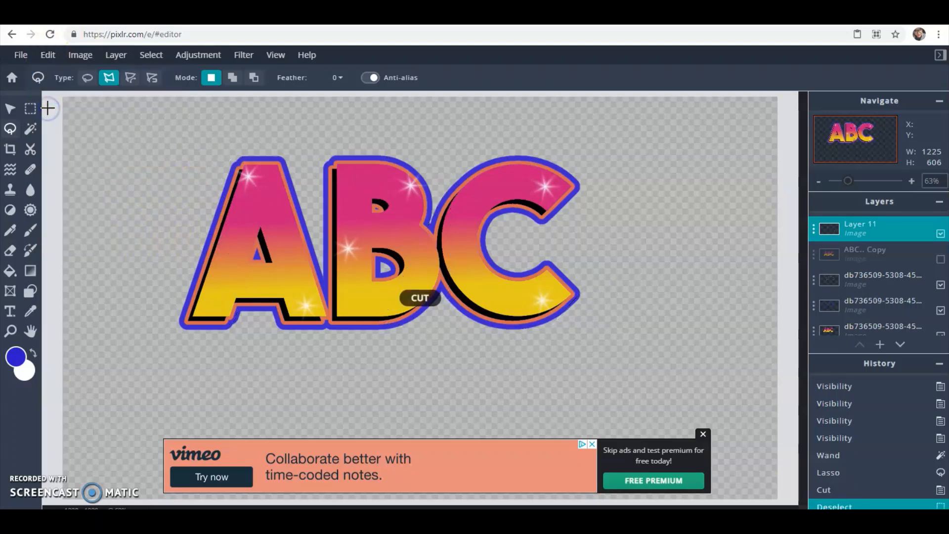
pyautogui.click(43, 59)
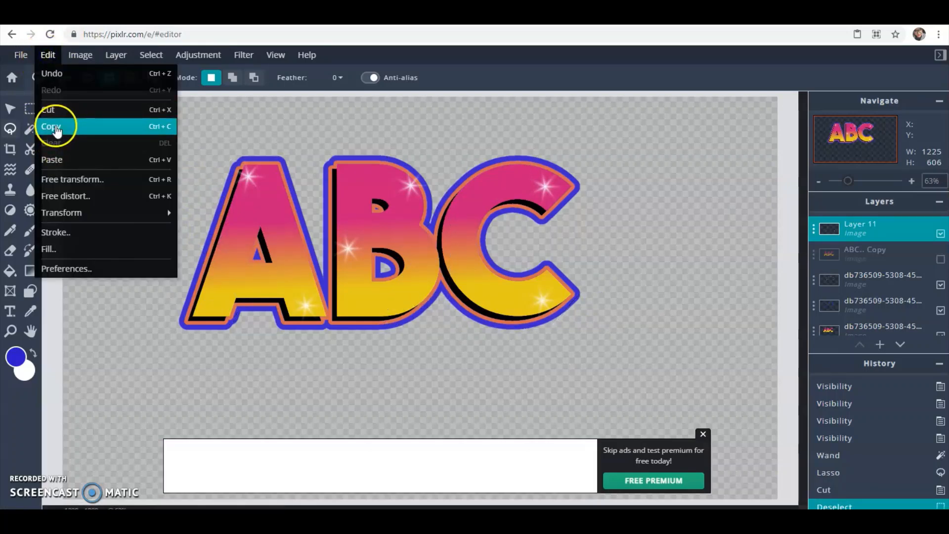
pyautogui.click(59, 158)
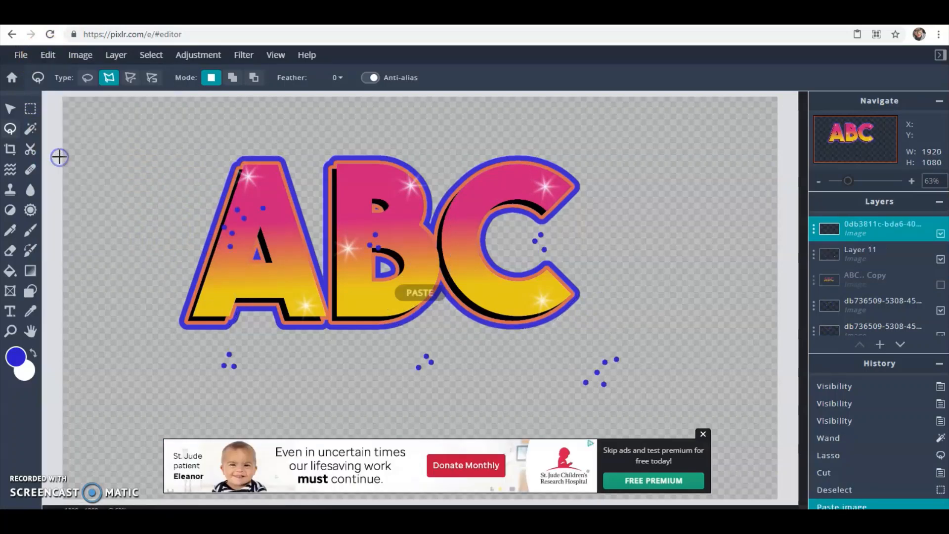
pyautogui.press('alt')
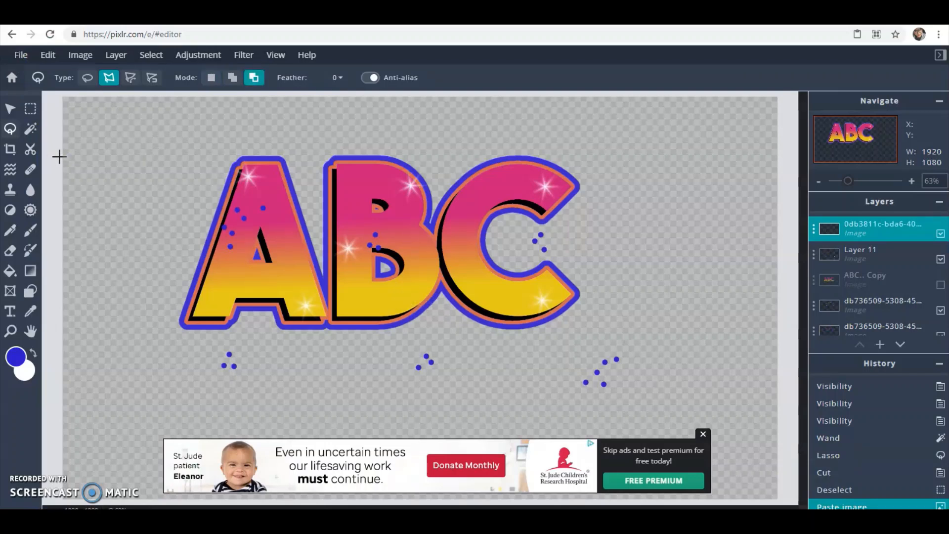
pyautogui.hotkey('ctrl', 'z')
pyautogui.hotkey('ctrl', 'z')
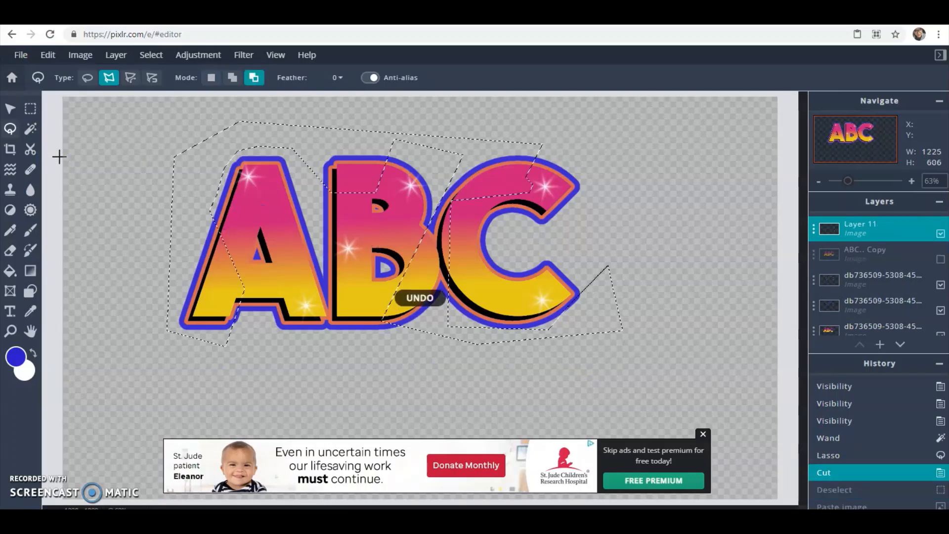
pyautogui.hotkey('ctrl', 'z')
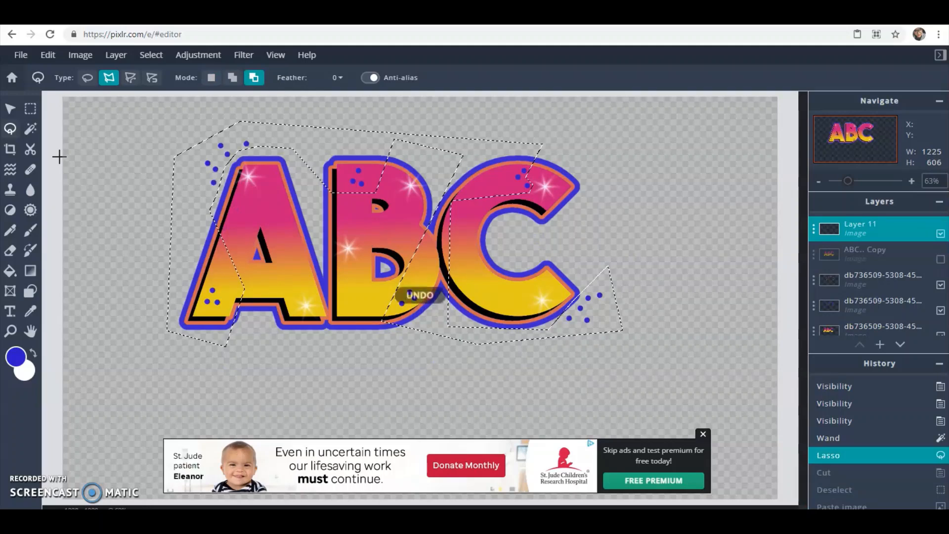
# Copy the lassoed dots, clear them from Layer 11, and paste the copy as a new layer.
pyautogui.click(48, 57)
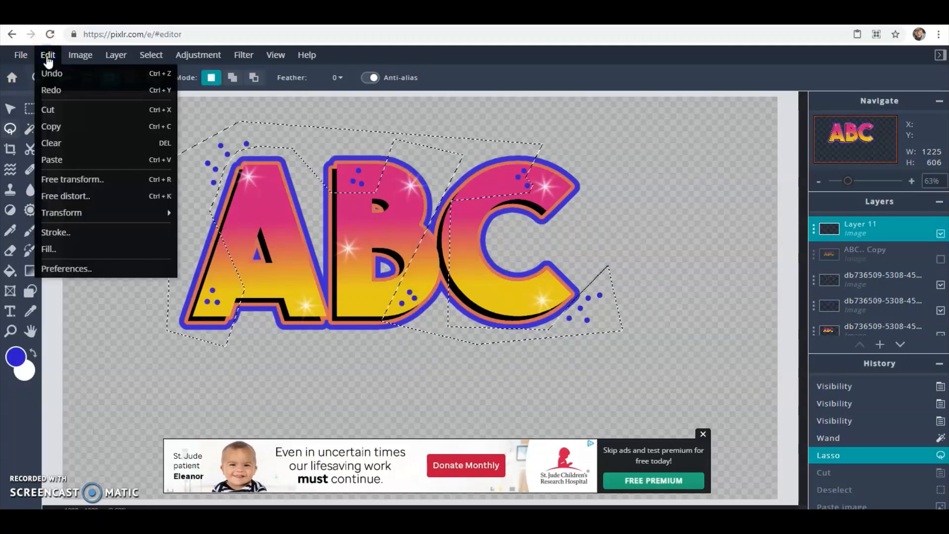
pyautogui.click(49, 128)
pyautogui.press('Delete')
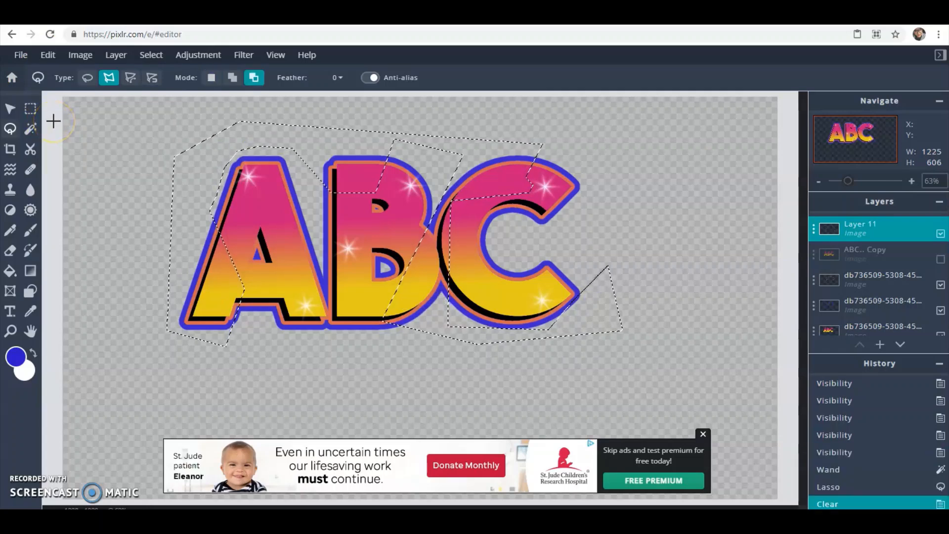
pyautogui.hotkey('ctrl', 'v')
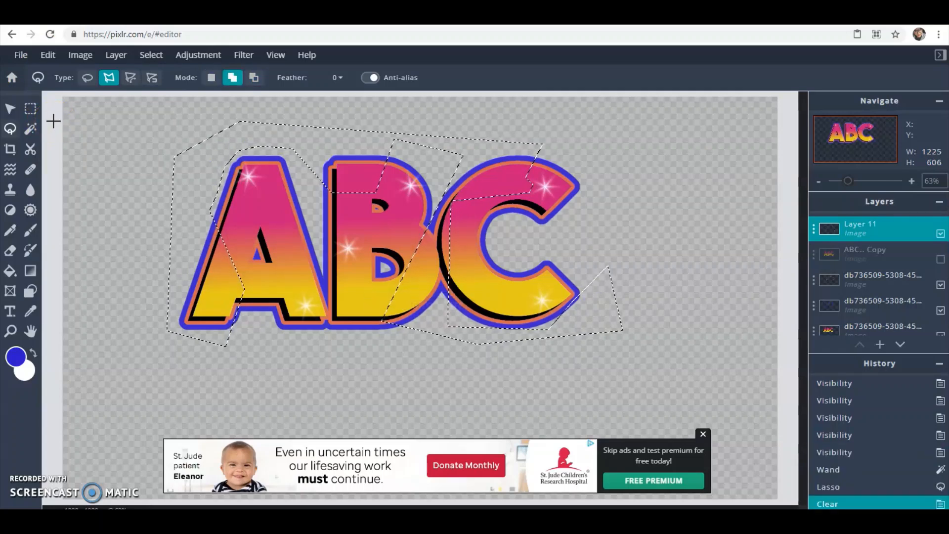
pyautogui.click(48, 55)
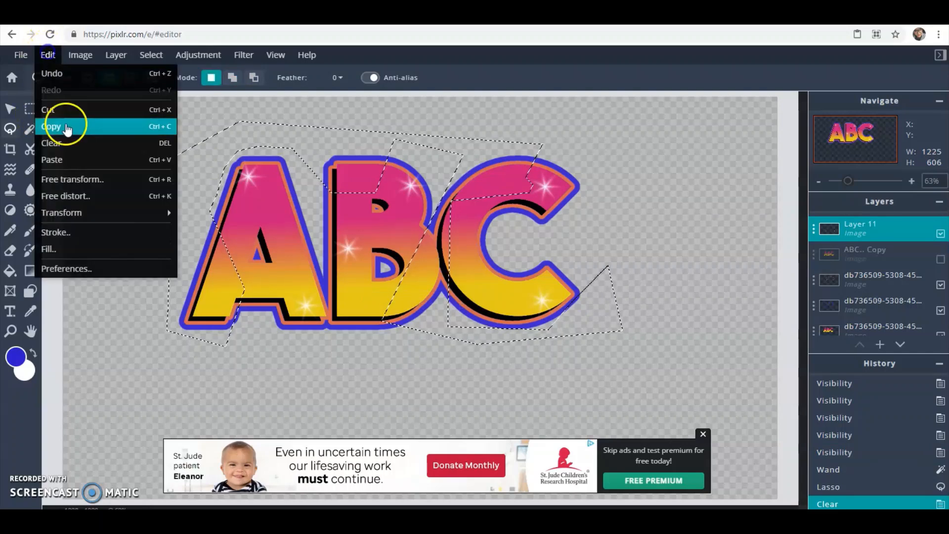
pyautogui.click(55, 160)
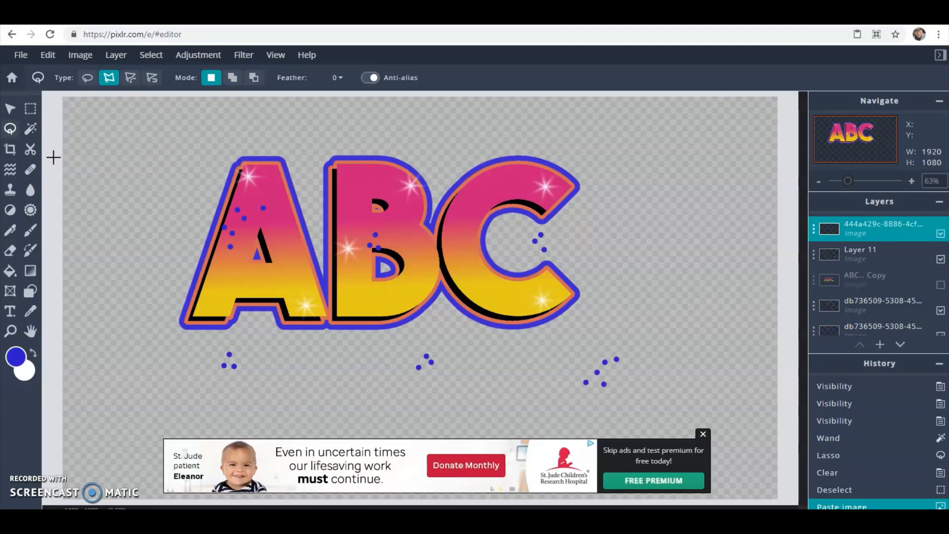
# Activate the Arrange tool on the pasted dots layer.
pyautogui.click(9, 108)
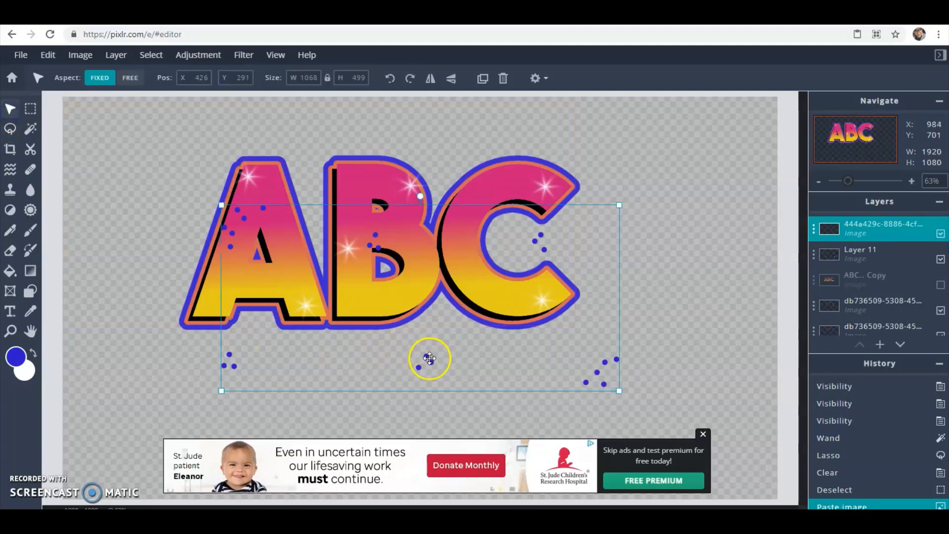
# Move the pasted blue dots up over the ABC letters and add a new empty layer above them.
pyautogui.moveTo(429, 358); pyautogui.dragTo(408, 296)
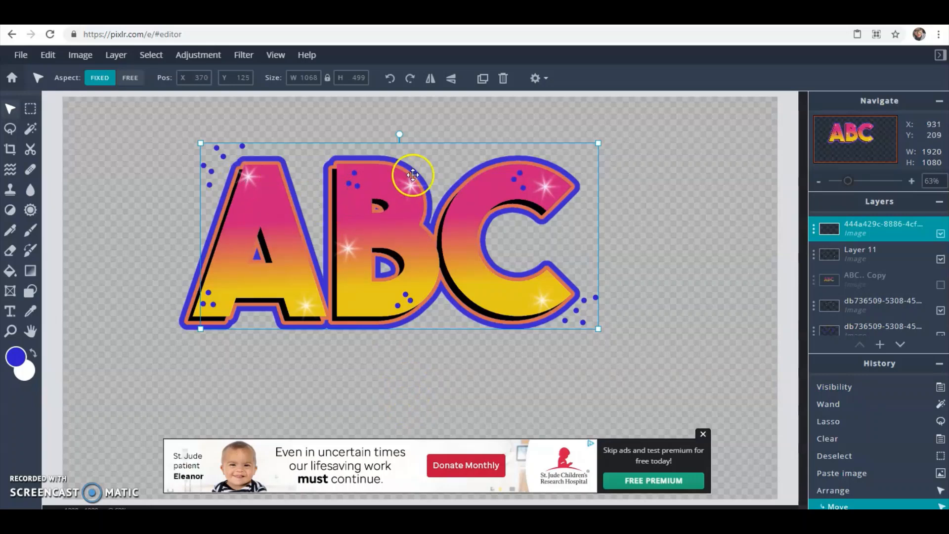
pyautogui.click(390, 373)
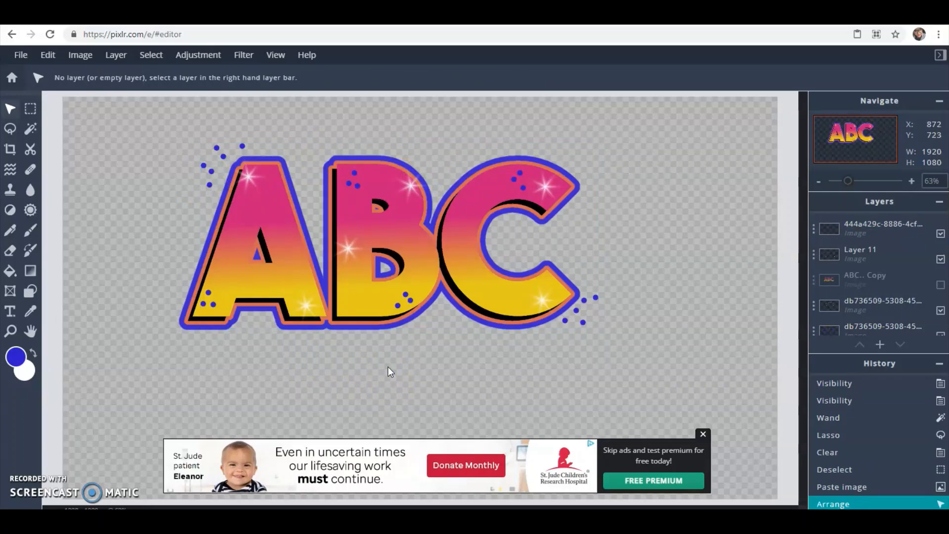
pyautogui.click(868, 231)
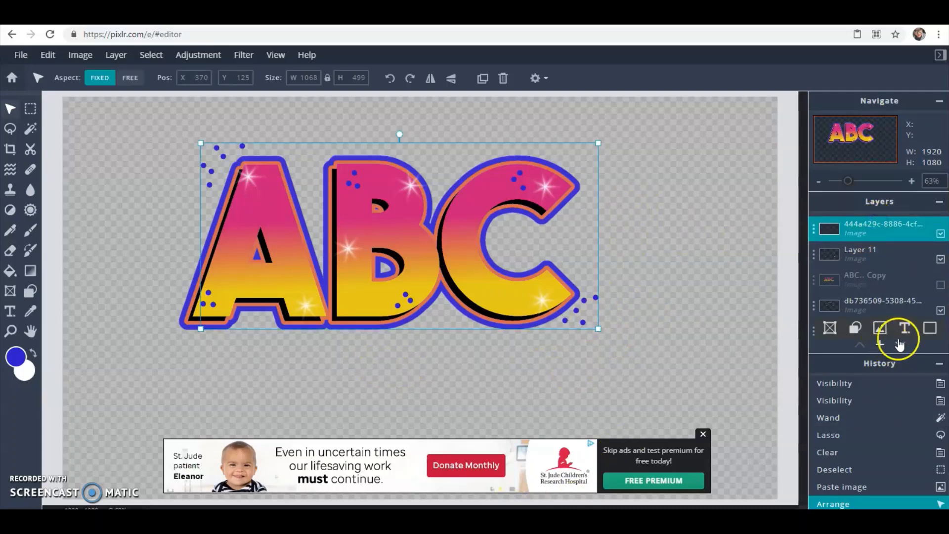
pyautogui.click(928, 328)
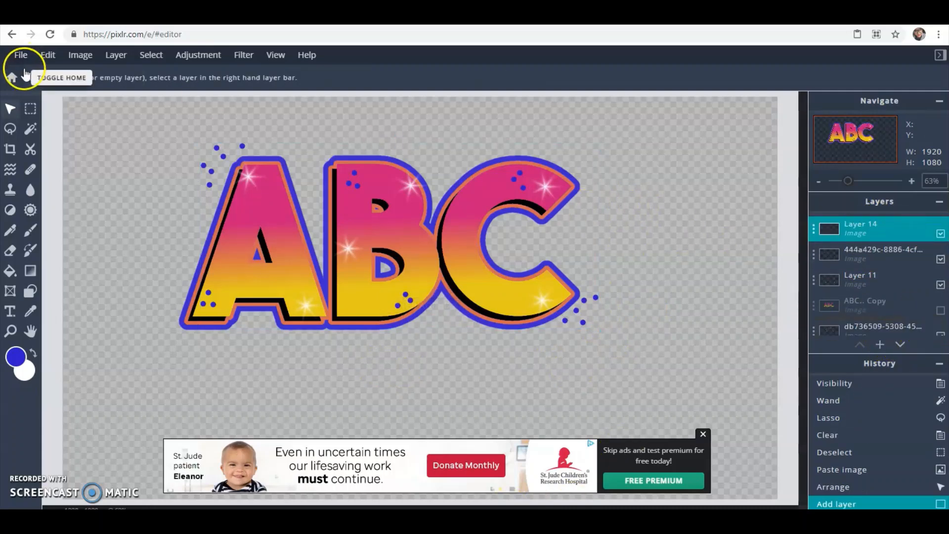
# Set up the Brush tool with the 100 px starburst tip that has 80% softness, resized to 110 px.
pyautogui.click(30, 230)
pyautogui.click(107, 78)
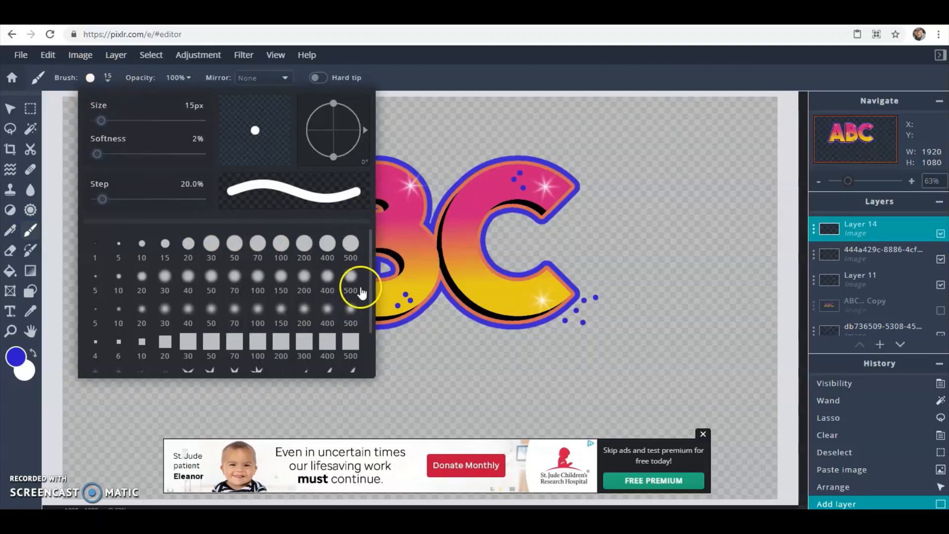
pyautogui.scroll(-1, 370, 279)
pyautogui.moveTo(370, 278); pyautogui.dragTo(369, 333)
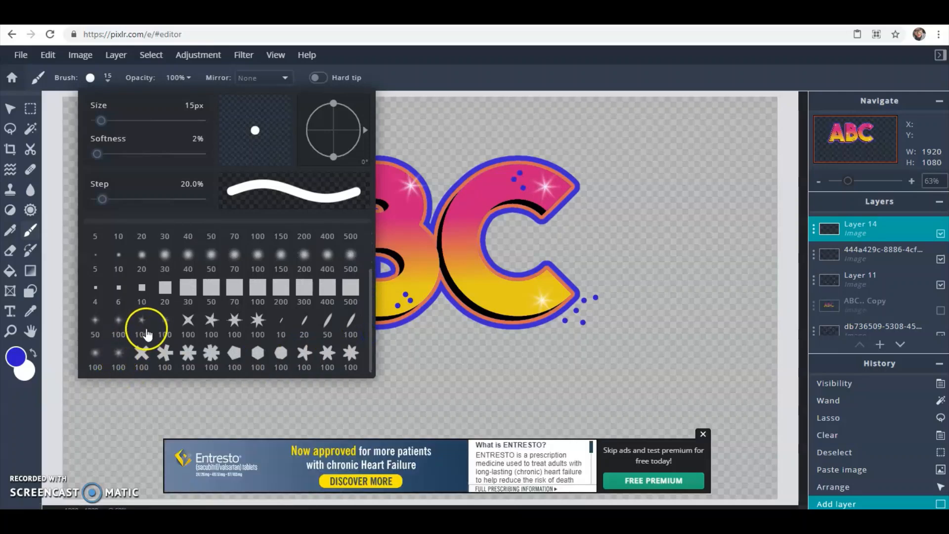
pyautogui.click(166, 326)
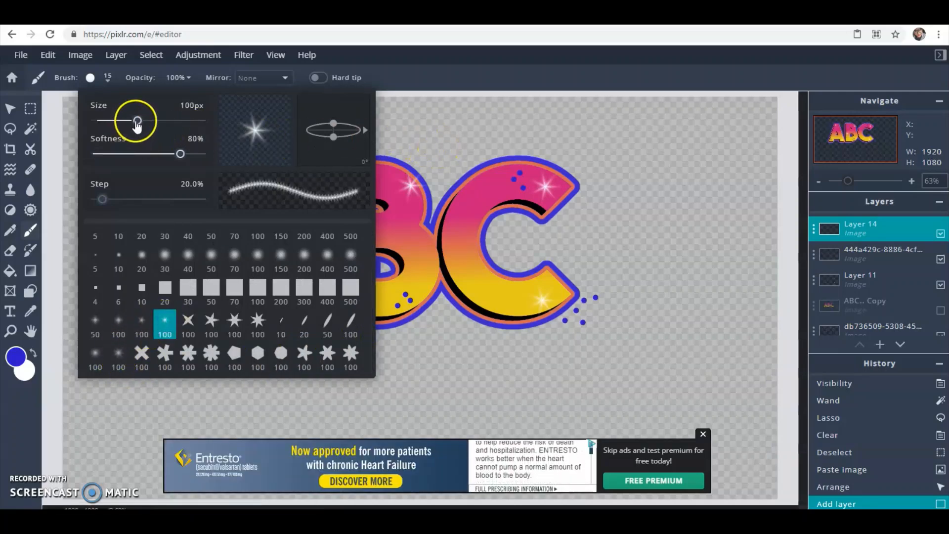
pyautogui.moveTo(136, 120); pyautogui.dragTo(127, 122)
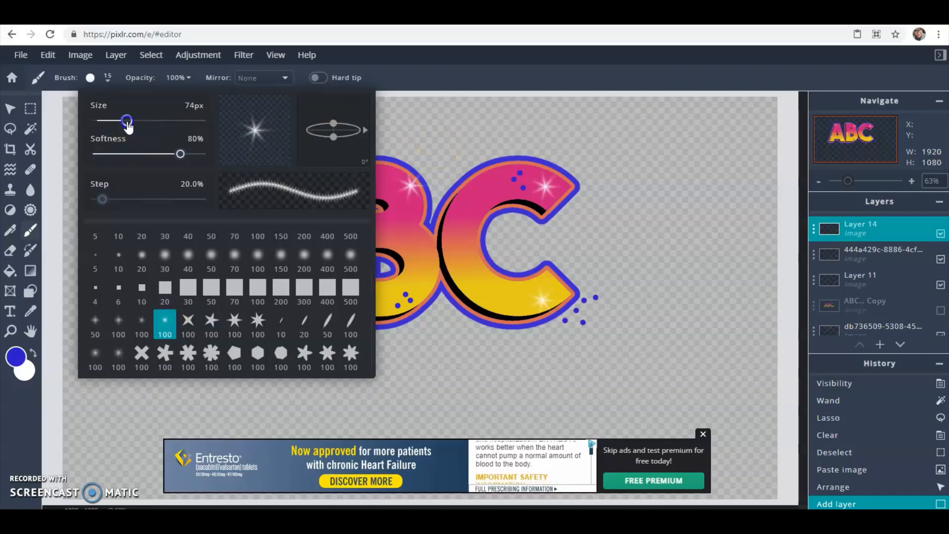
pyautogui.click(453, 125)
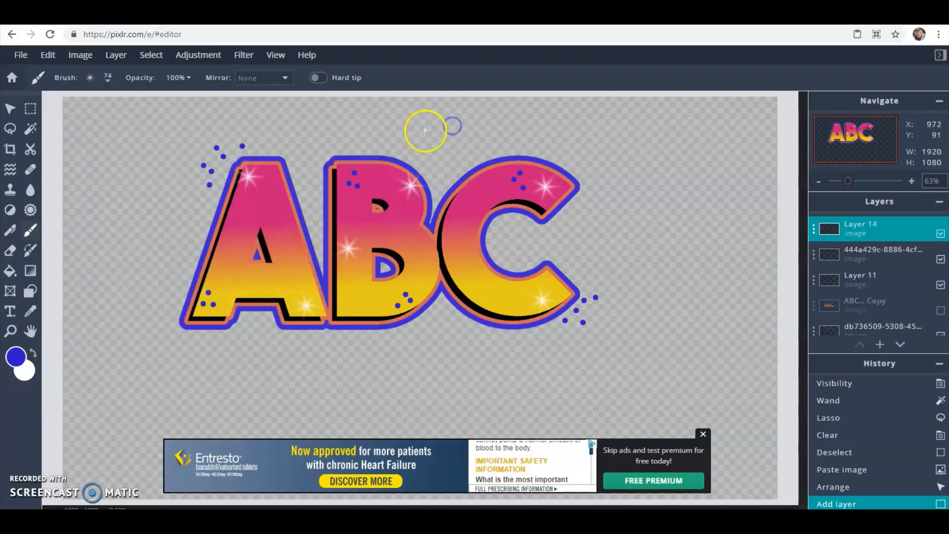
pyautogui.click(105, 79)
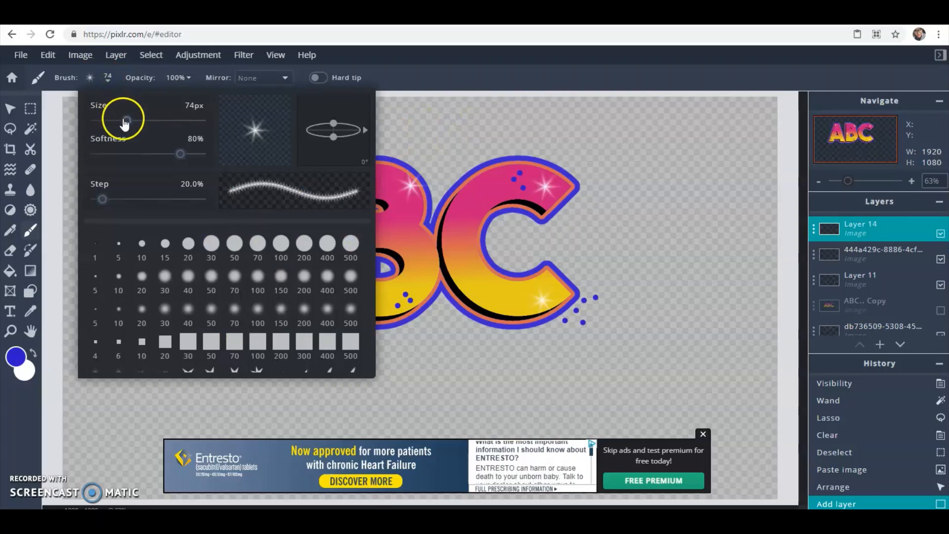
pyautogui.moveTo(124, 123); pyautogui.dragTo(127, 122)
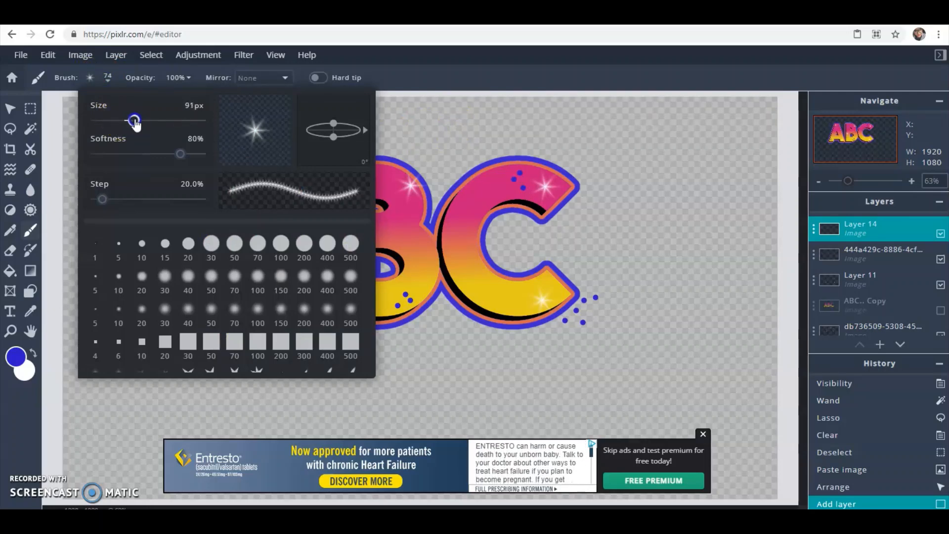
pyautogui.click(473, 151)
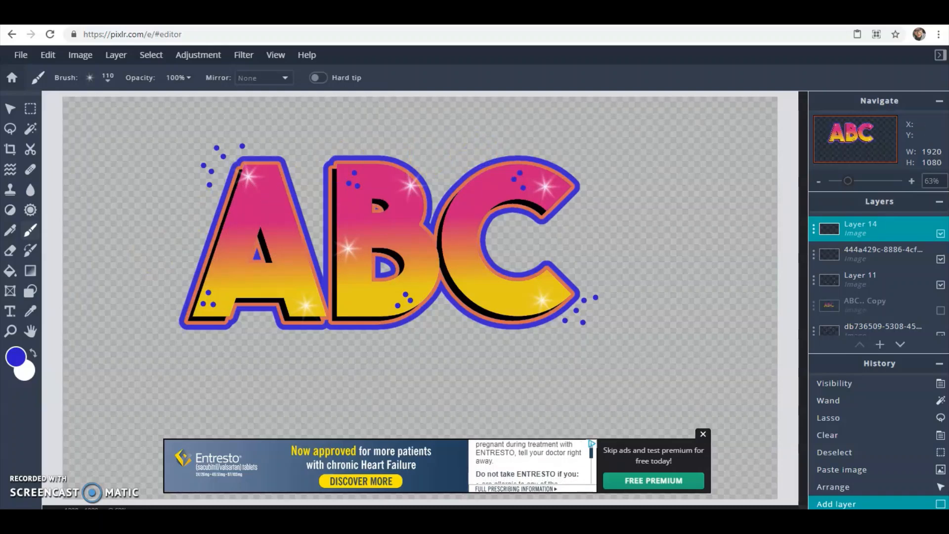
# Set the foreground colour to the pink sampled from the upper part of the letter C (#CB1C79).
pyautogui.click(16, 355)
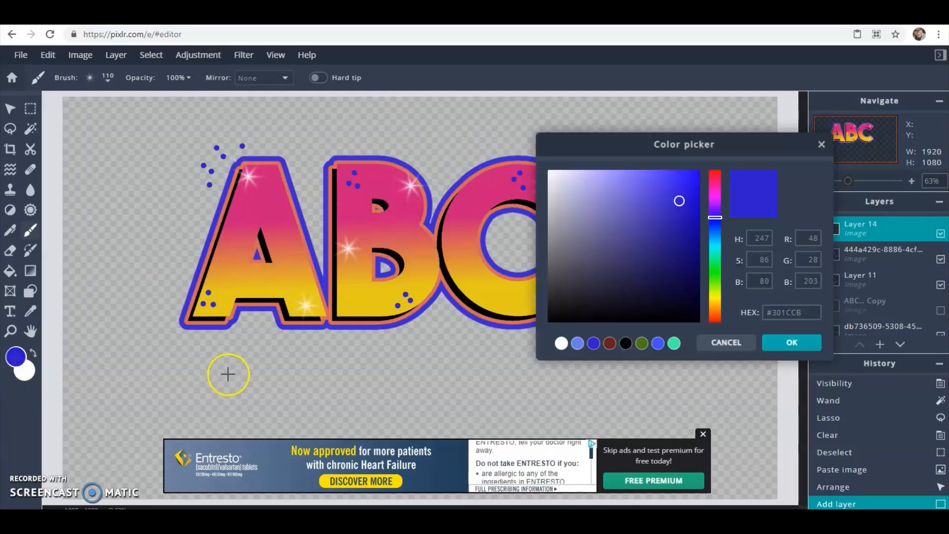
pyautogui.click(467, 203)
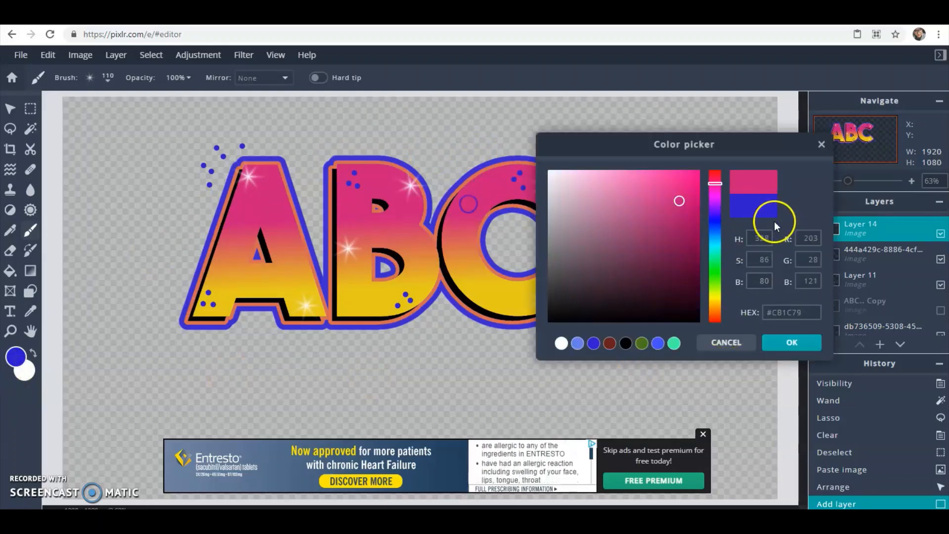
pyautogui.click(783, 342)
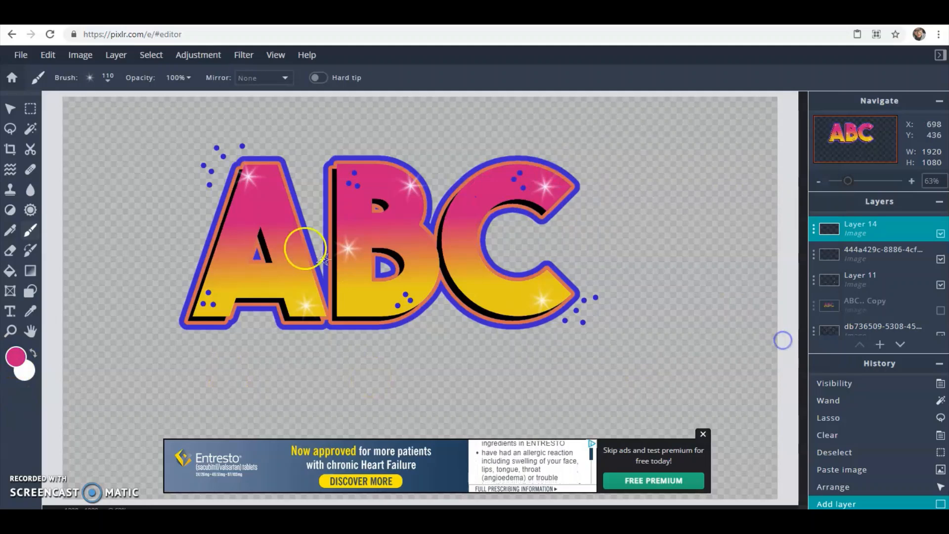
# Stamp pink starbursts repeatedly in the gap between the tops of A and B and below where B meets C.
pyautogui.doubleClick(304, 164)
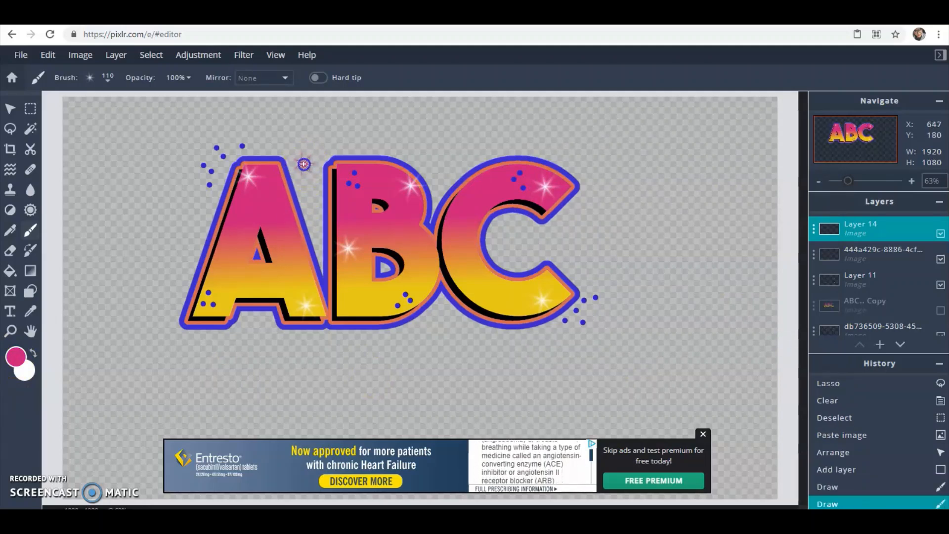
pyautogui.click(304, 164)
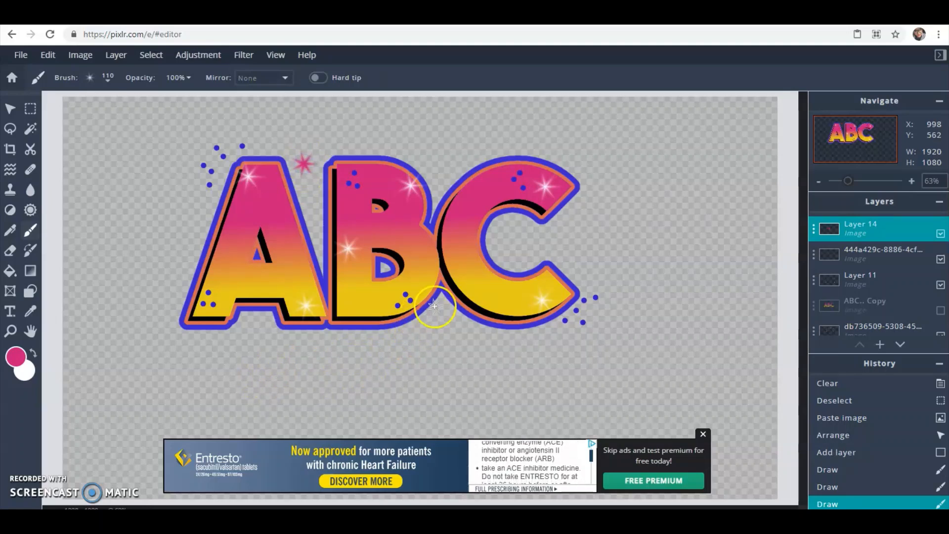
pyautogui.click(445, 325)
pyautogui.click(446, 325)
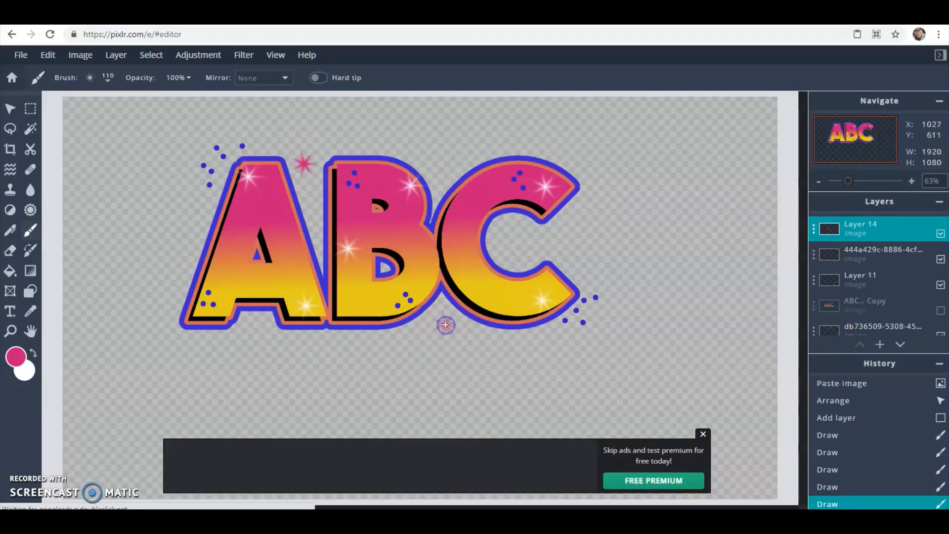
pyautogui.click(445, 325)
pyautogui.click(600, 259)
pyautogui.click(600, 259)
pyautogui.click(600, 260)
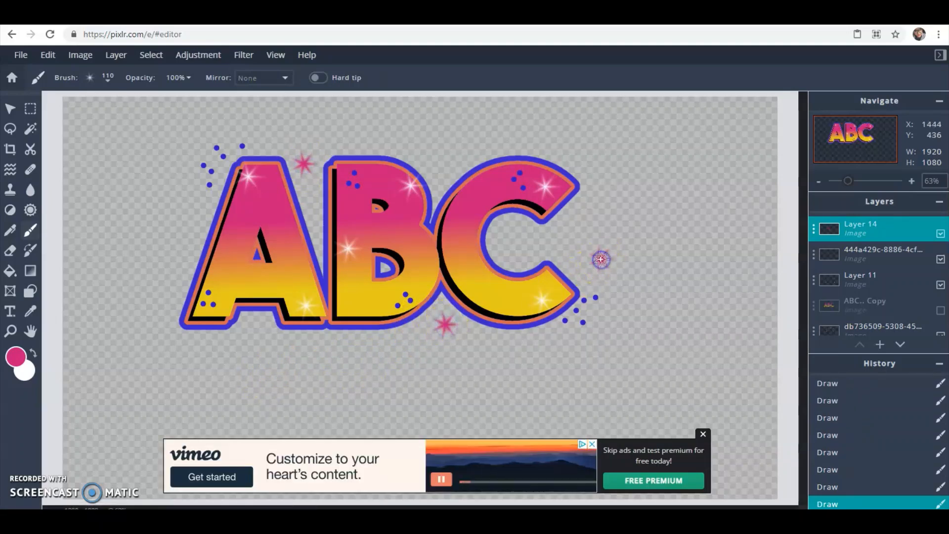
pyautogui.hotkey('ctrl', 'z')
pyautogui.hotkey('ctrl', 'z')
pyautogui.hotkey('ctrl', 'z')
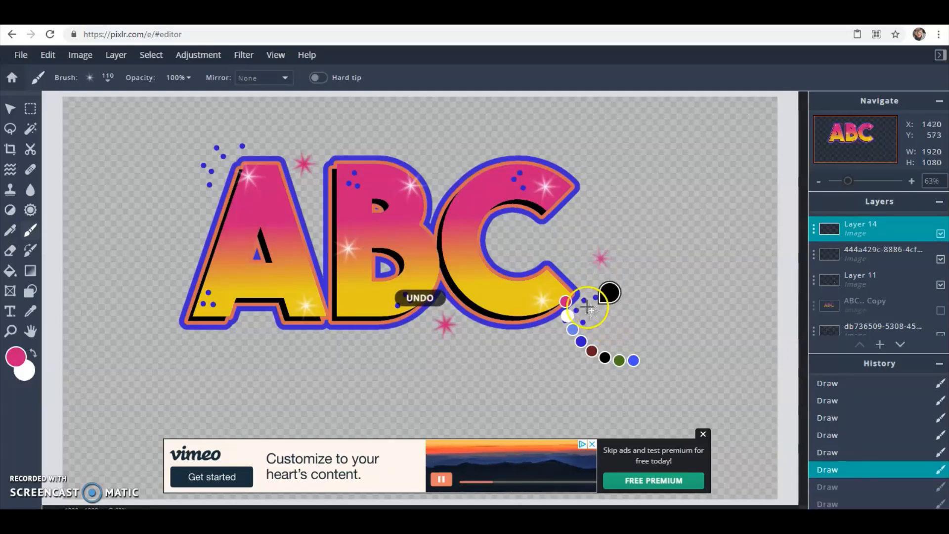
# Stamp a pink starburst beside the lower tip of the C and another beside the outer slope of the A.
pyautogui.click(585, 277)
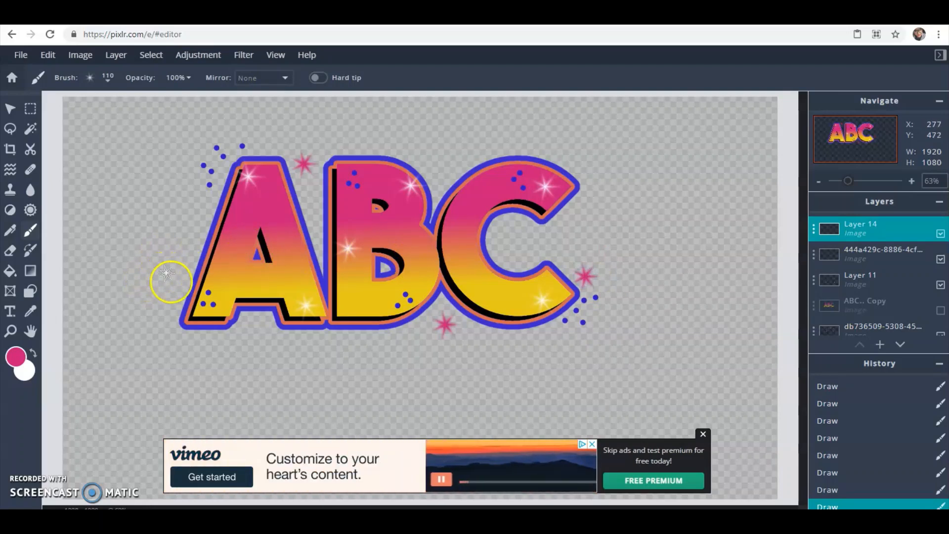
pyautogui.click(183, 257)
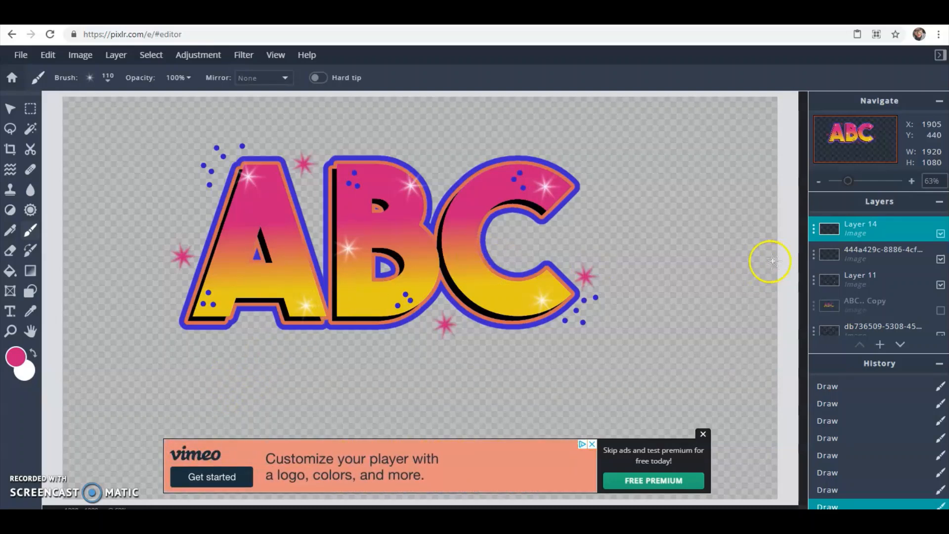
# Move the starburst layer to the bottom of the layer stack and collapse the history list.
pyautogui.click(901, 347)
pyautogui.click(901, 347)
pyautogui.click(901, 347)
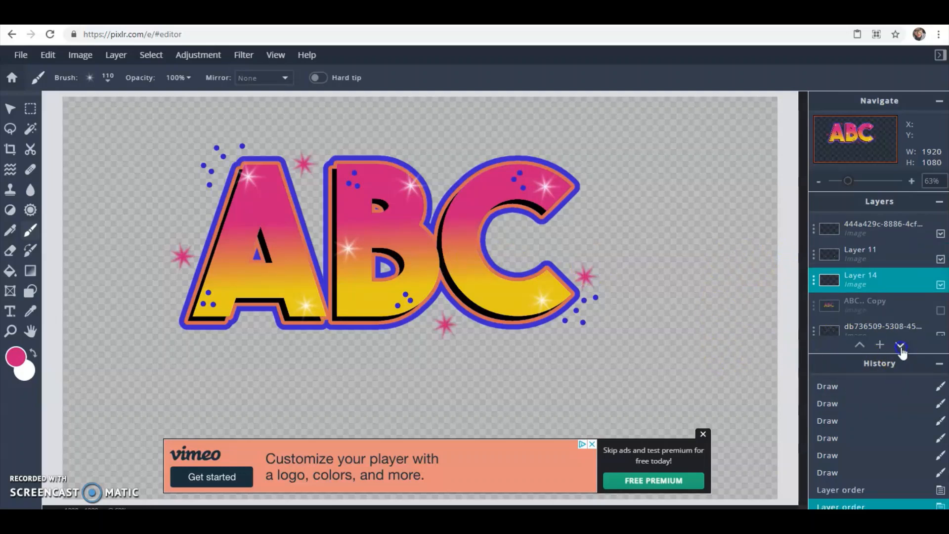
pyautogui.click(900, 347)
pyautogui.click(900, 346)
pyautogui.click(901, 347)
pyautogui.click(886, 347)
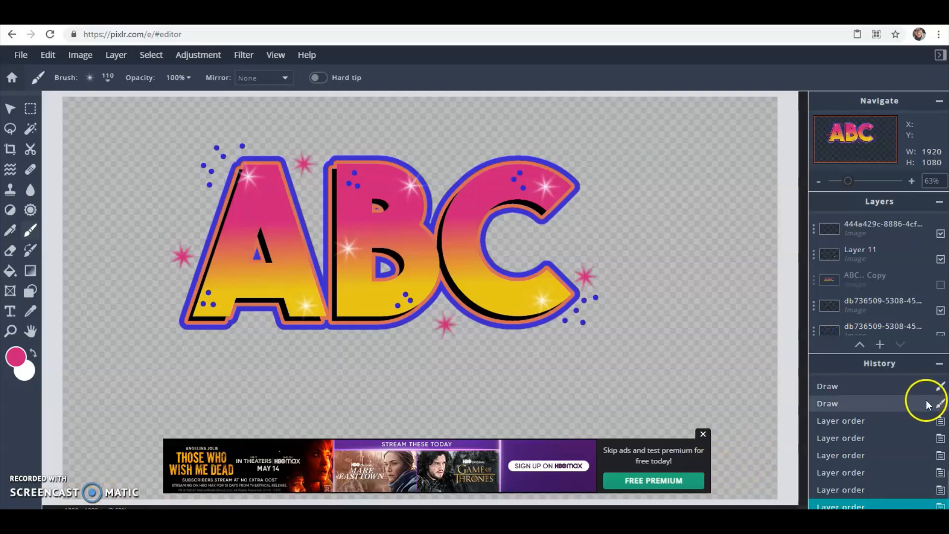
pyautogui.click(939, 366)
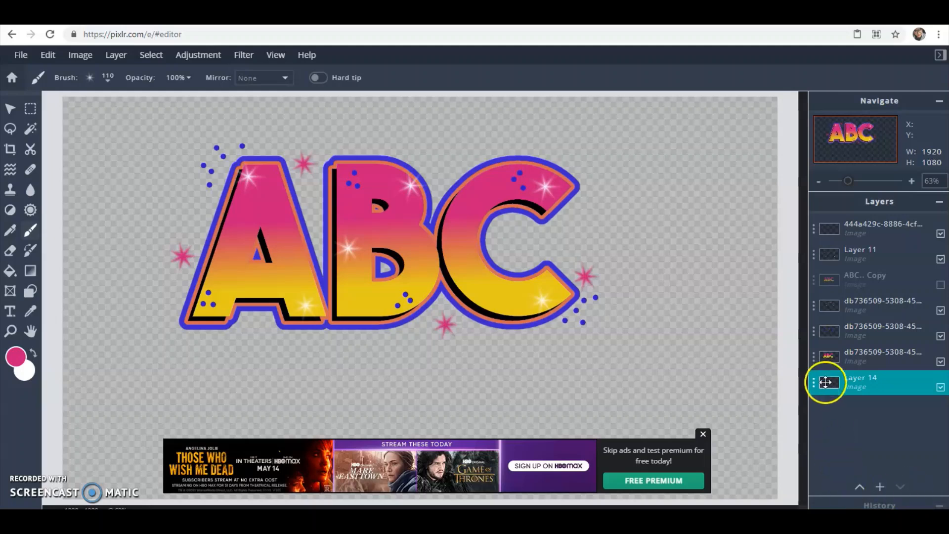
# Toggle the visibility of the starburst layer and the outline layers off and on to check what each one contains.
pyautogui.click(941, 389)
pyautogui.click(940, 389)
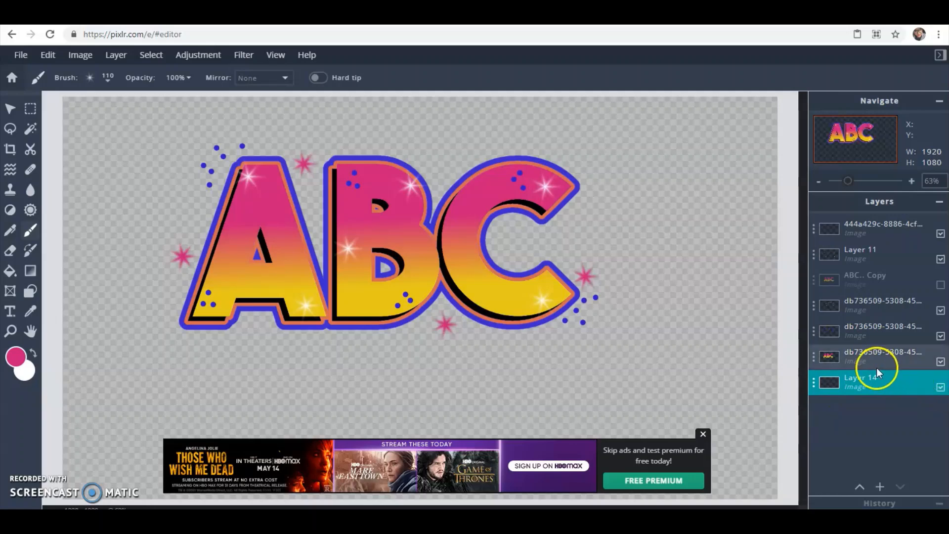
pyautogui.click(940, 336)
pyautogui.click(940, 336)
pyautogui.click(941, 337)
pyautogui.click(941, 336)
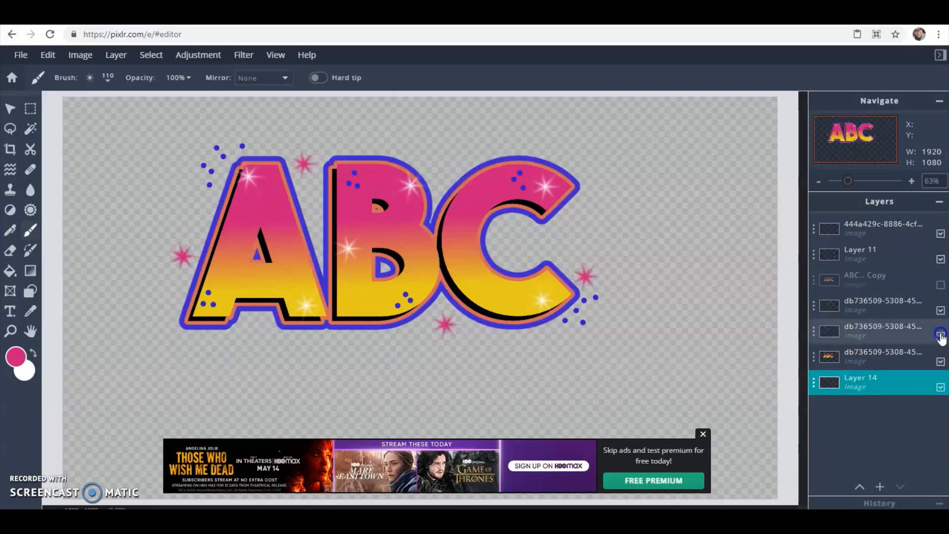
pyautogui.click(941, 311)
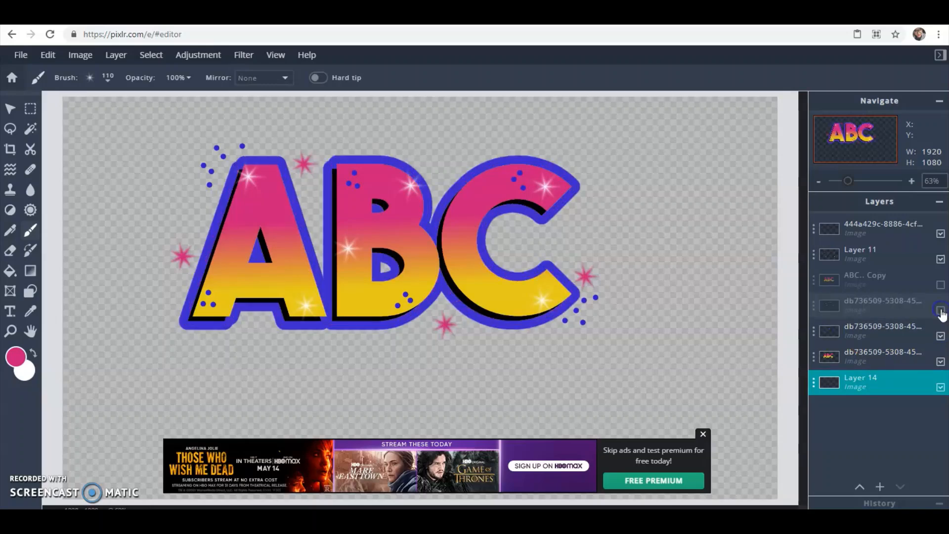
pyautogui.click(941, 311)
# Show and select the inner outline layer around the letters, and open a Fill on it, trying pale pink #D9C4CF.
pyautogui.click(917, 311)
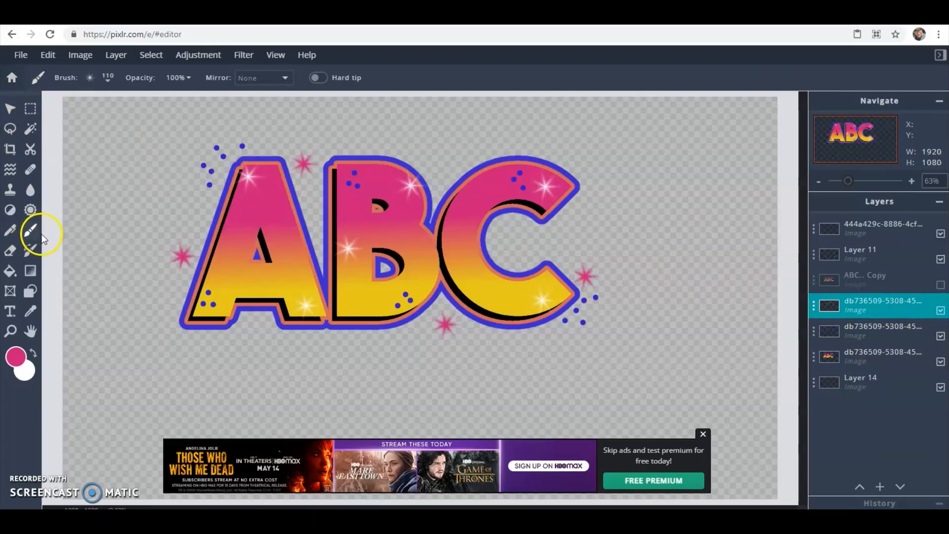
pyautogui.click(47, 55)
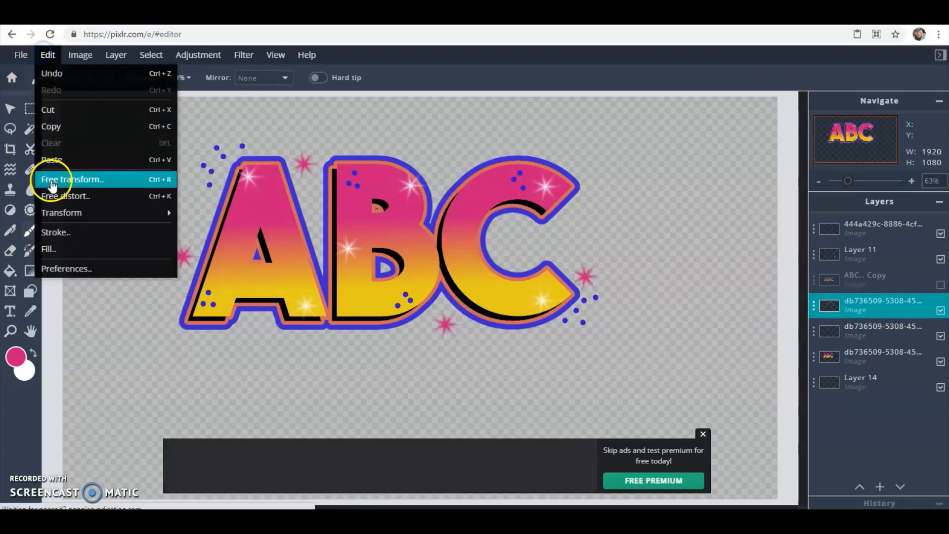
pyautogui.click(55, 249)
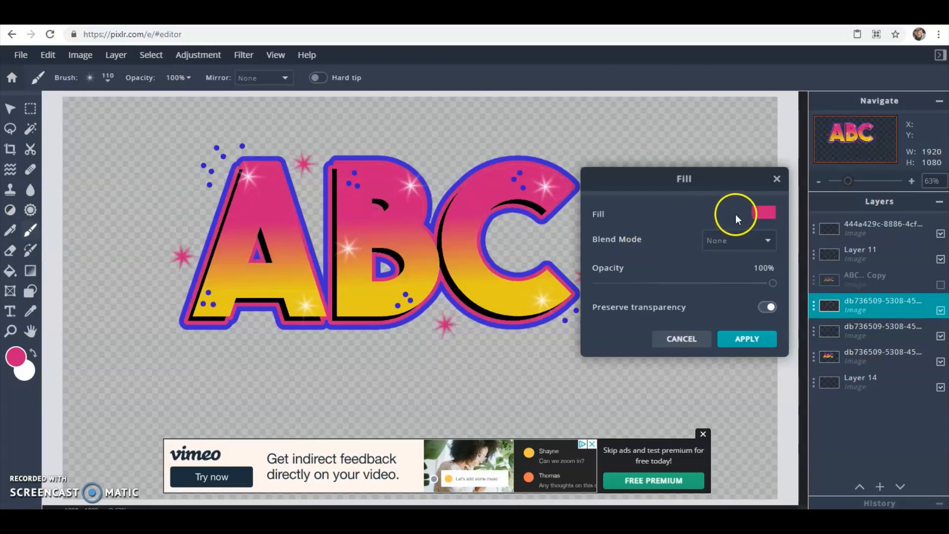
pyautogui.click(763, 212)
pyautogui.click(692, 292)
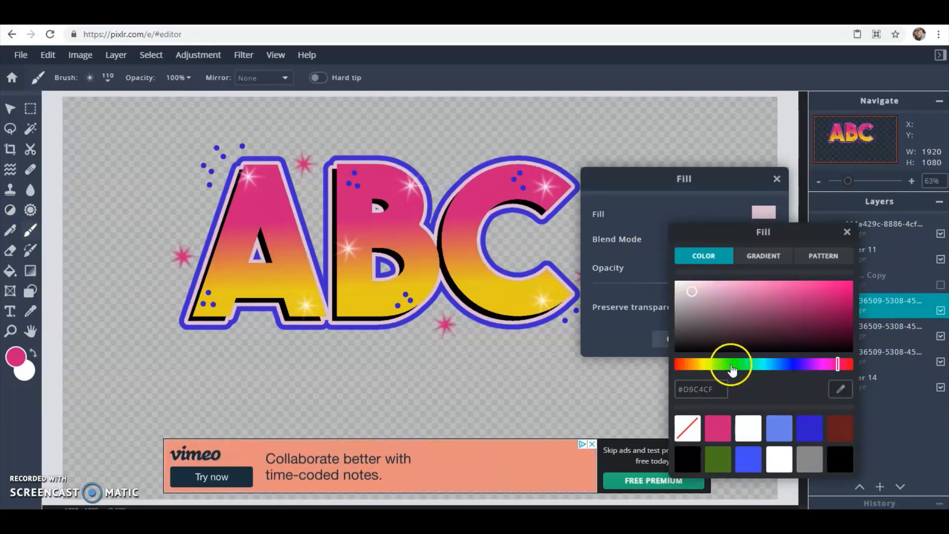
# Try teal #28B9B9, olive #B6B928, yellow #F5F936 and orange #F9AE36 as the fill colour of the inner outline.
pyautogui.click(765, 364)
pyautogui.moveTo(802, 306); pyautogui.dragTo(815, 300)
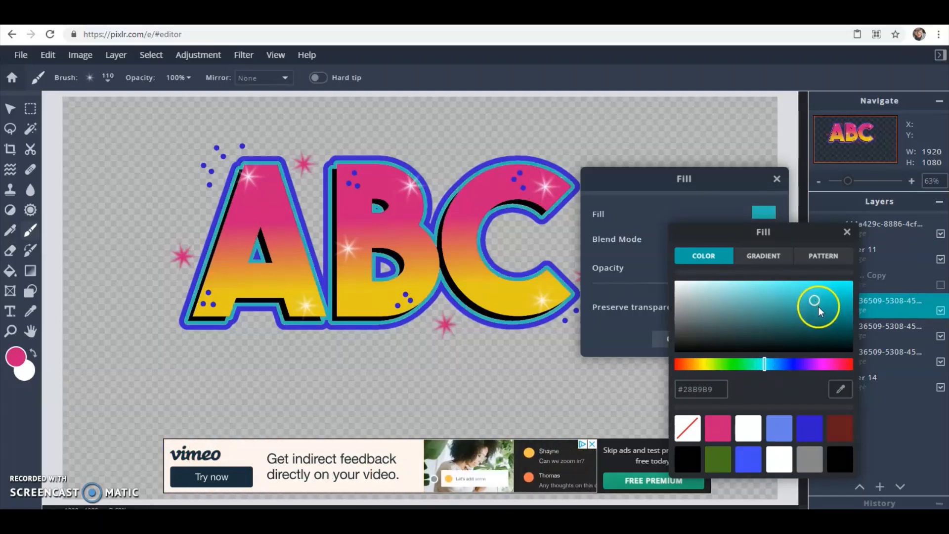
pyautogui.click(712, 364)
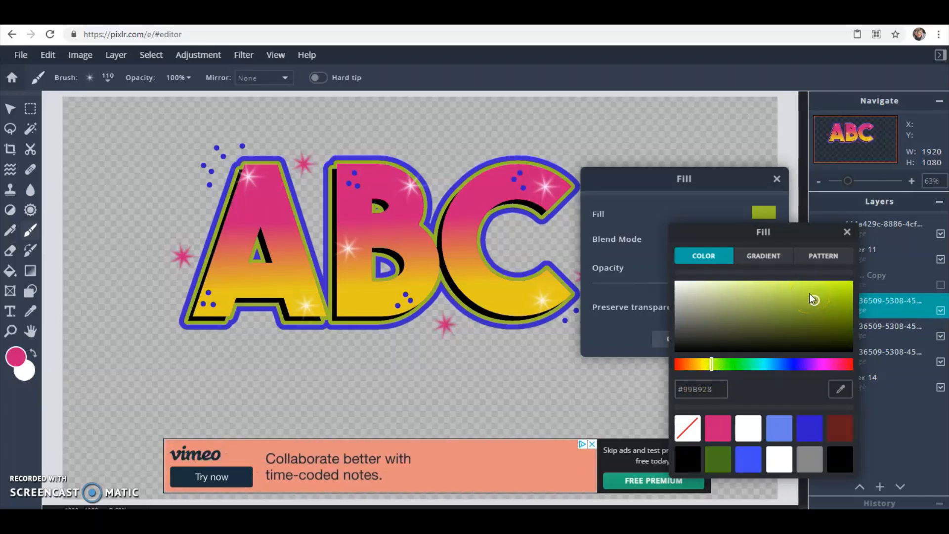
pyautogui.click(689, 381)
pyautogui.click(705, 364)
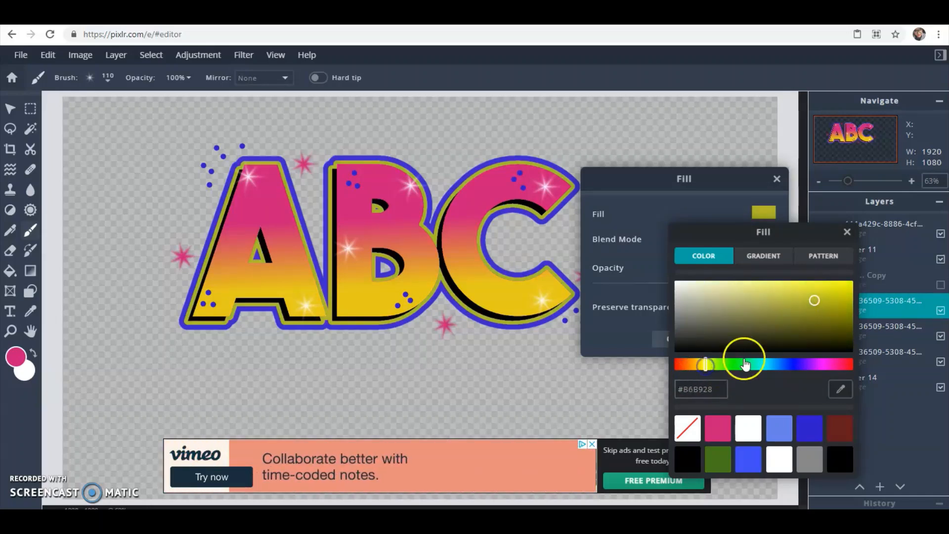
pyautogui.click(814, 284)
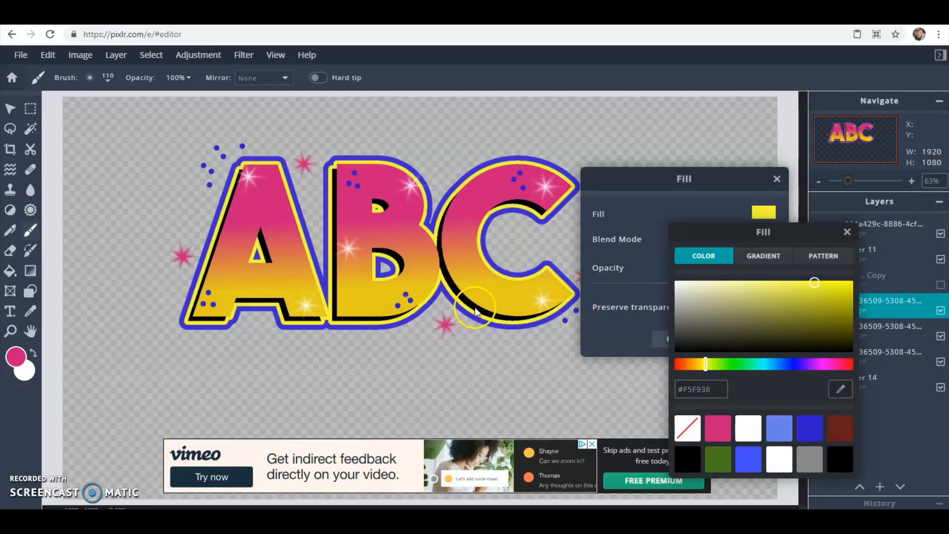
pyautogui.click(693, 365)
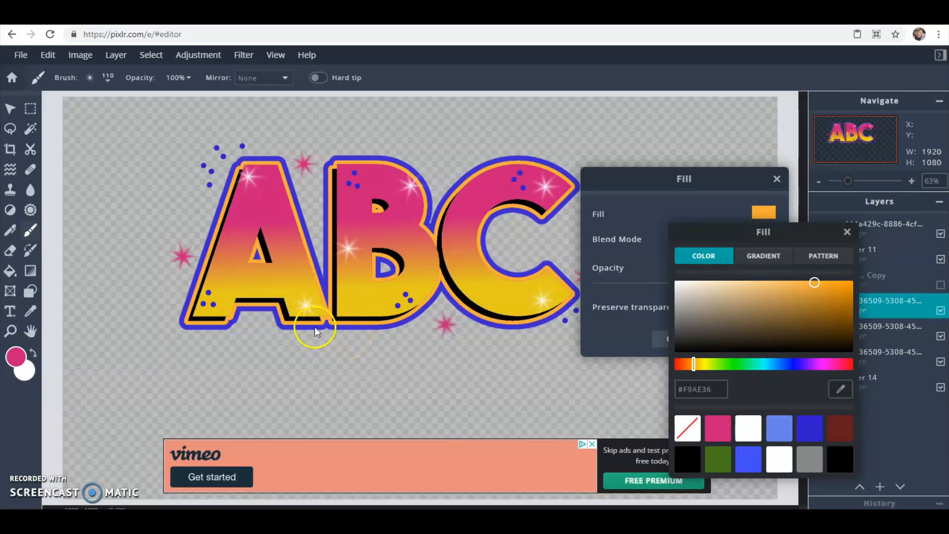
# Soften the fill colour, change its hue to pink #E389AC and apply the fill to the inner outline.
pyautogui.moveTo(728, 292); pyautogui.dragTo(746, 289)
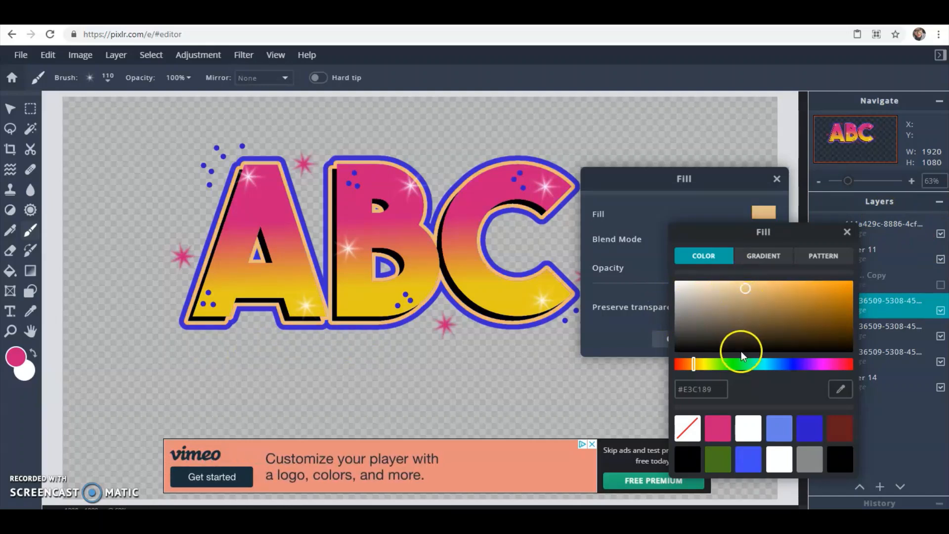
pyautogui.click(740, 363)
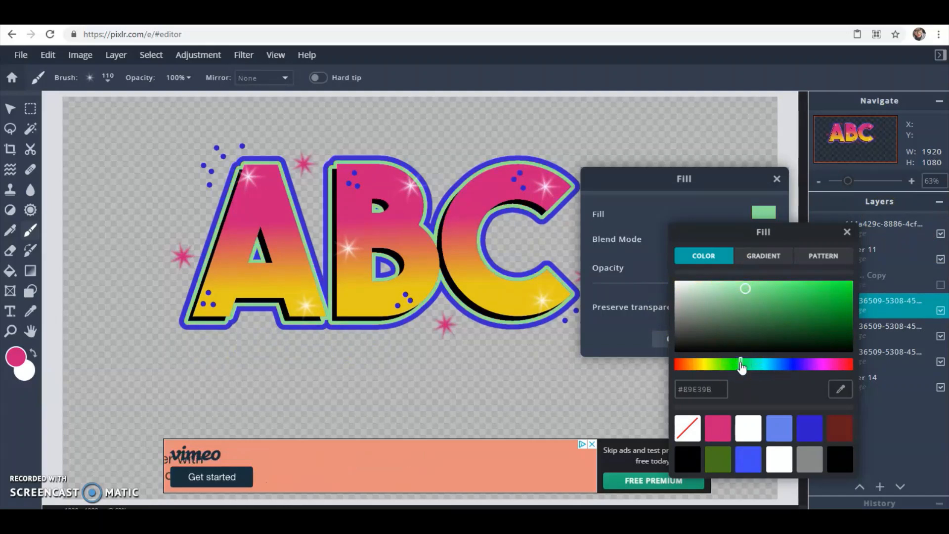
pyautogui.click(803, 286)
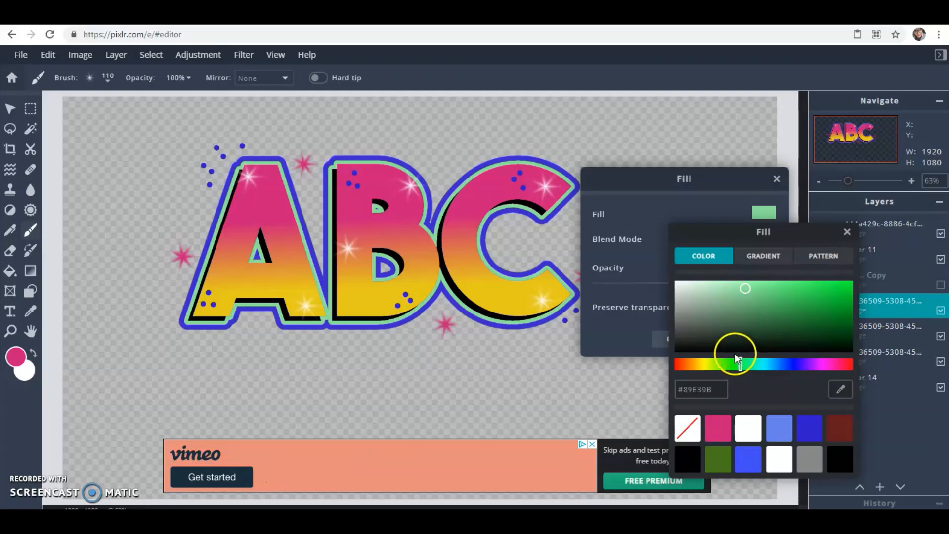
pyautogui.click(687, 364)
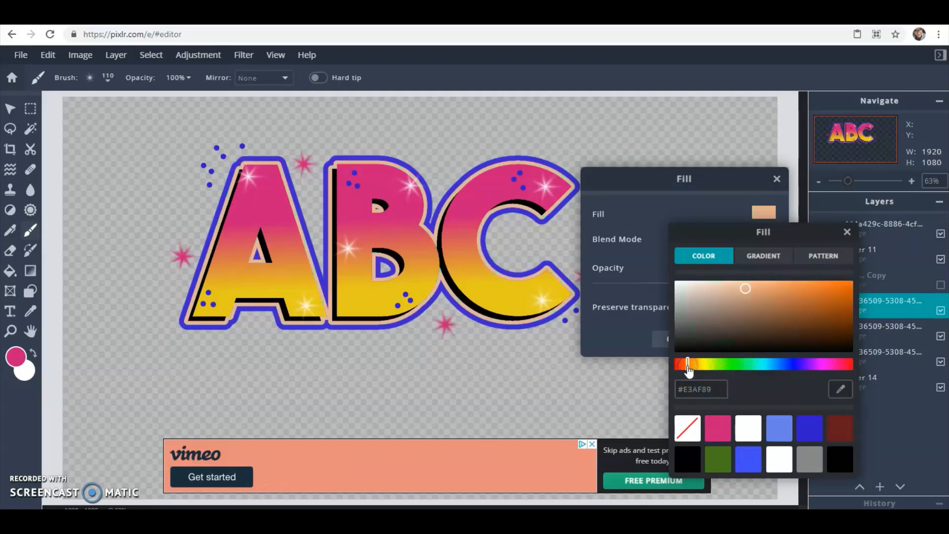
pyautogui.click(843, 364)
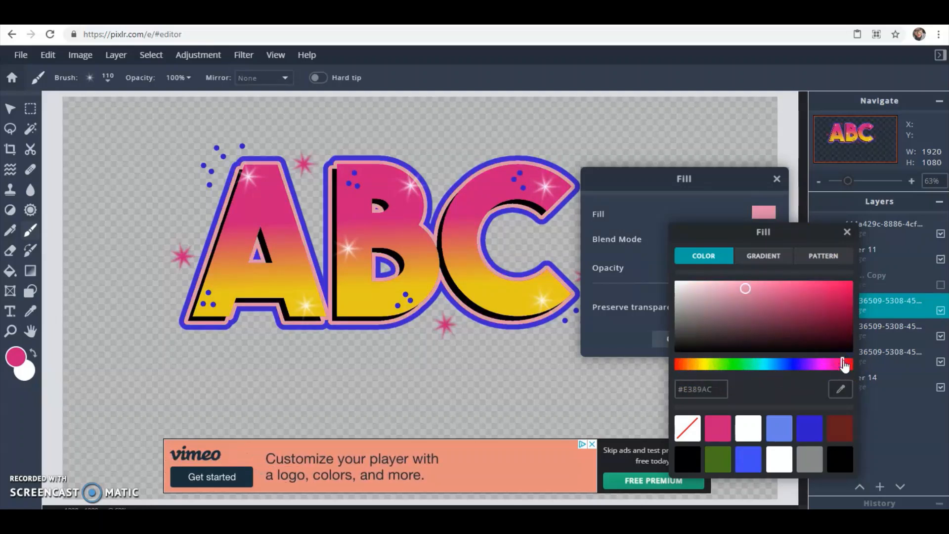
pyautogui.click(847, 232)
pyautogui.click(743, 339)
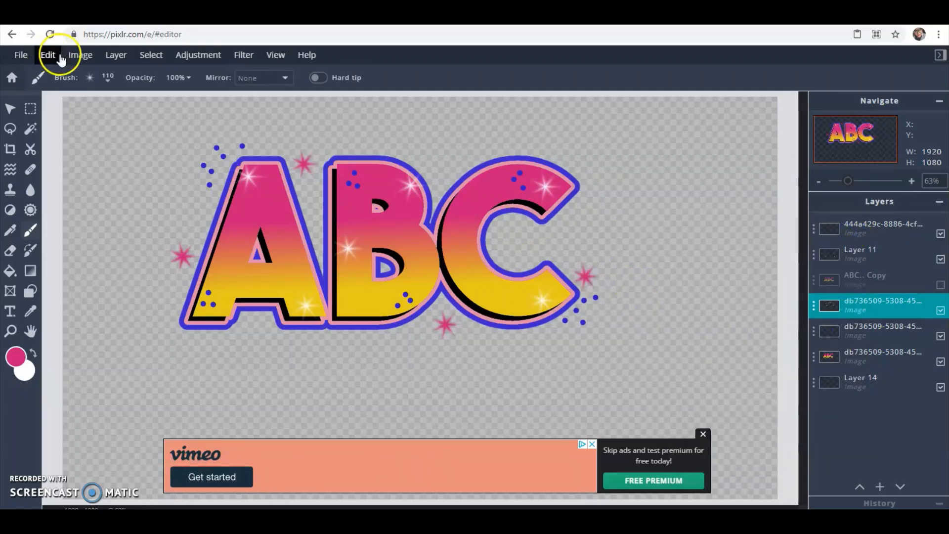
# Apply a Gaussian blur with an amount of 35 to the pink inner outline layer.
pyautogui.click(117, 55)
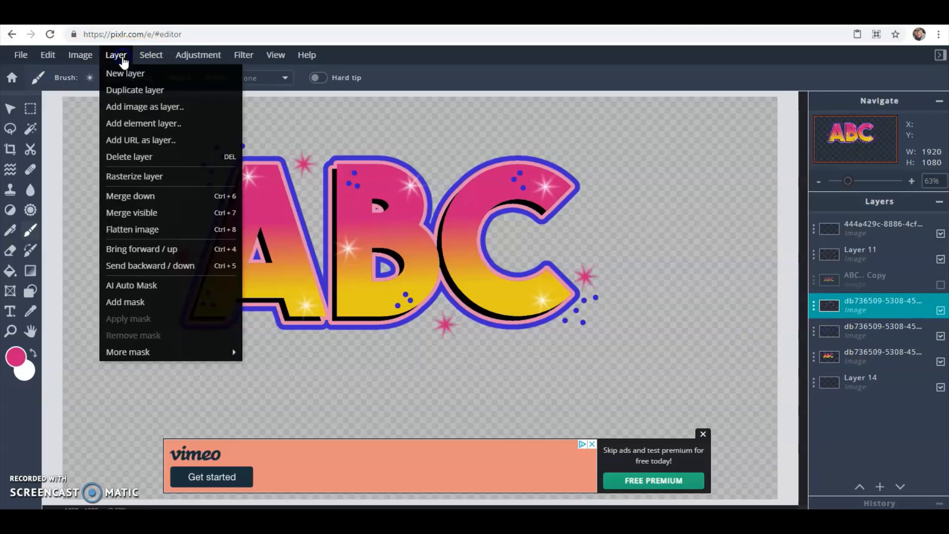
pyautogui.click(184, 56)
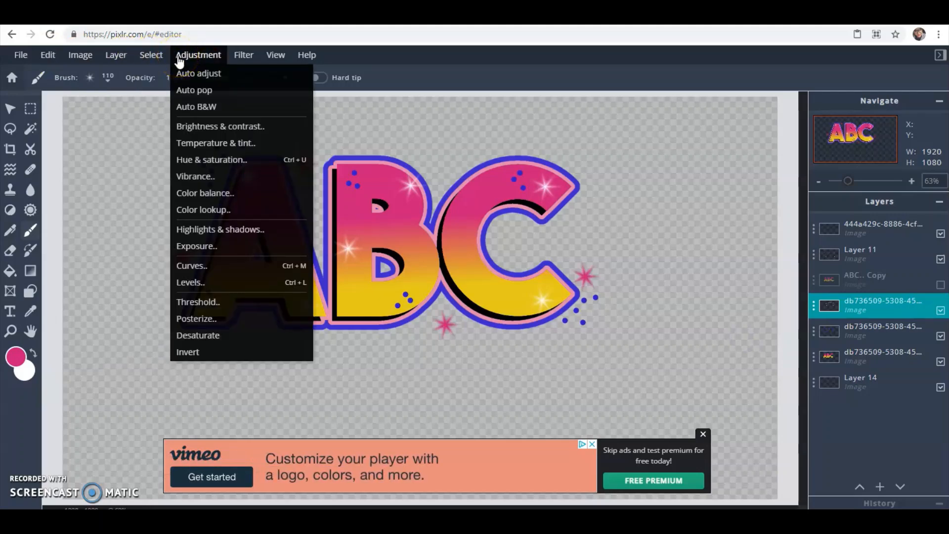
pyautogui.click(243, 56)
pyautogui.moveTo(303, 100)
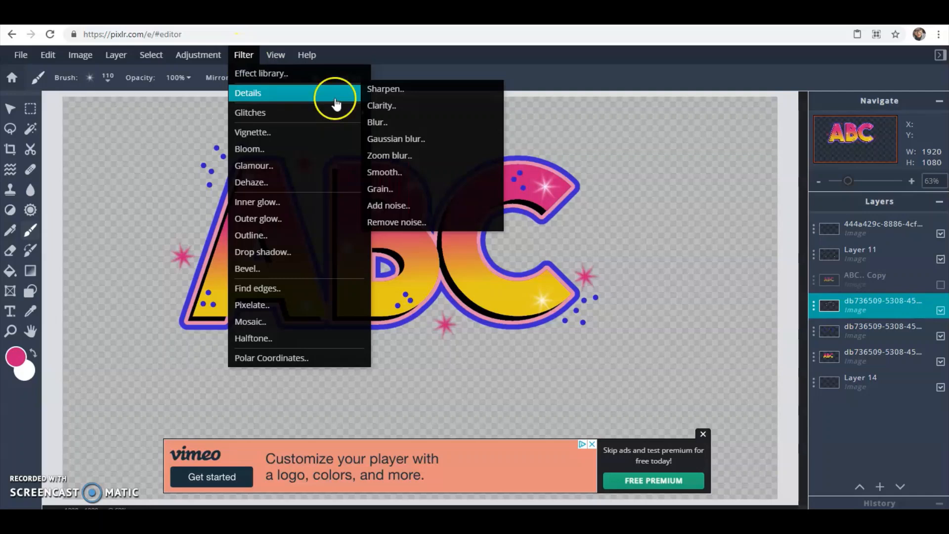
pyautogui.click(395, 139)
pyautogui.moveTo(694, 217); pyautogui.dragTo(761, 124)
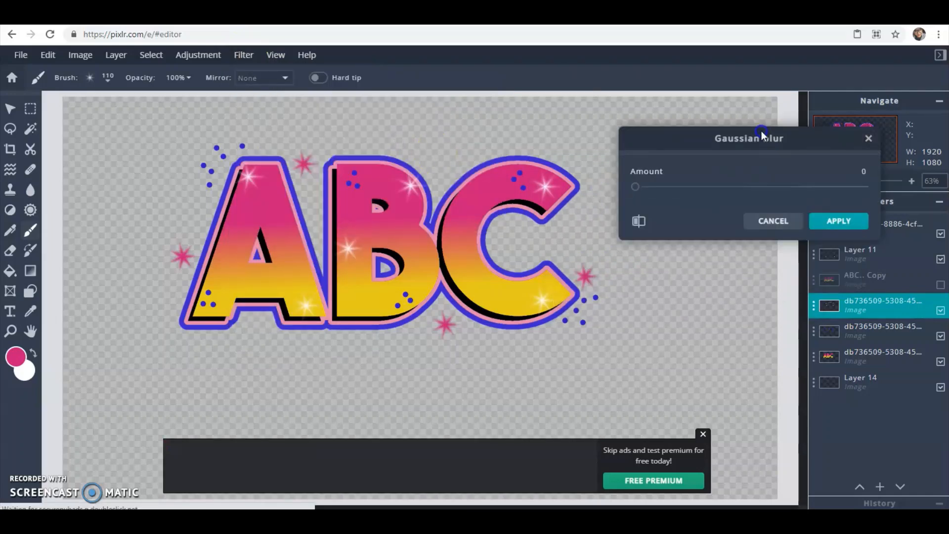
pyautogui.click(639, 174)
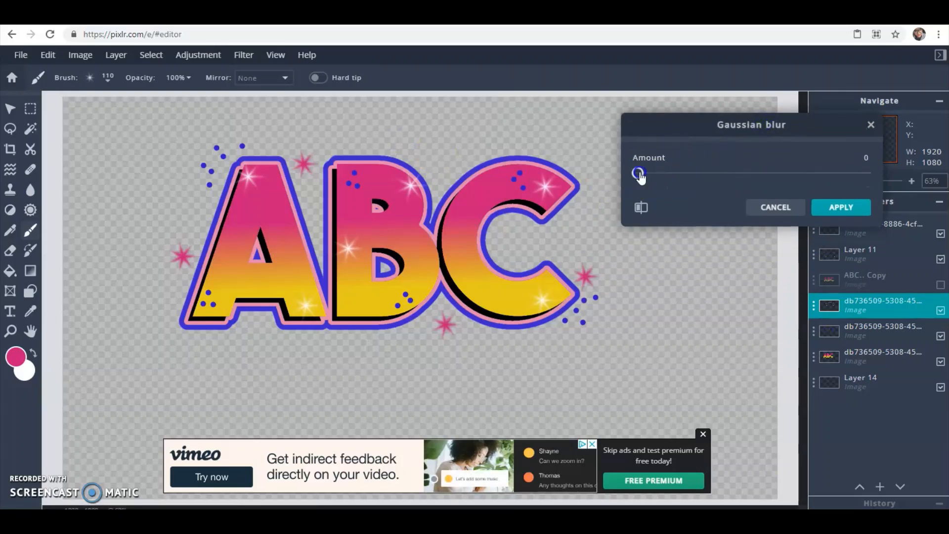
pyautogui.moveTo(662, 177); pyautogui.dragTo(698, 176)
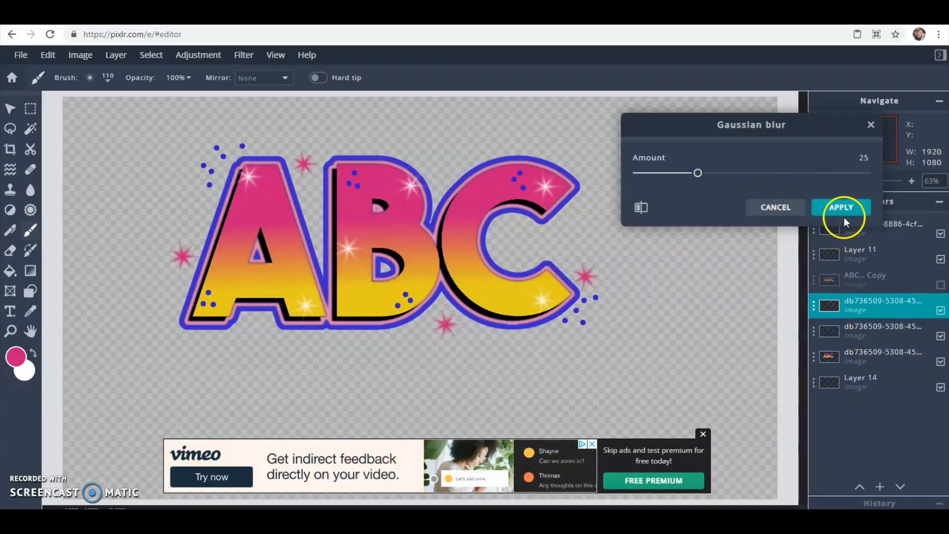
pyautogui.moveTo(697, 173); pyautogui.dragTo(733, 174)
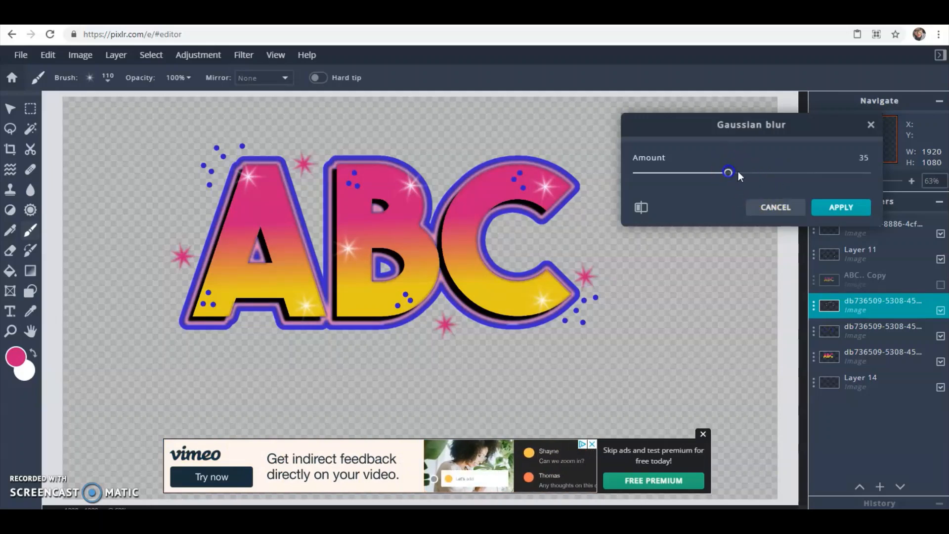
pyautogui.click(843, 206)
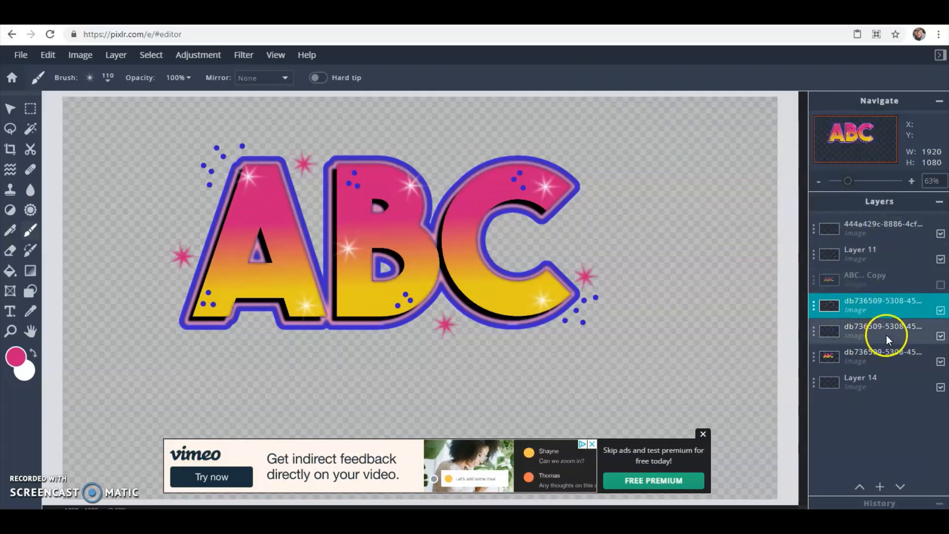
# Select the blue outer outline layer and set the brush to the hard round 20 px preset.
pyautogui.click(906, 327)
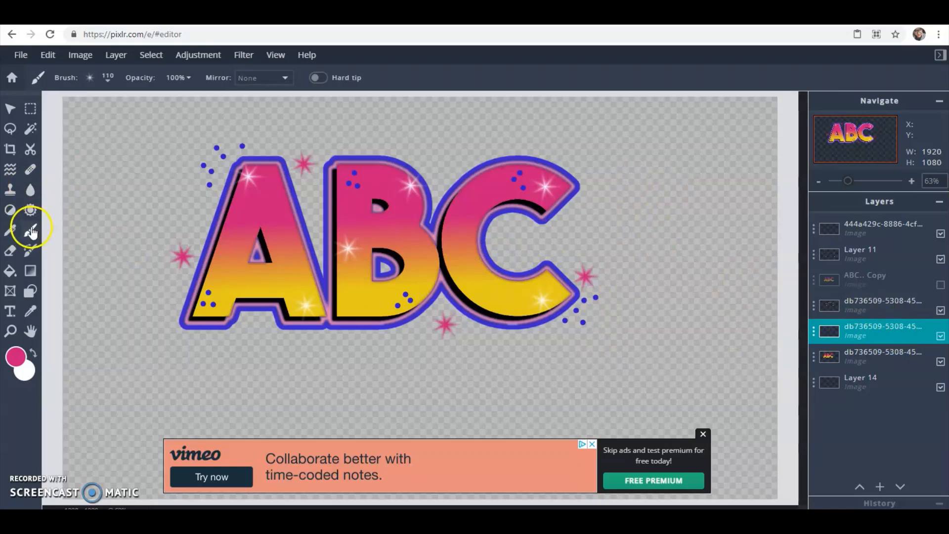
pyautogui.click(108, 80)
pyautogui.click(108, 81)
pyautogui.click(108, 82)
pyautogui.click(181, 251)
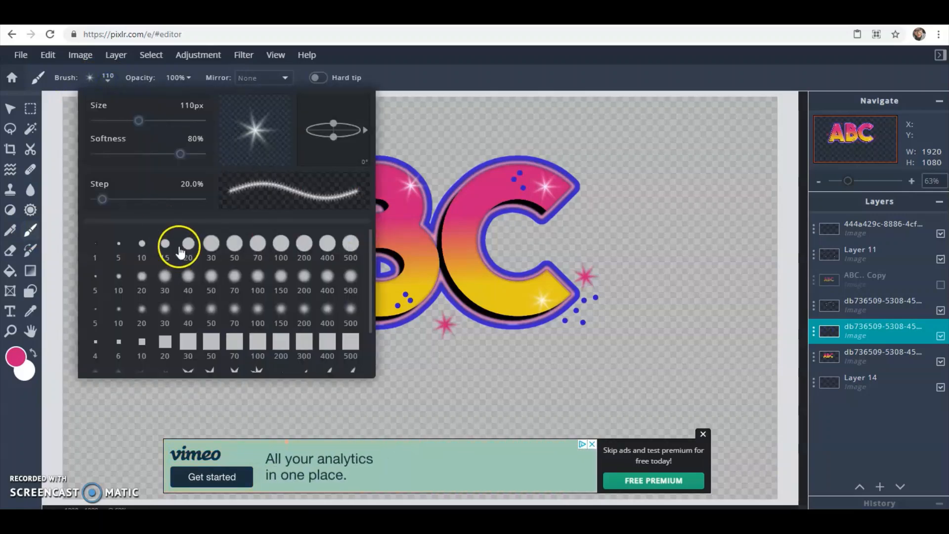
# Sample the outer outline's blue (#3C29CD) as the brush colour and paint over the gap in the B's lower hole.
pyautogui.click(9, 365)
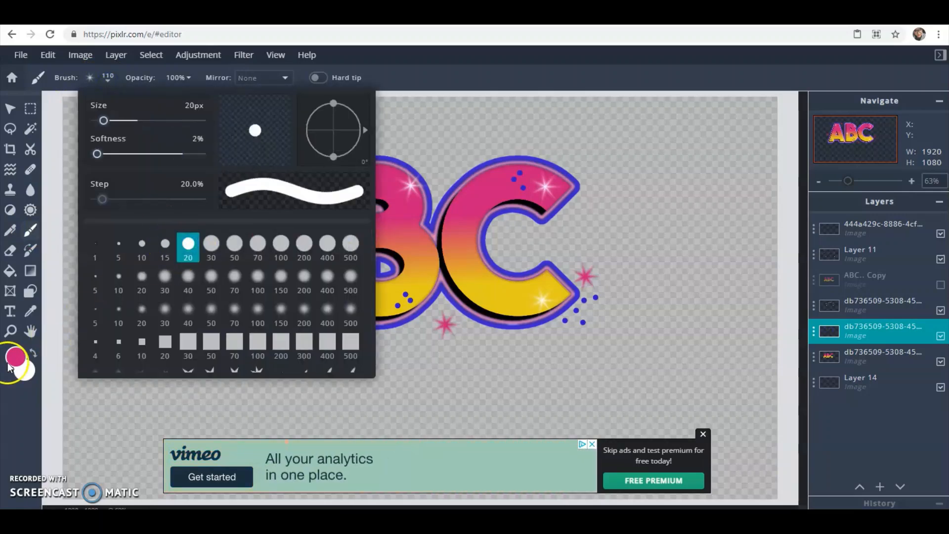
pyautogui.click(15, 357)
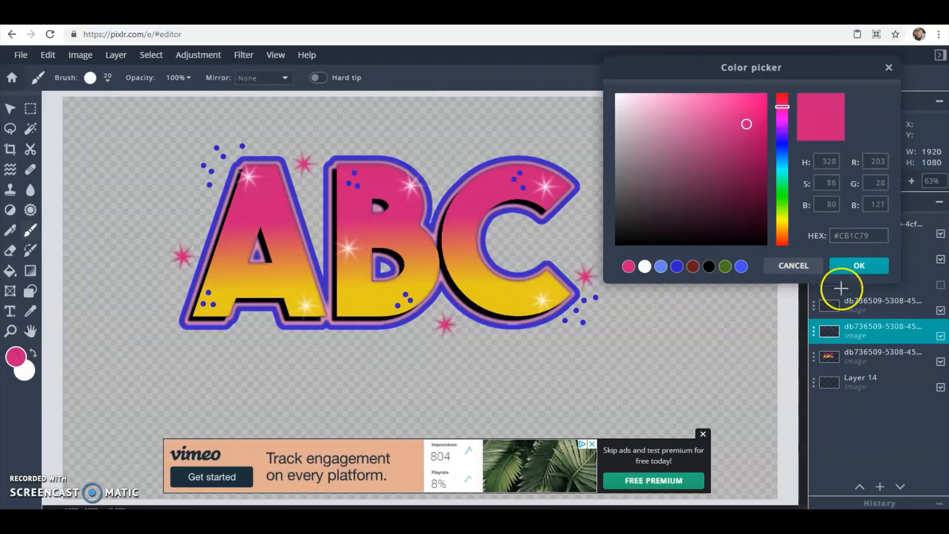
pyautogui.click(179, 324)
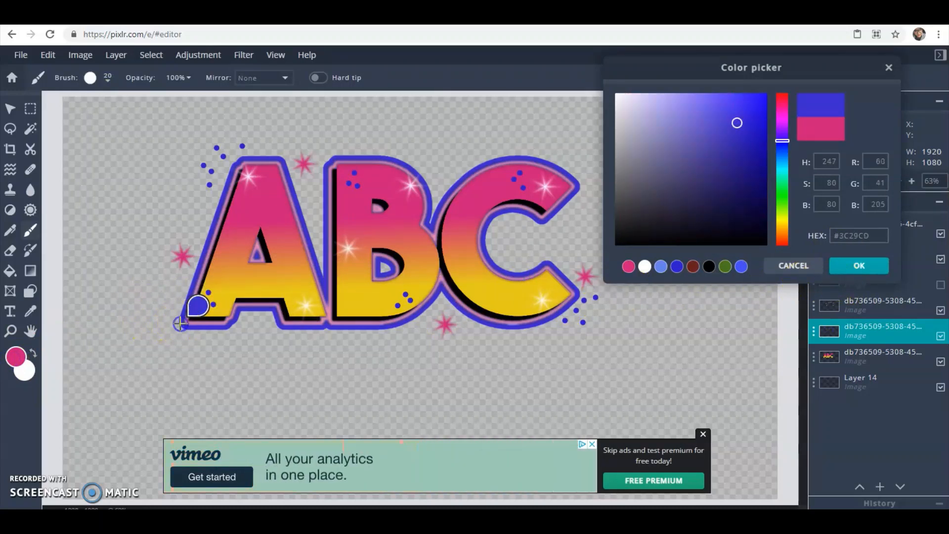
pyautogui.click(859, 265)
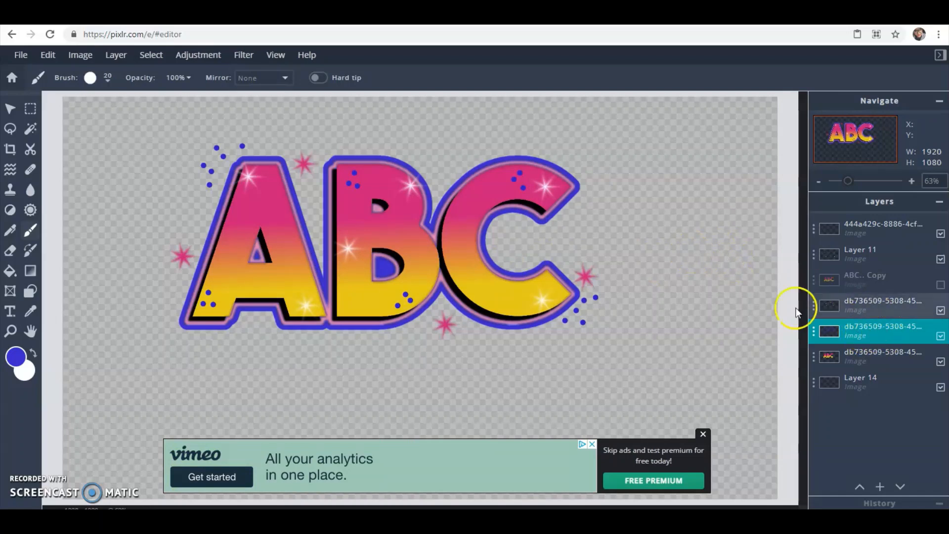
# Apply a Gaussian blur with an amount of 30 to the blue outer outline layer, and select the gradient lettering layer.
pyautogui.click(244, 55)
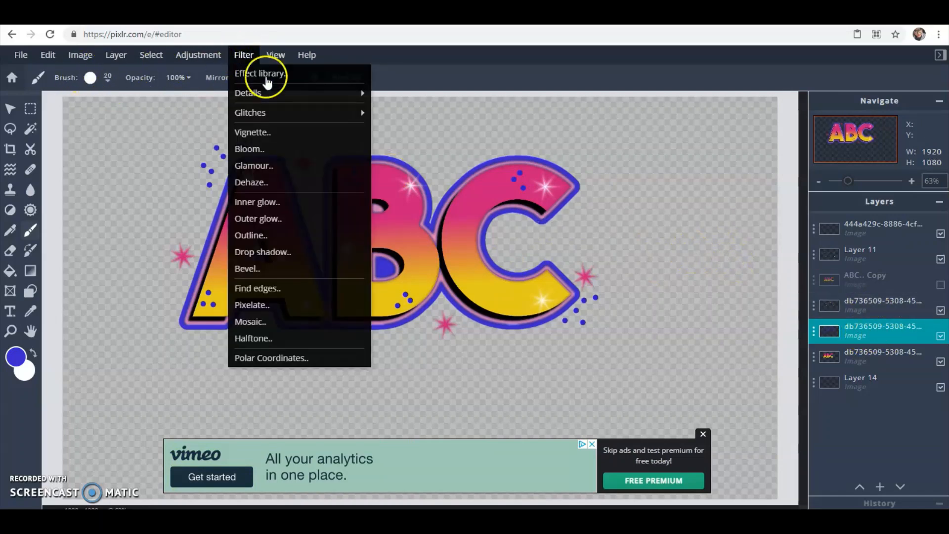
pyautogui.moveTo(297, 93)
pyautogui.click(408, 138)
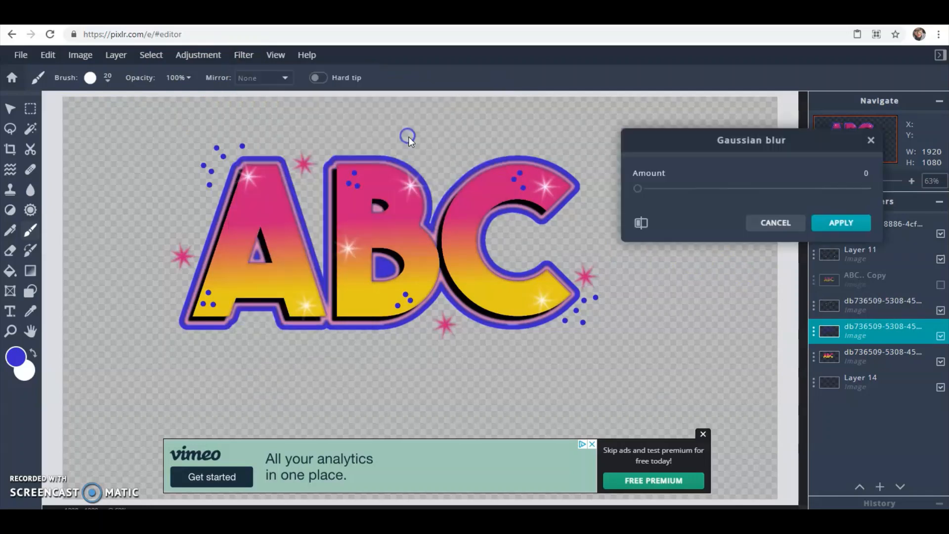
pyautogui.moveTo(641, 191); pyautogui.dragTo(651, 192)
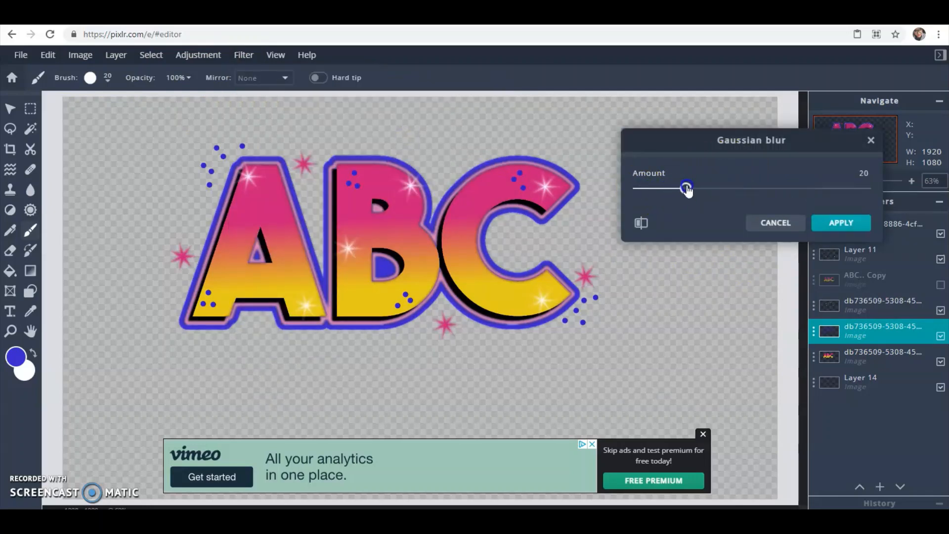
pyautogui.moveTo(699, 185); pyautogui.dragTo(704, 185)
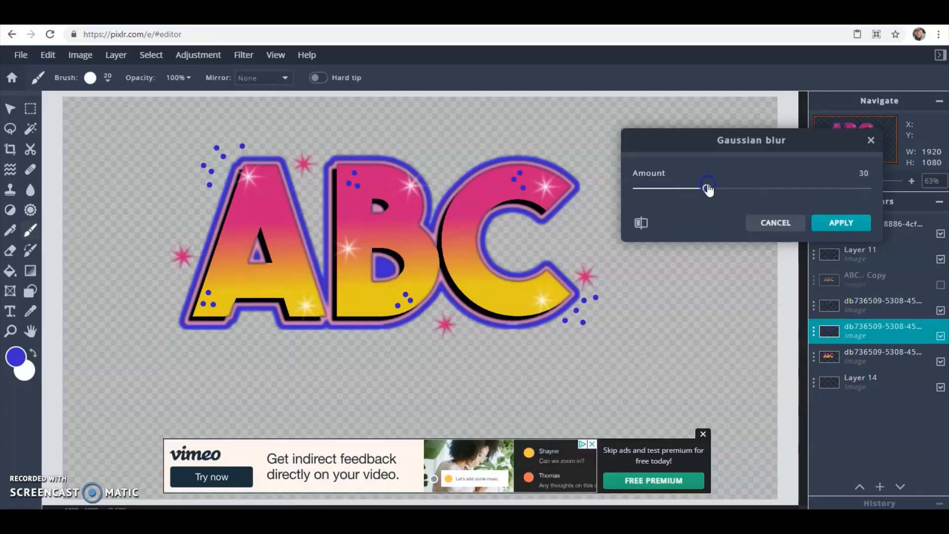
pyautogui.click(840, 222)
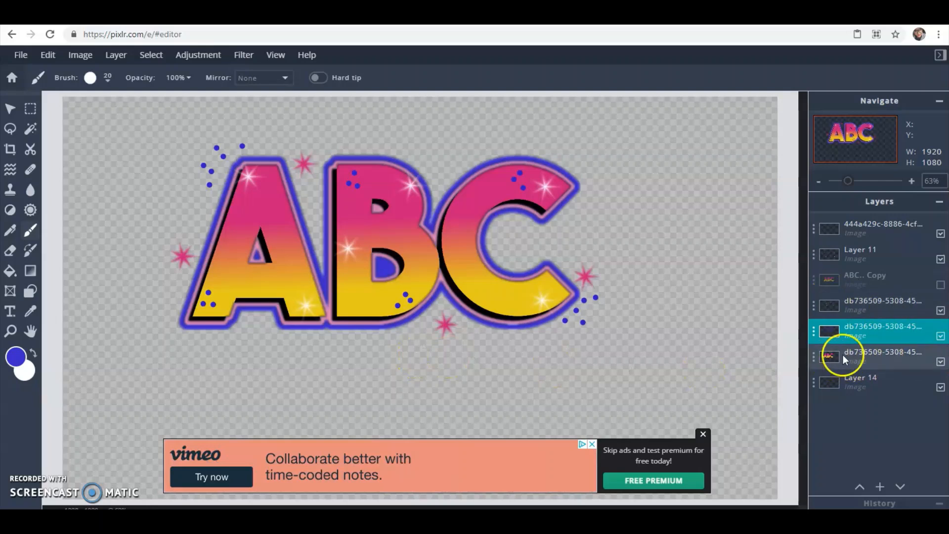
pyautogui.click(870, 356)
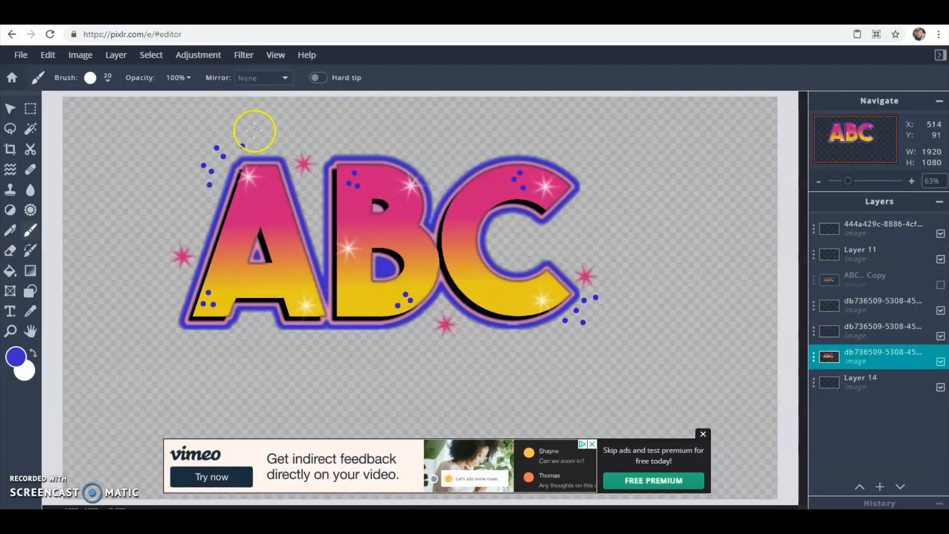
# Apply a Gaussian blur with an amount of 5 to the gradient lettering layer.
pyautogui.click(243, 55)
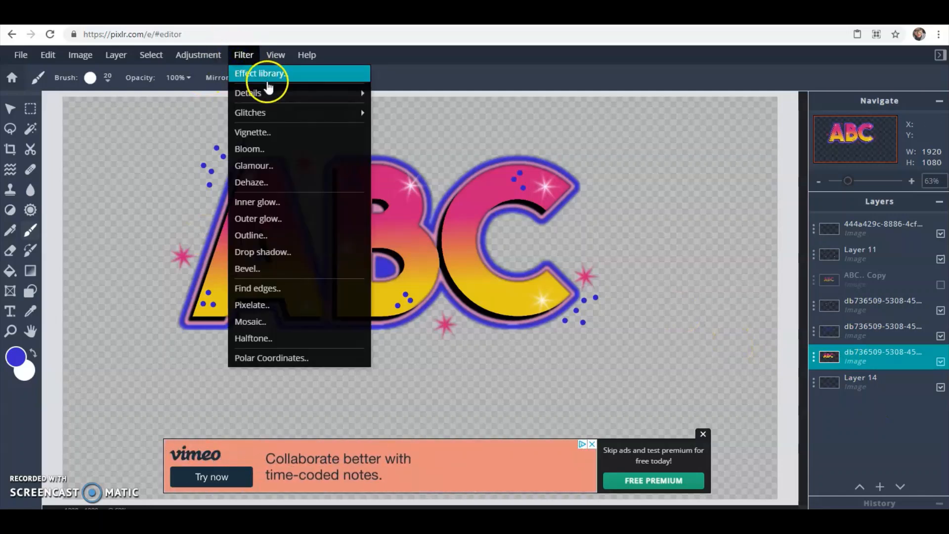
pyautogui.click(254, 74)
pyautogui.click(244, 55)
pyautogui.moveTo(279, 92)
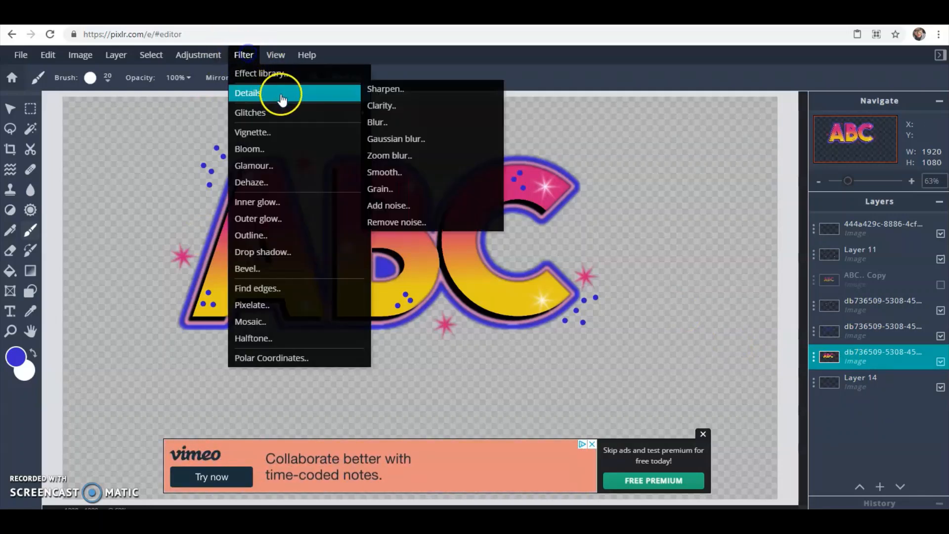
pyautogui.click(414, 139)
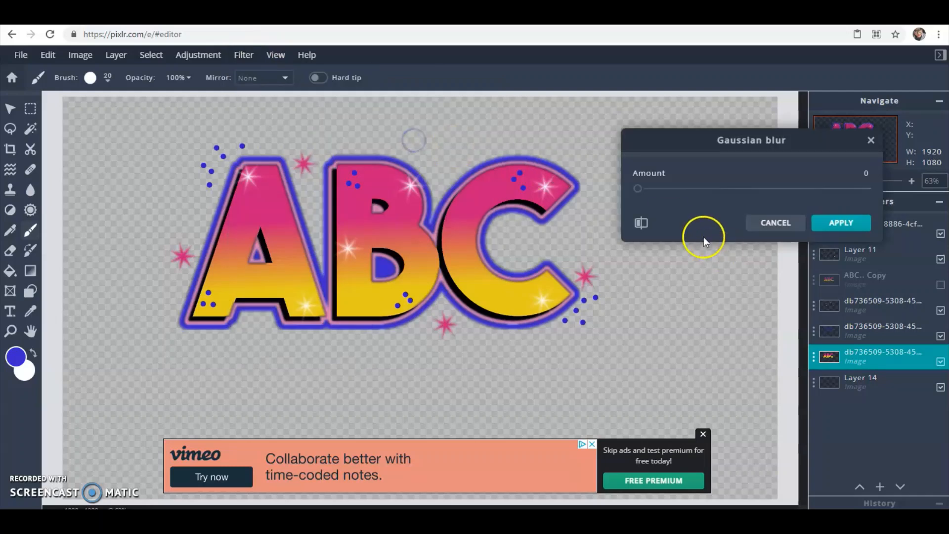
pyautogui.click(640, 189)
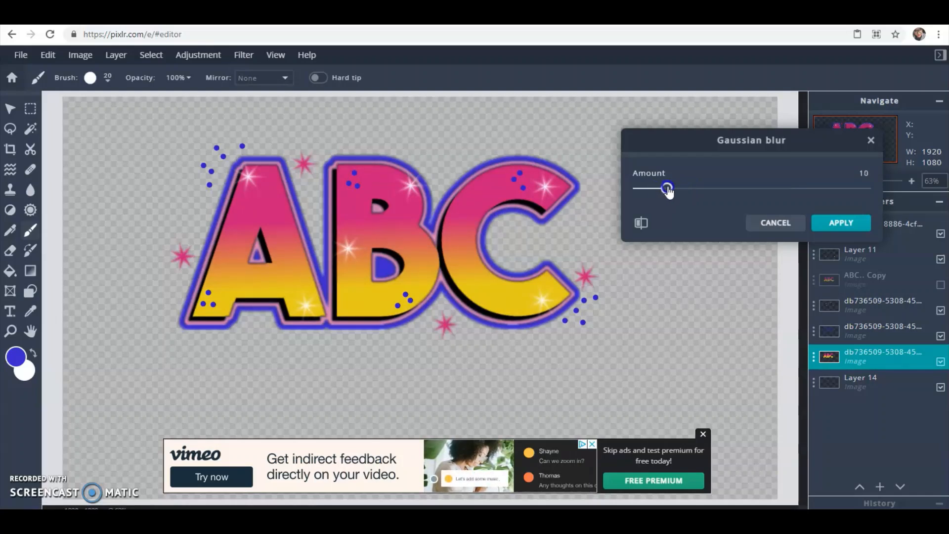
pyautogui.moveTo(665, 191); pyautogui.dragTo(660, 193)
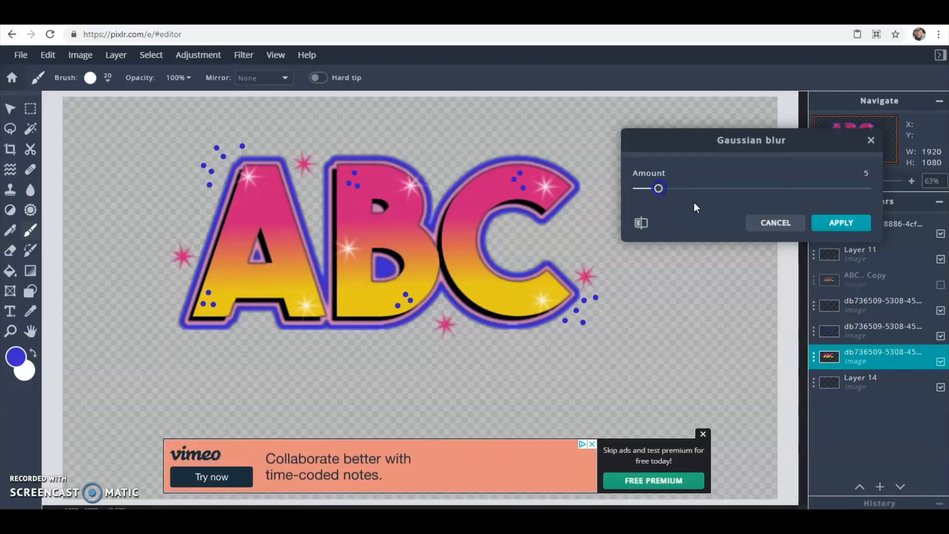
pyautogui.click(829, 223)
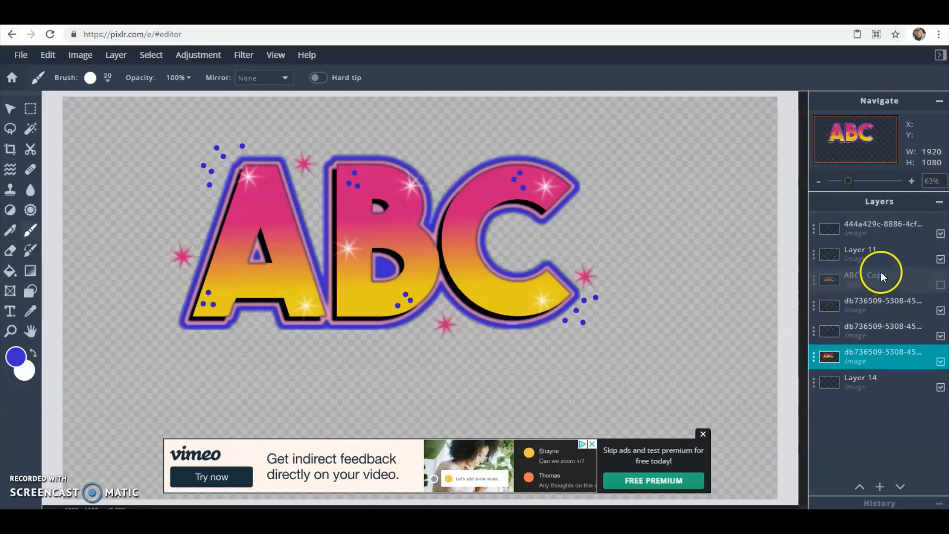
# Toggle the visibility of Layer 11 and the layer above it to identify the blue dots, and select the topmost layer.
pyautogui.click(940, 259)
pyautogui.click(940, 259)
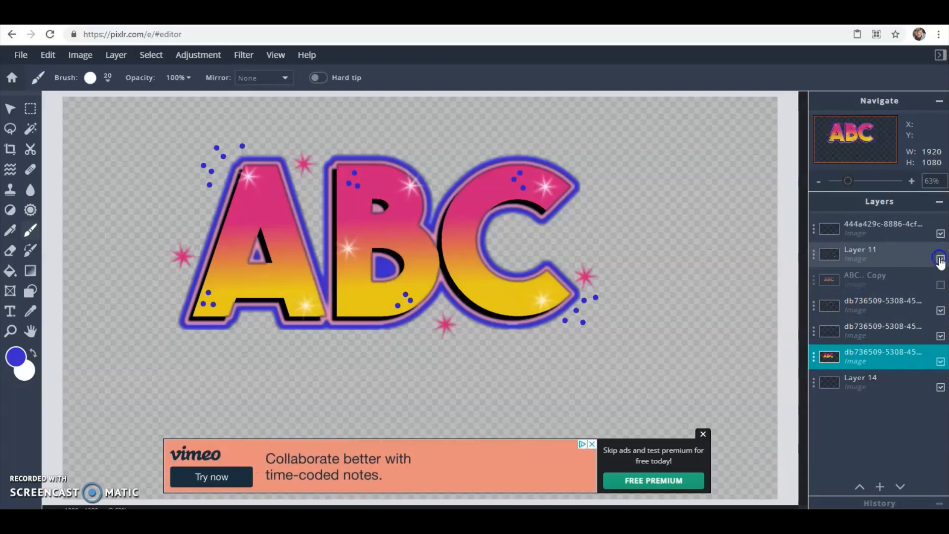
pyautogui.click(940, 234)
pyautogui.click(940, 234)
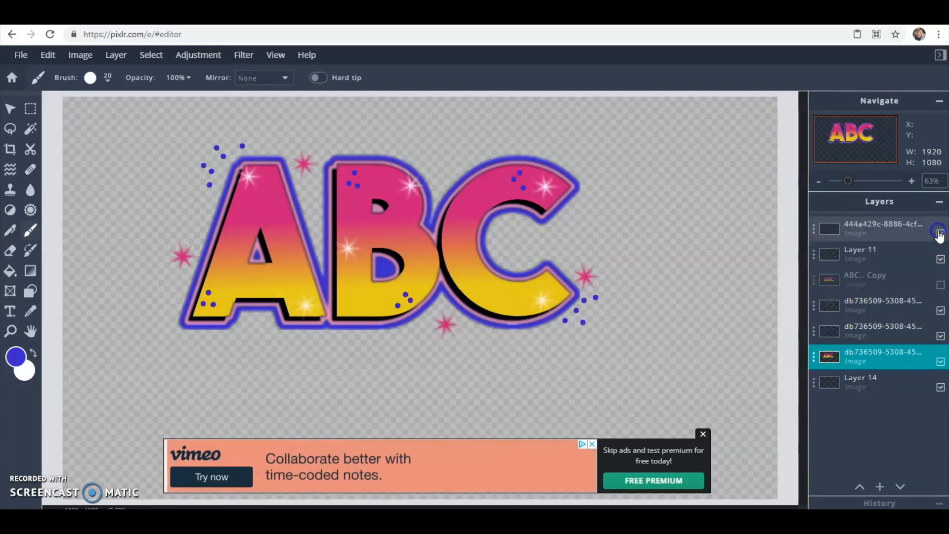
pyautogui.click(880, 231)
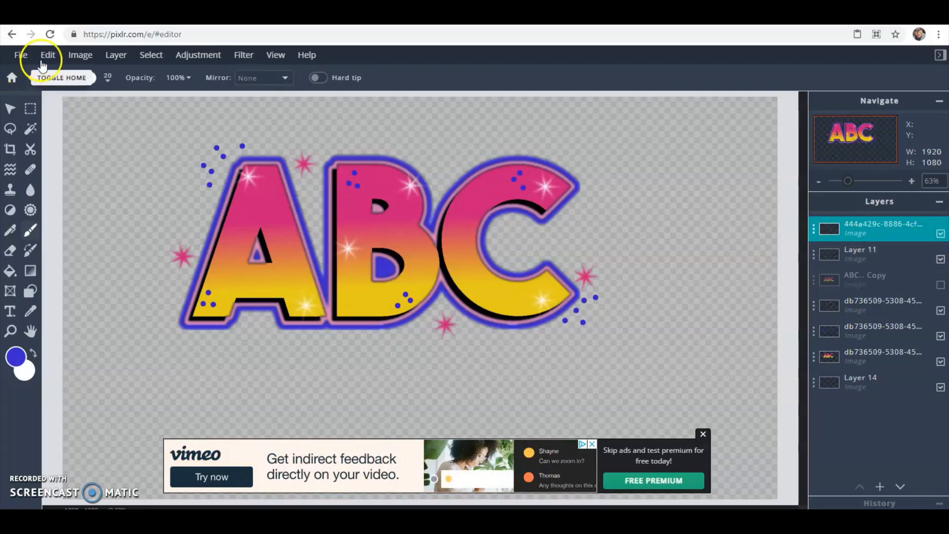
# Duplicate the blue dots layer and hide the upper copy.
pyautogui.click(240, 55)
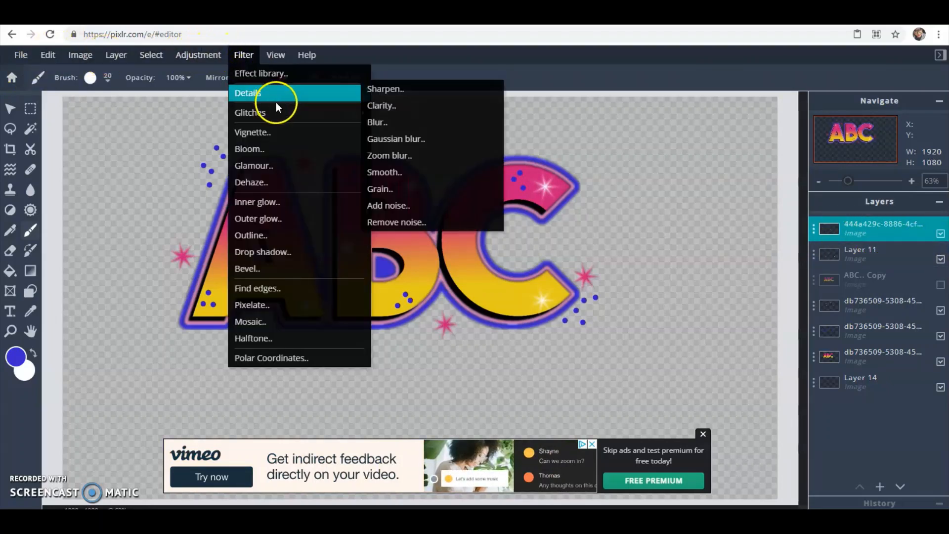
pyautogui.moveTo(280, 114)
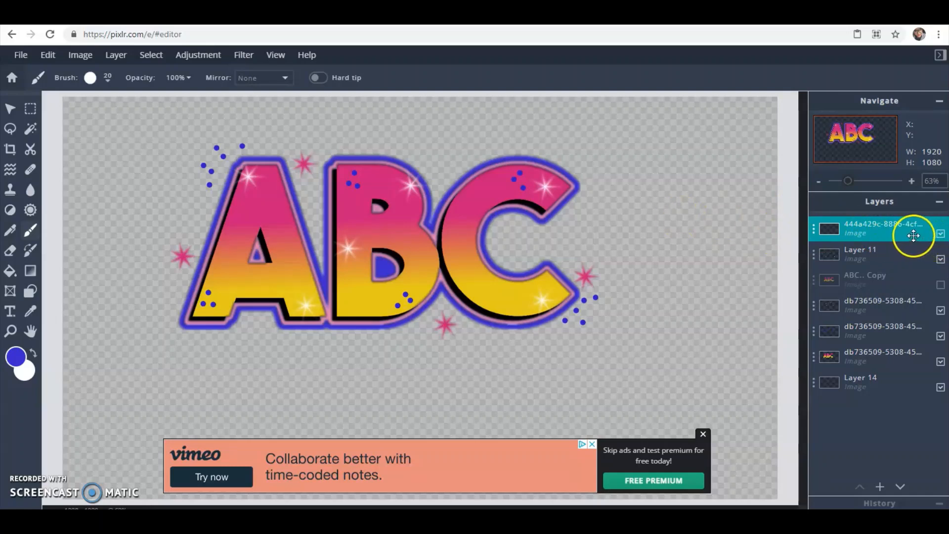
pyautogui.click(52, 57)
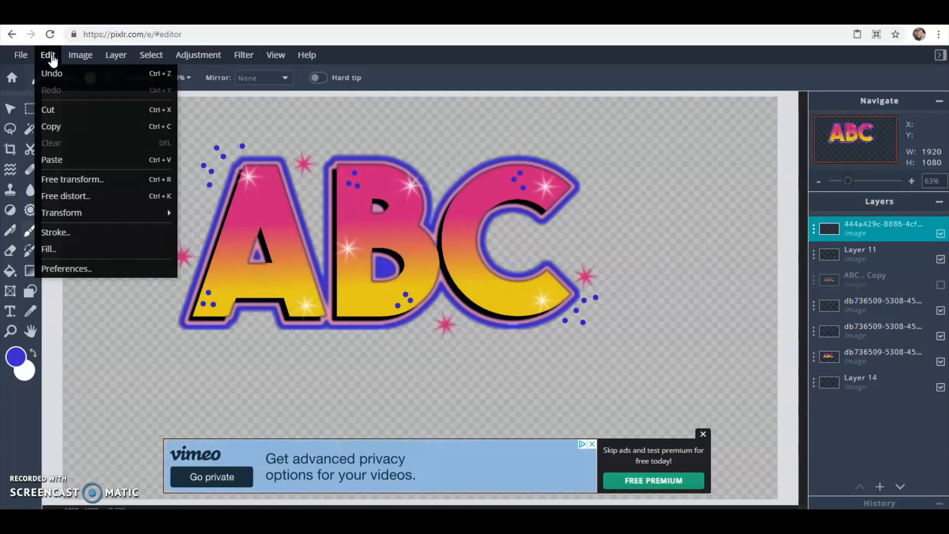
pyautogui.click(151, 57)
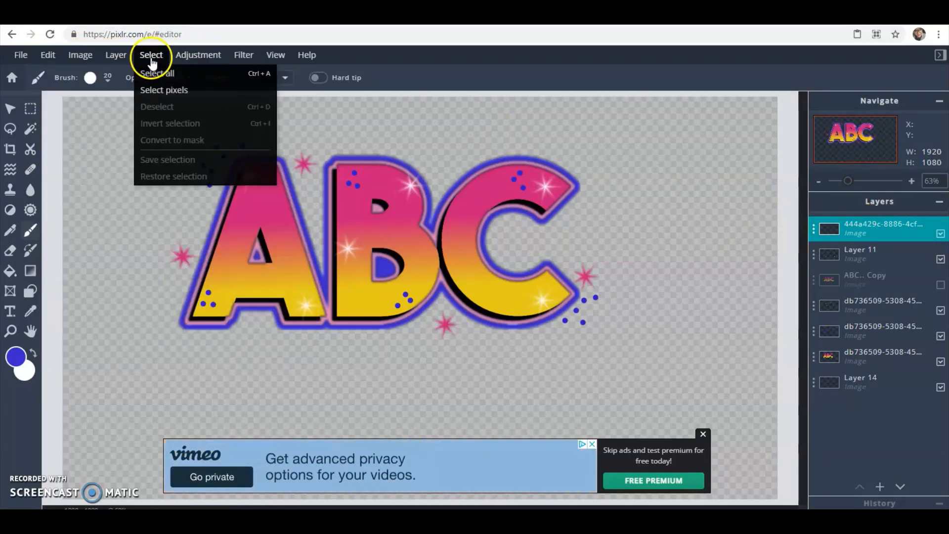
pyautogui.click(126, 60)
pyautogui.click(141, 89)
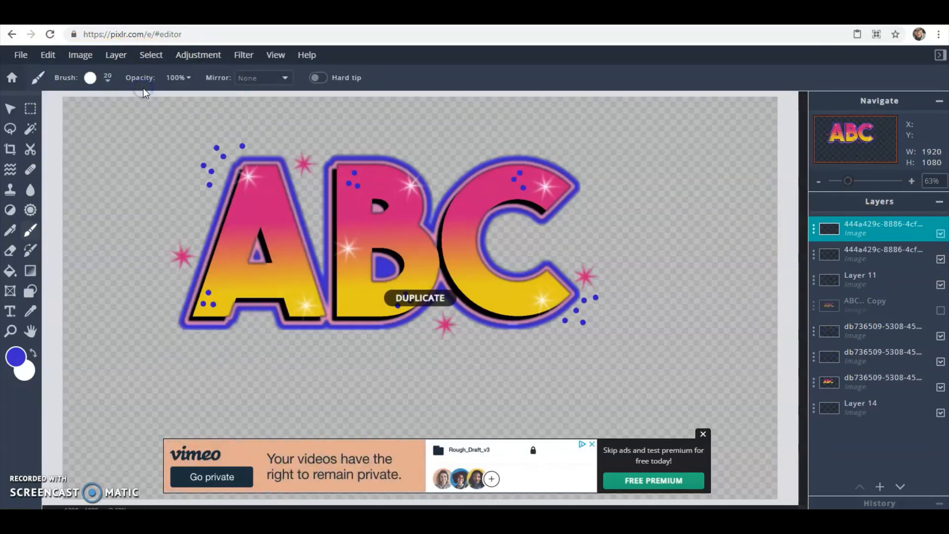
pyautogui.click(941, 234)
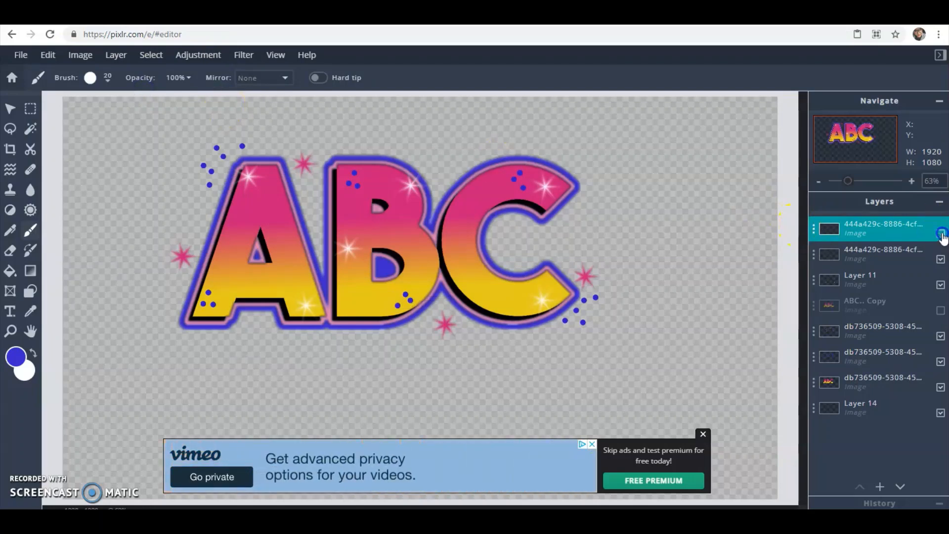
# Select the lower, visible copy of the blue dots layer and apply a Gaussian blur to it.
pyautogui.click(882, 256)
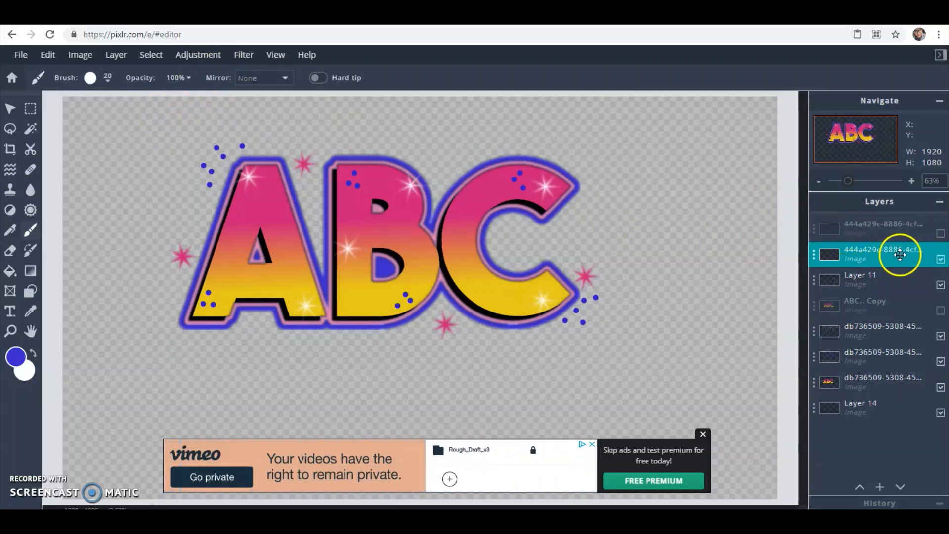
pyautogui.click(242, 55)
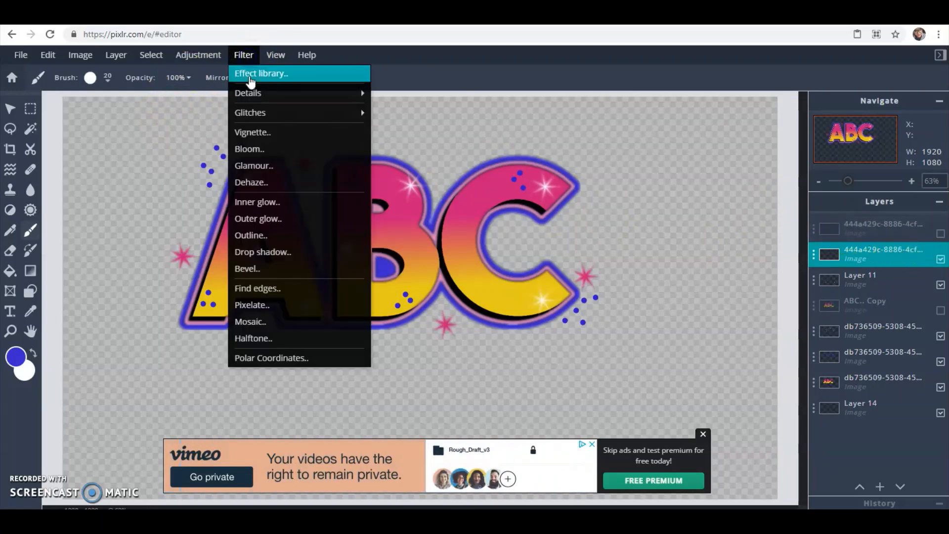
pyautogui.moveTo(249, 58)
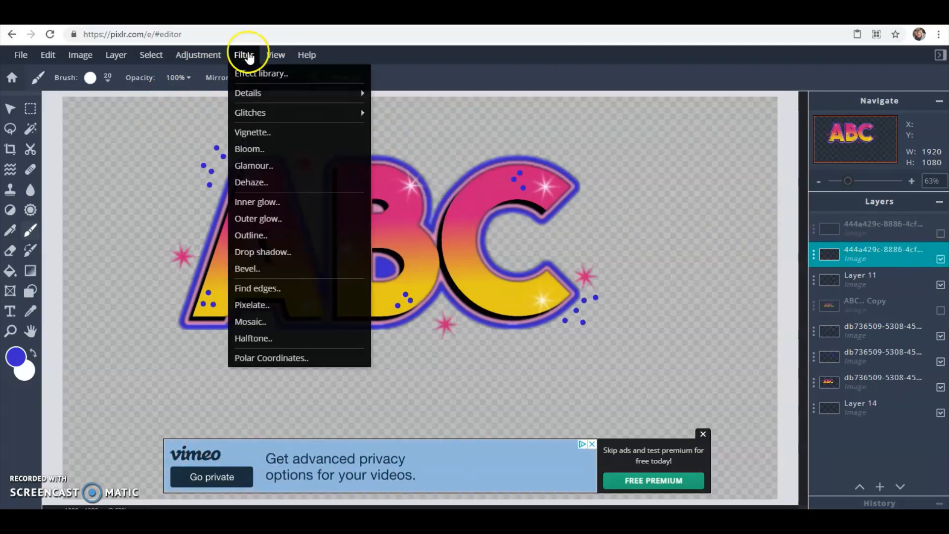
pyautogui.moveTo(314, 91)
pyautogui.click(424, 137)
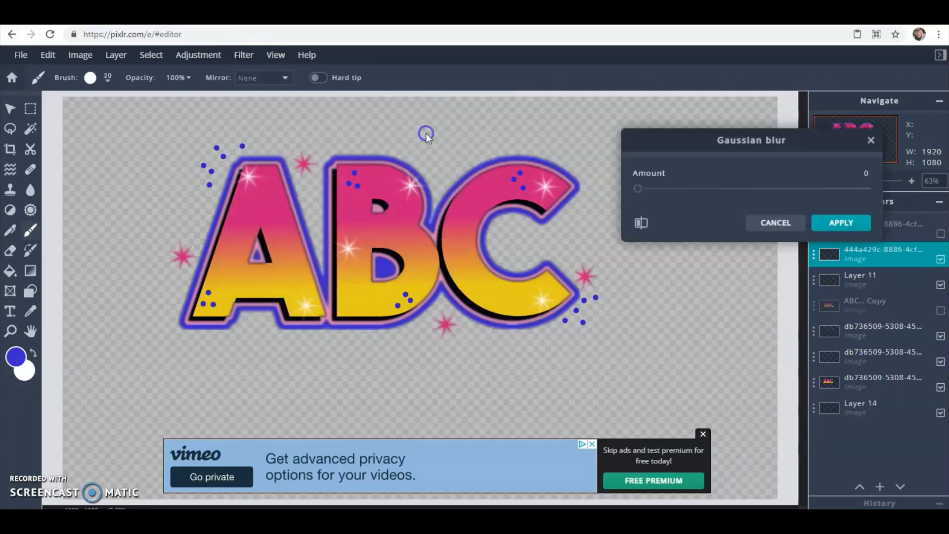
pyautogui.moveTo(639, 188); pyautogui.dragTo(646, 188)
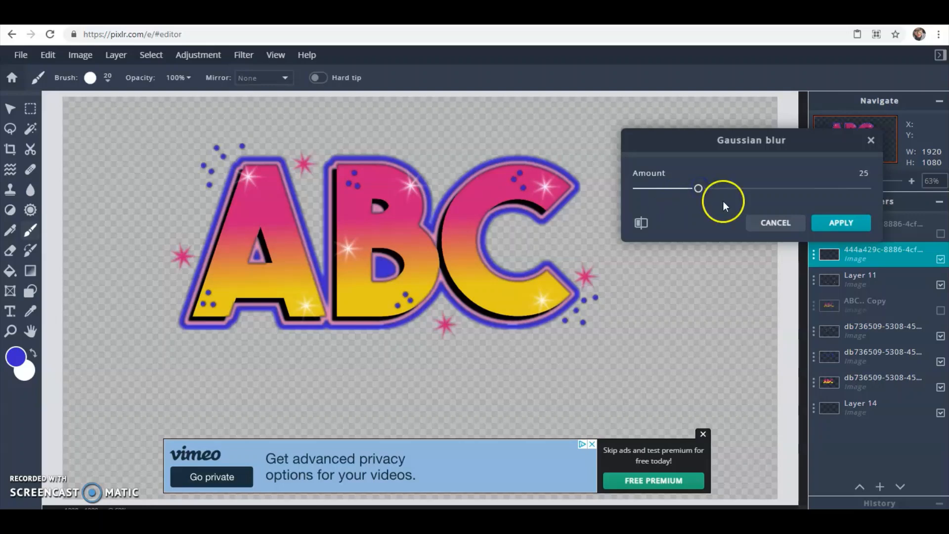
pyautogui.moveTo(697, 190); pyautogui.dragTo(693, 190)
pyautogui.click(842, 224)
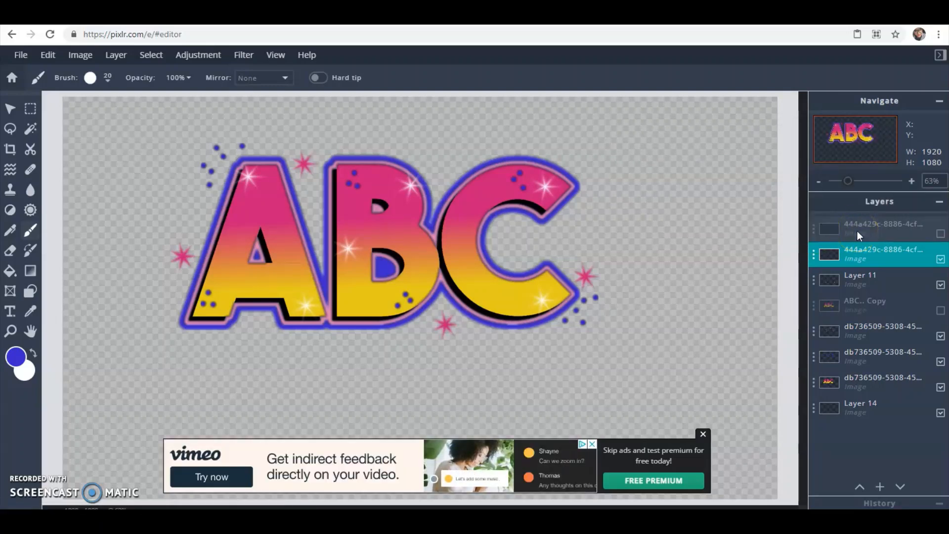
# Add a new empty layer at the top of the layer stack, above the hidden dots copy.
pyautogui.click(915, 222)
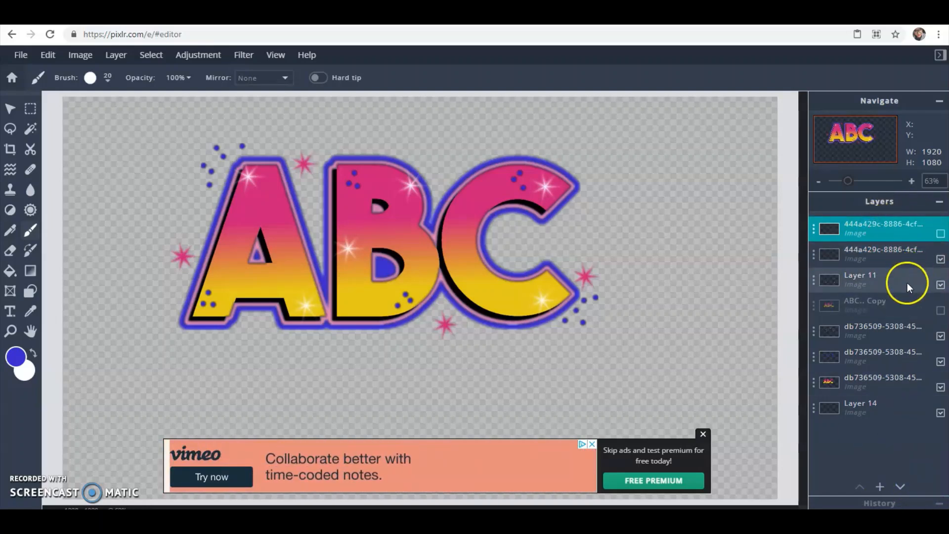
pyautogui.click(880, 487)
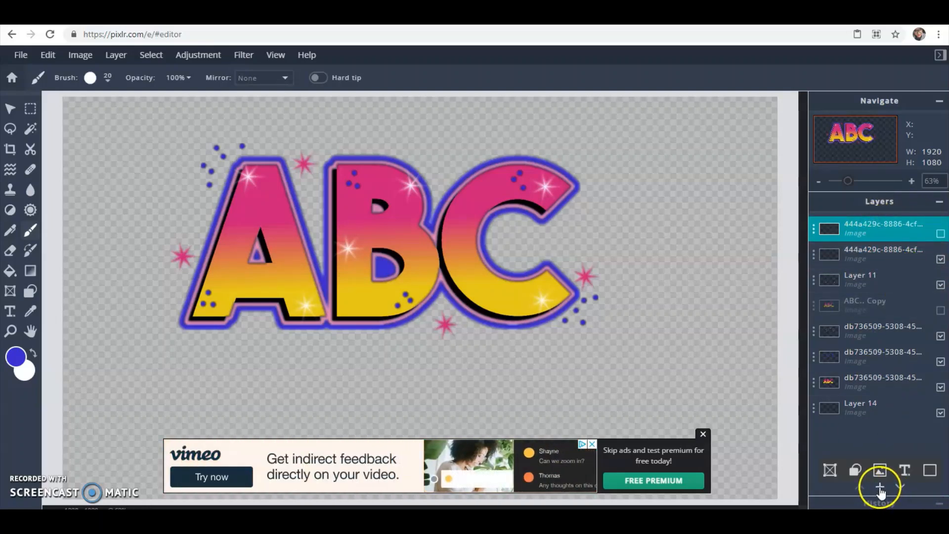
pyautogui.click(879, 487)
pyautogui.click(639, 167)
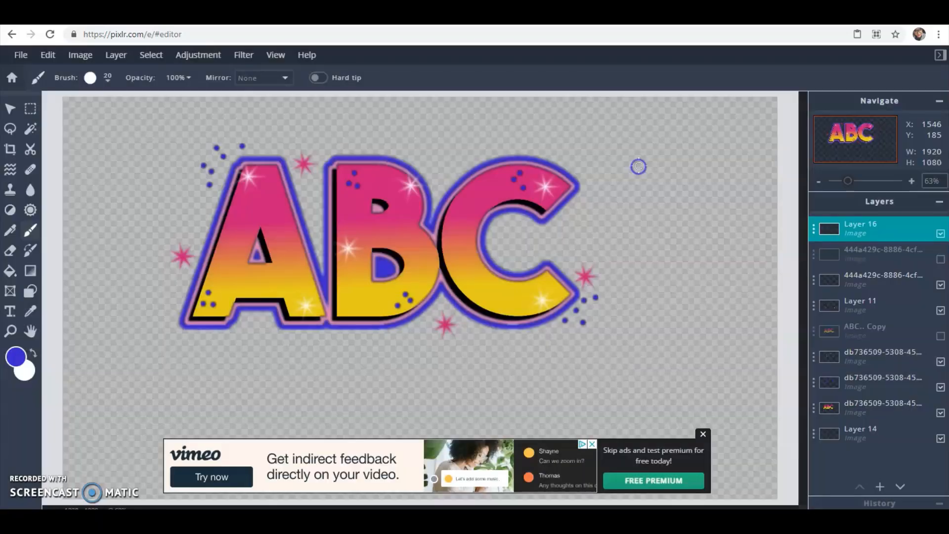
# Set the brush size to 9 px and swap the colours so that white is the painting colour.
pyautogui.click(107, 80)
pyautogui.moveTo(102, 115); pyautogui.dragTo(97, 122)
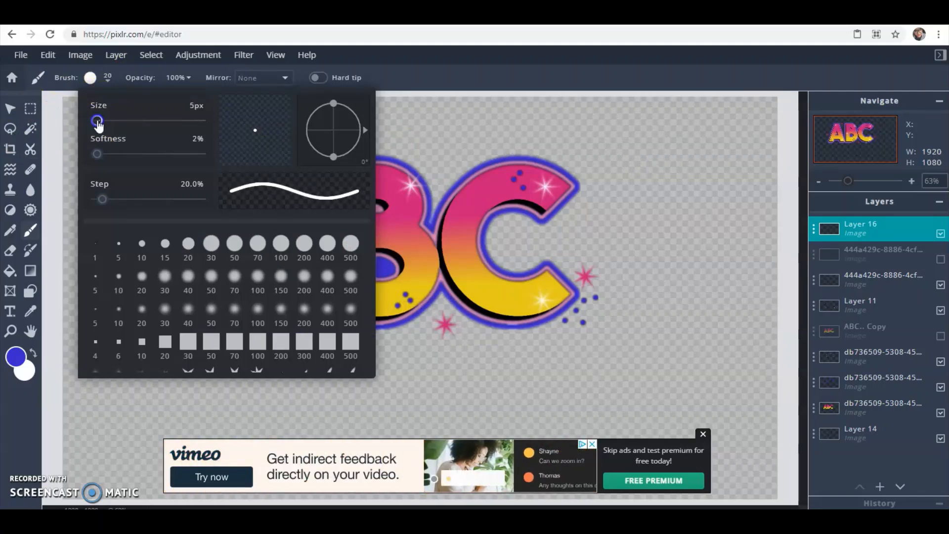
pyautogui.click(384, 120)
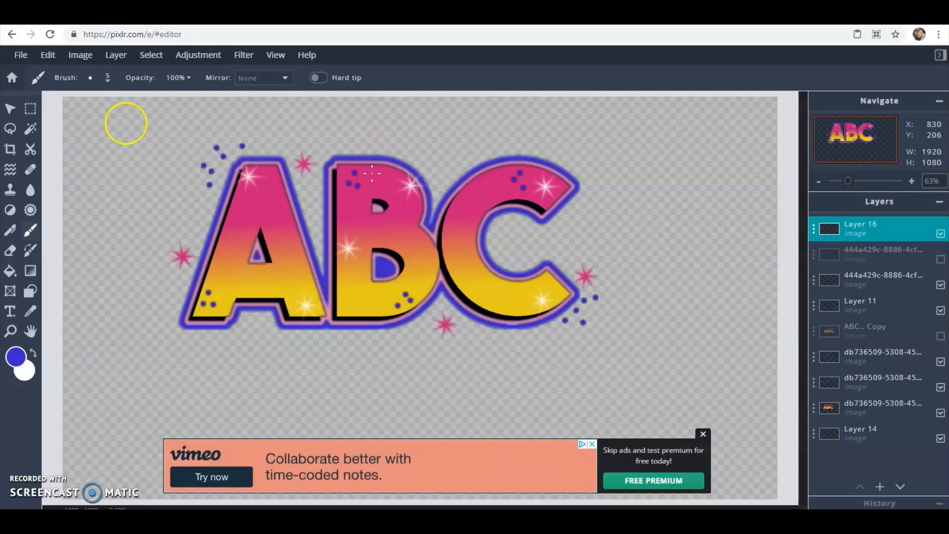
pyautogui.click(102, 80)
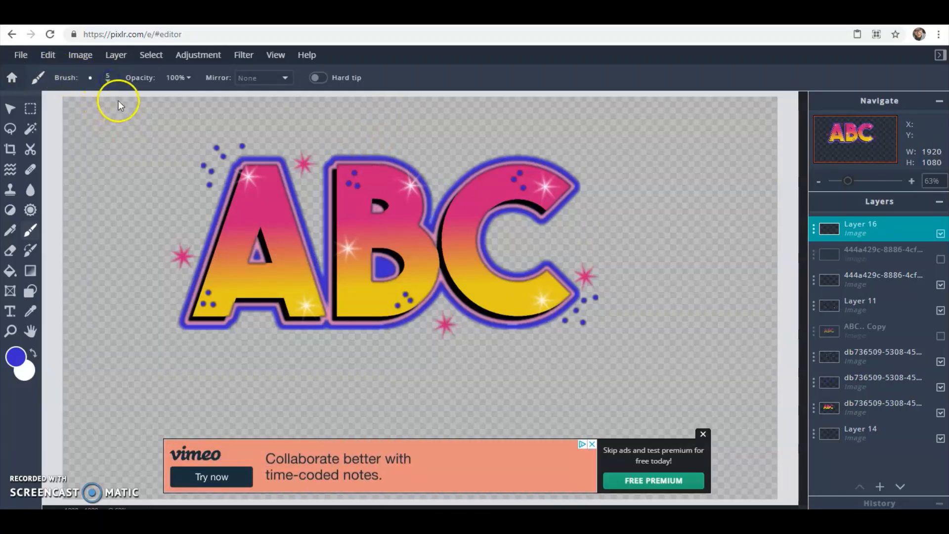
pyautogui.click(108, 81)
pyautogui.moveTo(97, 123); pyautogui.dragTo(101, 125)
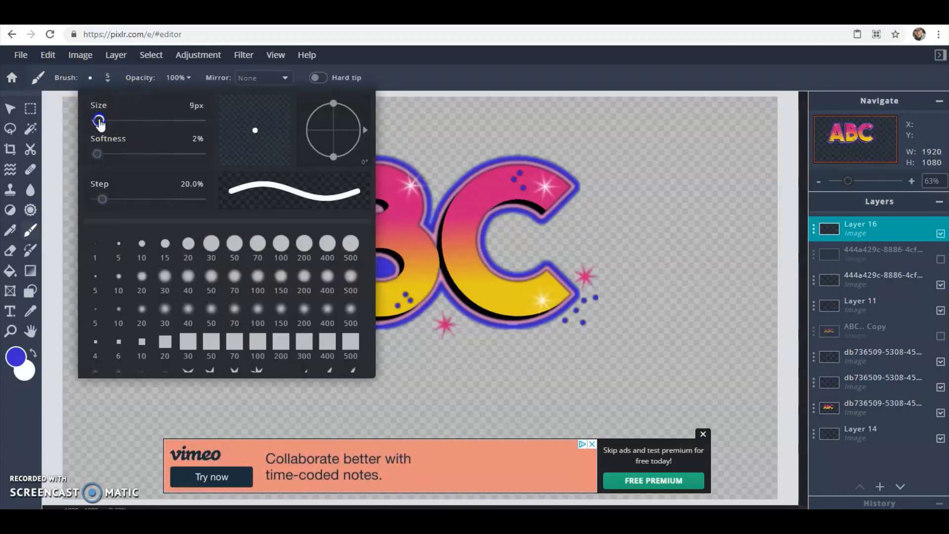
pyautogui.click(459, 157)
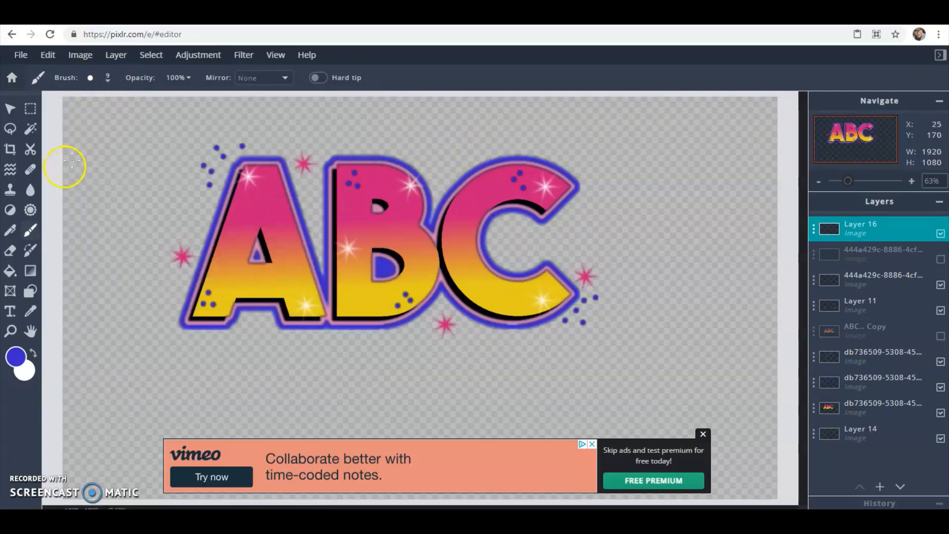
pyautogui.click(29, 348)
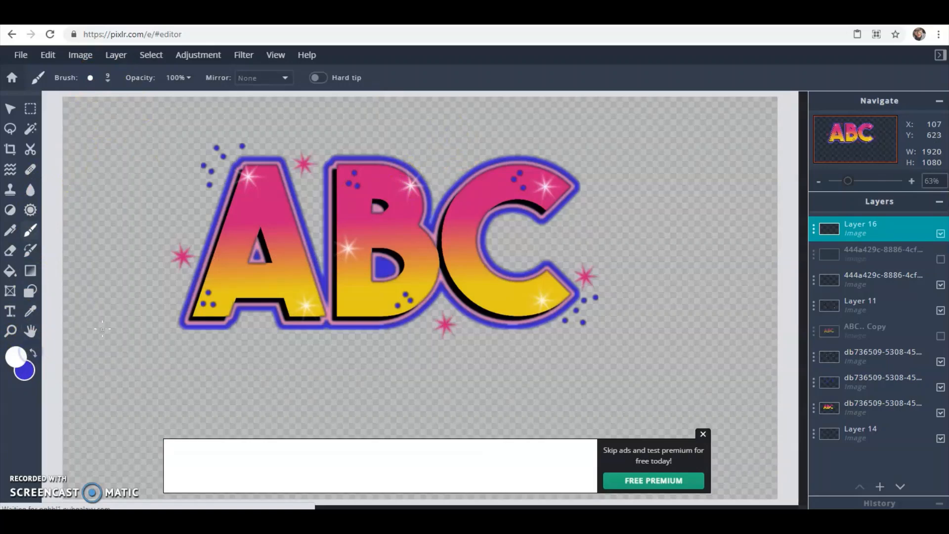
# Try a white highlight on one of the blue dots beside the top of the A, and undo it.
pyautogui.rightClick(110, 401)
pyautogui.scroll(1, 110, 402)
pyautogui.scroll(2, 110, 401)
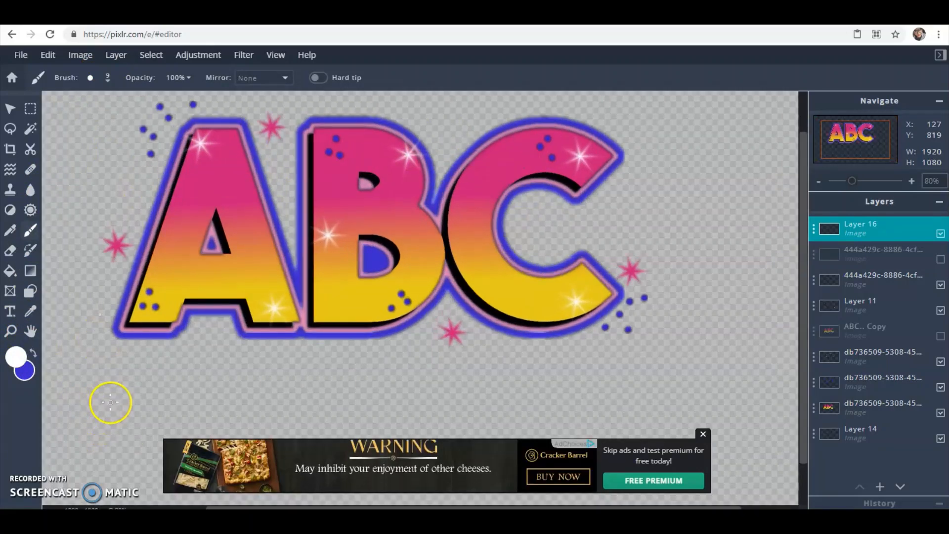
pyautogui.scroll(2, 170, 215)
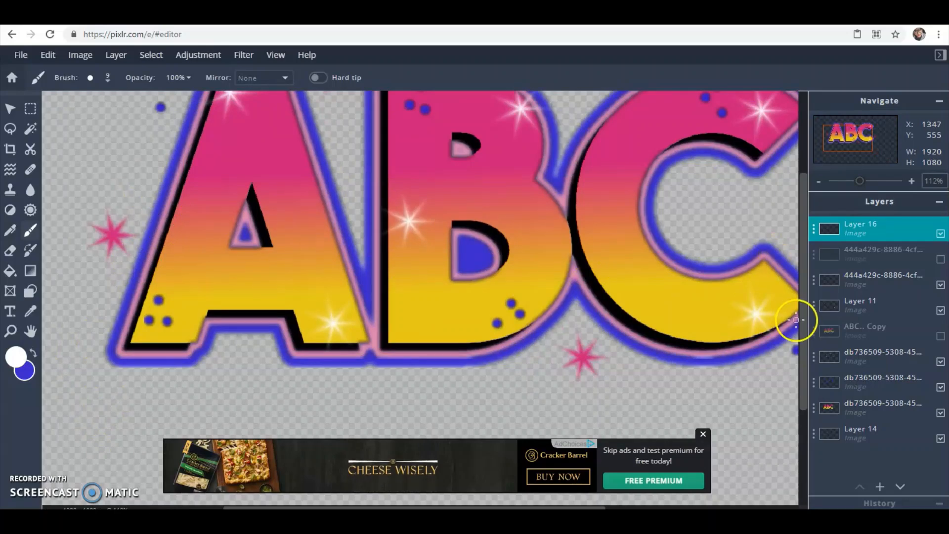
pyautogui.moveTo(799, 308); pyautogui.dragTo(798, 221)
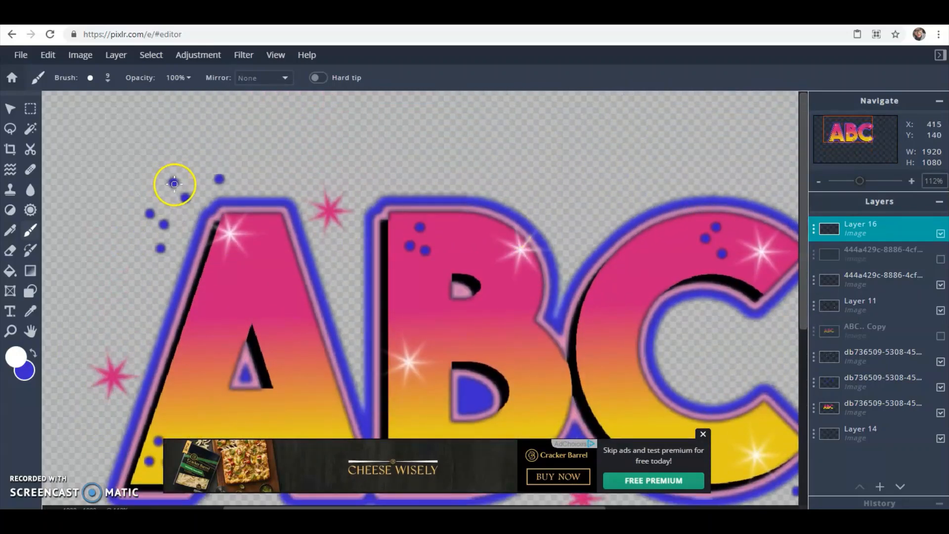
pyautogui.click(174, 183)
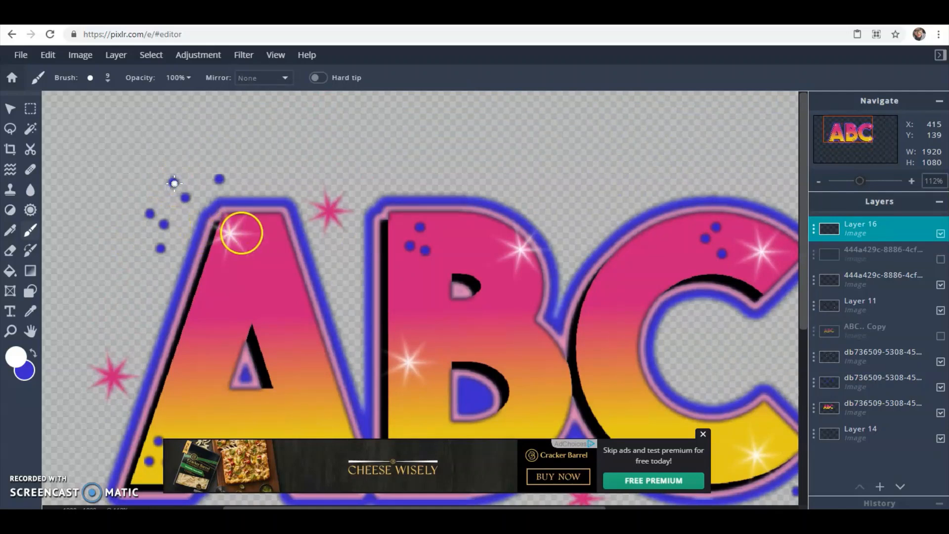
pyautogui.rightClick(242, 232)
pyautogui.hotkey('ctrl', 'z')
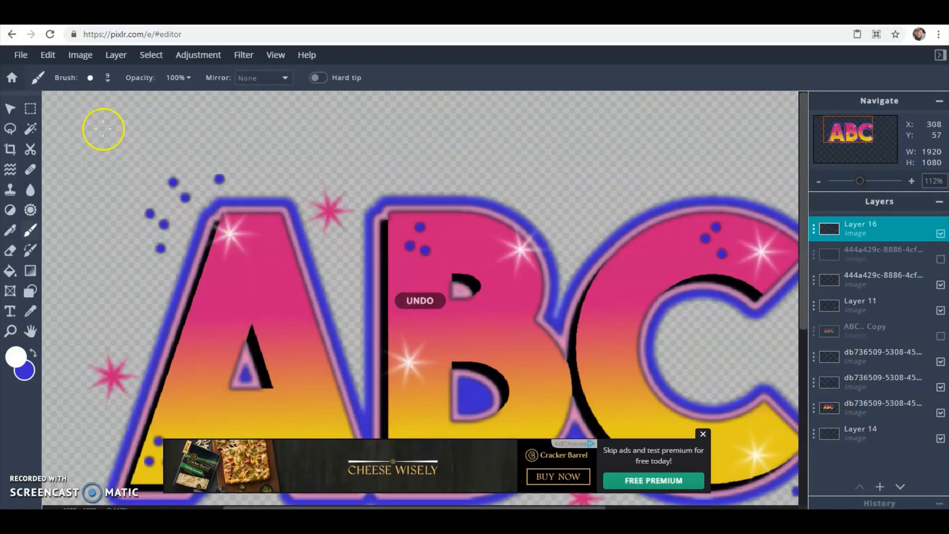
# Set the brush size to 6 px and paint small white highlights on the blue dots beside the top of the A.
pyautogui.click(108, 79)
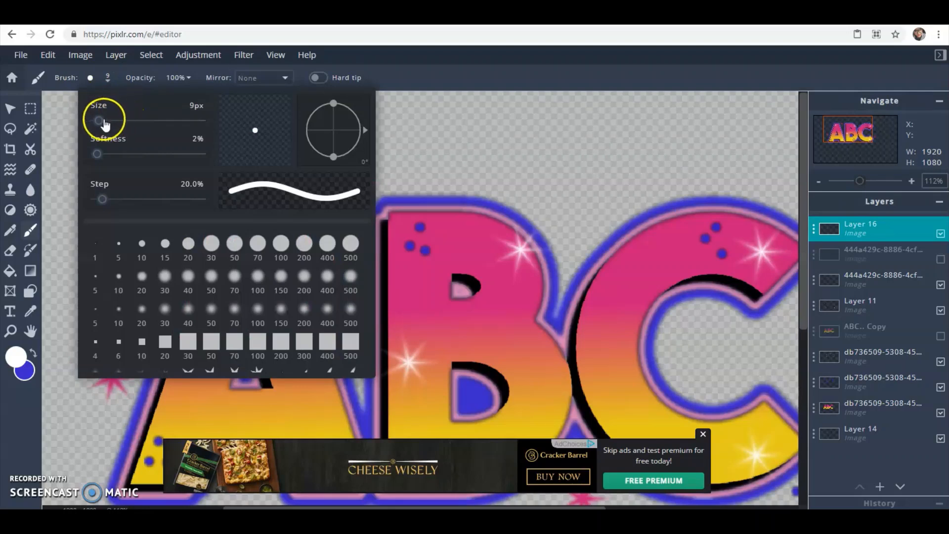
pyautogui.moveTo(104, 120); pyautogui.dragTo(97, 121)
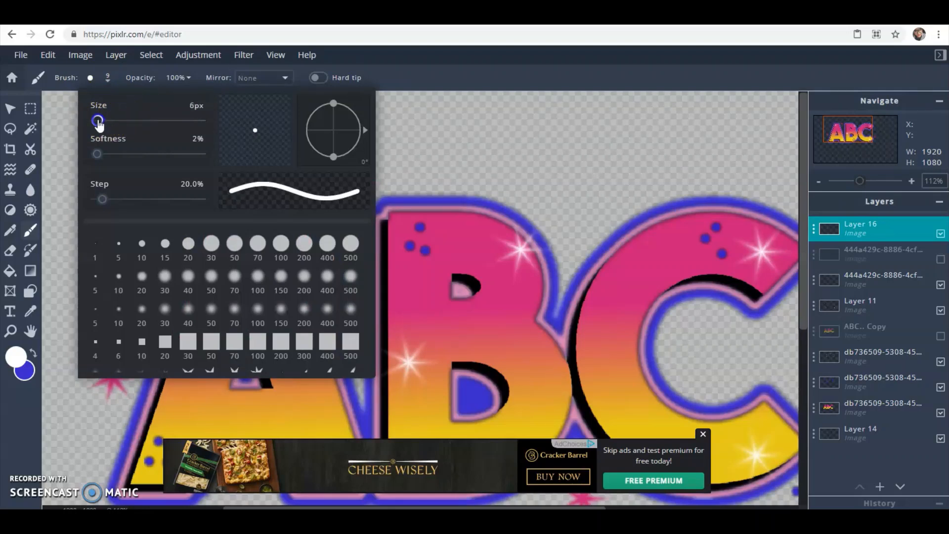
pyautogui.click(401, 73)
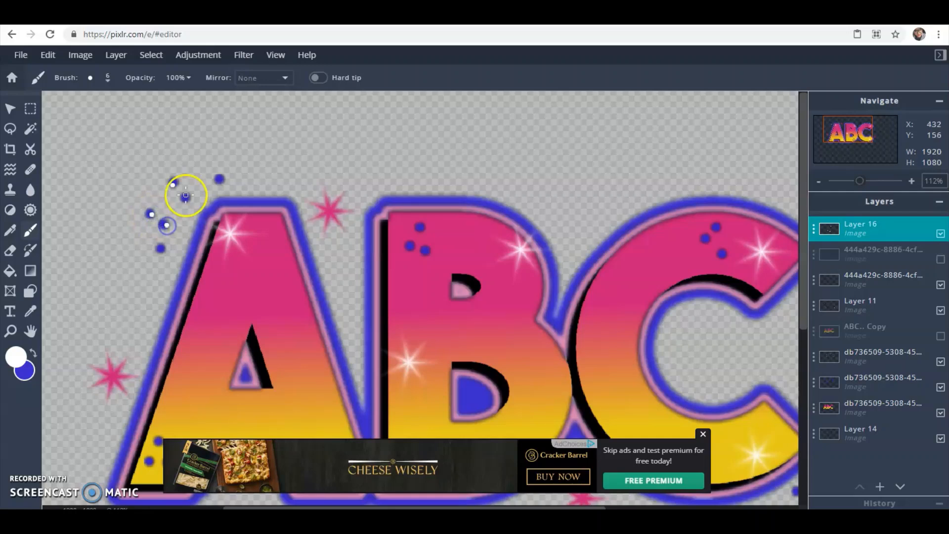
pyautogui.click(189, 198)
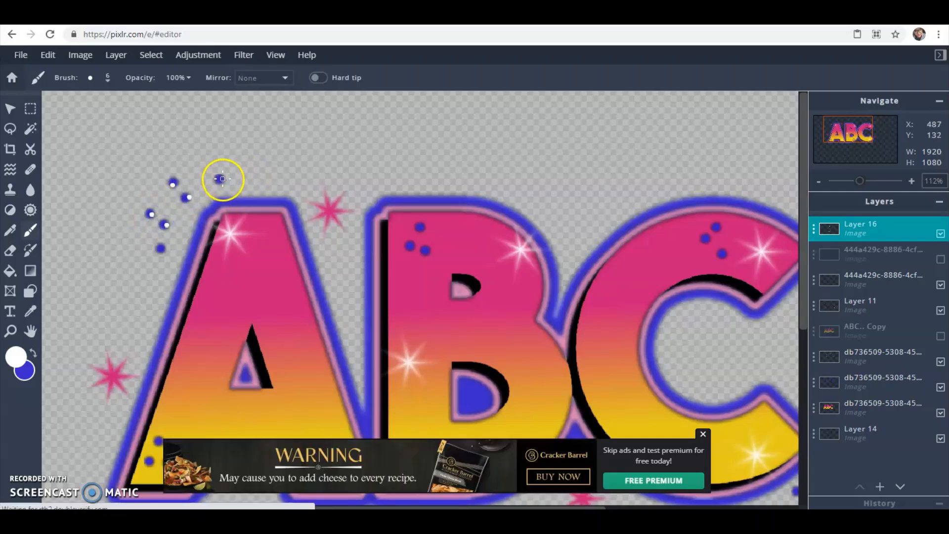
pyautogui.click(152, 257)
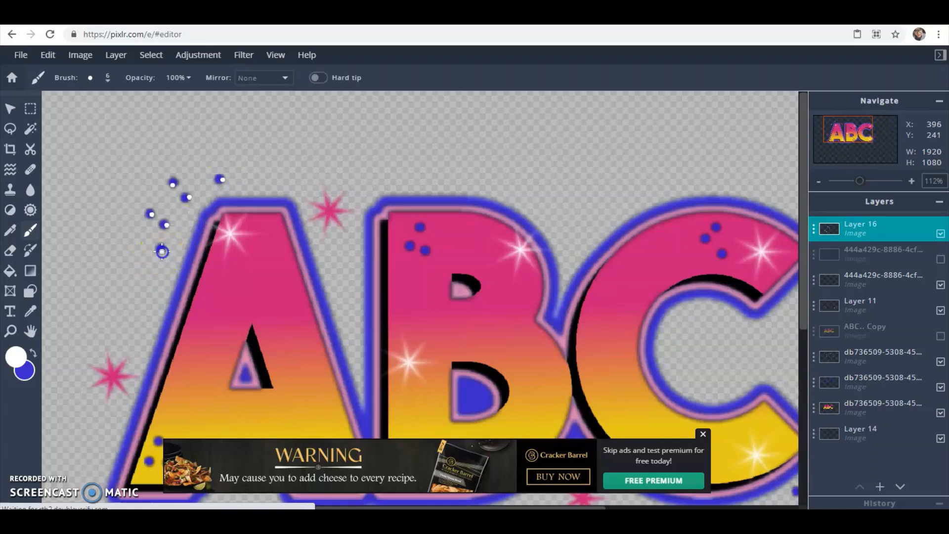
# Paint white highlights on the blue dots inside the A, B and C and on those beside the lower end of the C.
pyautogui.rightClick(633, 336)
pyautogui.scroll(-2, 632, 337)
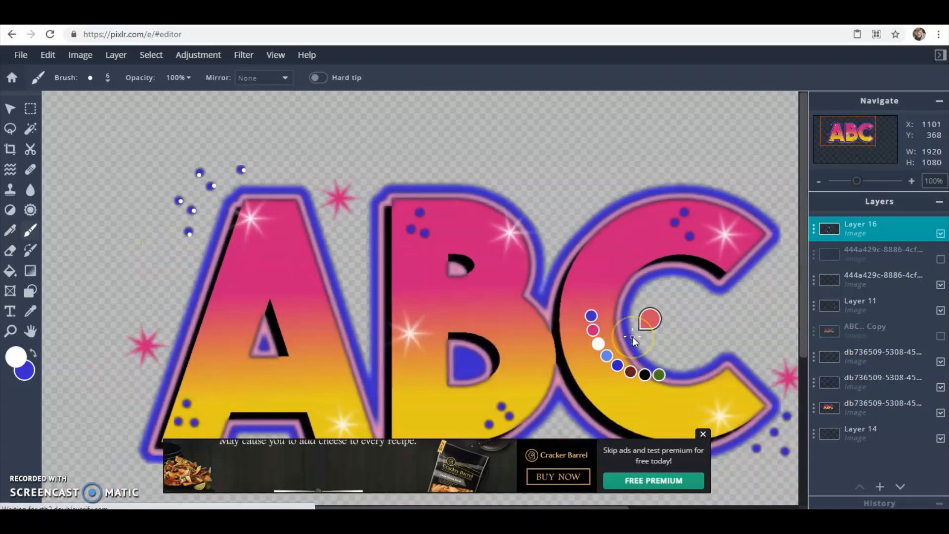
pyautogui.click(633, 337)
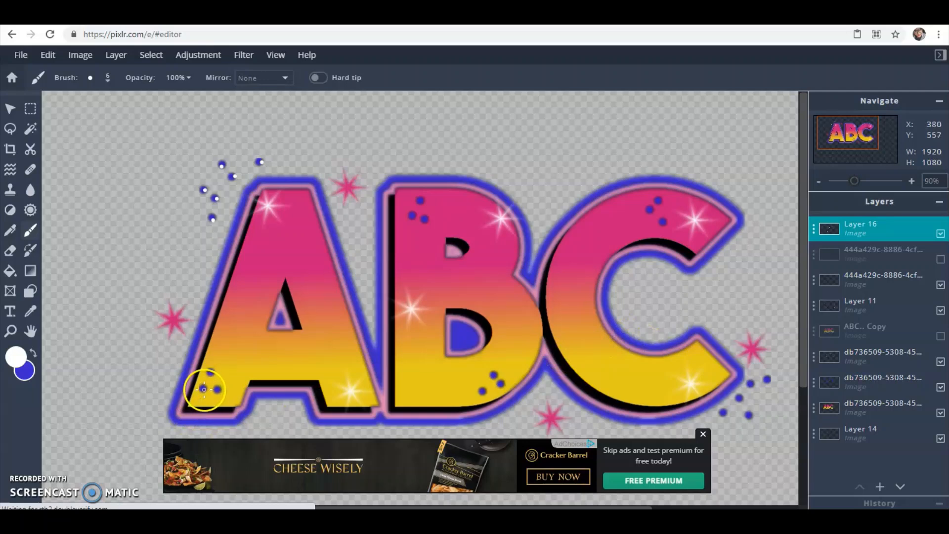
pyautogui.click(203, 389)
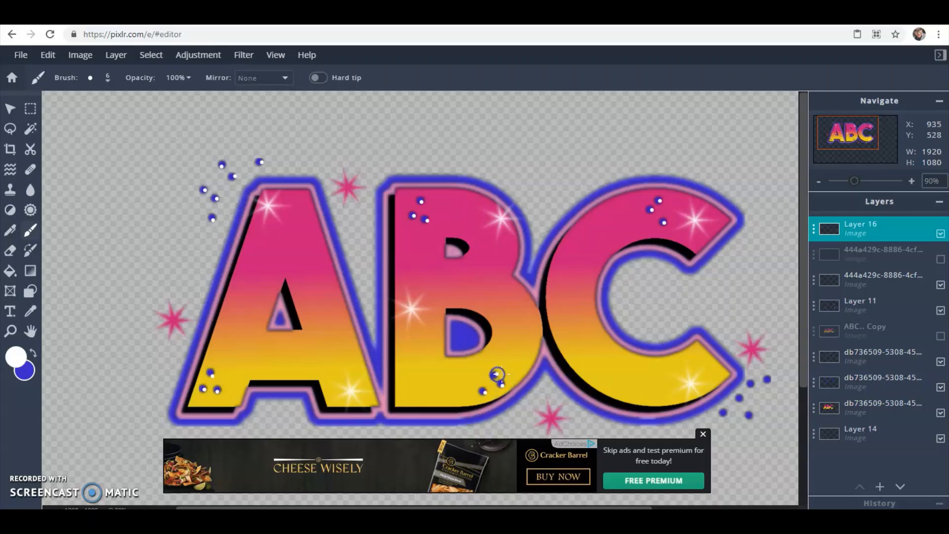
pyautogui.click(495, 386)
pyautogui.hotkey('ctrl', 'z')
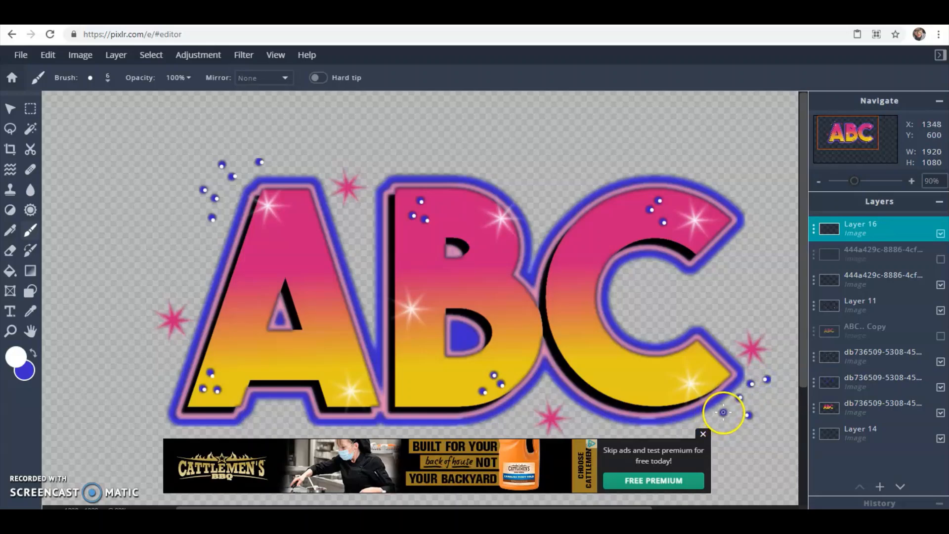
pyautogui.click(761, 378)
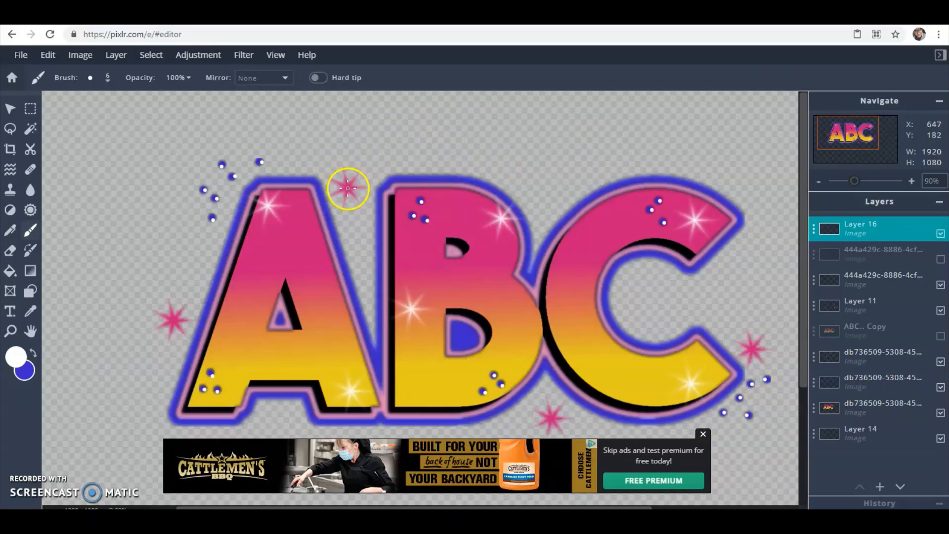
# Paint a white dot in the centre of each of the four pink starbursts around the lettering.
pyautogui.click(748, 357)
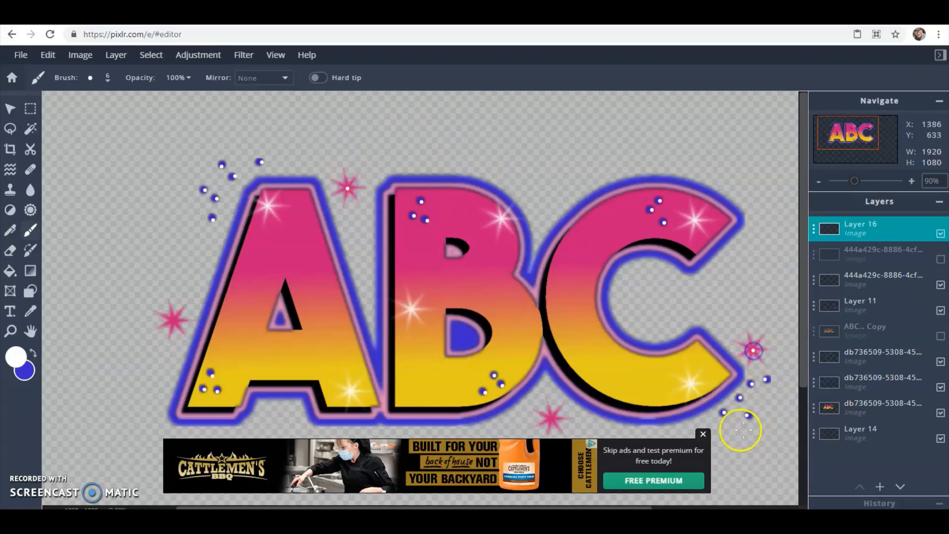
pyautogui.hotkey('ctrl', 'z')
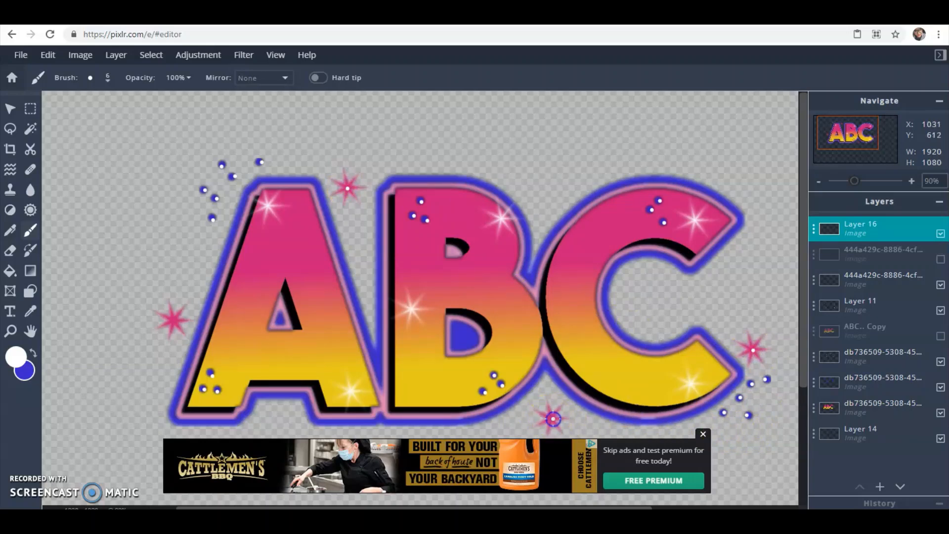
pyautogui.moveTo(200, 322); pyautogui.dragTo(178, 320)
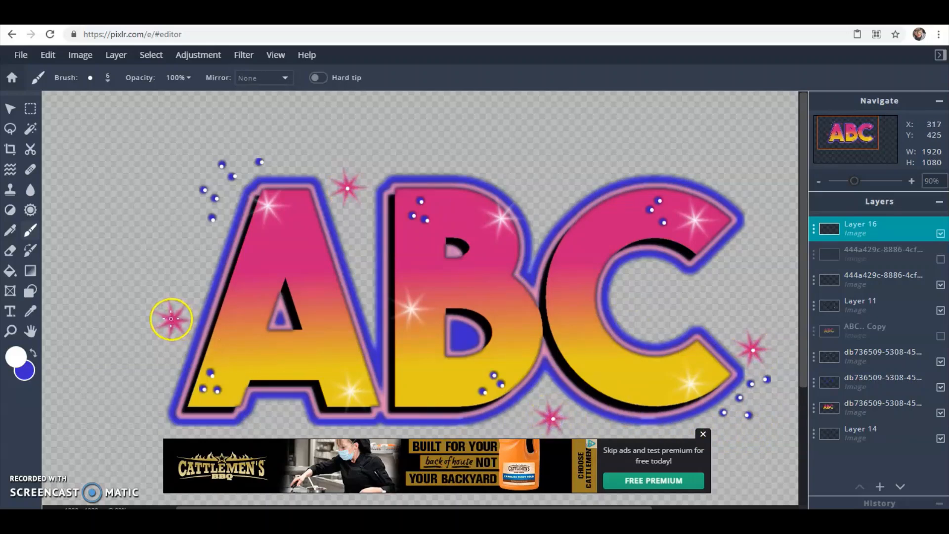
pyautogui.hotkey('ctrl', 'z')
# Apply a Gaussian blur with an amount of 15 to the white highlights layer.
pyautogui.rightClick(731, 156)
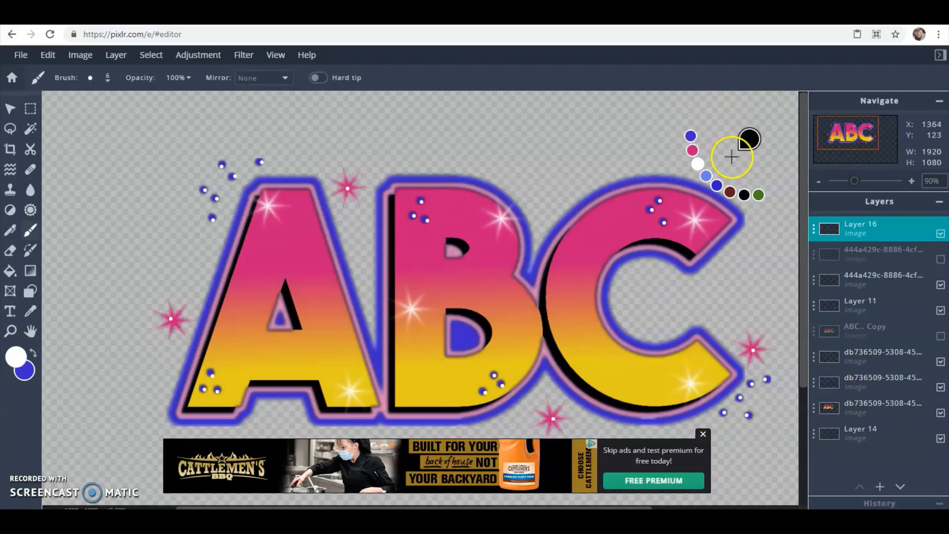
pyautogui.scroll(-2, 730, 156)
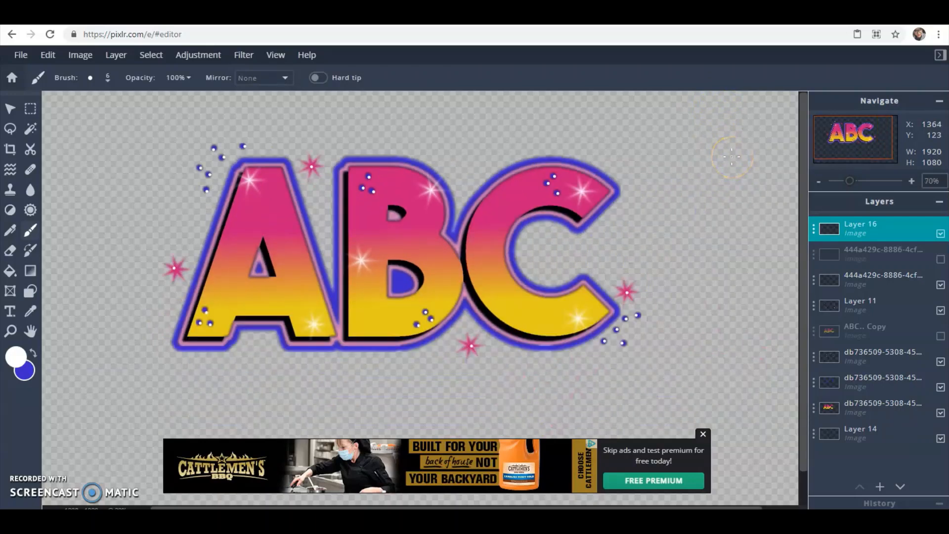
pyautogui.click(244, 55)
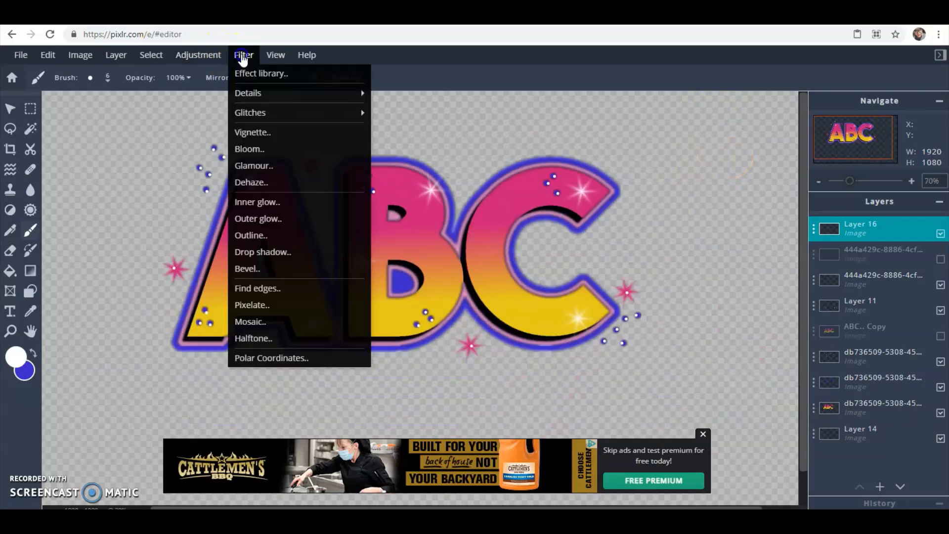
pyautogui.moveTo(250, 95)
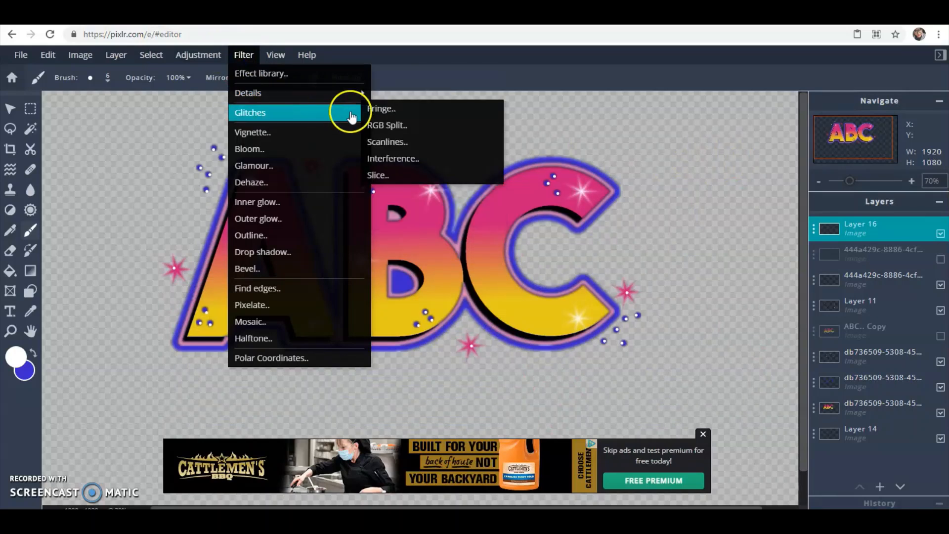
pyautogui.moveTo(313, 111)
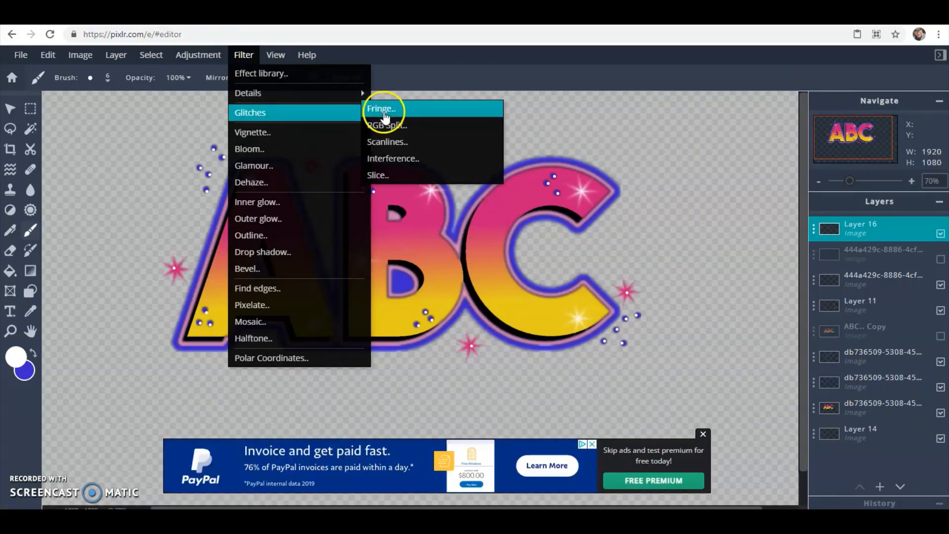
pyautogui.click(403, 139)
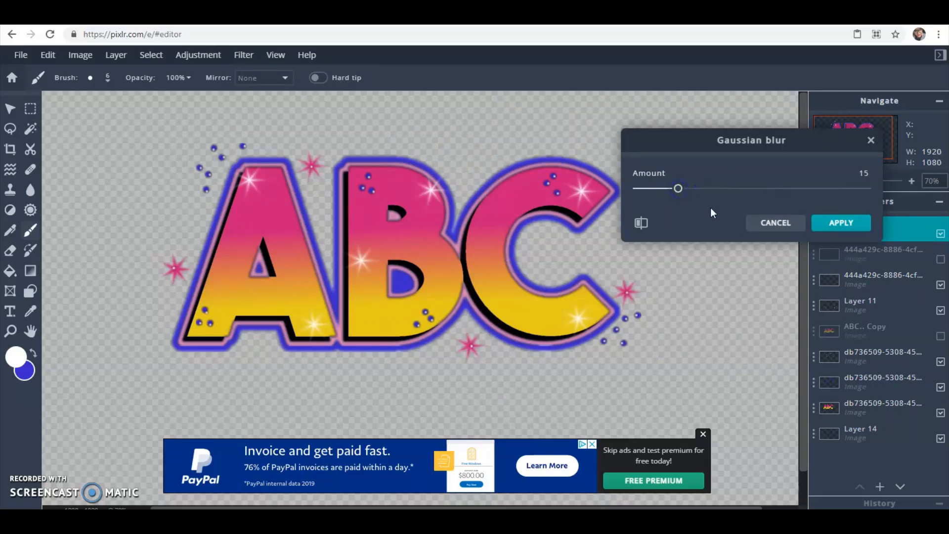
pyautogui.click(840, 222)
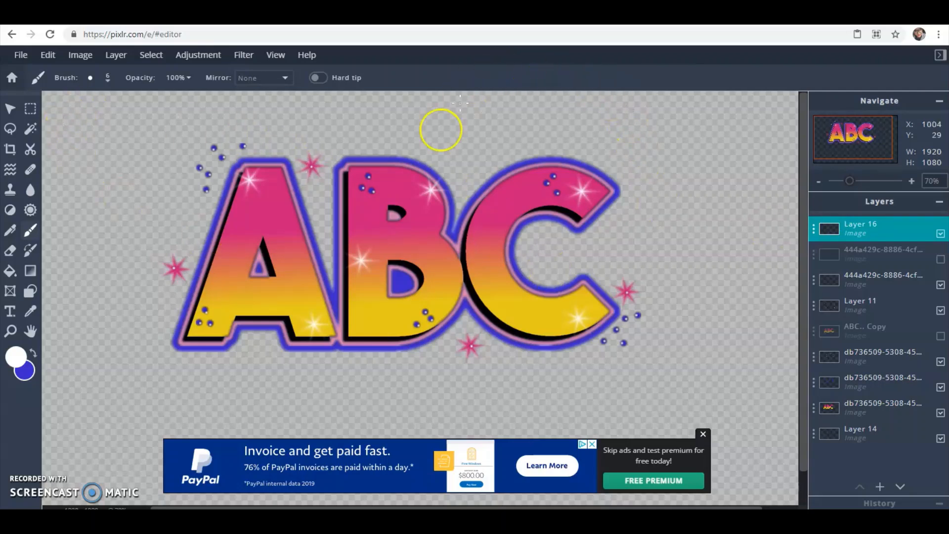
# Add a new empty layer above the blurred highlights layer.
pyautogui.click(879, 486)
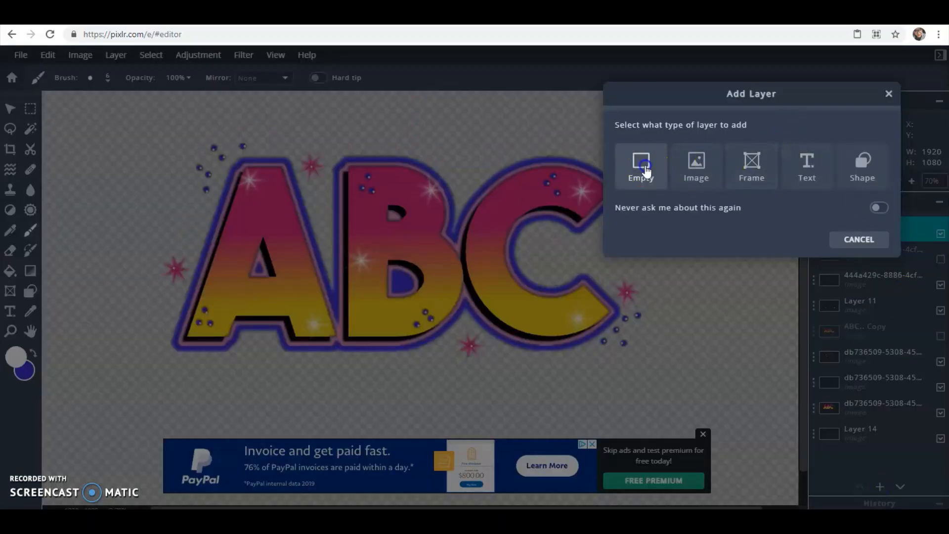
pyautogui.click(644, 166)
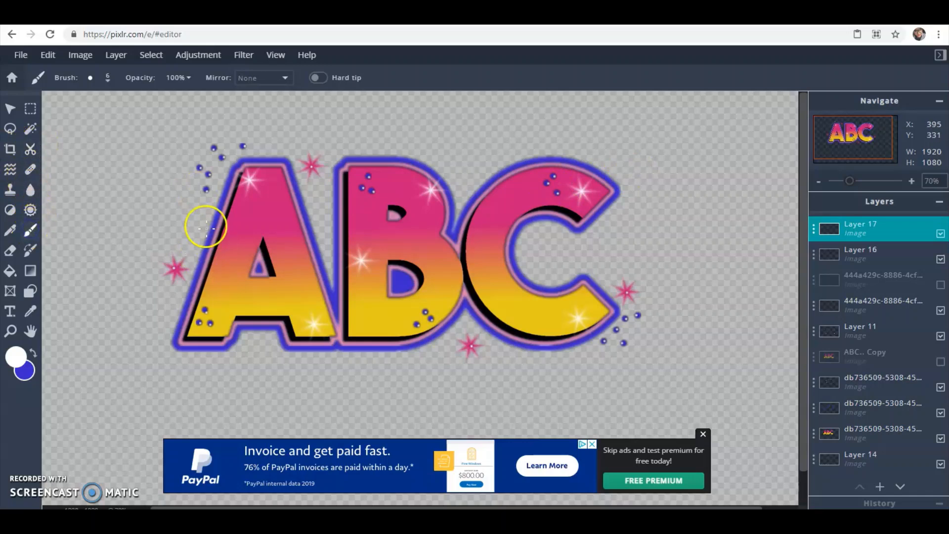
# Try a white squiggle behind the lettering by painting it and moving its layer to the stack's bottom, and undo both changes.
pyautogui.moveTo(168, 194)
pyautogui.mouseDown()
pyautogui.moveTo(315, 259)
pyautogui.moveTo(571, 264)
pyautogui.moveTo(748, 201)
pyautogui.moveTo(679, 129)
pyautogui.moveTo(327, 339)
pyautogui.moveTo(160, 378)
pyautogui.moveTo(94, 334)
pyautogui.moveTo(138, 278)
pyautogui.moveTo(579, 351)
pyautogui.moveTo(754, 333)
pyautogui.mouseUp()
pyautogui.moveTo(885, 230); pyautogui.dragTo(882, 454)
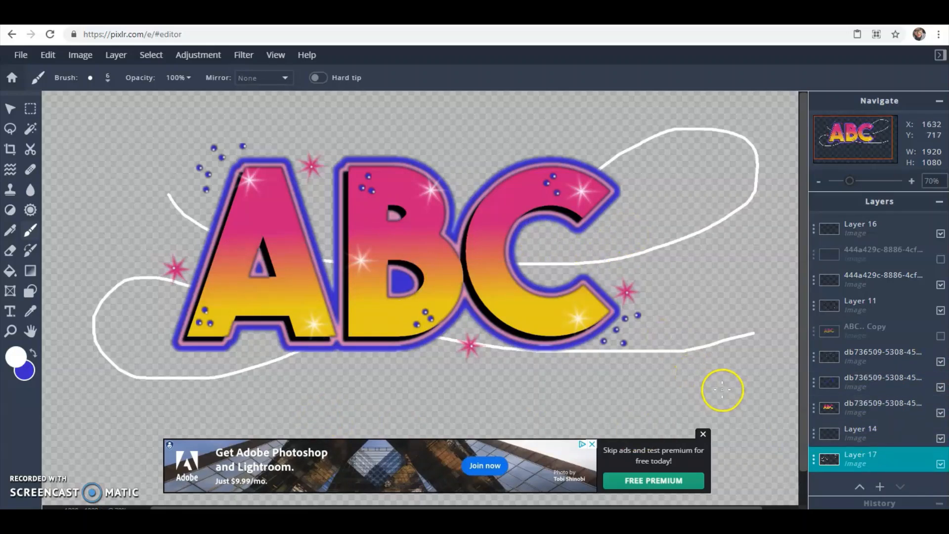
pyautogui.hotkey('ctrl', 'z')
pyautogui.hotkey('ctrl', 'z')
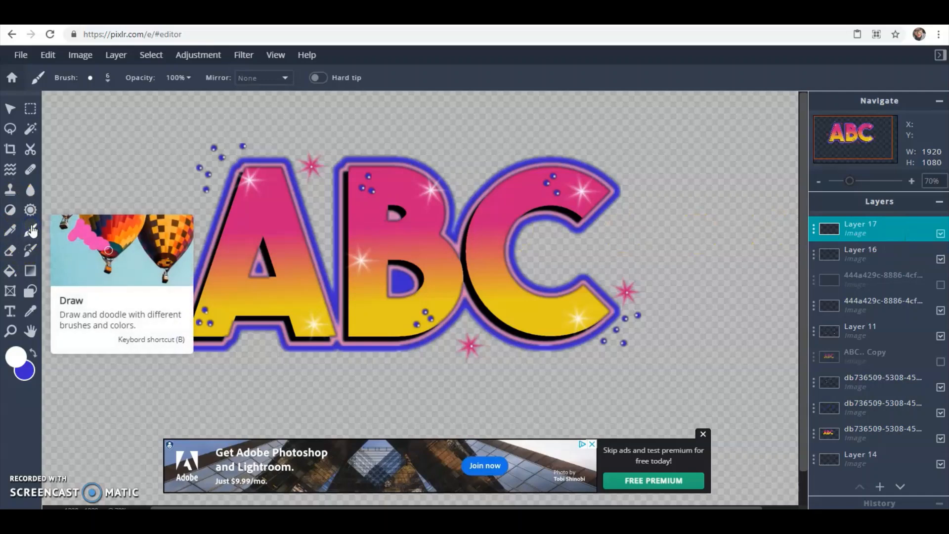
# Sample the yellow from the lower part of the B, #E5CA1B, as the painting colour.
pyautogui.click(17, 355)
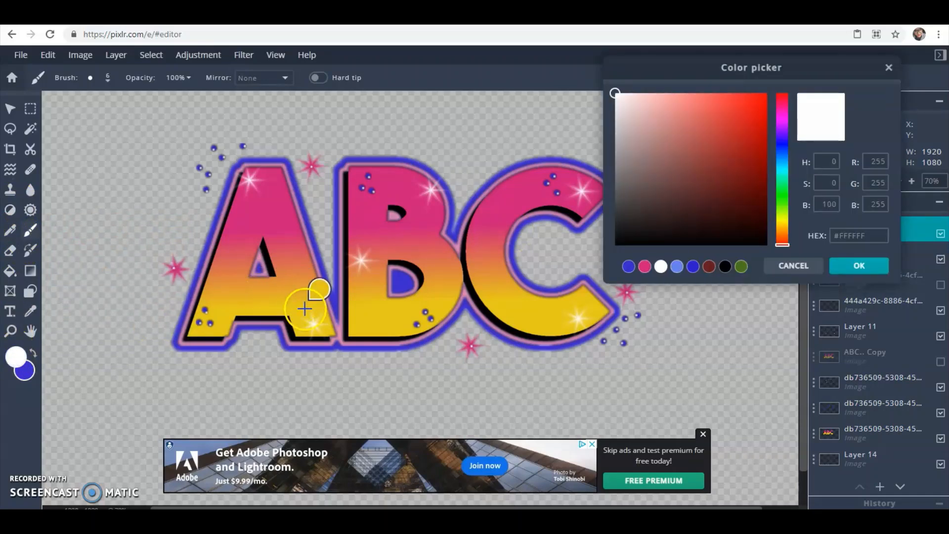
pyautogui.click(388, 315)
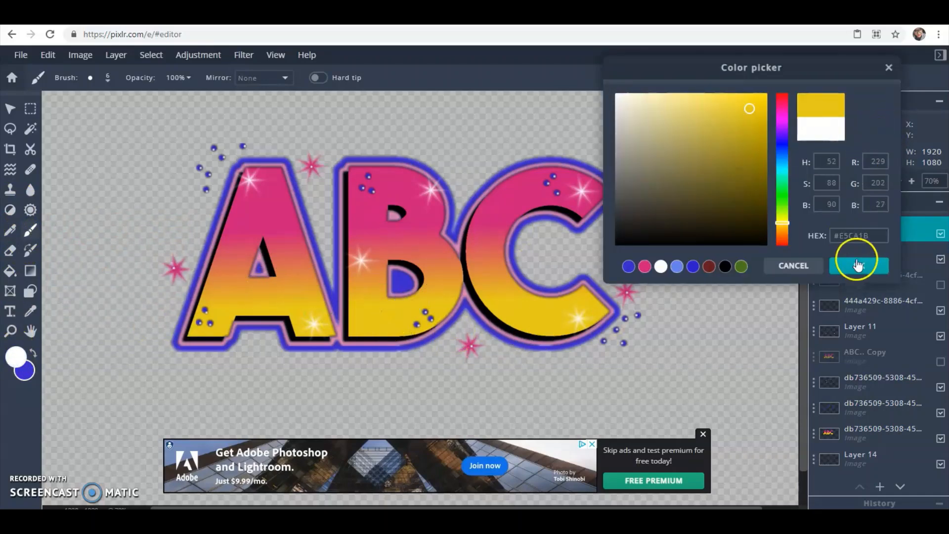
pyautogui.click(858, 266)
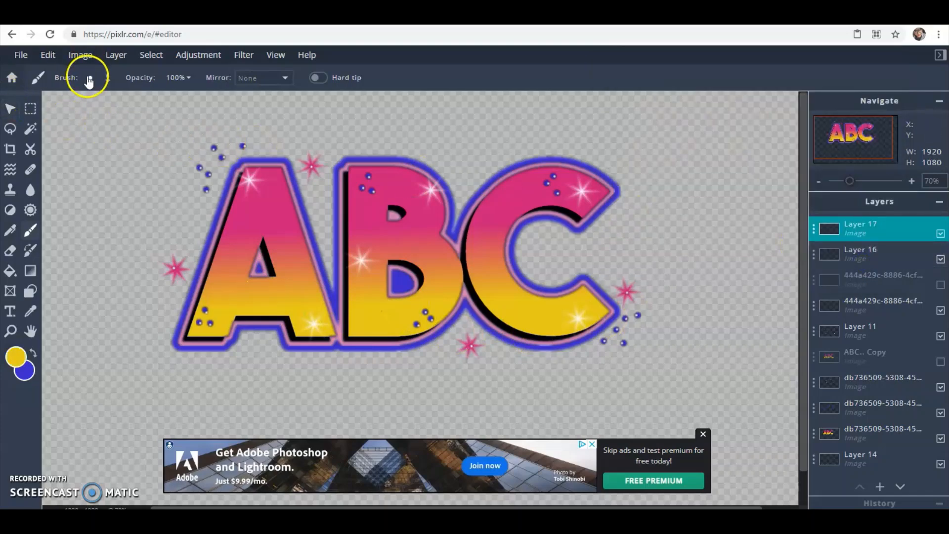
# Choose the soft round brush preset with a size of 200 px and 50% softness.
pyautogui.click(89, 79)
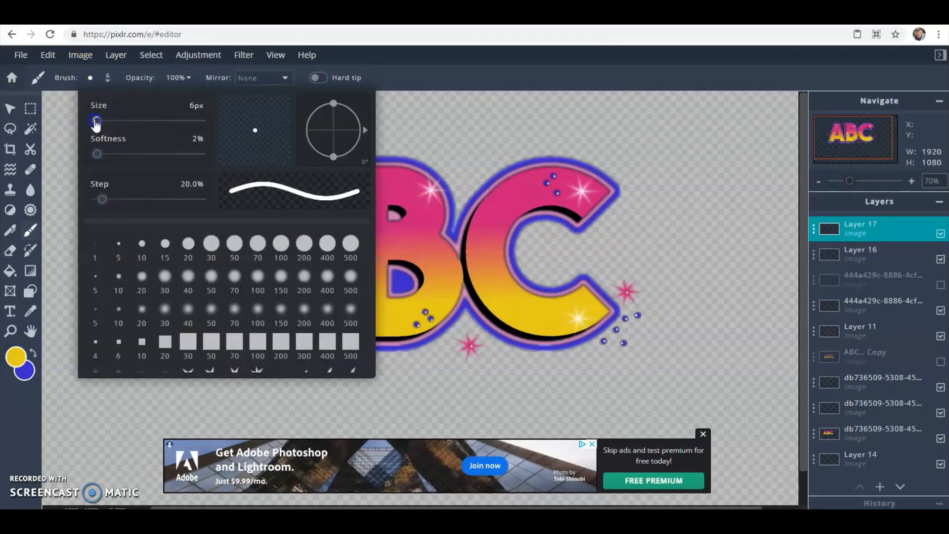
pyautogui.moveTo(97, 120); pyautogui.dragTo(124, 121)
pyautogui.click(150, 257)
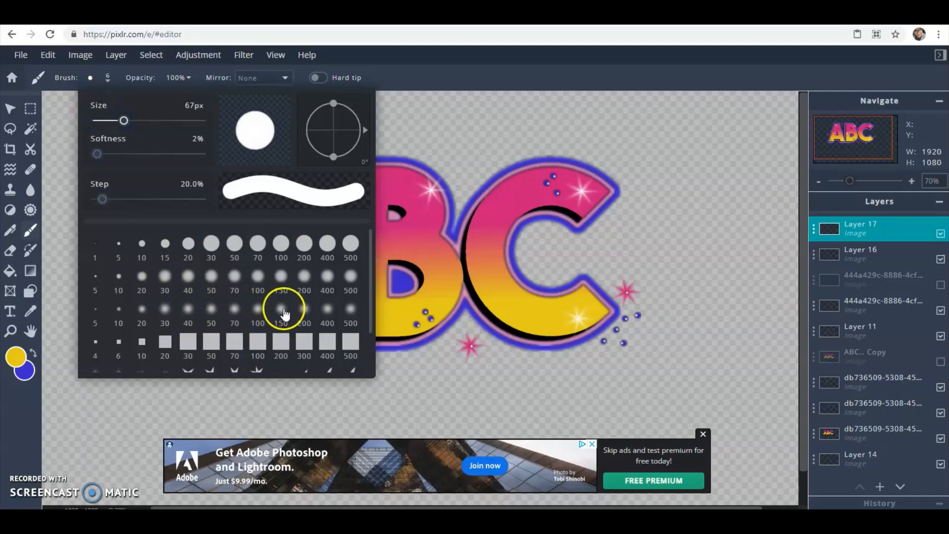
pyautogui.click(210, 312)
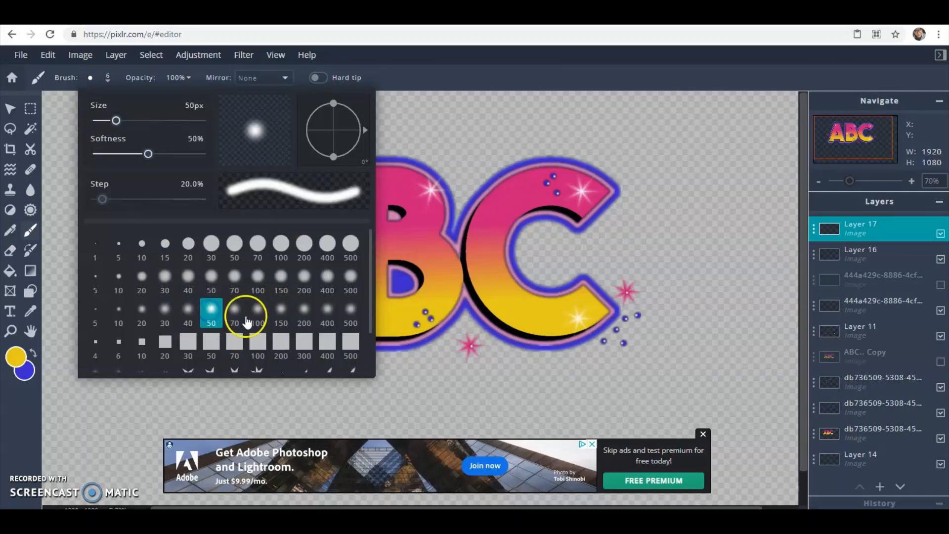
pyautogui.click(324, 312)
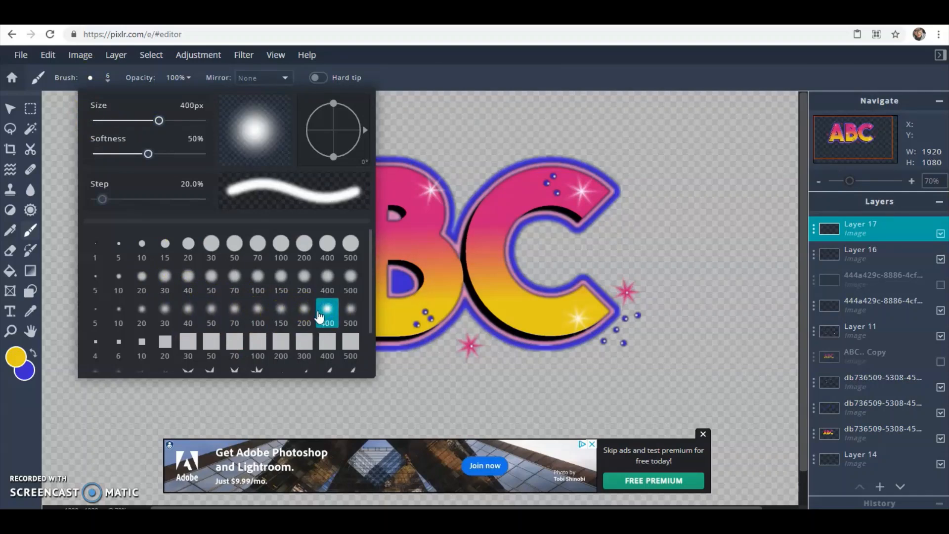
pyautogui.click(304, 312)
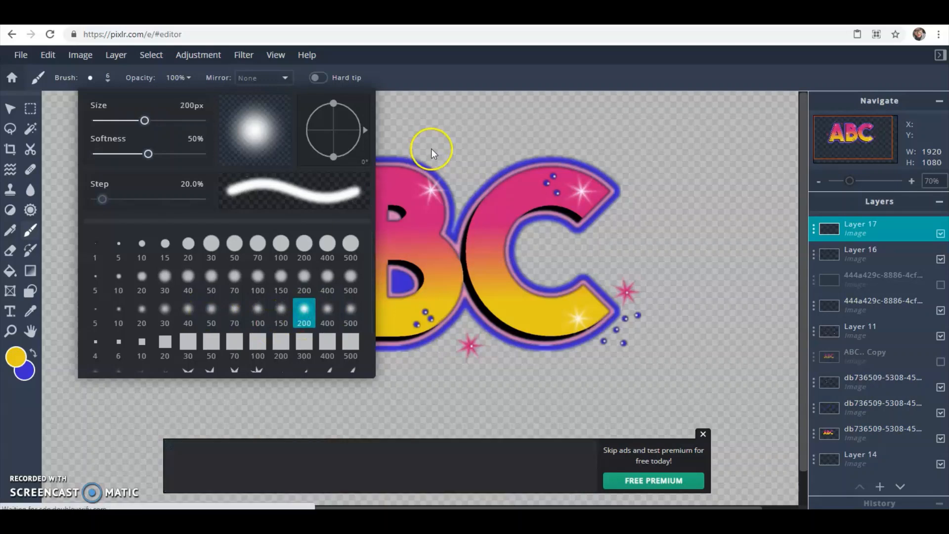
pyautogui.click(431, 128)
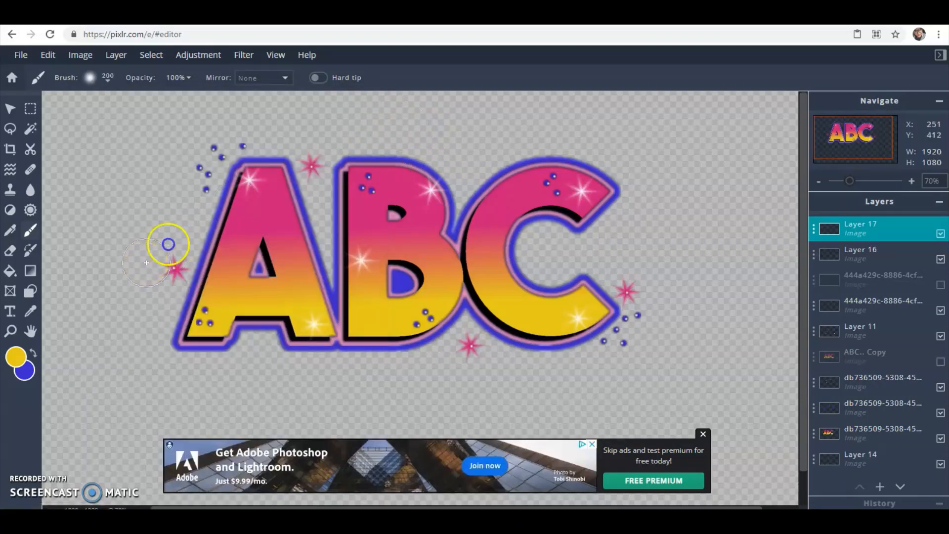
# Paint broad soft yellow zigzag strokes across the whole lettering and move their layer to the bottom of the stack.
pyautogui.moveTo(165, 245)
pyautogui.mouseDown()
pyautogui.moveTo(390, 113)
pyautogui.moveTo(280, 205)
pyautogui.moveTo(197, 306)
pyautogui.moveTo(230, 302)
pyautogui.moveTo(428, 151)
pyautogui.moveTo(281, 352)
pyautogui.moveTo(525, 160)
pyautogui.moveTo(370, 360)
pyautogui.moveTo(612, 160)
pyautogui.moveTo(433, 383)
pyautogui.moveTo(430, 286)
pyautogui.moveTo(390, 264)
pyautogui.moveTo(234, 408)
pyautogui.moveTo(284, 329)
pyautogui.moveTo(280, 291)
pyautogui.moveTo(224, 308)
pyautogui.moveTo(405, 106)
pyautogui.moveTo(314, 196)
pyautogui.moveTo(540, 148)
pyautogui.moveTo(553, 245)
pyautogui.moveTo(636, 257)
pyautogui.mouseUp()
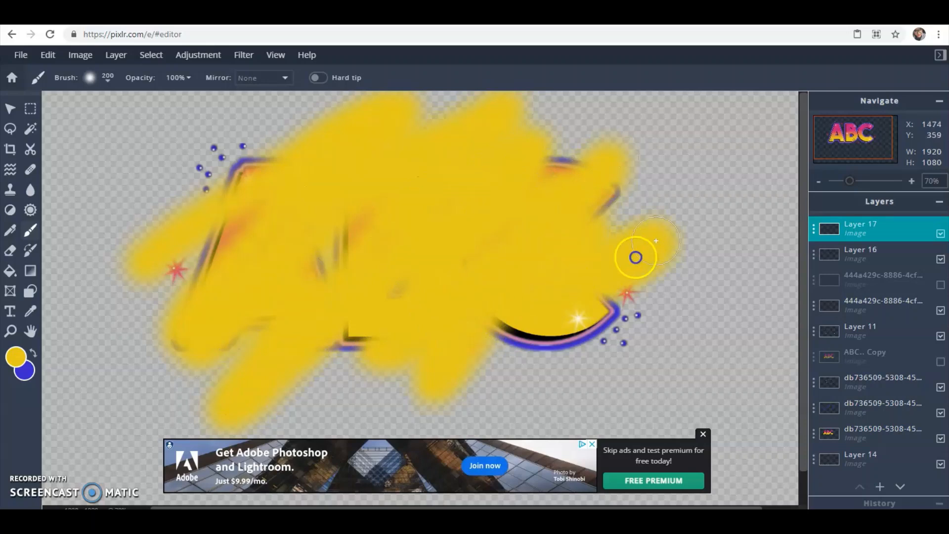
pyautogui.moveTo(305, 295)
pyautogui.mouseDown()
pyautogui.moveTo(153, 302)
pyautogui.moveTo(171, 267)
pyautogui.moveTo(263, 214)
pyautogui.moveTo(232, 192)
pyautogui.moveTo(232, 175)
pyautogui.moveTo(258, 200)
pyautogui.mouseUp()
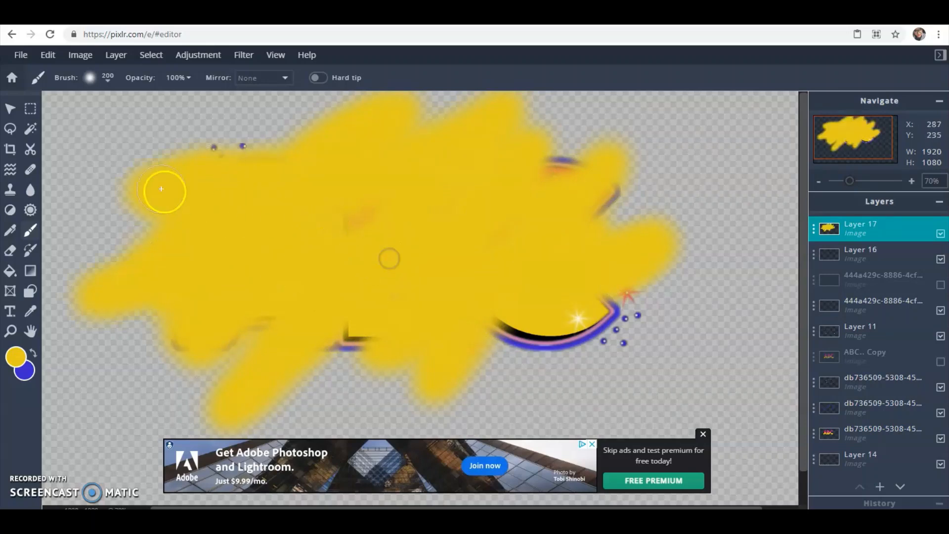
pyautogui.moveTo(904, 228)
pyautogui.mouseDown()
pyautogui.moveTo(878, 431)
pyautogui.moveTo(886, 460)
pyautogui.mouseUp()
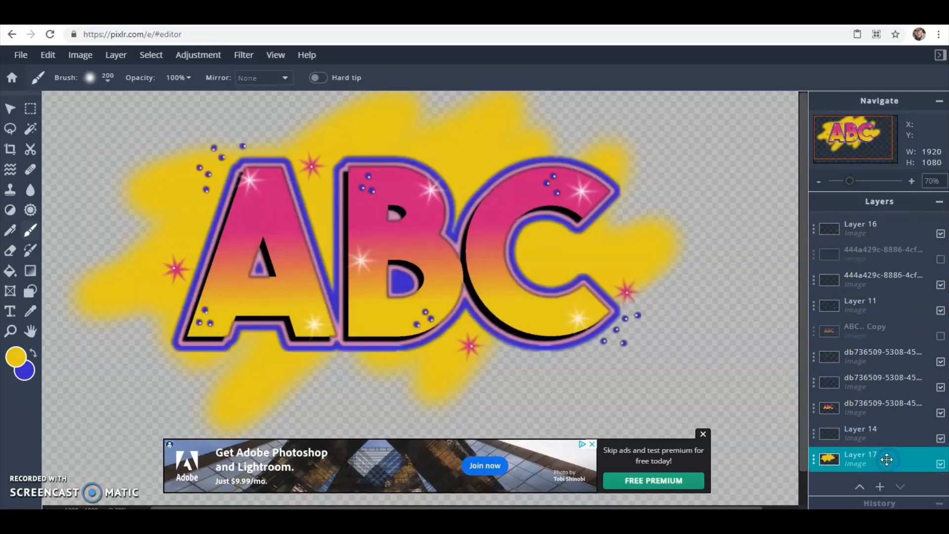
# Reposition the yellow backdrop to X 102, Y 57 so it sits more evenly behind the lettering.
pyautogui.click(9, 110)
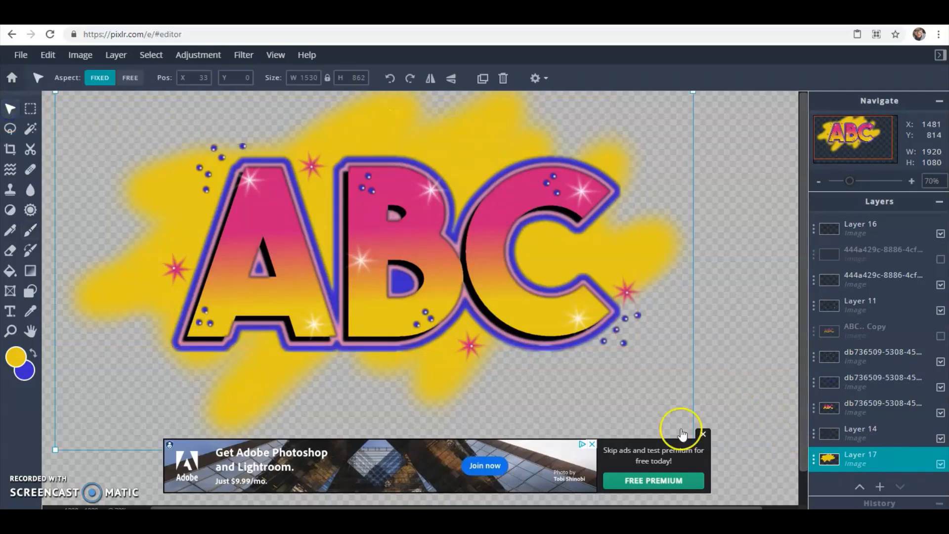
pyautogui.moveTo(239, 409); pyautogui.dragTo(268, 435)
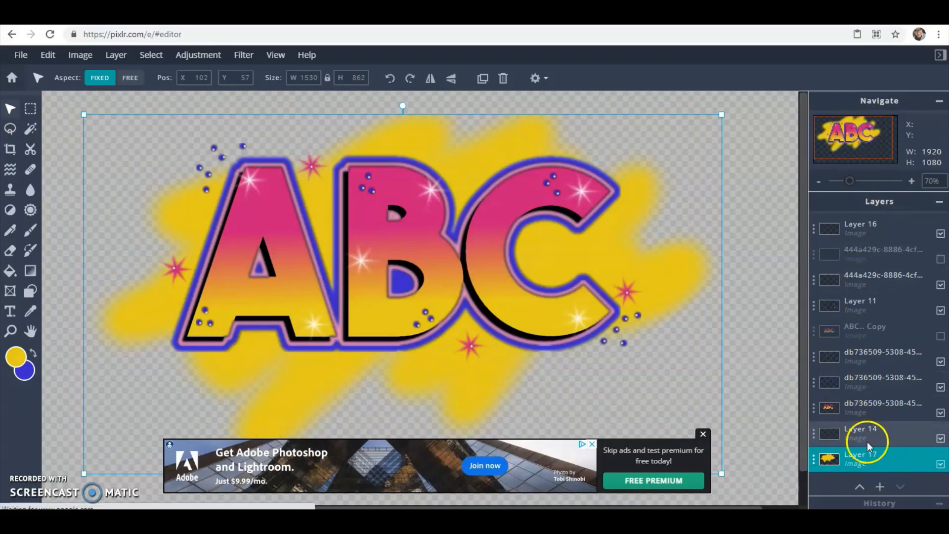
# Add an empty layer and place it directly above Layer 14, beneath the lettering layers.
pyautogui.click(880, 486)
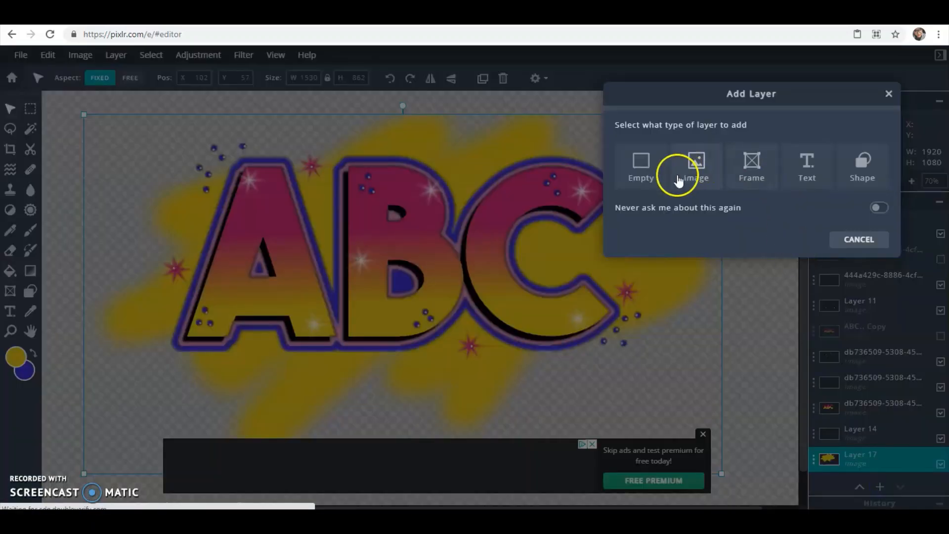
pyautogui.click(641, 165)
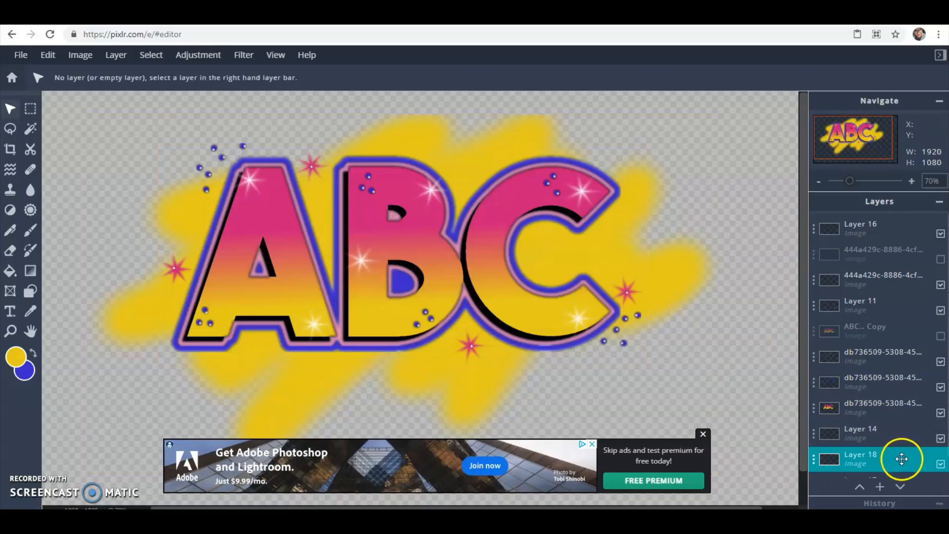
pyautogui.moveTo(900, 460); pyautogui.dragTo(892, 433)
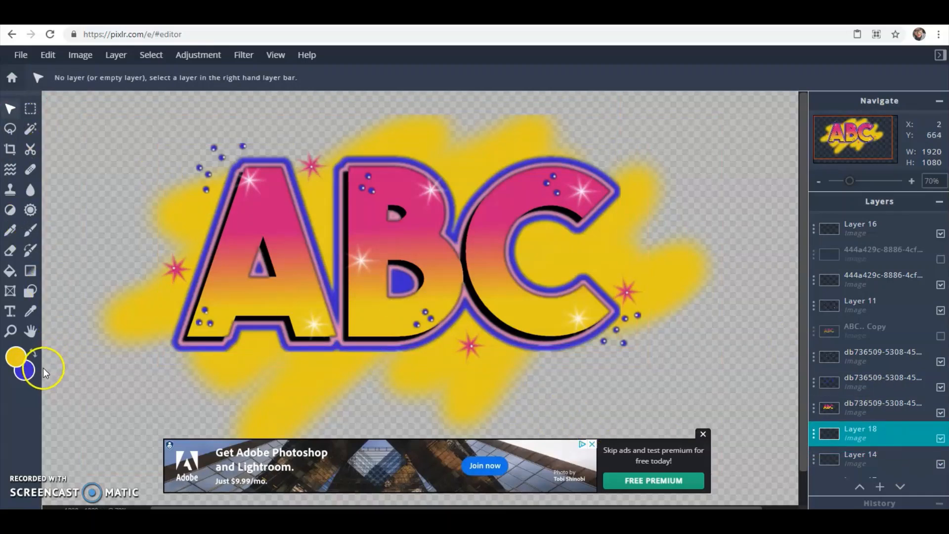
# Sample the blue of the letters' outline, #3C29CD, as the painting colour.
pyautogui.click(16, 361)
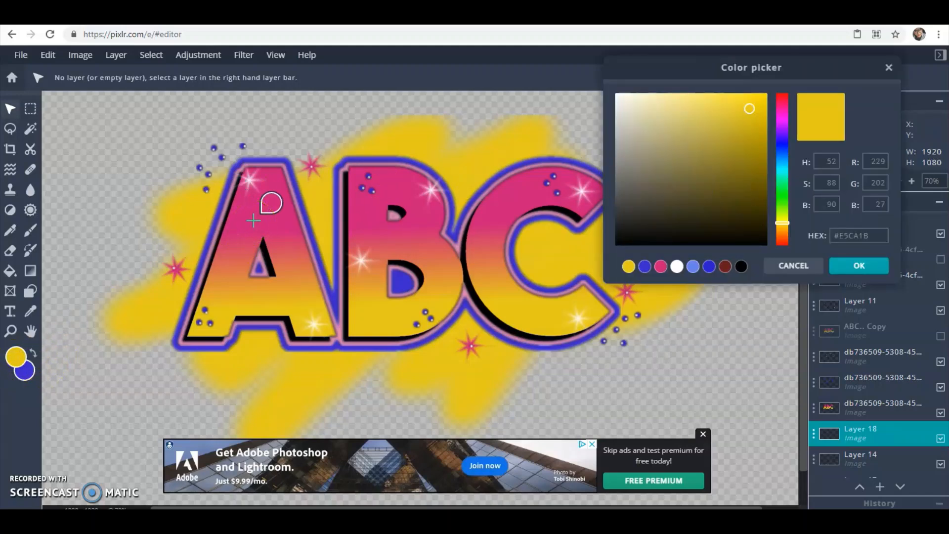
pyautogui.click(332, 296)
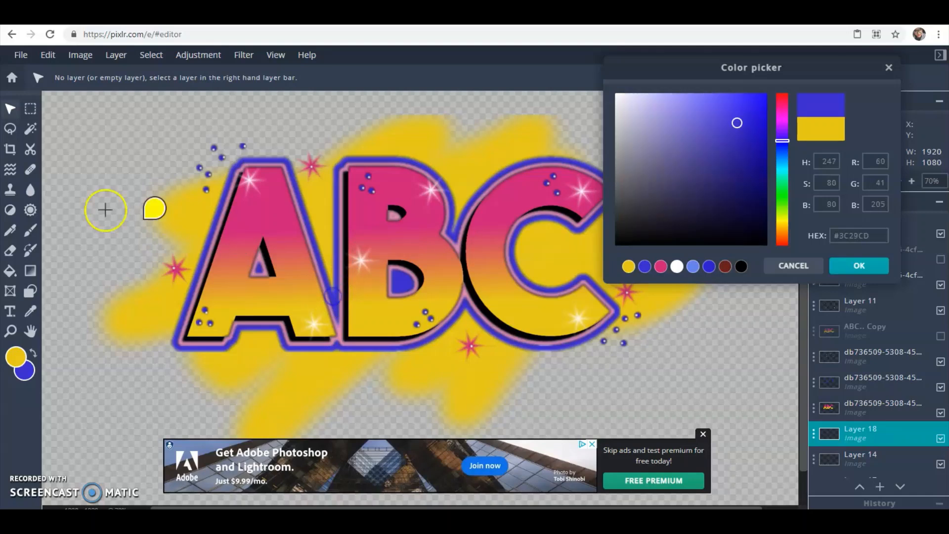
pyautogui.click(848, 265)
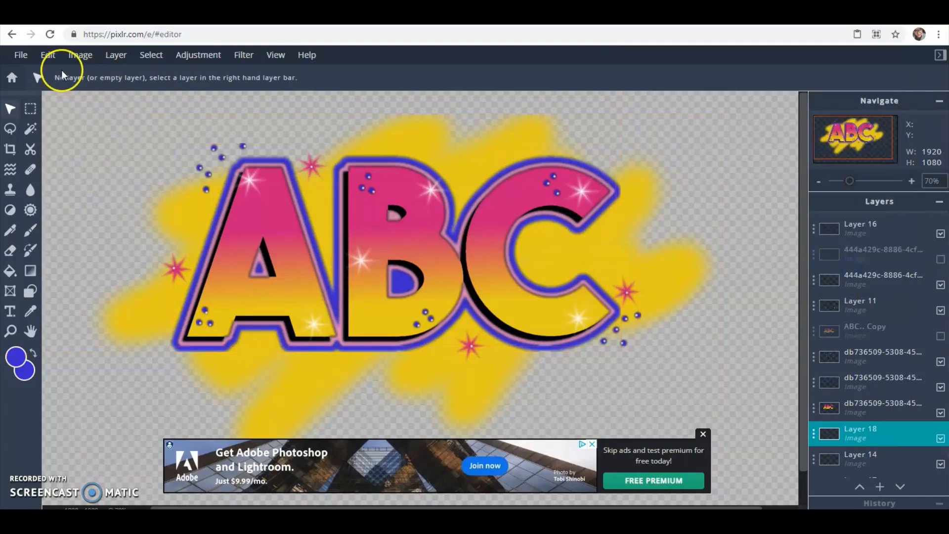
# Choose the four-point sparkle brush preset at 100 px and 80% softness, and set its step to 162%.
pyautogui.click(31, 230)
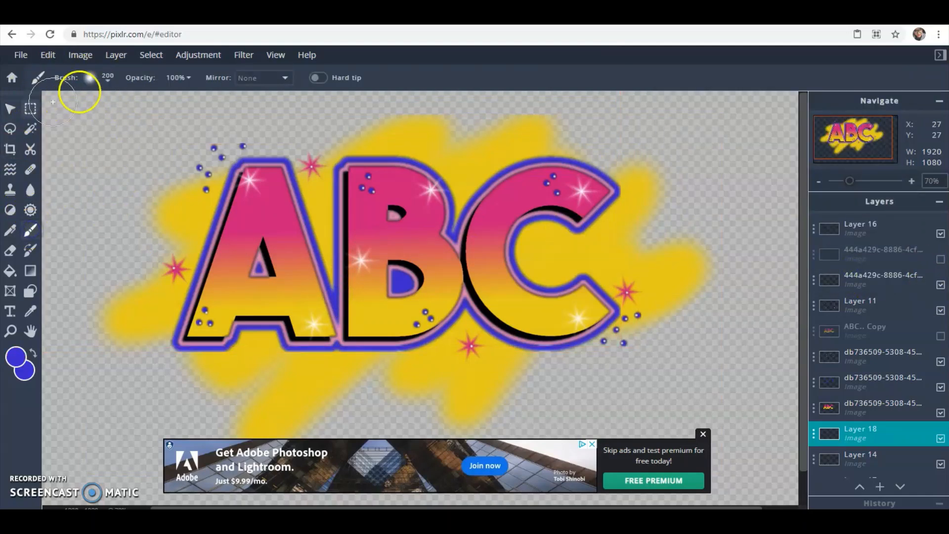
pyautogui.click(108, 82)
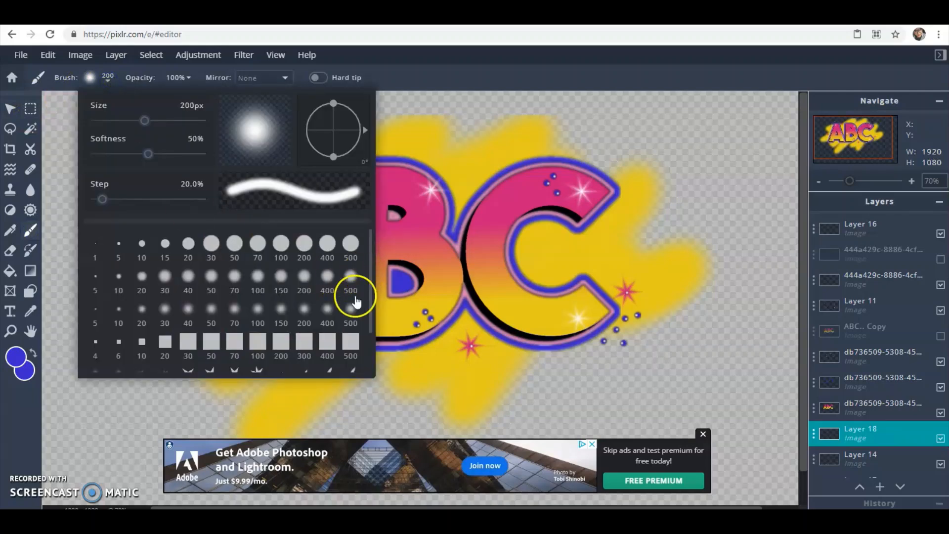
pyautogui.moveTo(372, 274); pyautogui.dragTo(368, 346)
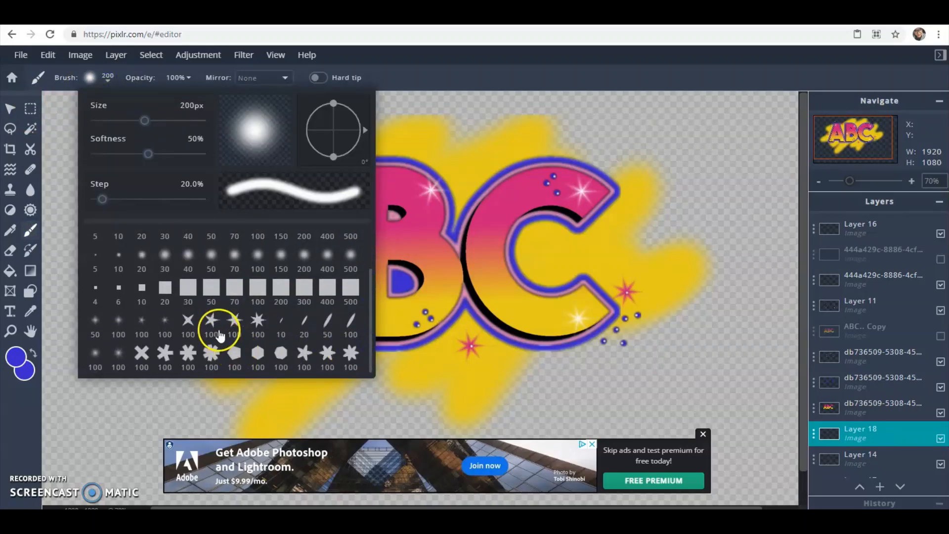
pyautogui.click(117, 323)
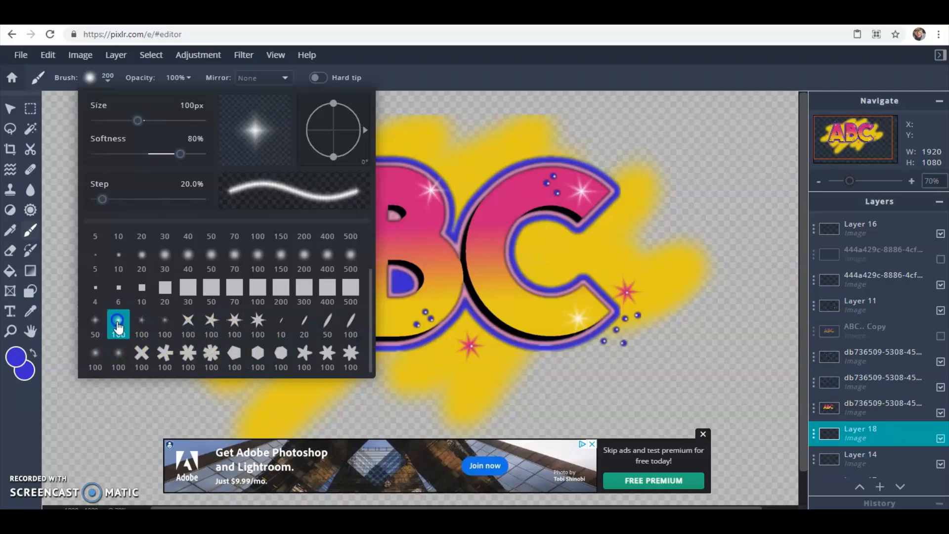
pyautogui.click(381, 77)
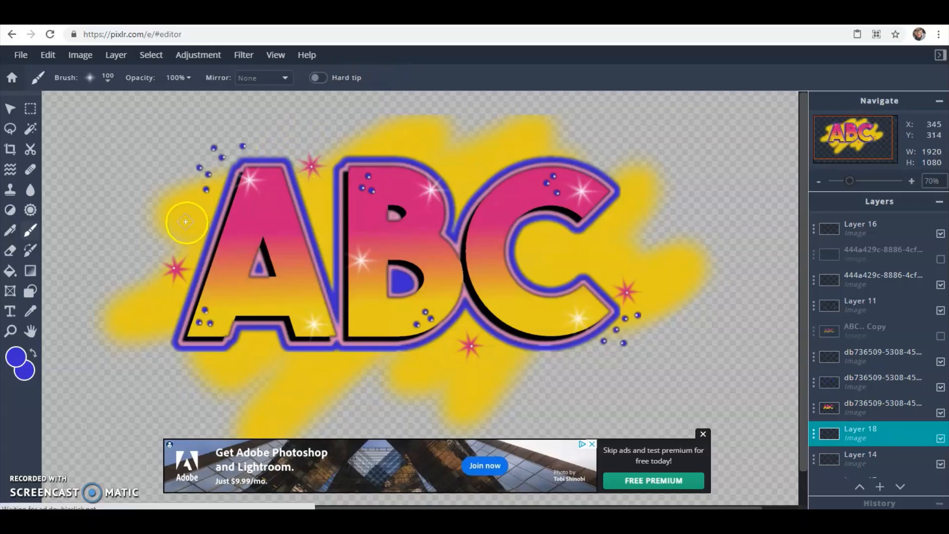
pyautogui.click(107, 78)
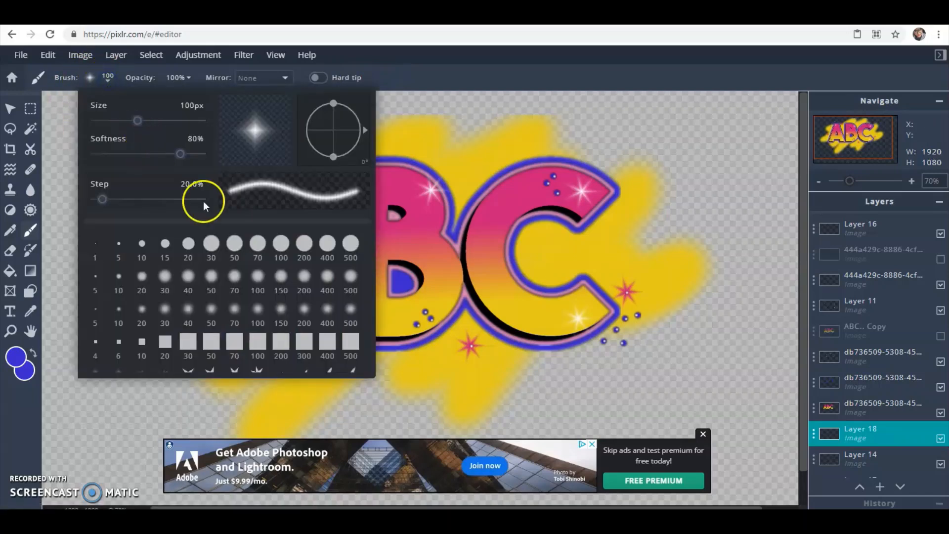
pyautogui.moveTo(102, 199); pyautogui.dragTo(154, 201)
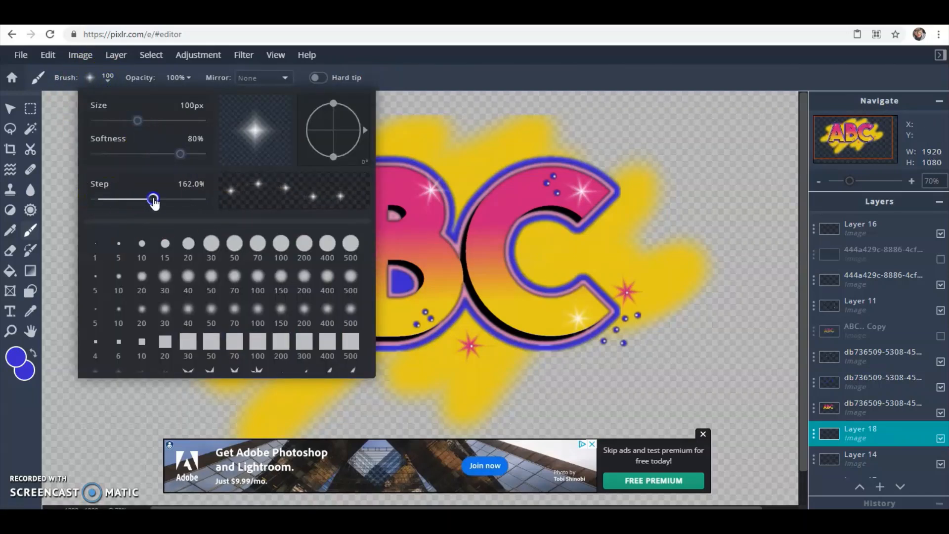
pyautogui.click(417, 82)
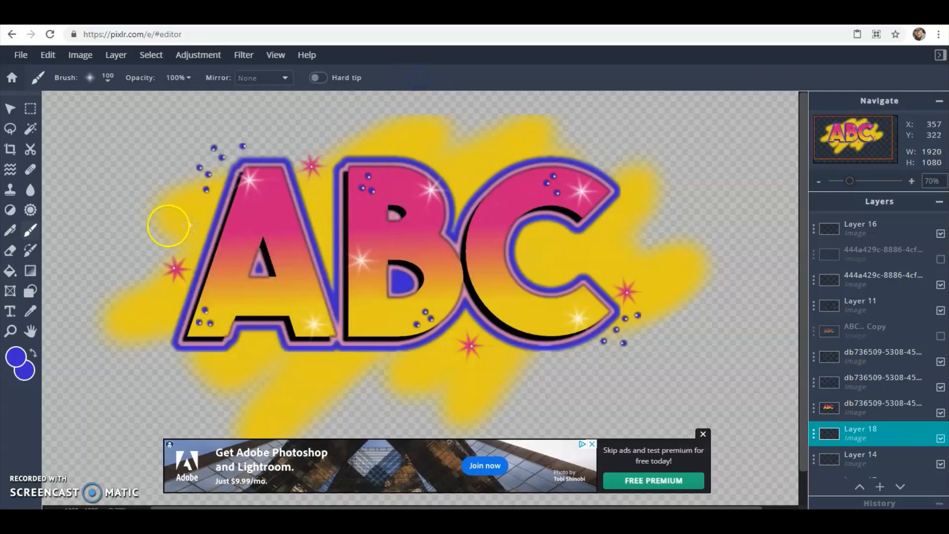
# Scatter blue sparkles around the lettering and over the edges of the yellow backdrop.
pyautogui.moveTo(132, 230); pyautogui.dragTo(672, 186)
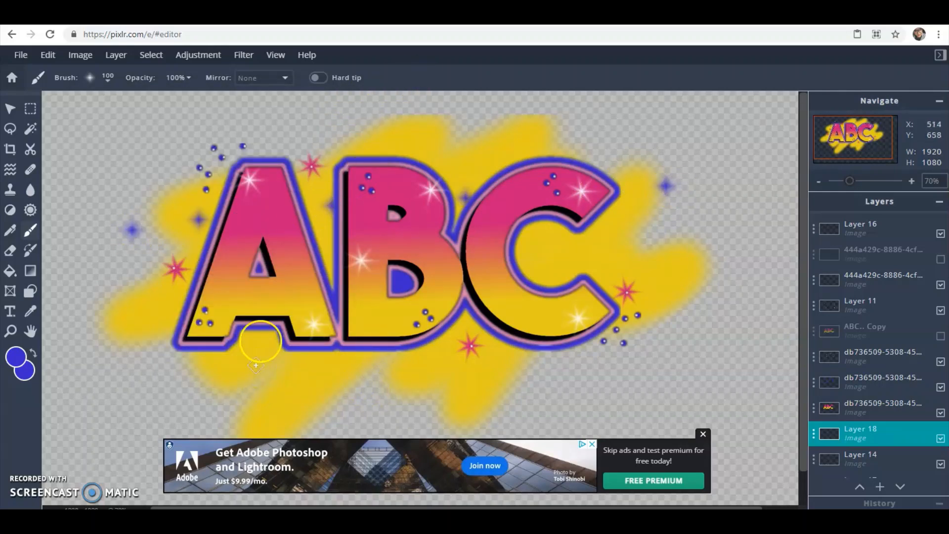
pyautogui.click(195, 199)
pyautogui.click(662, 332)
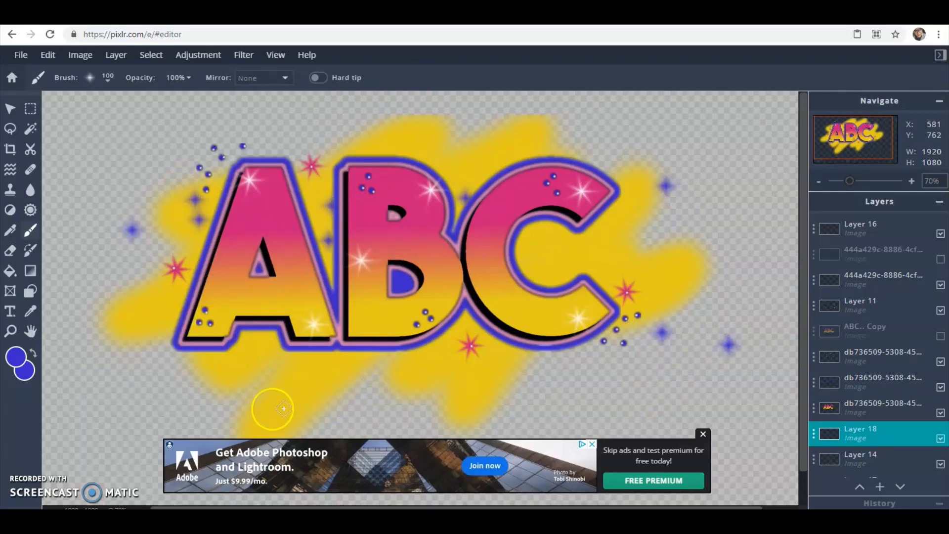
pyautogui.click(178, 412)
pyautogui.click(244, 371)
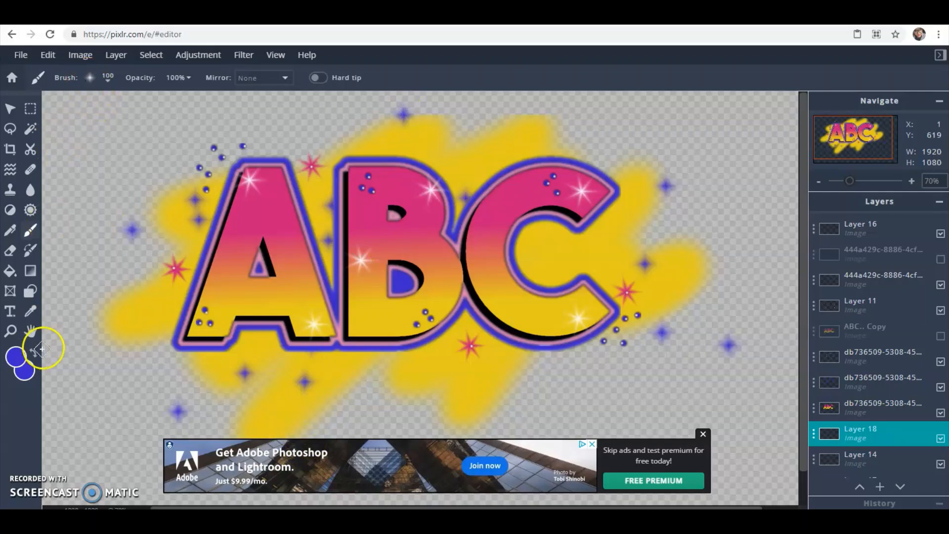
# Sample the pink from the A, #CB1C79, as the painting colour.
pyautogui.click(17, 352)
pyautogui.click(280, 220)
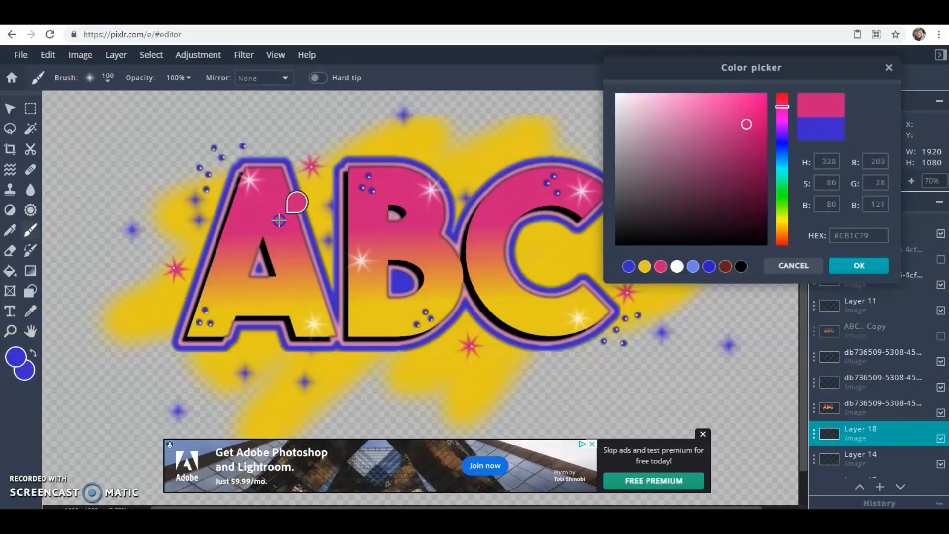
pyautogui.click(850, 266)
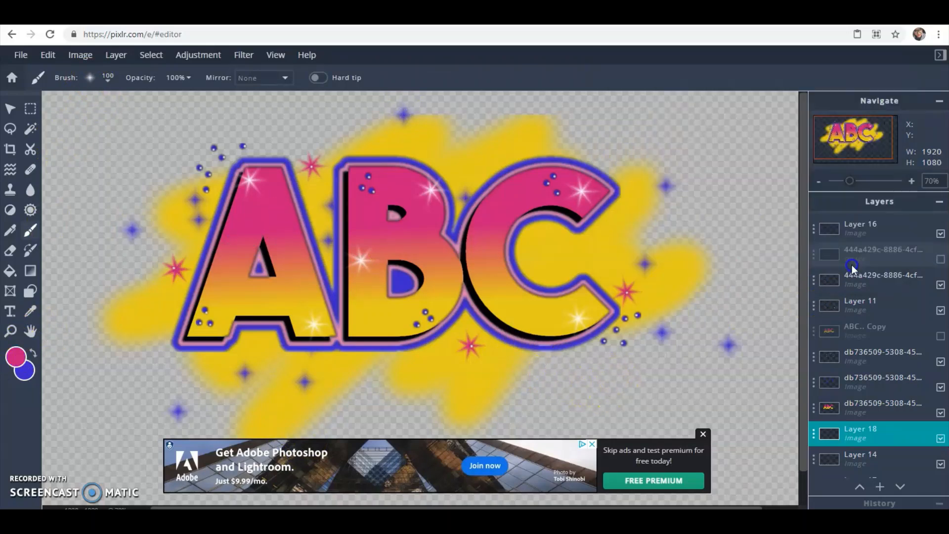
# Stamp pink sparkles around the lettering, including below the C and on the backdrop's upper edge.
pyautogui.click(619, 385)
pyautogui.click(552, 366)
pyautogui.click(486, 345)
pyautogui.click(361, 300)
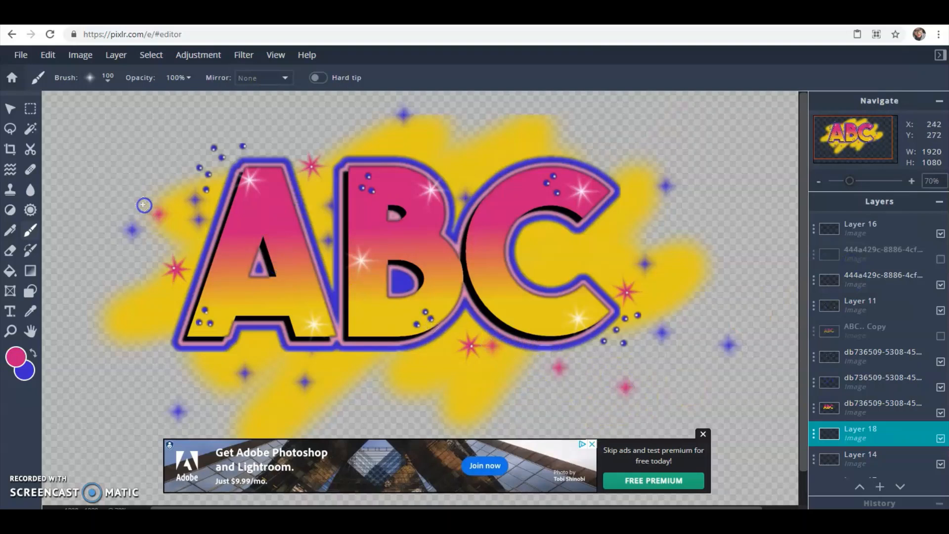
pyautogui.click(498, 125)
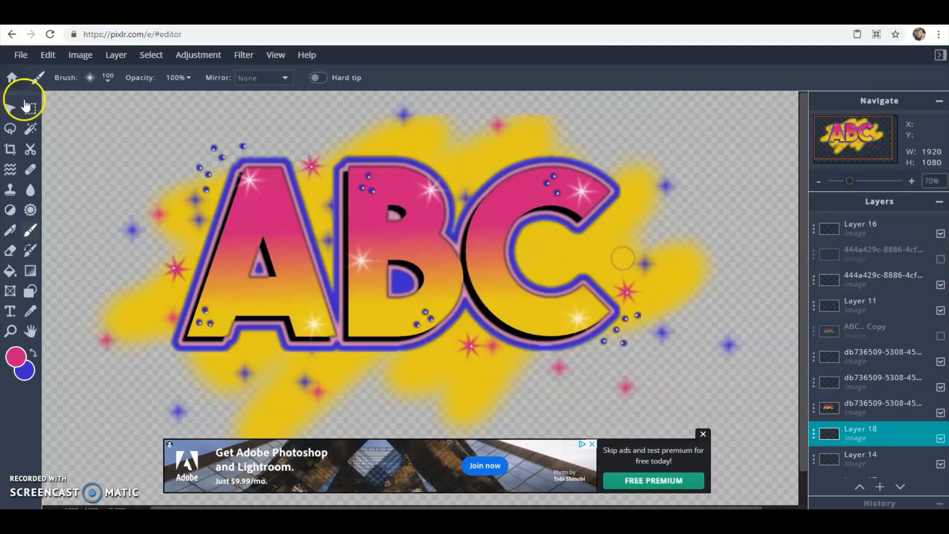
# Set the painting colour to white, #FFFFFF, and scatter white sparkles around the letters on the backdrop.
pyautogui.click(16, 356)
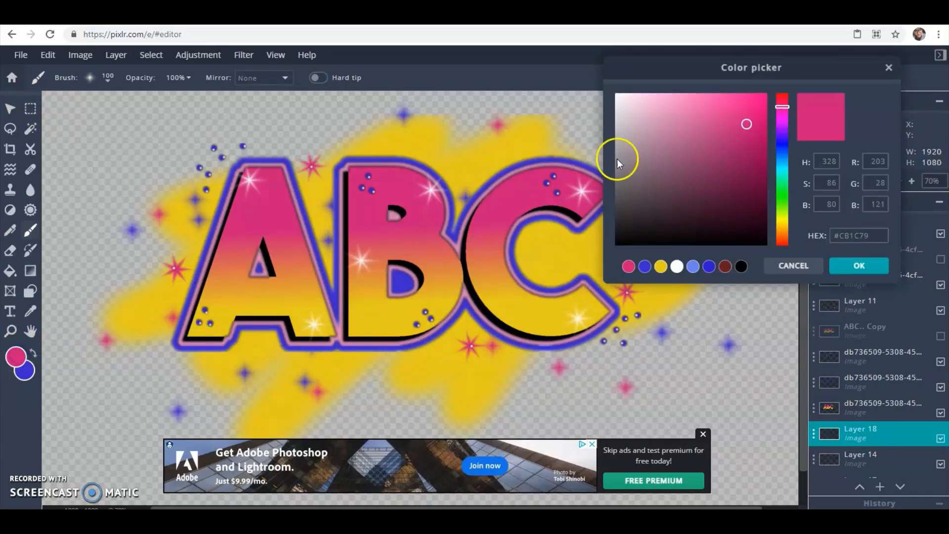
pyautogui.moveTo(616, 159); pyautogui.dragTo(613, 45)
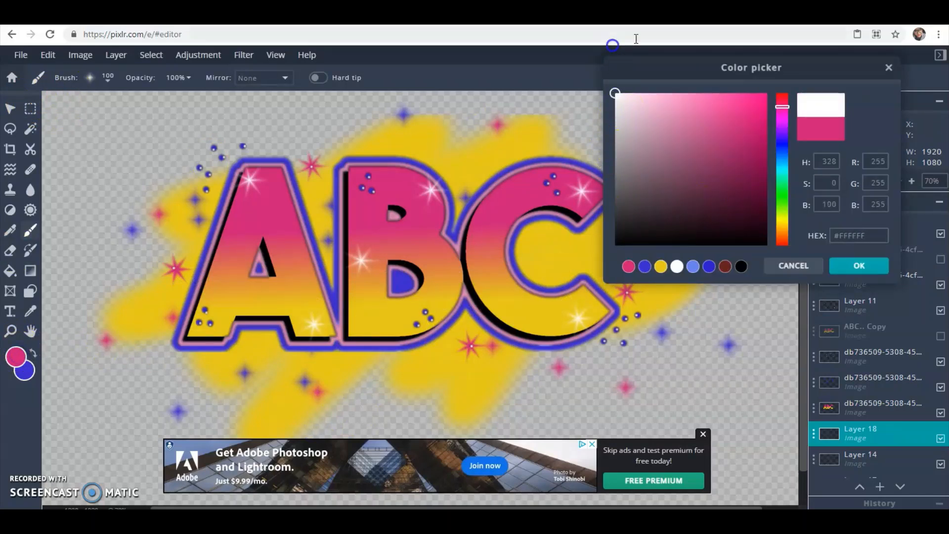
pyautogui.click(846, 267)
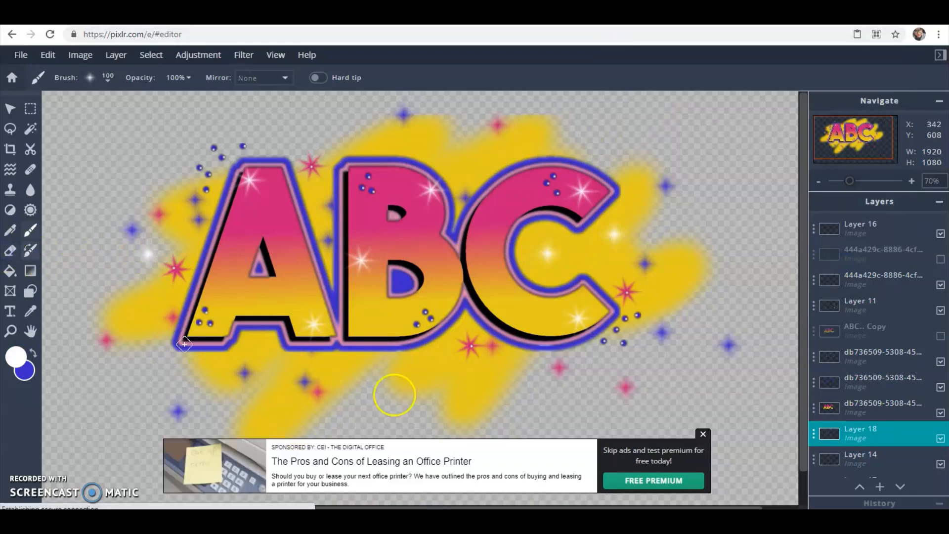
pyautogui.click(474, 170)
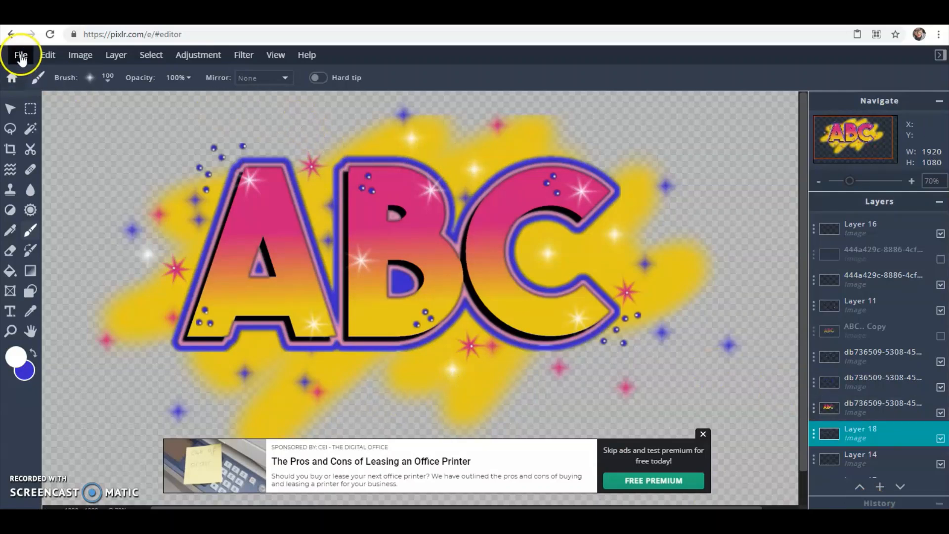
# Set up the finished lettering image for saving with the file name 123 and the PNG file type.
pyautogui.click(20, 58)
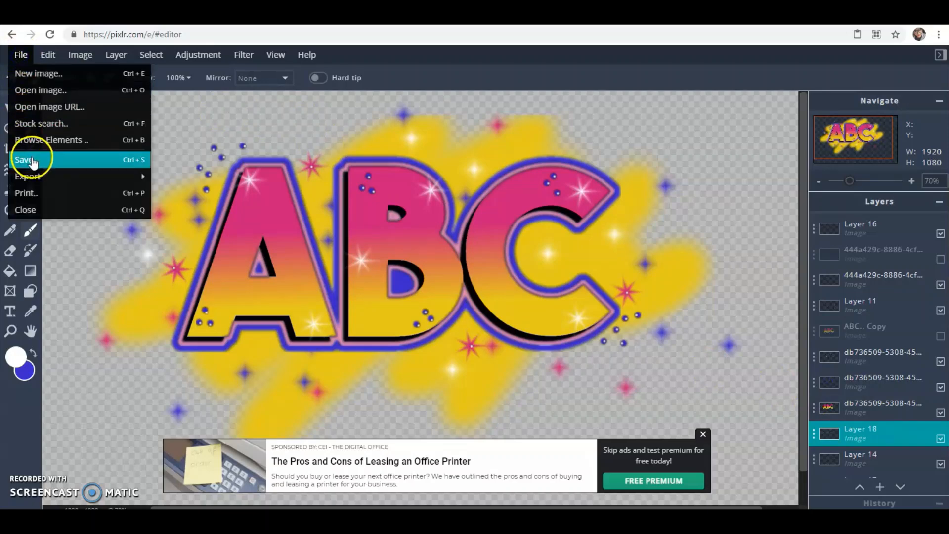
pyautogui.click(31, 161)
pyautogui.click(735, 120)
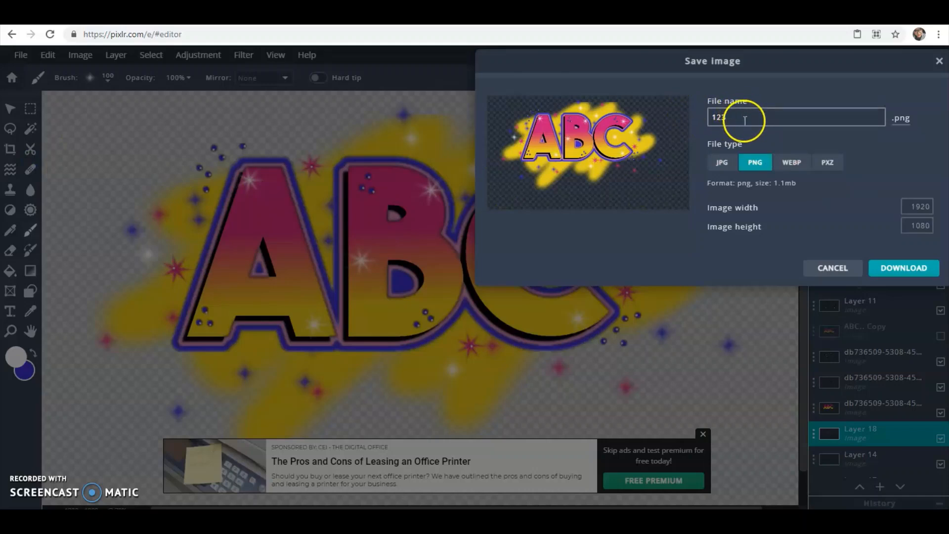
pyautogui.click(761, 159)
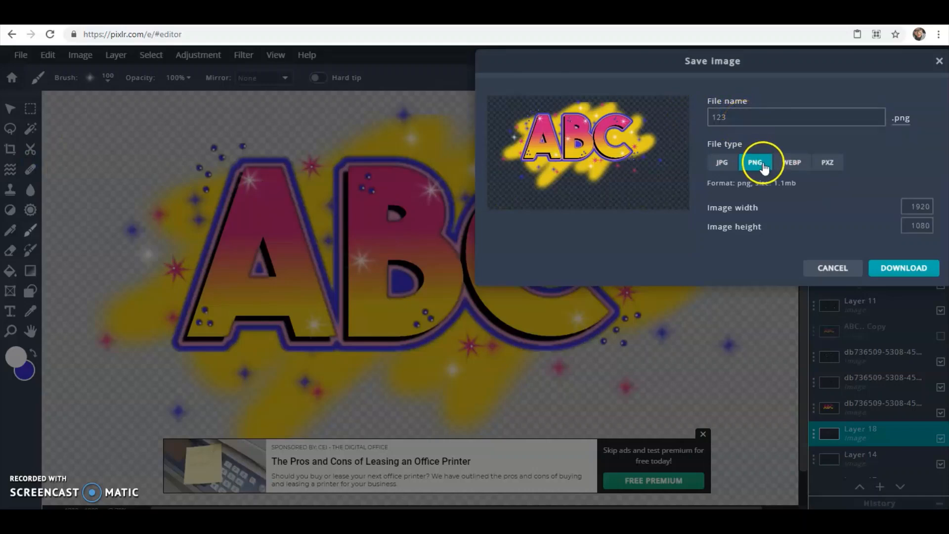
pyautogui.click(741, 117)
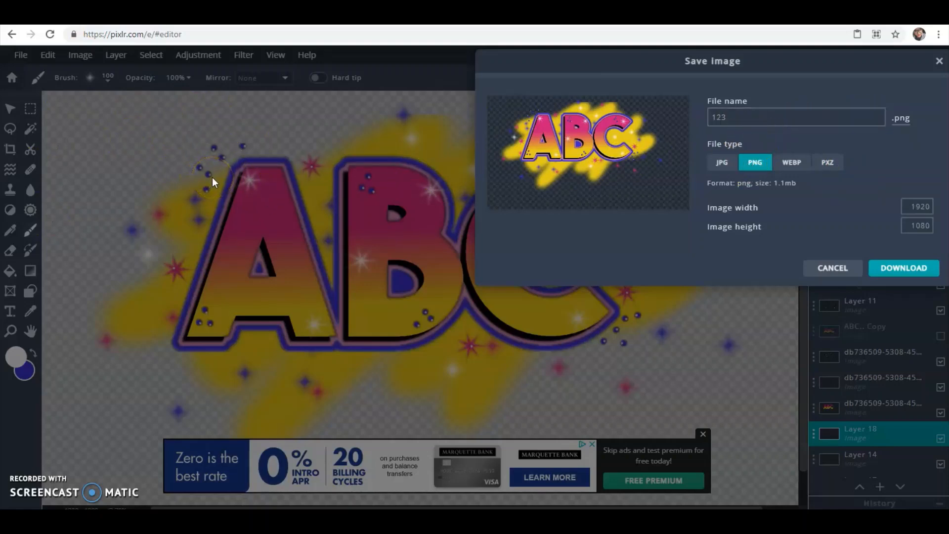
pyautogui.click(759, 164)
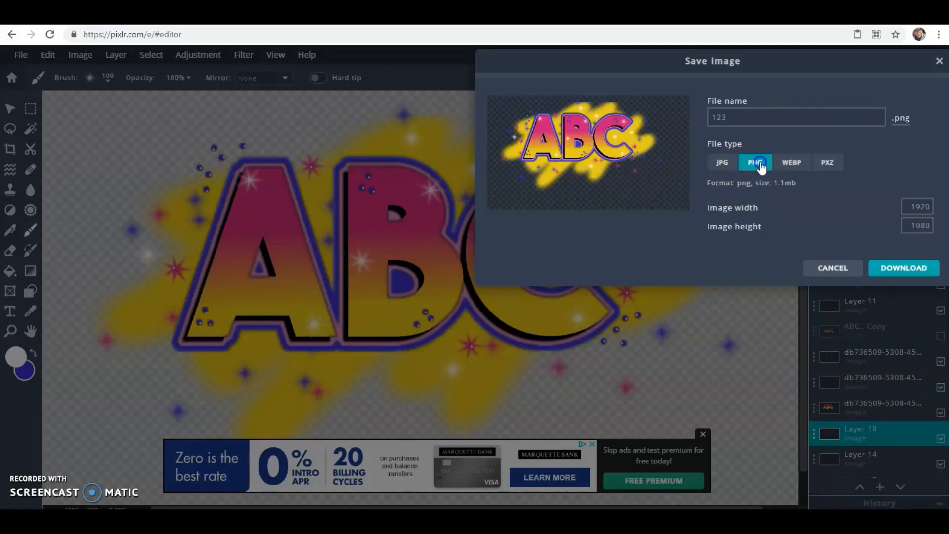
# Download the image, save it to the Desktop as the PNG file 123, and close the save dialog.
pyautogui.click(870, 274)
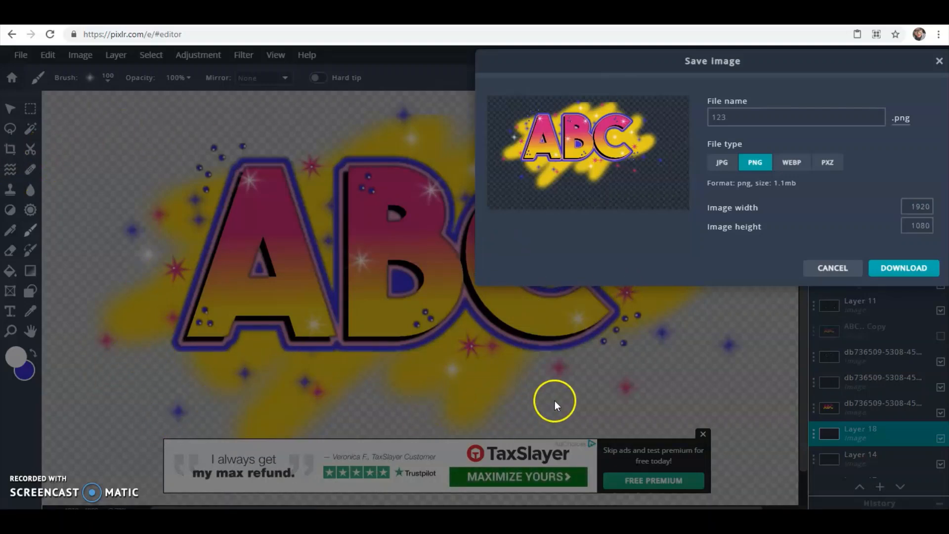
pyautogui.click(894, 269)
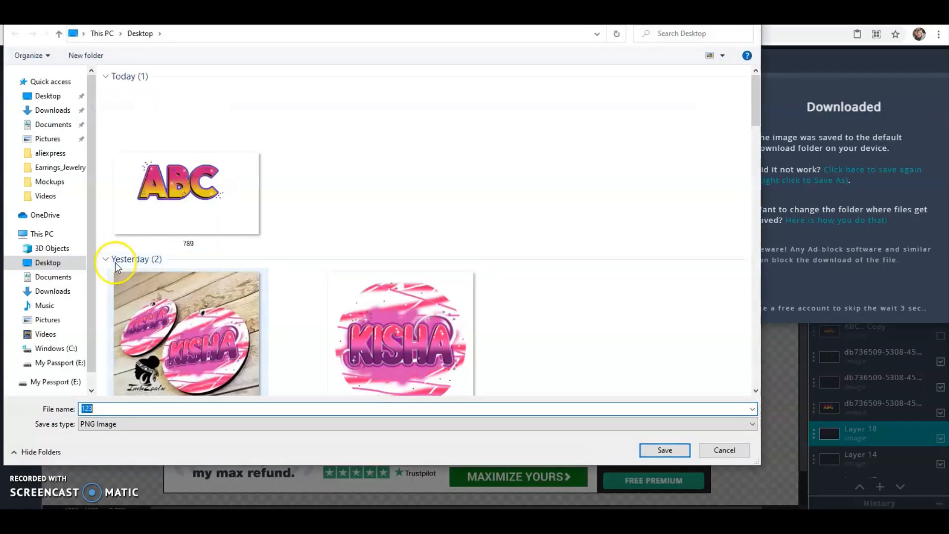
pyautogui.click(665, 450)
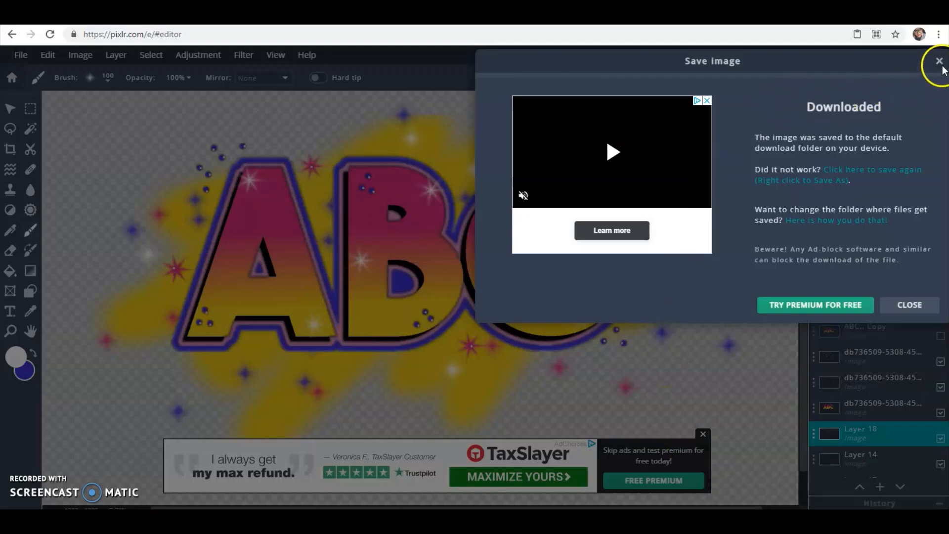
pyautogui.click(938, 62)
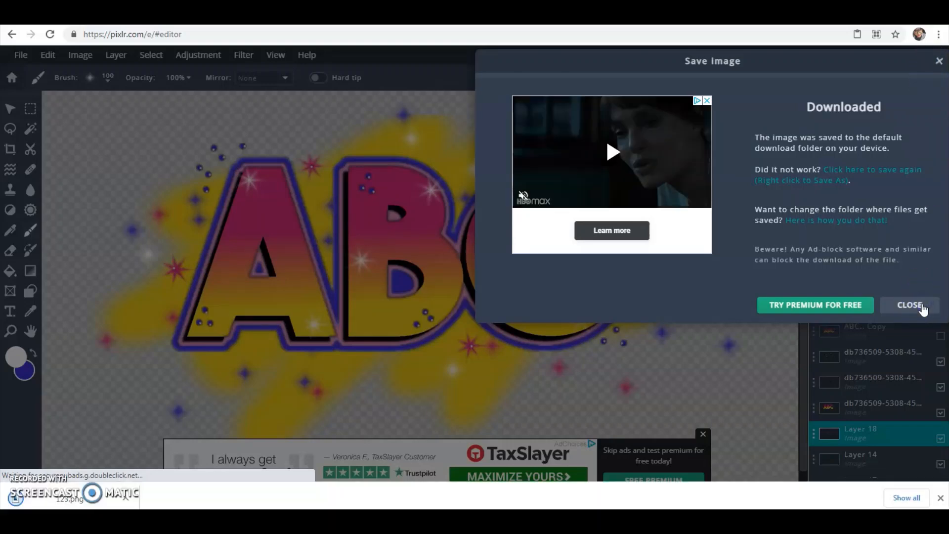
pyautogui.click(922, 306)
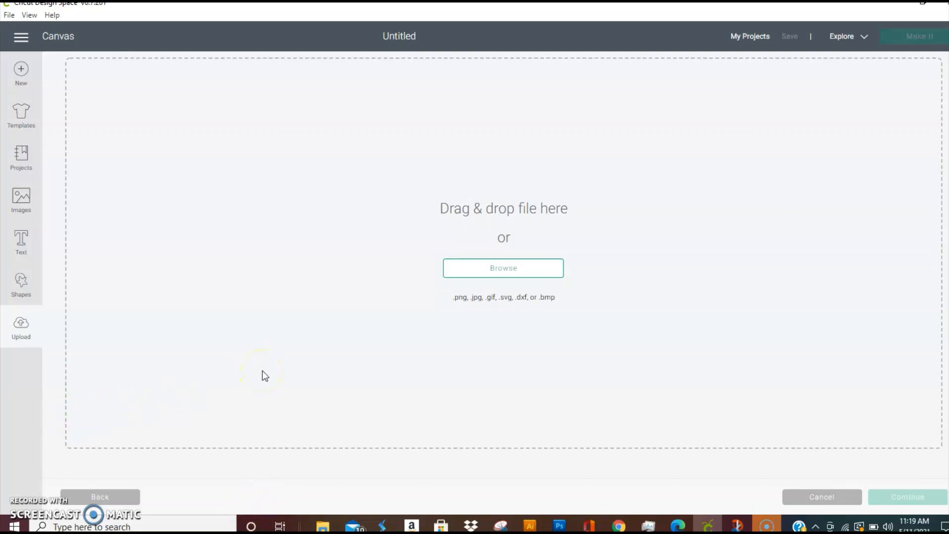
pyautogui.click(494, 268)
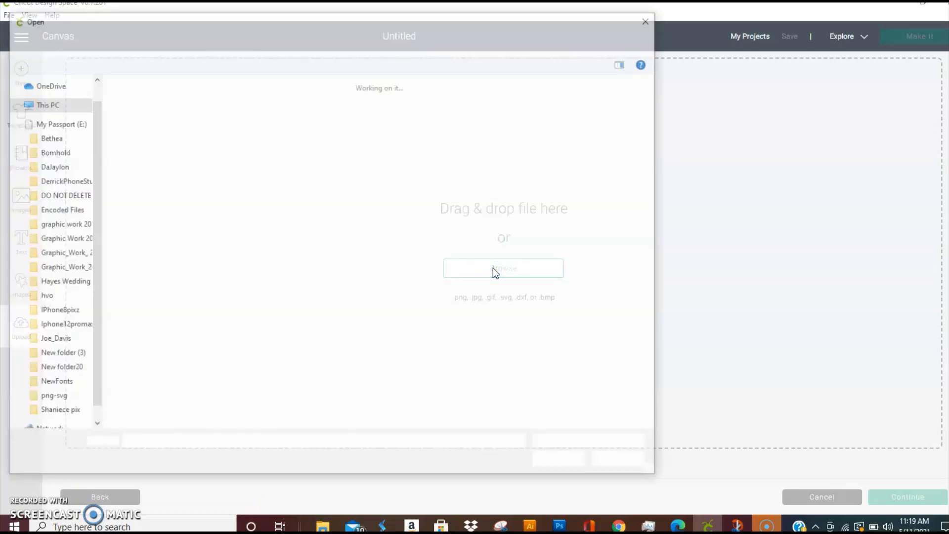
pyautogui.click(224, 165)
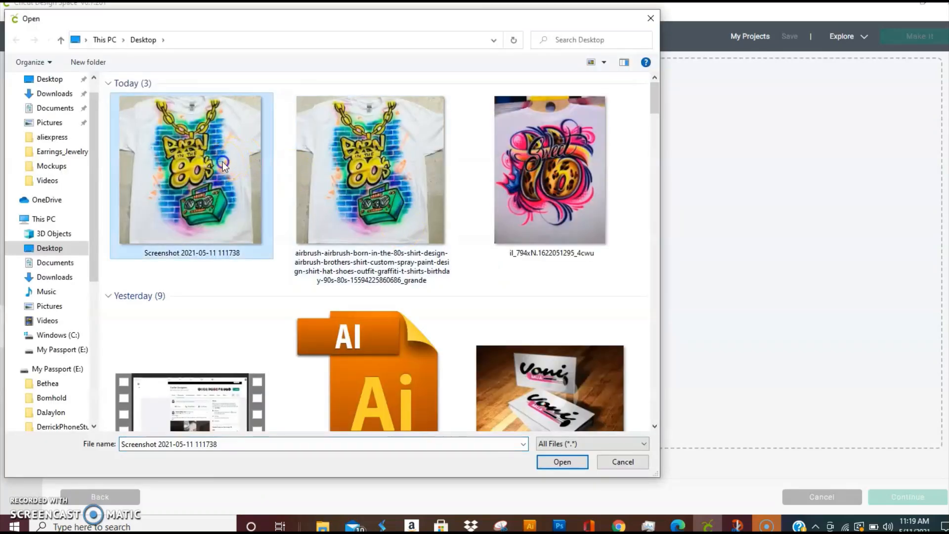
pyautogui.click(562, 462)
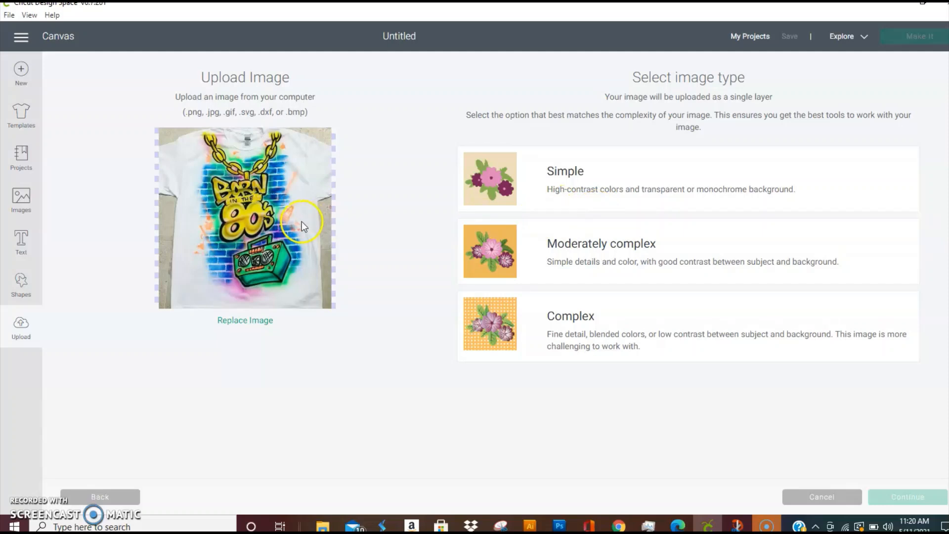
# Classify the shirt image as Complex, keep its background without erasing, and upload it as a Print Then Cut image.
pyautogui.click(640, 327)
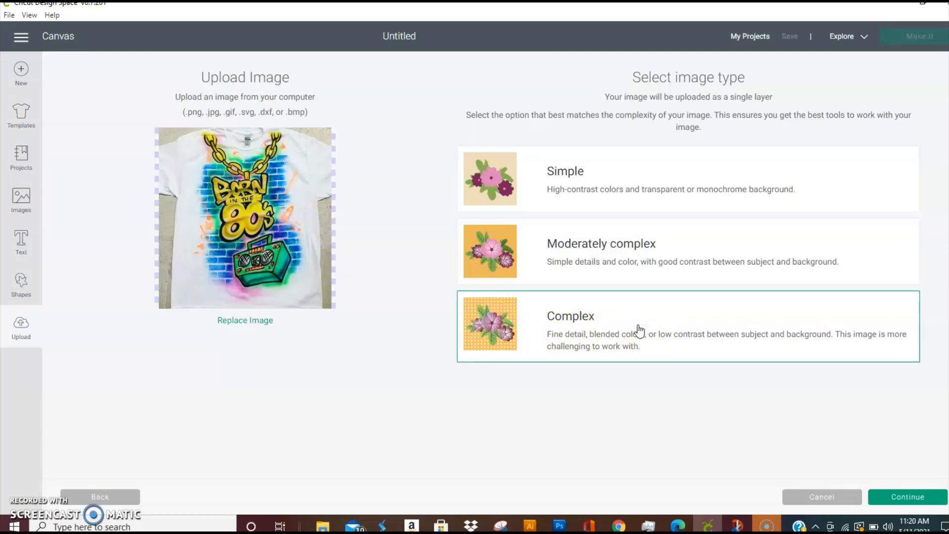
pyautogui.click(884, 496)
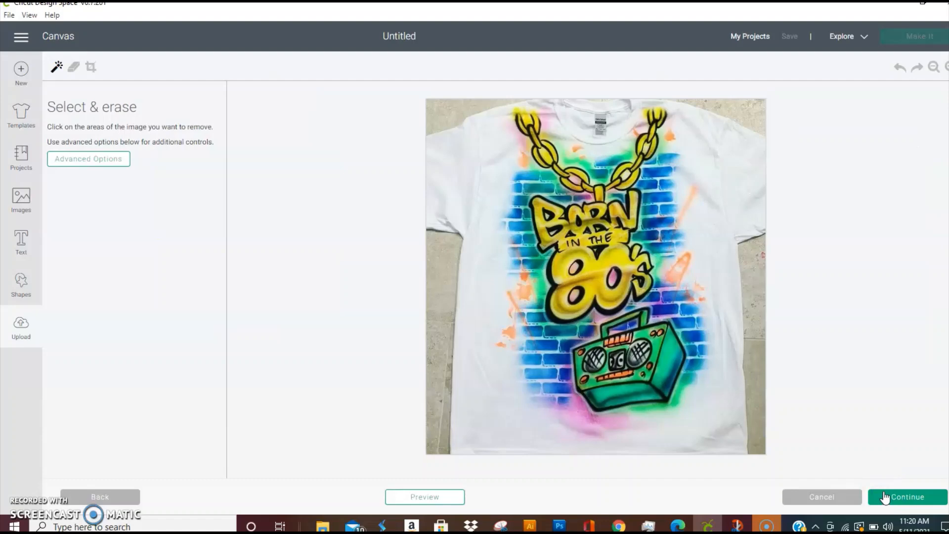
pyautogui.click(885, 497)
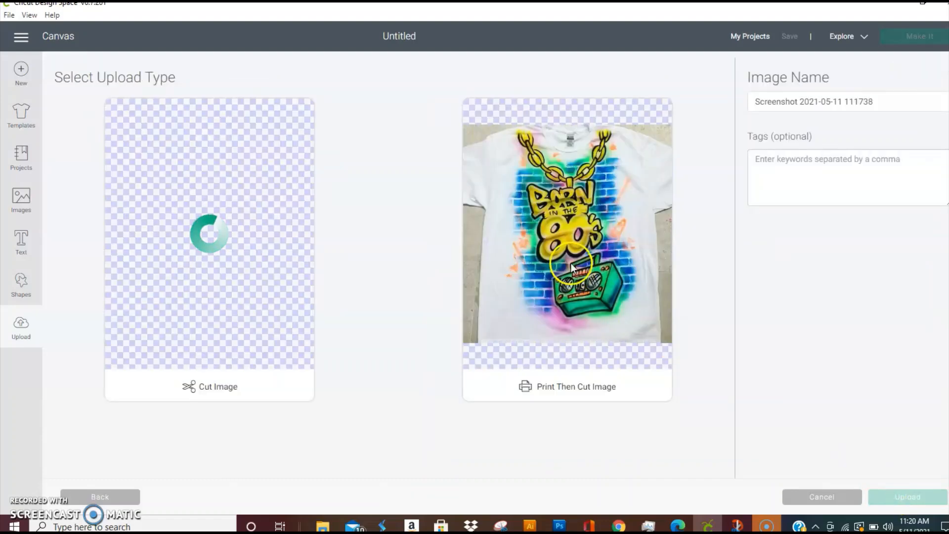
pyautogui.click(571, 267)
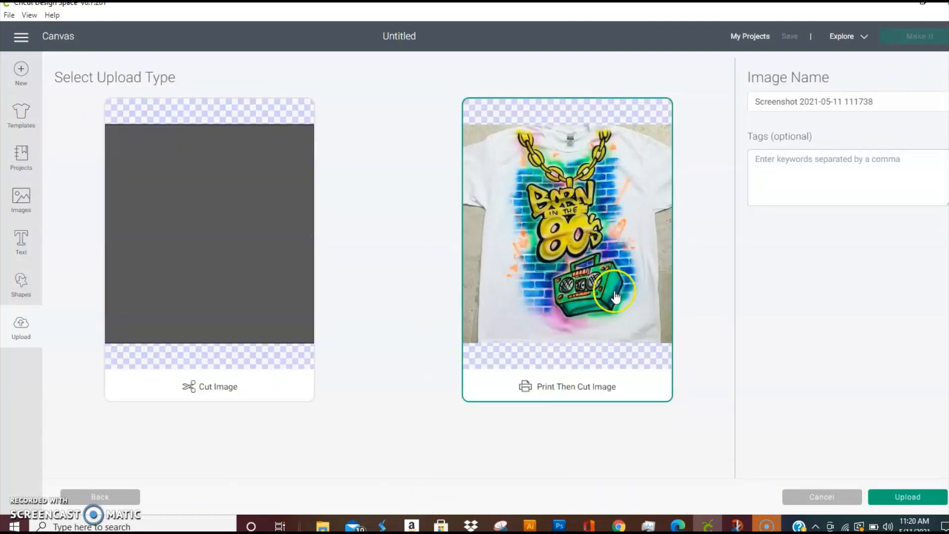
pyautogui.click(904, 497)
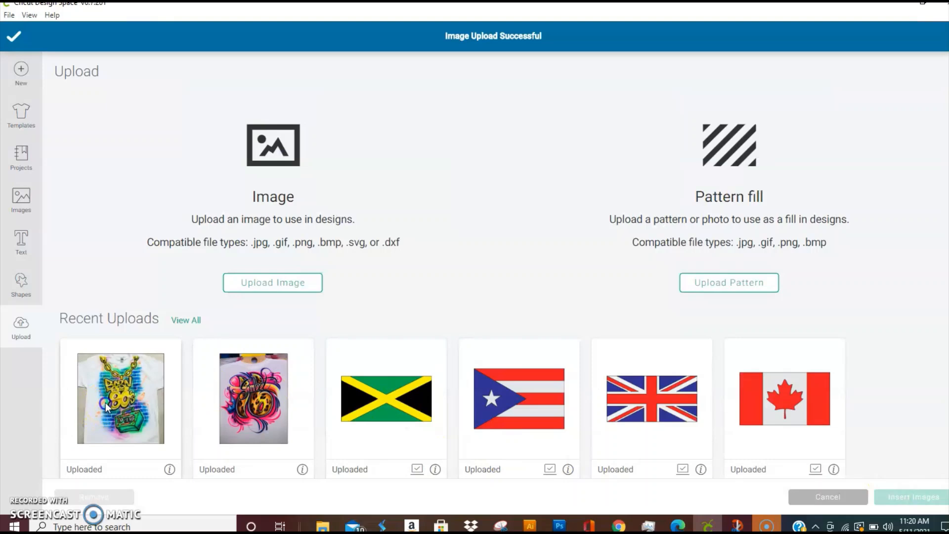
# Insert the uploaded Born in the 80's and Sweet 16 shirt images onto the canvas together.
pyautogui.click(106, 402)
pyautogui.click(267, 416)
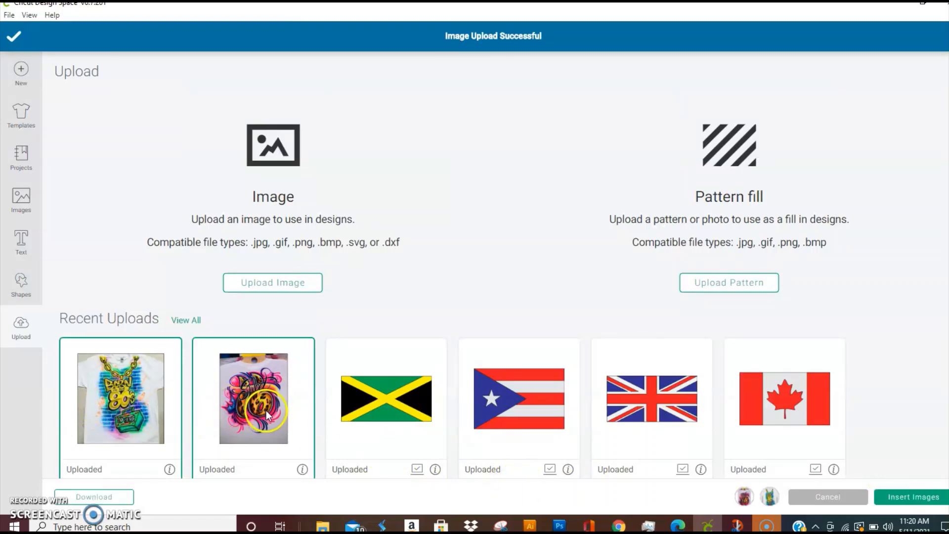
pyautogui.click(909, 498)
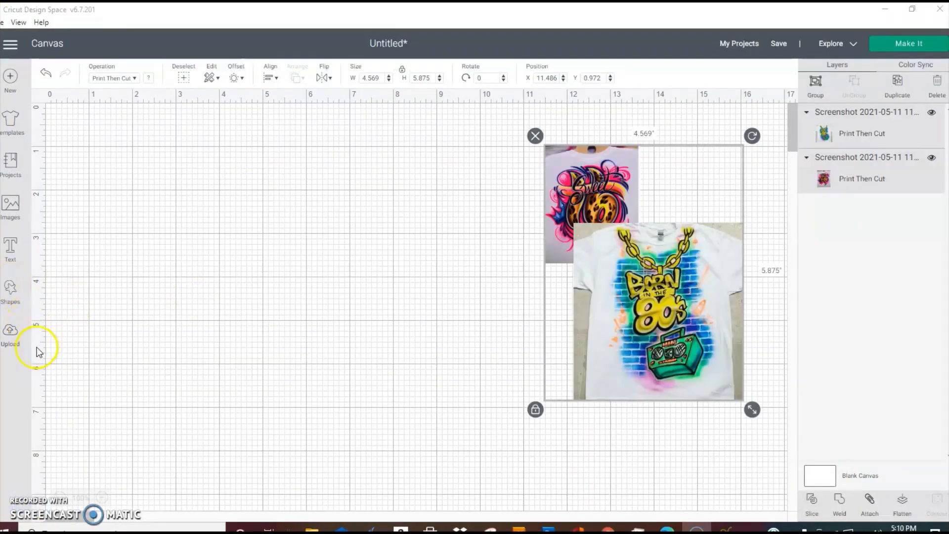
# Add a circle, enlarge it to about 7.67 inches across, and place it to the left of the shirt images.
pyautogui.click(12, 296)
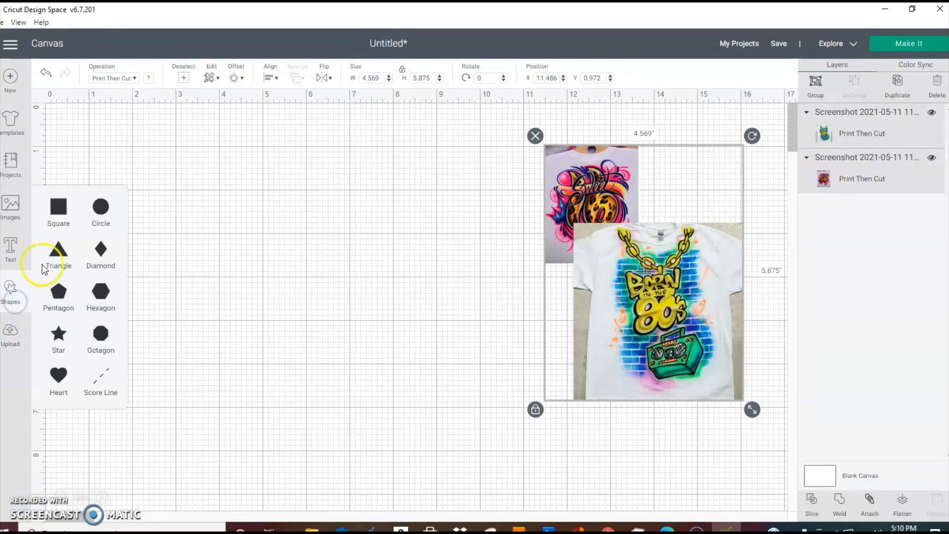
pyautogui.click(100, 207)
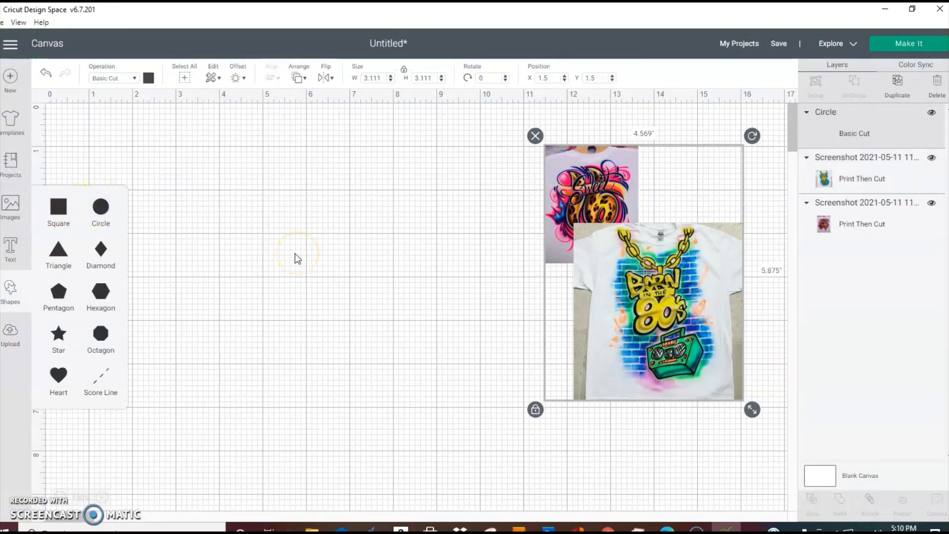
pyautogui.moveTo(256, 311); pyautogui.dragTo(453, 475)
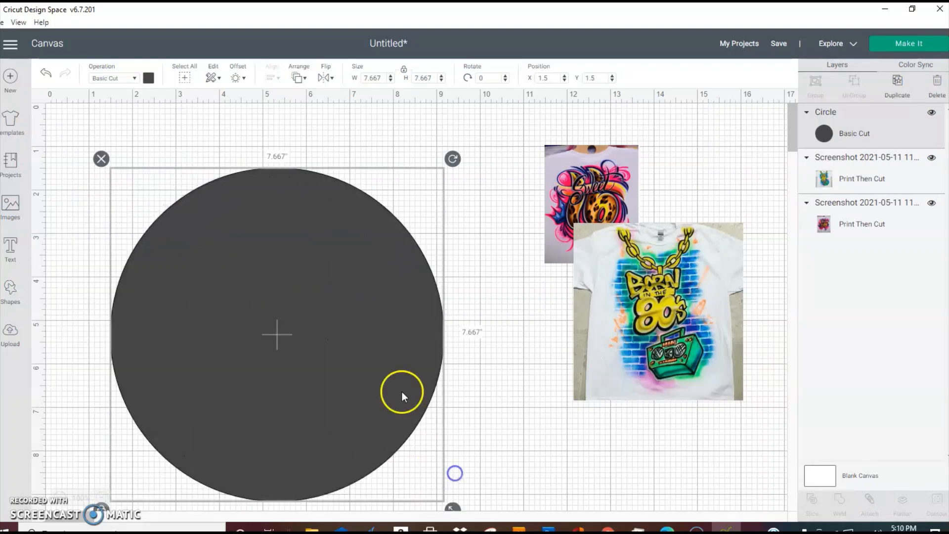
pyautogui.moveTo(317, 289); pyautogui.dragTo(357, 250)
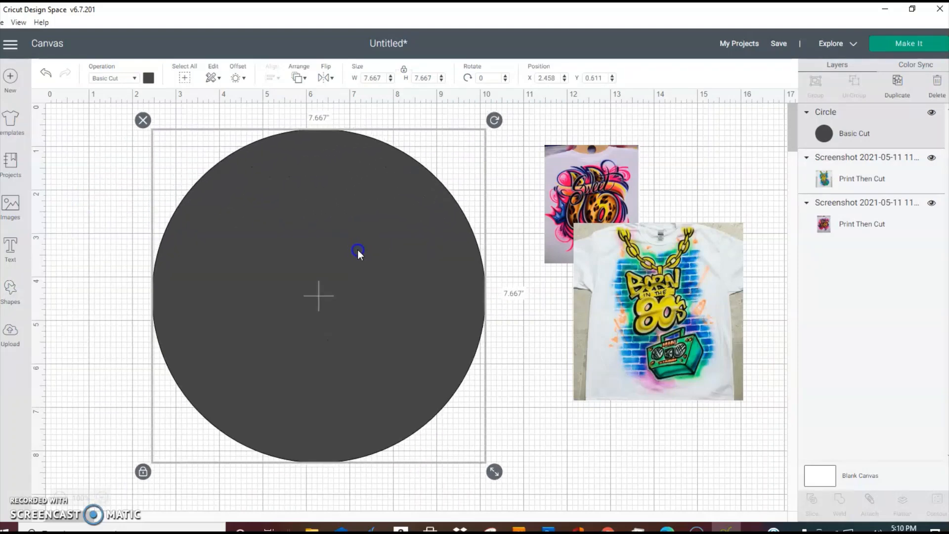
# Duplicate the large circle and set the copy's material colour to white.
pyautogui.click(897, 81)
pyautogui.click(148, 76)
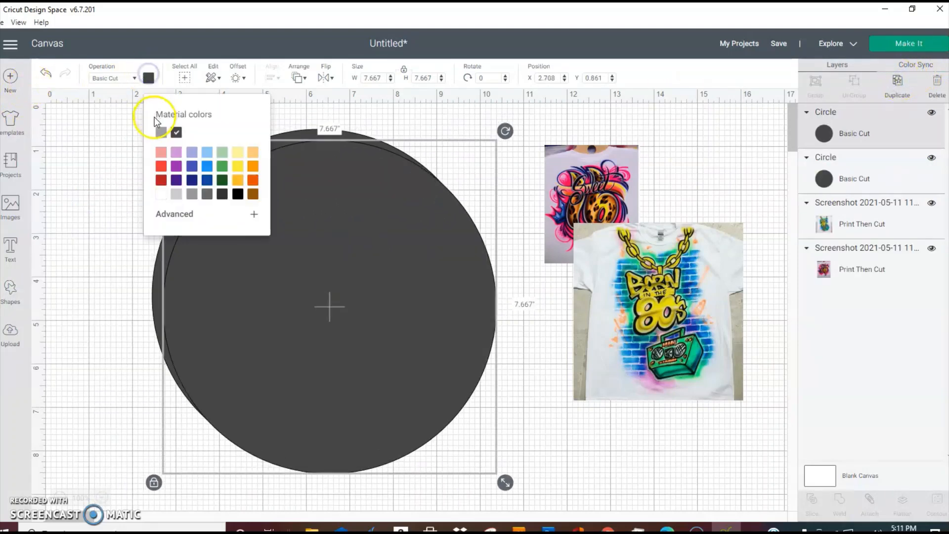
pyautogui.click(158, 198)
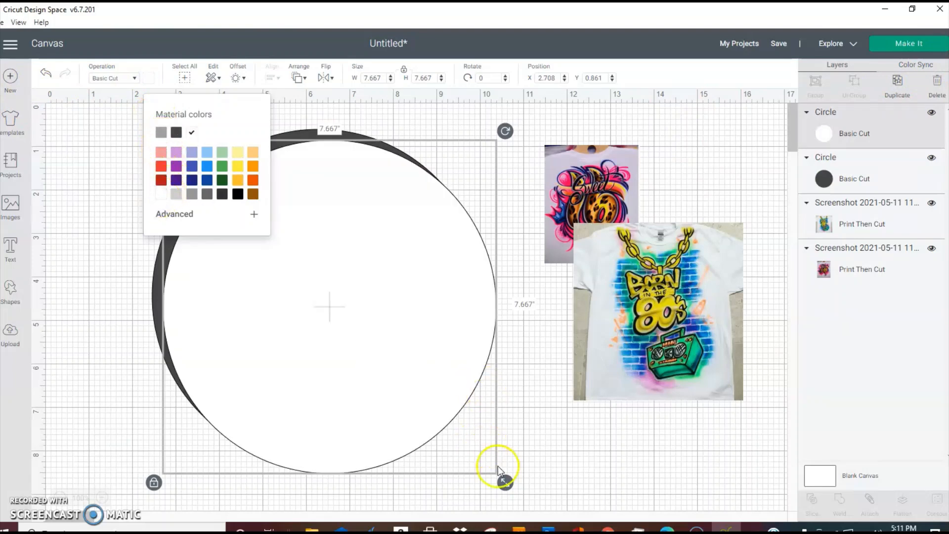
# Shrink the white circle to about 0.33 inches across and place it on the upper part of the dark circle.
pyautogui.moveTo(504, 481); pyautogui.dragTo(291, 288)
pyautogui.click(64, 224)
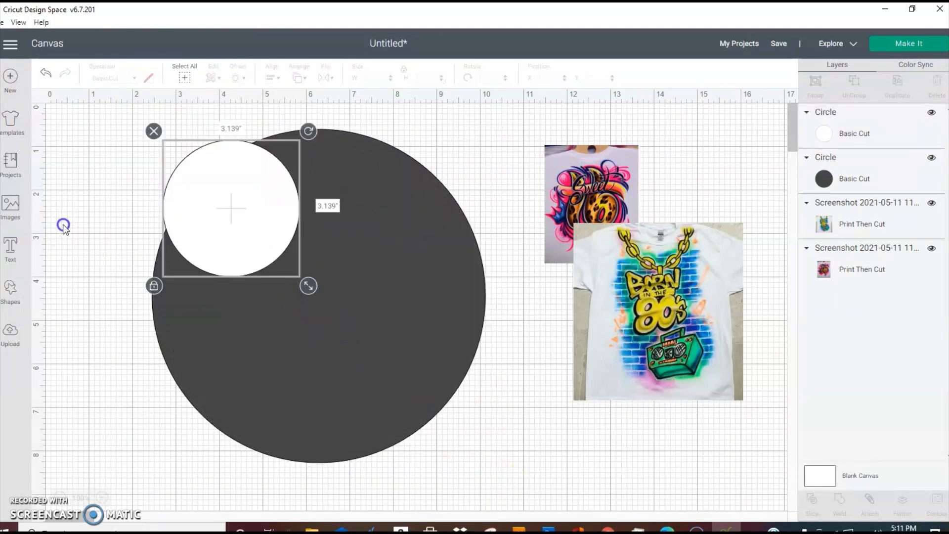
pyautogui.moveTo(247, 198); pyautogui.dragTo(346, 253)
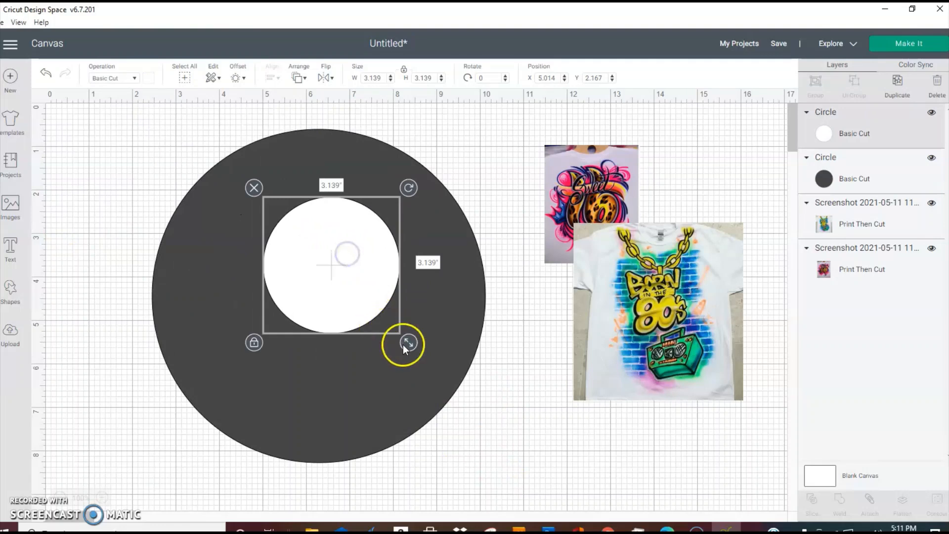
pyautogui.moveTo(408, 342); pyautogui.dragTo(139, 195)
pyautogui.click(151, 188)
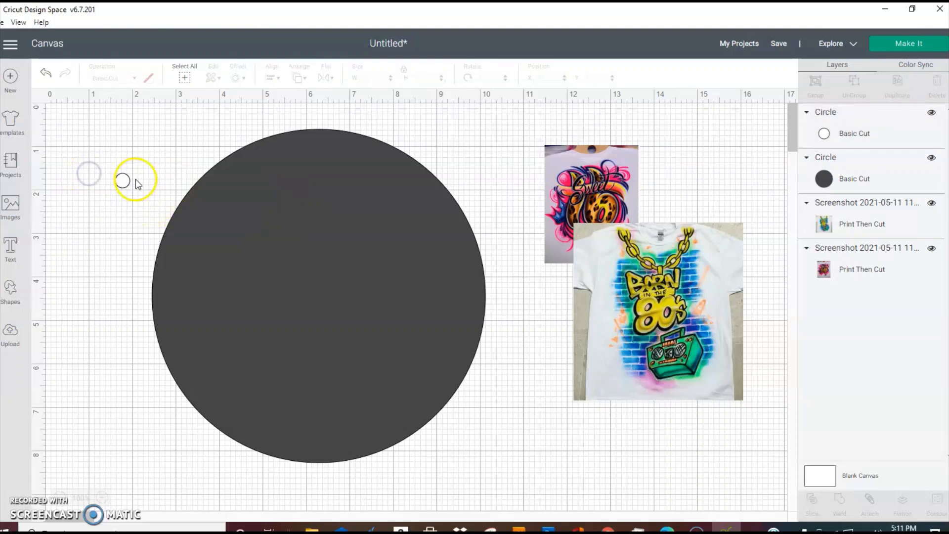
pyautogui.moveTo(123, 180); pyautogui.dragTo(323, 150)
# Move the dark circle up and left to the canvas's top edge, and place the Sweet 16 image beside the Born in the 80's image.
pyautogui.click(379, 183)
pyautogui.moveTo(392, 197); pyautogui.dragTo(373, 171)
pyautogui.click(103, 149)
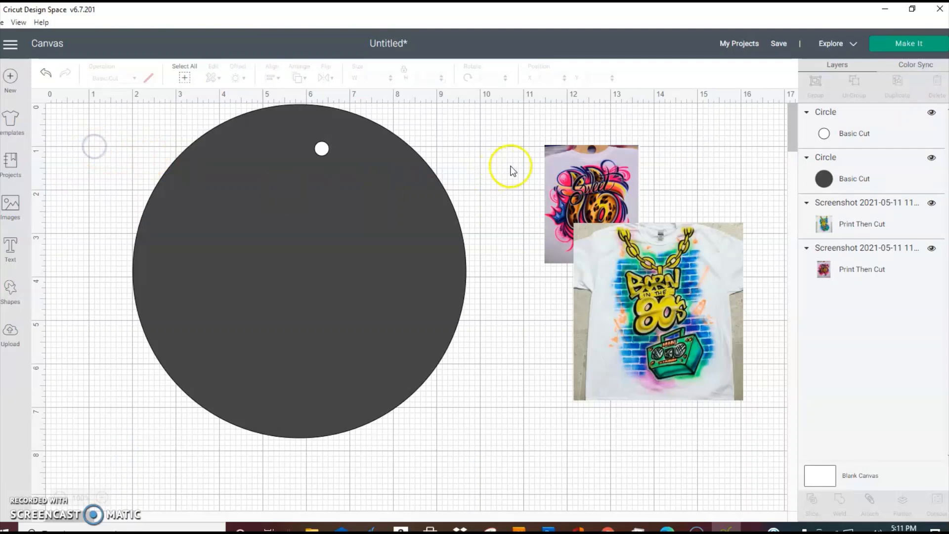
pyautogui.moveTo(574, 182); pyautogui.dragTo(512, 290)
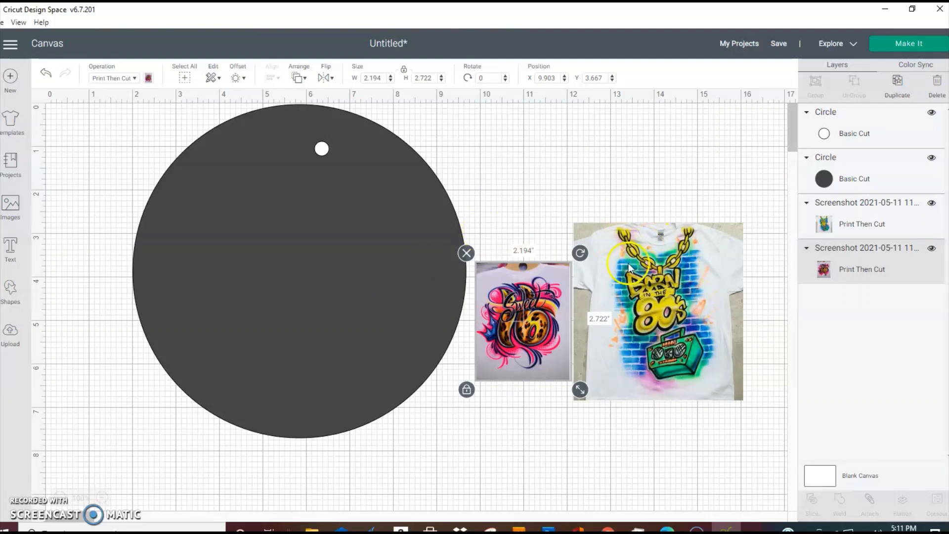
# Resize the white circle to about 0.39 inches and position it just inside the dark circle's top edge, at about X 5.806, Y 0.125.
pyautogui.click(322, 149)
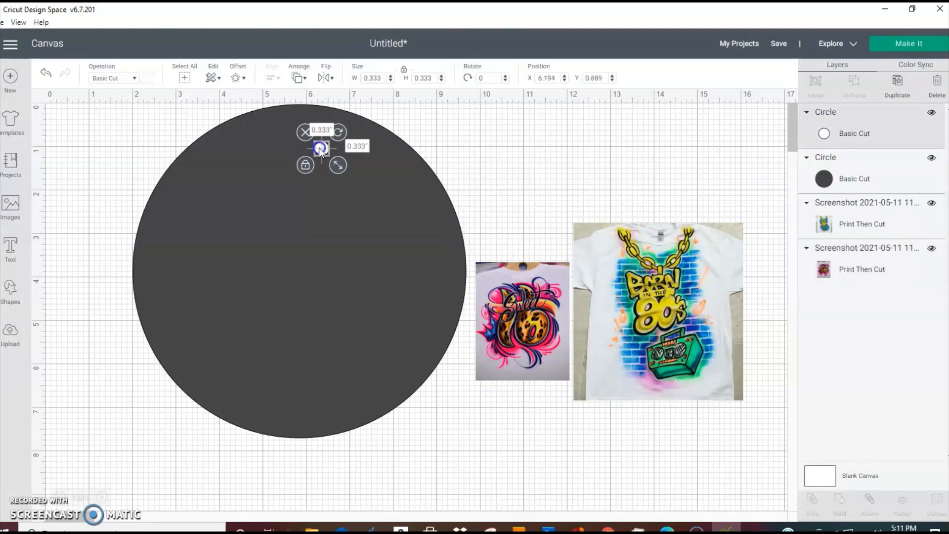
pyautogui.moveTo(318, 147); pyautogui.dragTo(309, 120)
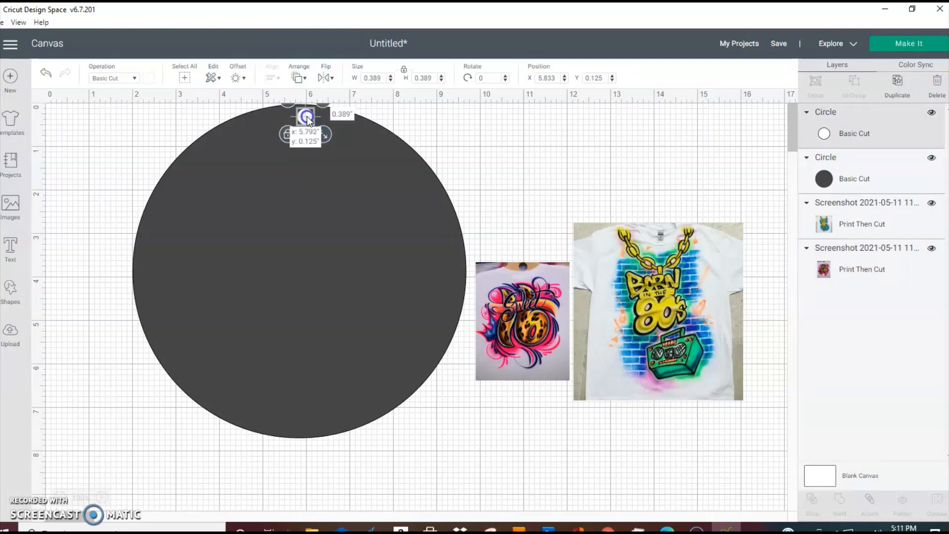
pyautogui.moveTo(308, 120); pyautogui.dragTo(306, 120)
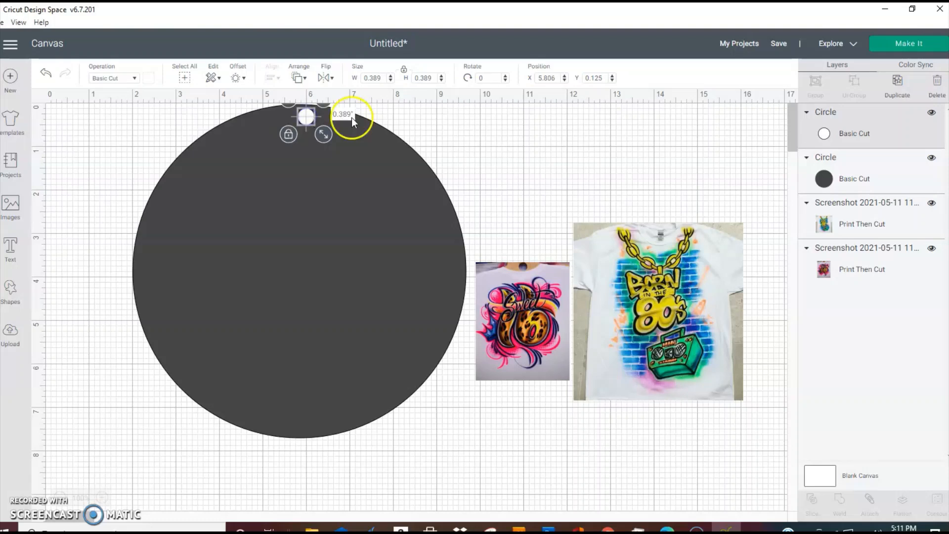
pyautogui.click(518, 126)
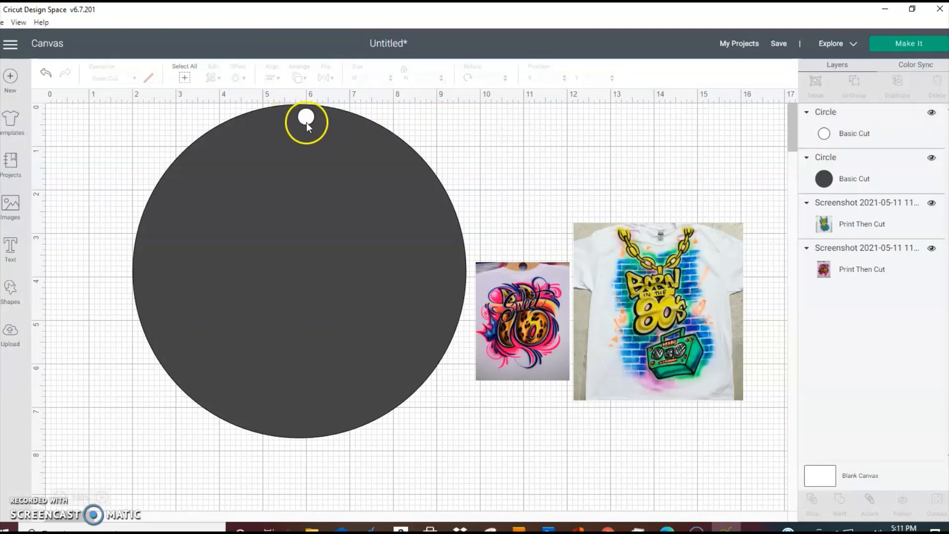
# Slice the small white circle out of the large dark circle and delete the white cut-out.
pyautogui.click(694, 302)
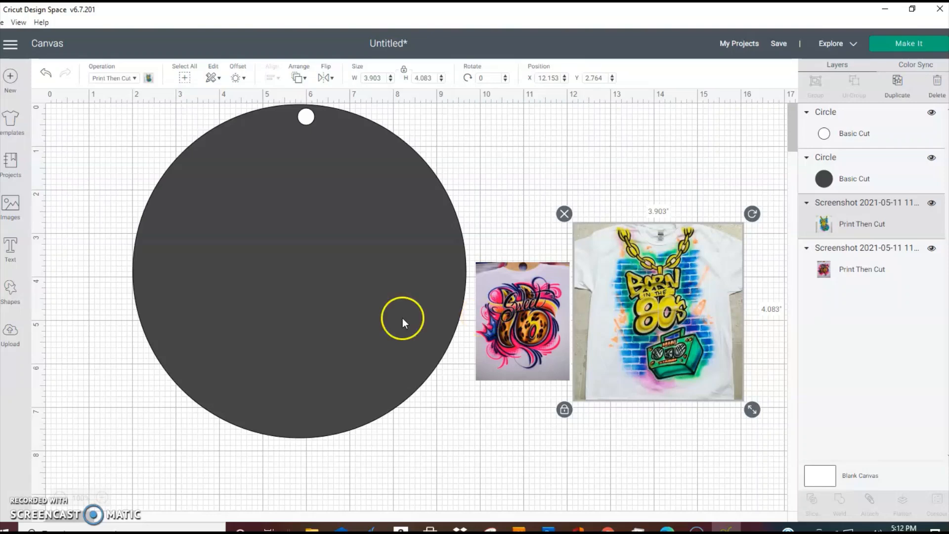
pyautogui.click(116, 151)
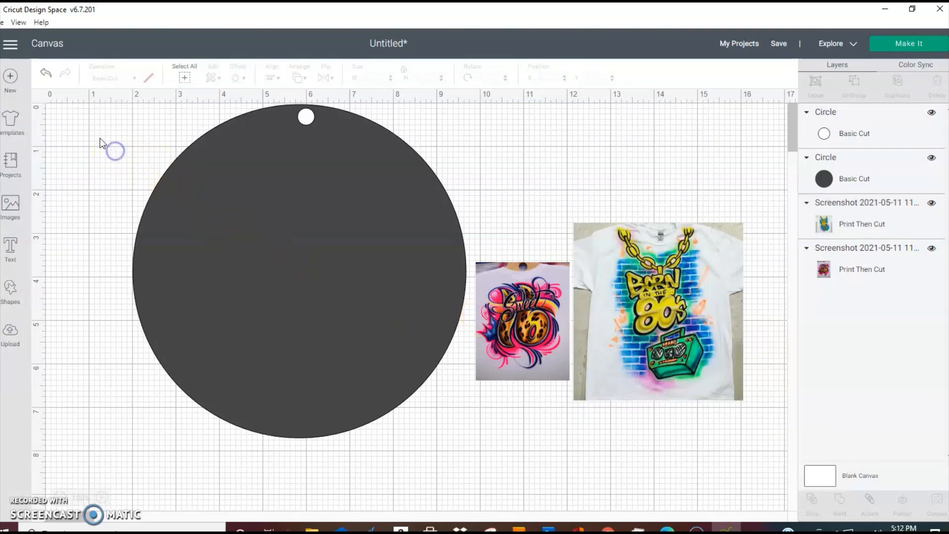
pyautogui.moveTo(77, 113); pyautogui.dragTo(384, 133)
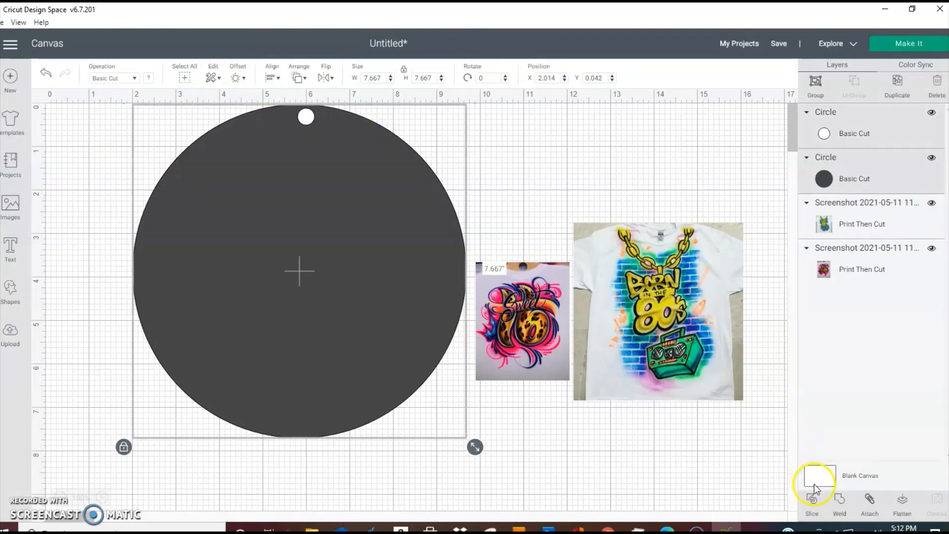
pyautogui.click(813, 504)
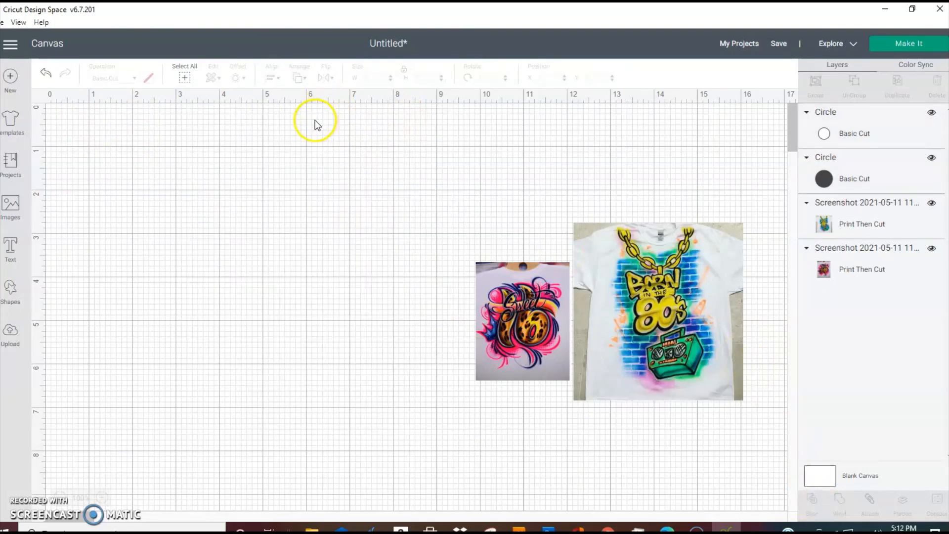
pyautogui.click(307, 118)
pyautogui.click(287, 105)
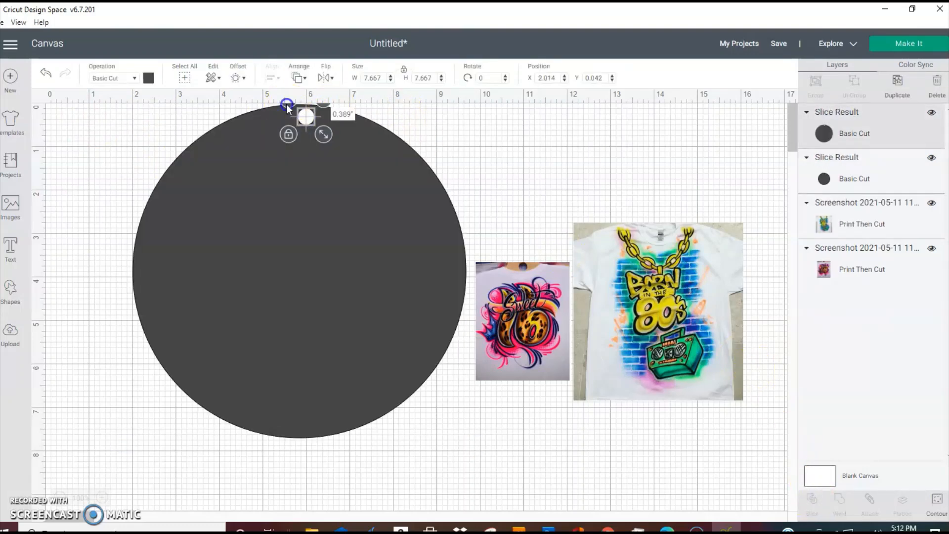
# Delete the leftover small dark disc and move the holed dark circle to about X 1.653, Y 0.125.
pyautogui.moveTo(305, 116); pyautogui.dragTo(261, 204)
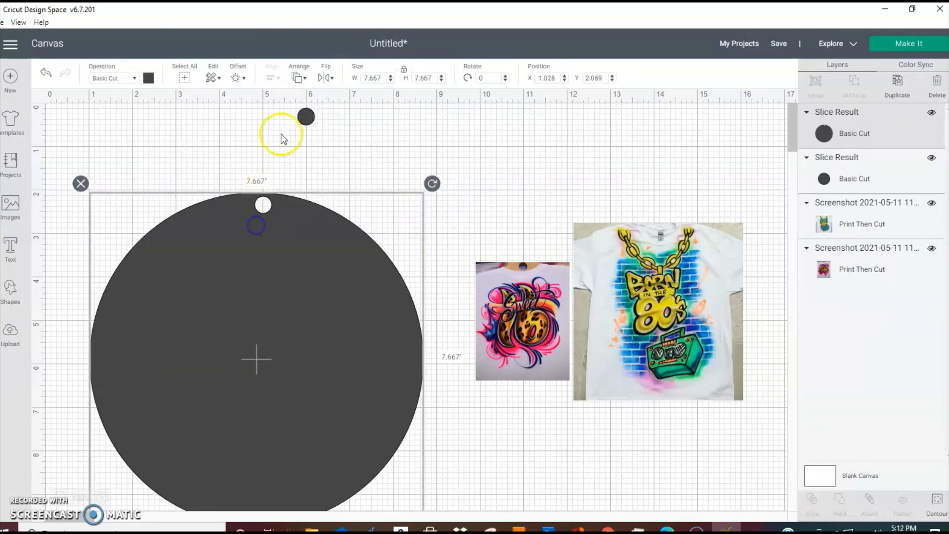
pyautogui.click(307, 117)
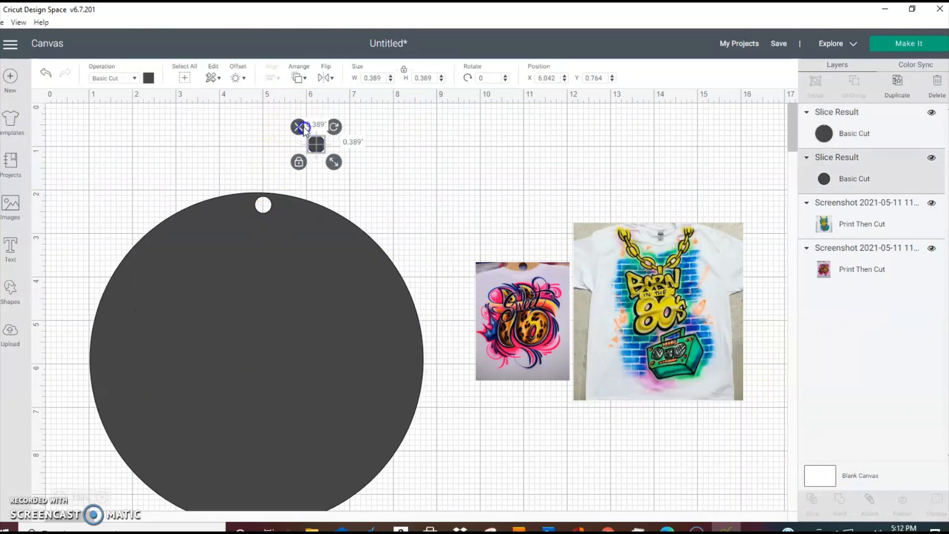
pyautogui.click(289, 102)
pyautogui.click(355, 279)
pyautogui.moveTo(356, 279); pyautogui.dragTo(383, 194)
pyautogui.click(555, 357)
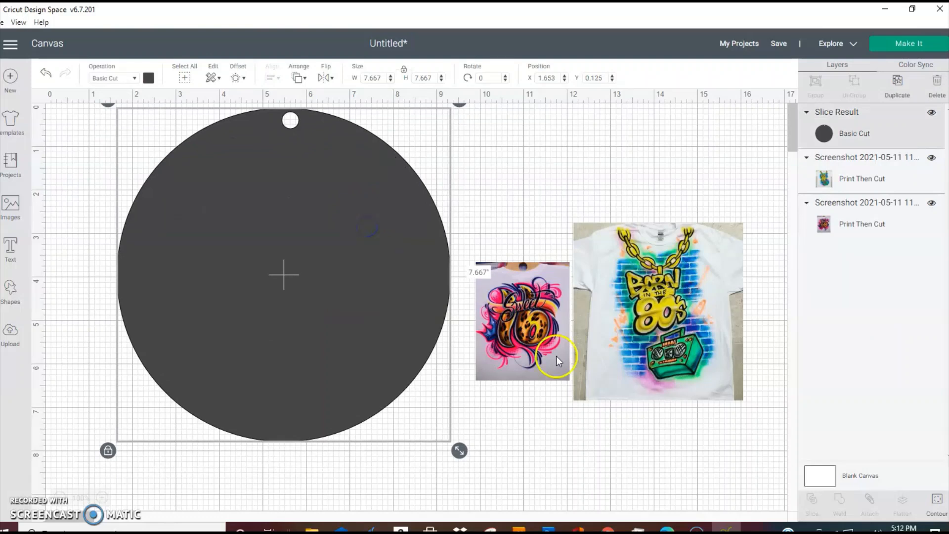
# Shrink the holed circle to about 4.69 inches and move it to about X 4.028, Y 1.014.
pyautogui.click(409, 340)
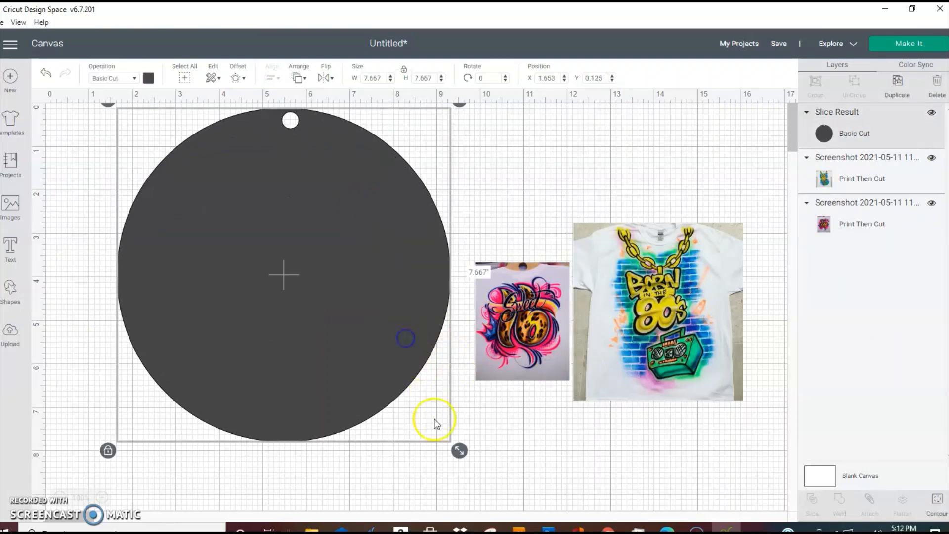
pyautogui.moveTo(456, 448); pyautogui.dragTo(327, 312)
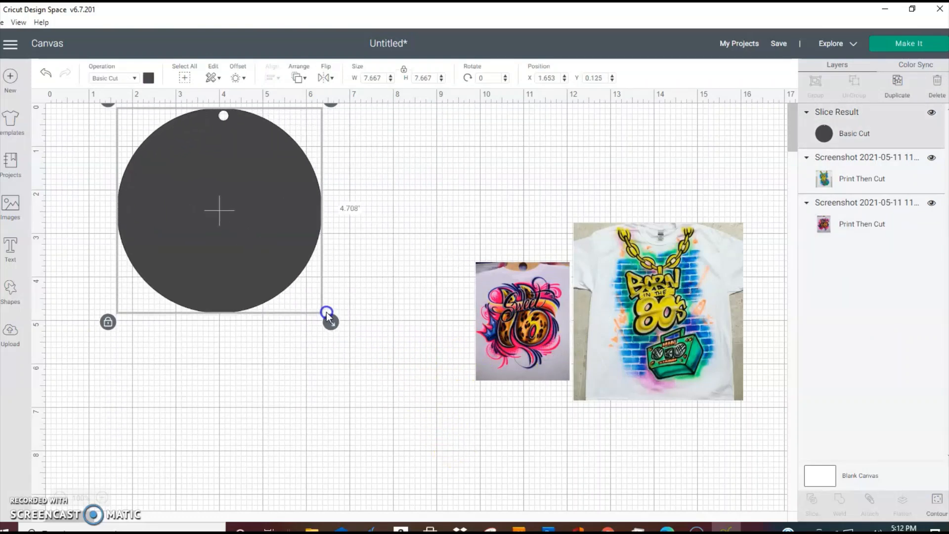
pyautogui.moveTo(239, 220); pyautogui.dragTo(337, 250)
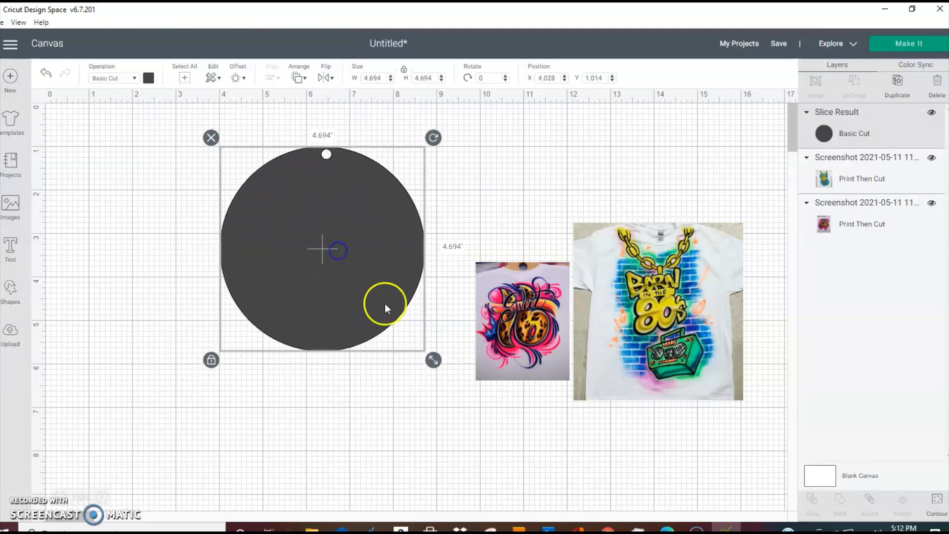
# Enlarge the Sweet 16 image to about 4.85 by 6.01 inches and place it behind the holed circle at about X 3.958, Y 0.333.
pyautogui.click(524, 337)
pyautogui.moveTo(524, 337); pyautogui.dragTo(461, 381)
pyautogui.moveTo(508, 435); pyautogui.dragTo(611, 525)
pyautogui.moveTo(510, 376); pyautogui.dragTo(345, 211)
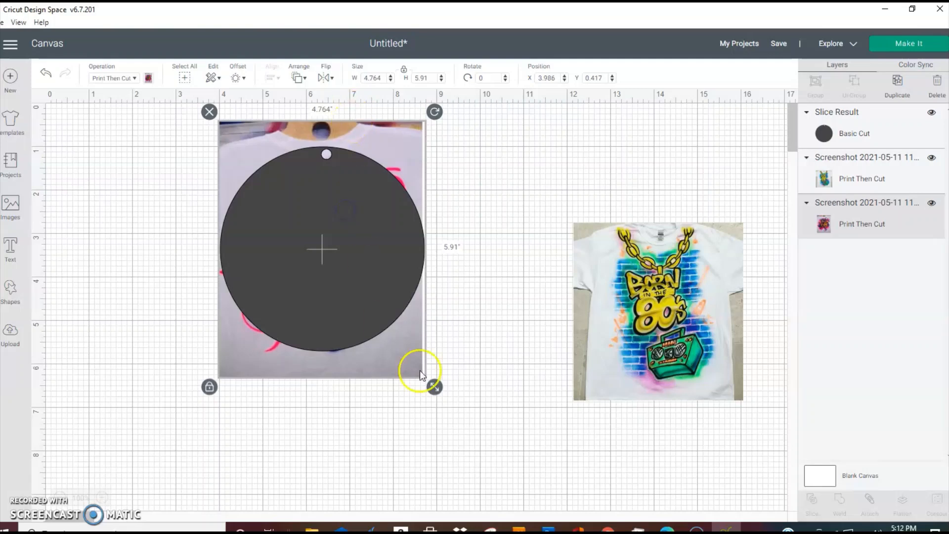
pyautogui.moveTo(438, 386); pyautogui.dragTo(438, 386)
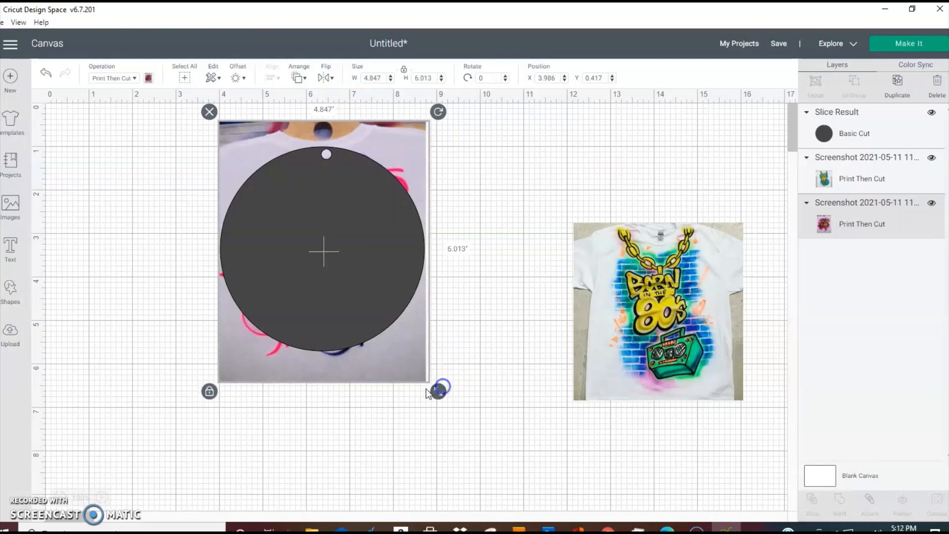
pyautogui.moveTo(392, 364); pyautogui.dragTo(392, 367)
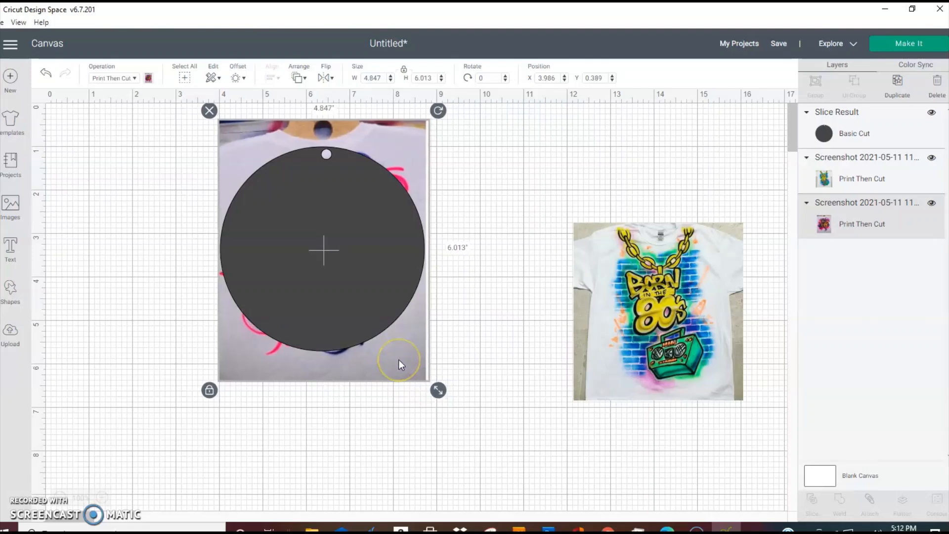
pyautogui.moveTo(397, 358); pyautogui.dragTo(396, 357)
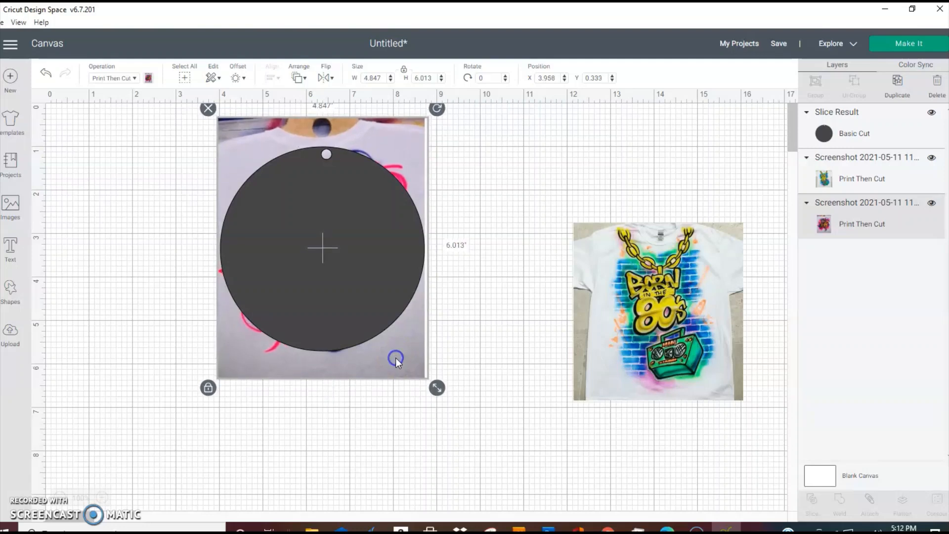
pyautogui.click(466, 328)
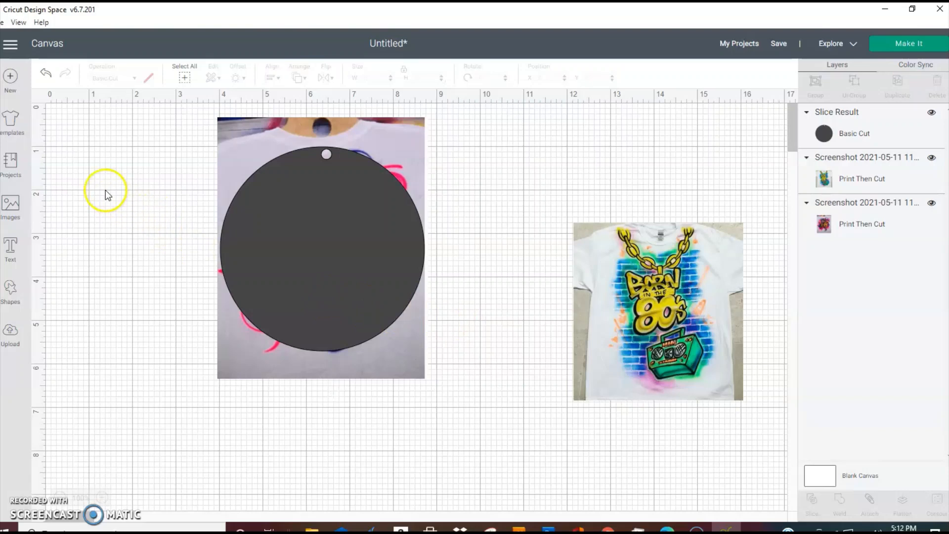
# Duplicate the holed dark circle and place the copy over the Born in the 80's image.
pyautogui.click(384, 233)
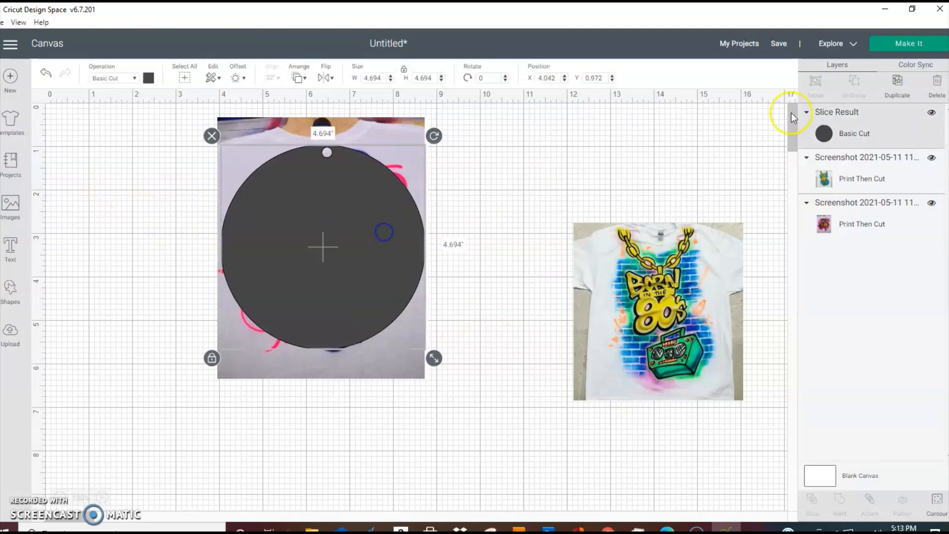
pyautogui.click(917, 83)
pyautogui.moveTo(286, 230); pyautogui.dragTo(625, 259)
# Slice the Sweet 16 image with the holed circle and move the dark slice aside, over the other dark circle.
pyautogui.moveTo(107, 181); pyautogui.dragTo(392, 312)
pyautogui.click(814, 498)
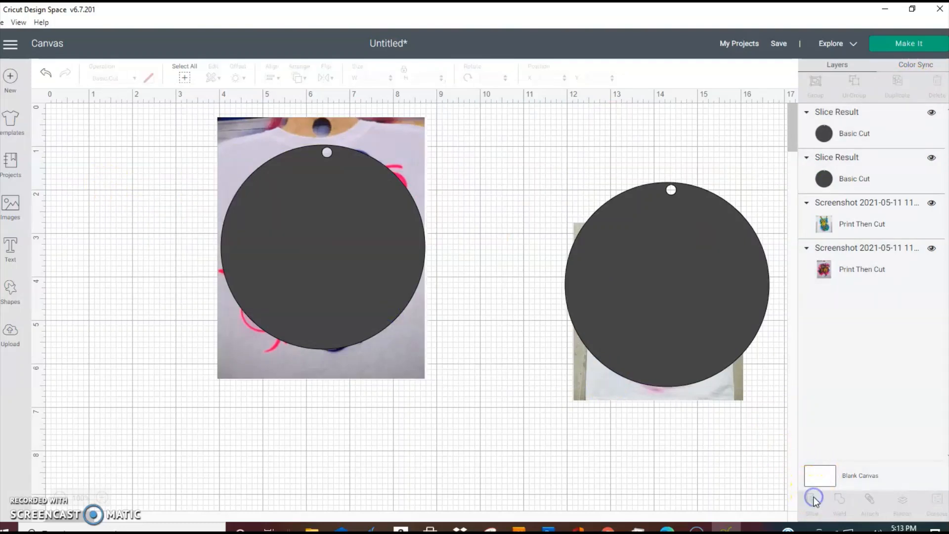
pyautogui.moveTo(353, 242); pyautogui.dragTo(672, 247)
# Separate the leftover outer part of the Sweet 16 image from the round piece and delete it.
pyautogui.moveTo(402, 247); pyautogui.dragTo(185, 319)
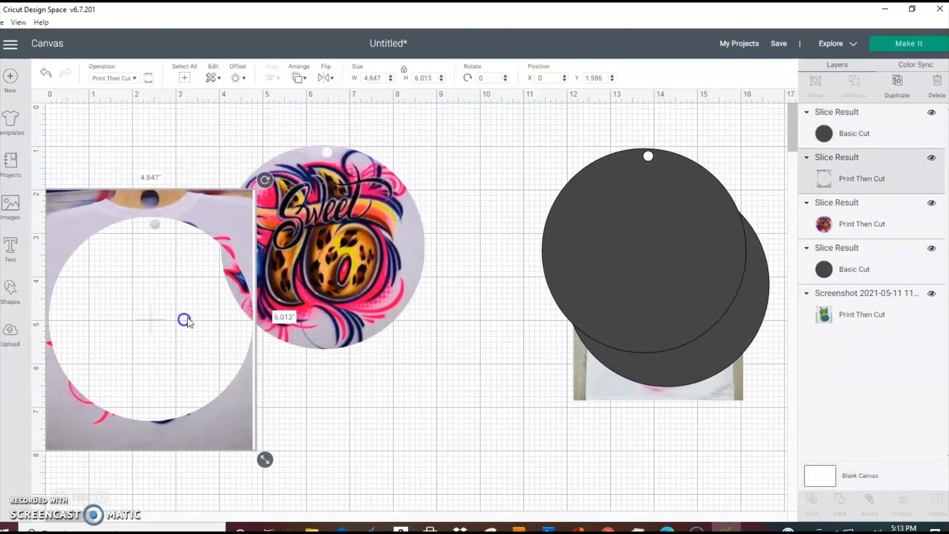
pyautogui.moveTo(67, 191); pyautogui.dragTo(227, 199)
pyautogui.click(203, 200)
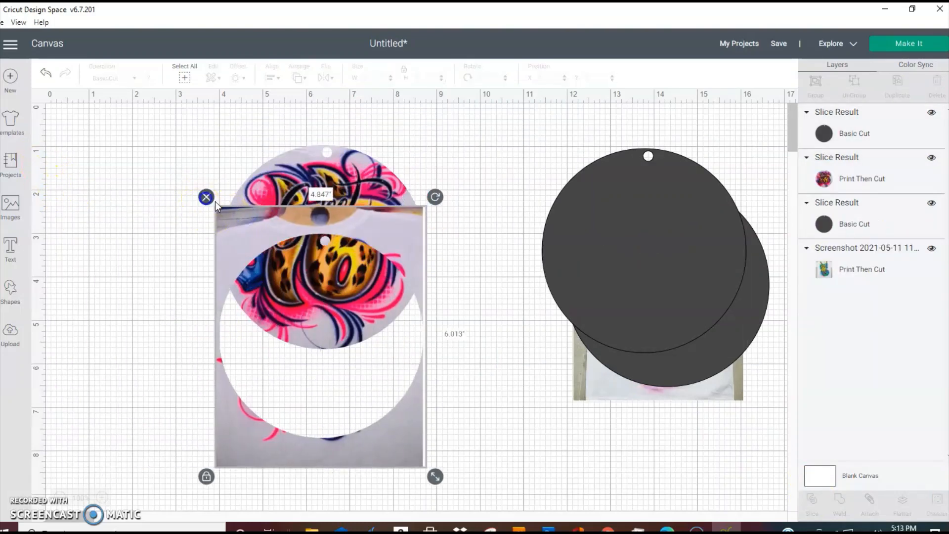
# Enlarge the round Sweet 16 piece to about 9.68 inches and place it in the canvas's upper-left corner.
pyautogui.moveTo(370, 244); pyautogui.dragTo(275, 218)
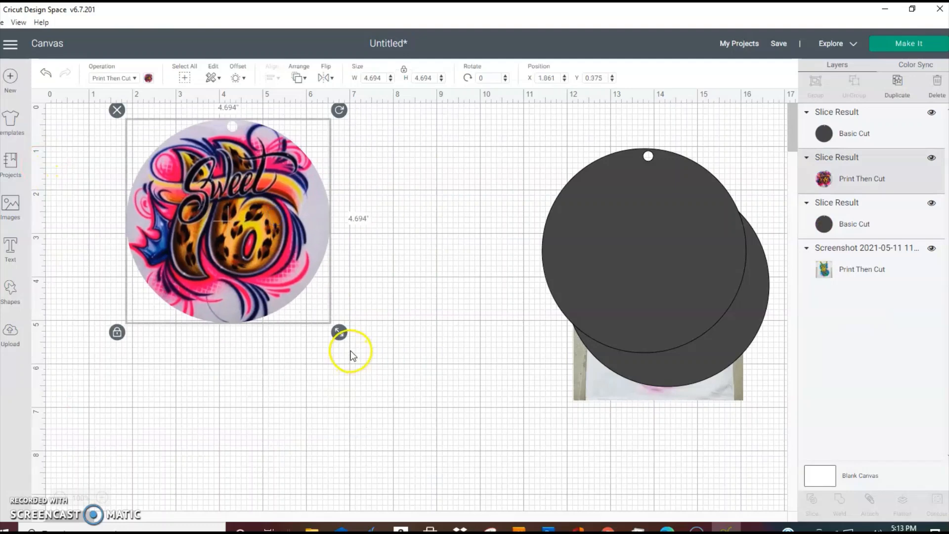
pyautogui.moveTo(339, 333); pyautogui.dragTo(559, 474)
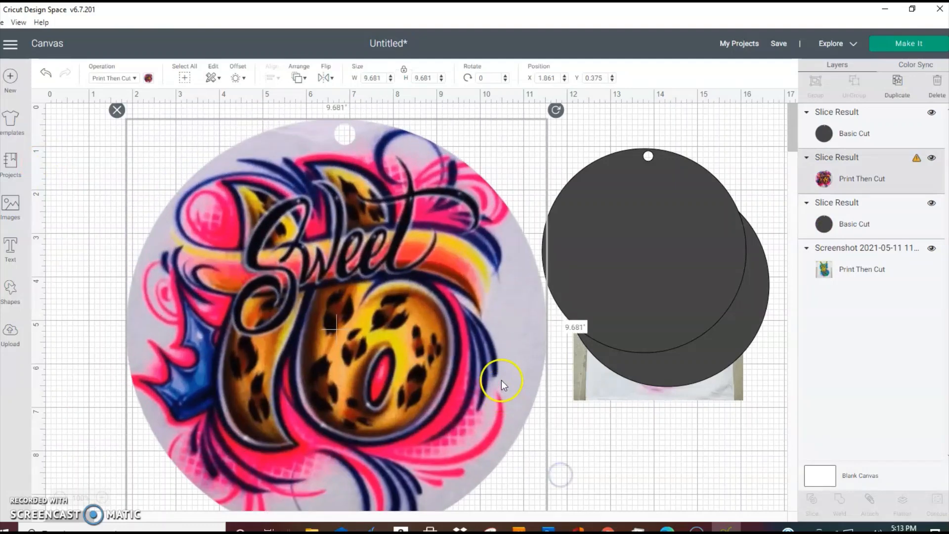
pyautogui.moveTo(501, 380); pyautogui.dragTo(464, 332)
pyautogui.click(566, 397)
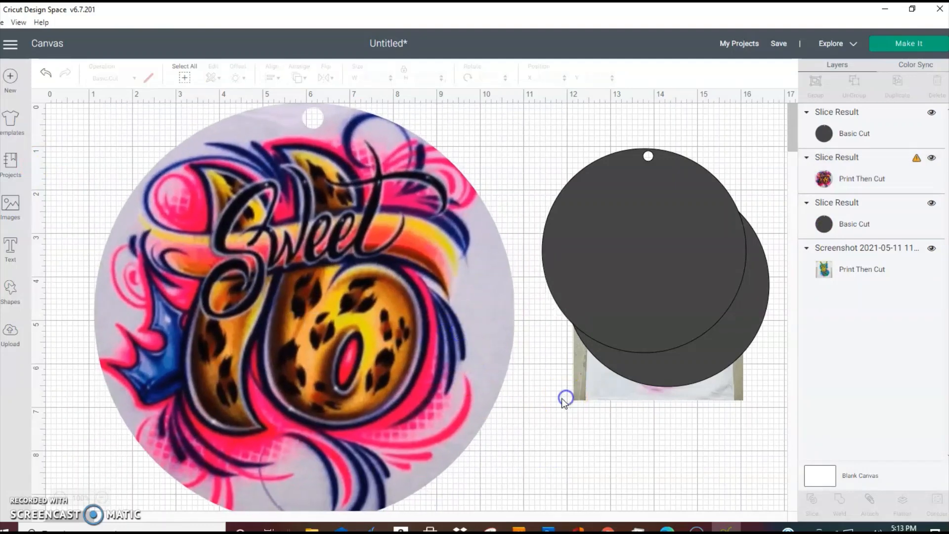
pyautogui.click(408, 344)
pyautogui.moveTo(452, 394); pyautogui.dragTo(405, 281)
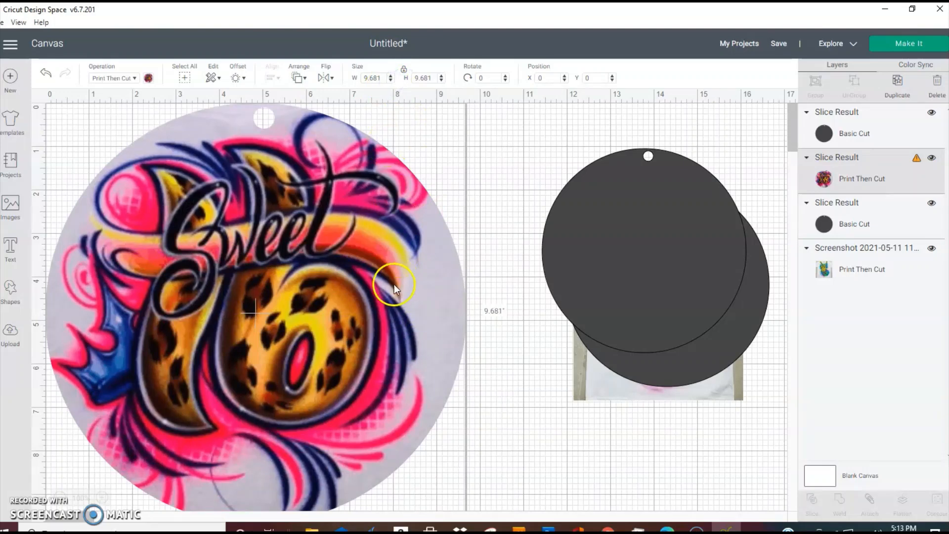
# Move the round Sweet 16 piece to about X 1.139, Y 0.931, and resize it to 8, then about 5.01 inches.
pyautogui.moveTo(393, 284); pyautogui.dragTo(430, 319)
pyautogui.moveTo(391, 81); pyautogui.dragTo(392, 82)
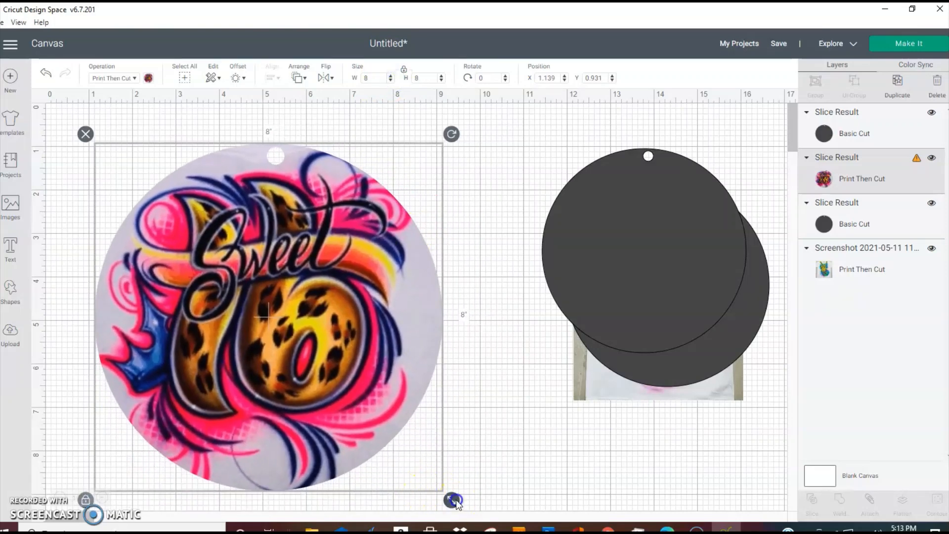
pyautogui.moveTo(451, 500); pyautogui.dragTo(321, 371)
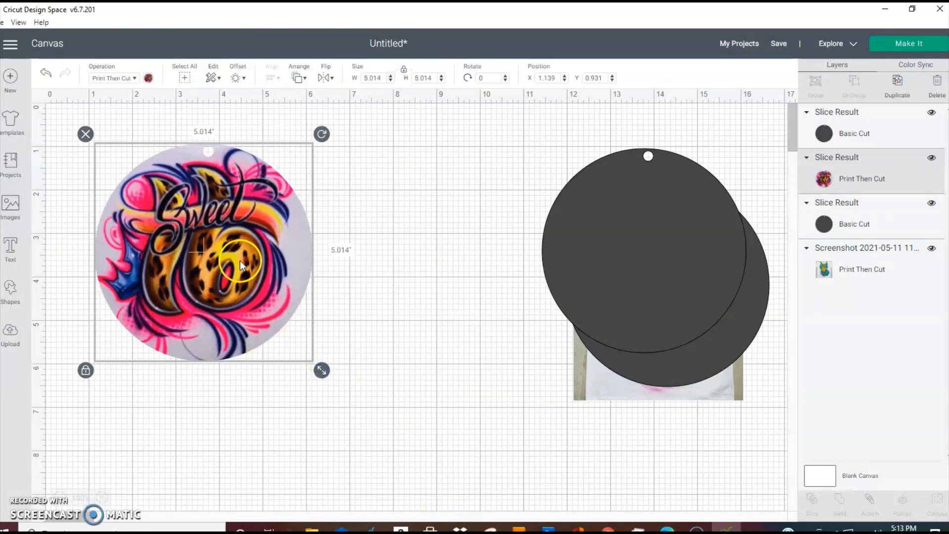
# Place the round Sweet 16 piece in the canvas's upper-left corner and set its size to 3 inches.
pyautogui.moveTo(226, 235); pyautogui.dragTo(177, 191)
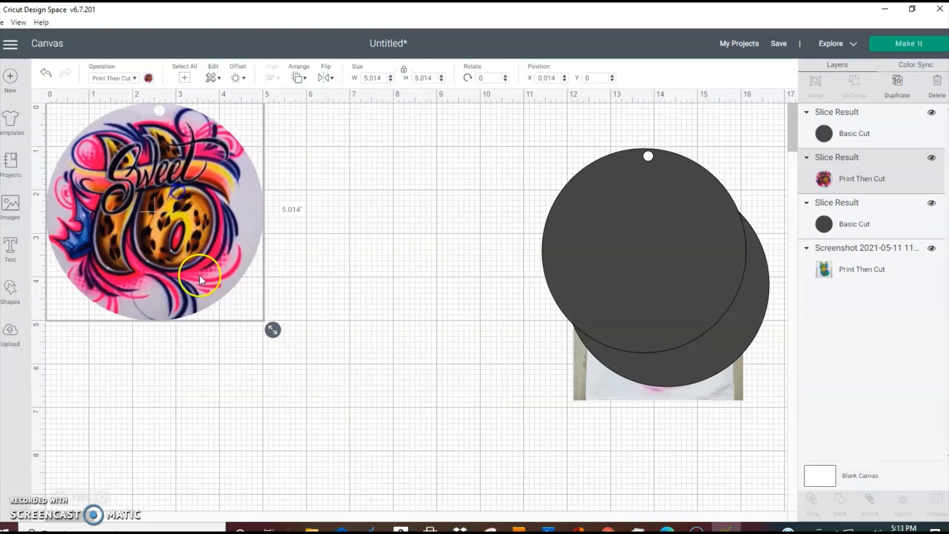
pyautogui.moveTo(271, 329); pyautogui.dragTo(143, 242)
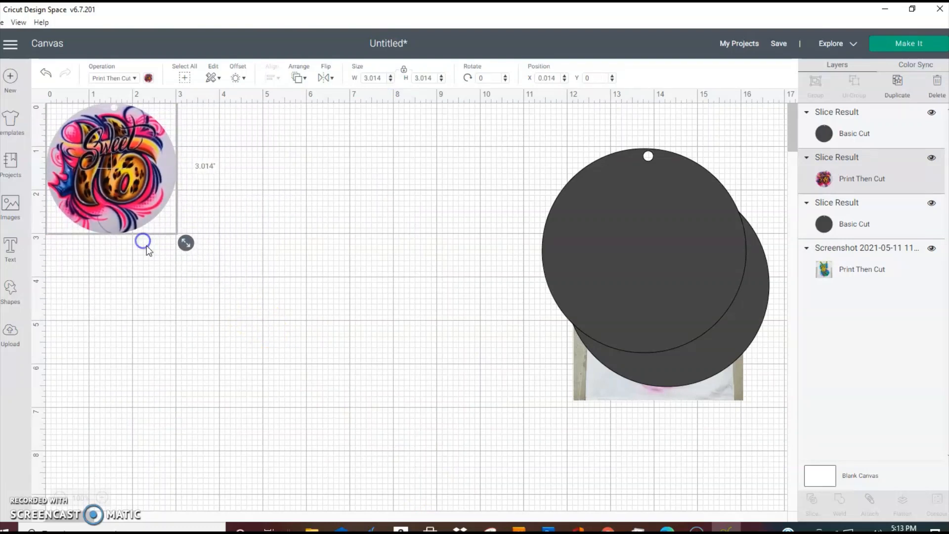
pyautogui.moveTo(382, 78); pyautogui.dragTo(305, 76)
pyautogui.click(296, 277)
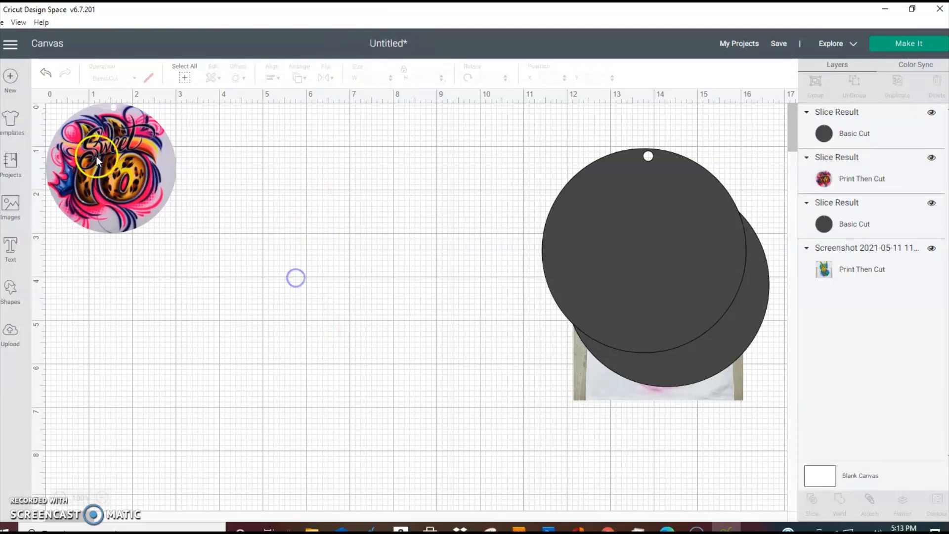
# Duplicate the 3-inch Sweet 16 round and place the copy beside the original at about X 3.181, Y 0.083.
pyautogui.click(97, 156)
pyautogui.click(897, 81)
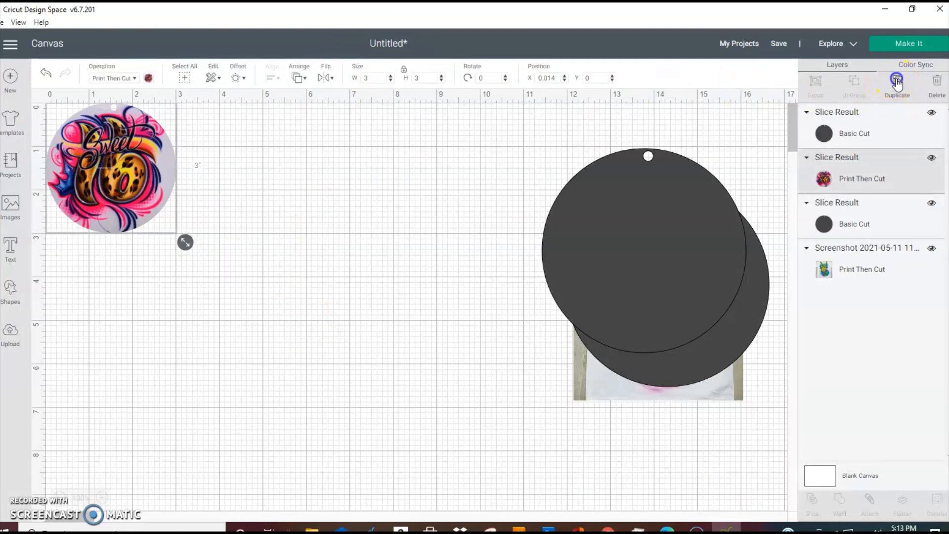
pyautogui.moveTo(137, 156); pyautogui.dragTo(275, 162)
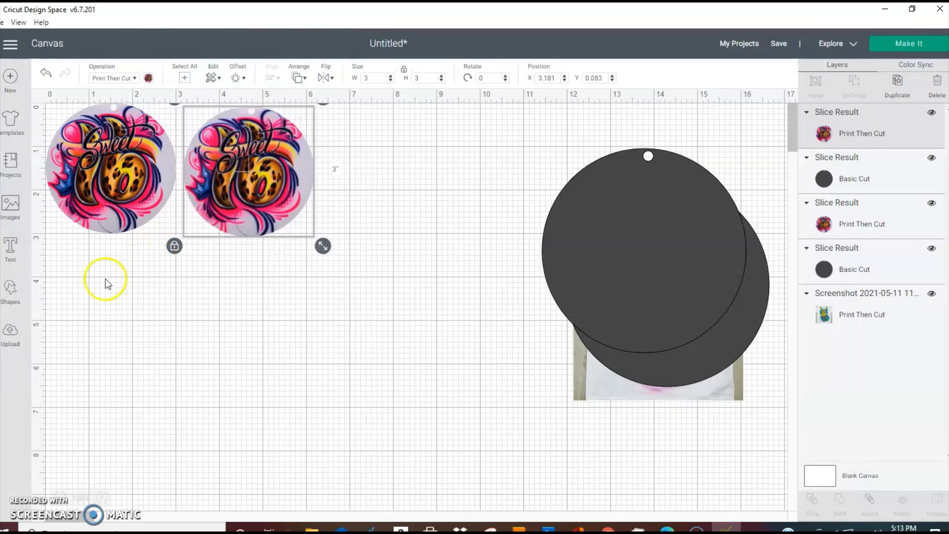
# Duplicate both Sweet 16 rounds together and place the copies in a second row beneath them, at about X 0.056, Y 3.236.
pyautogui.moveTo(105, 280); pyautogui.dragTo(331, 145)
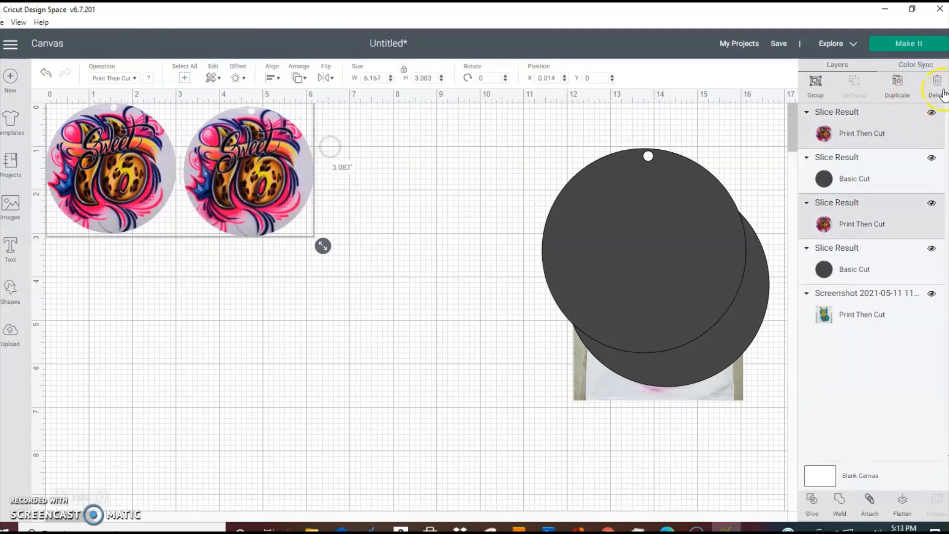
pyautogui.click(901, 84)
pyautogui.moveTo(242, 201); pyautogui.dragTo(230, 331)
pyautogui.click(466, 389)
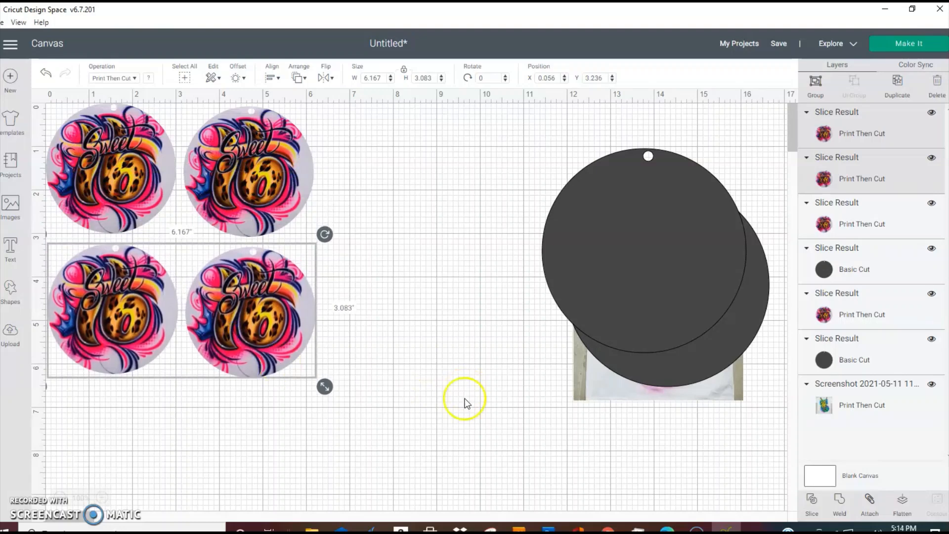
pyautogui.click(677, 304)
pyautogui.click(692, 260)
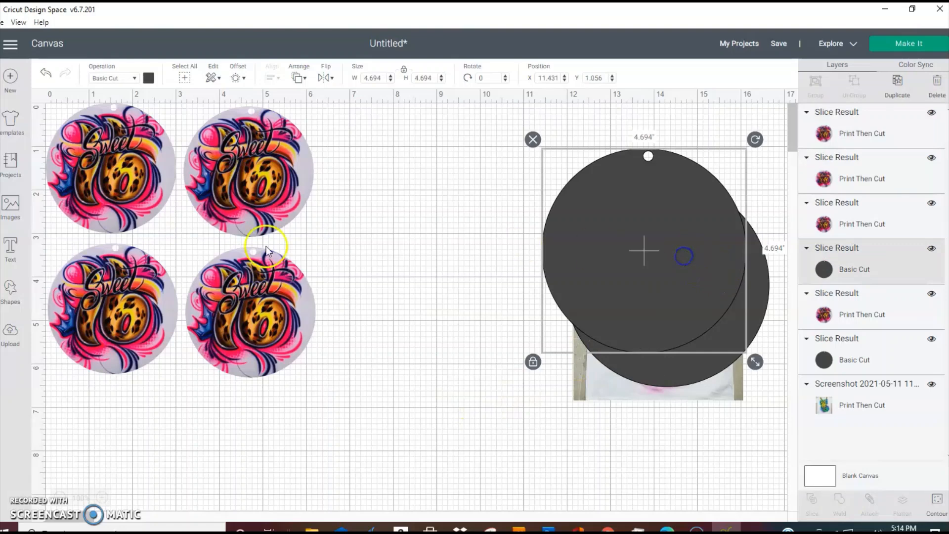
pyautogui.click(228, 206)
pyautogui.click(221, 291)
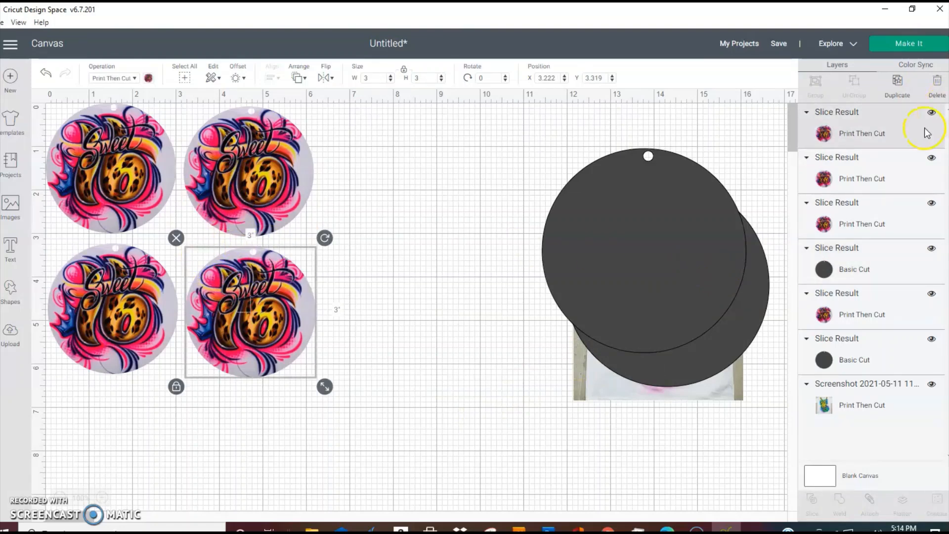
# Hide both dark holed circles and the Born in the 80's shirt image on the canvas.
pyautogui.click(695, 243)
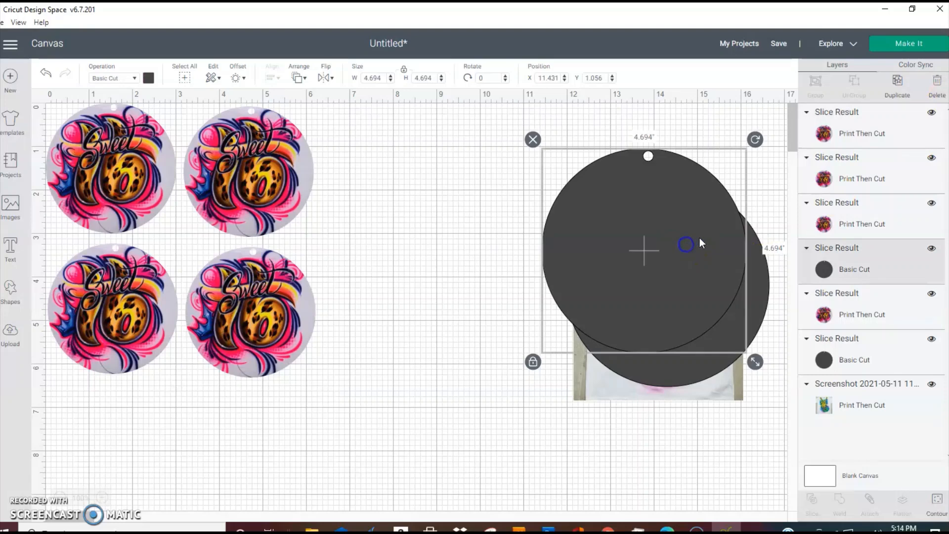
pyautogui.click(931, 250)
pyautogui.click(672, 257)
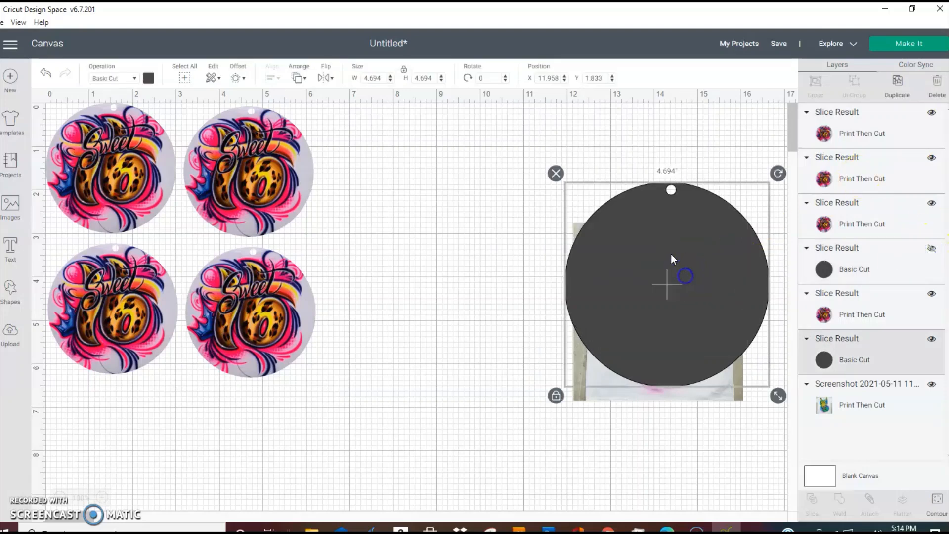
pyautogui.click(931, 338)
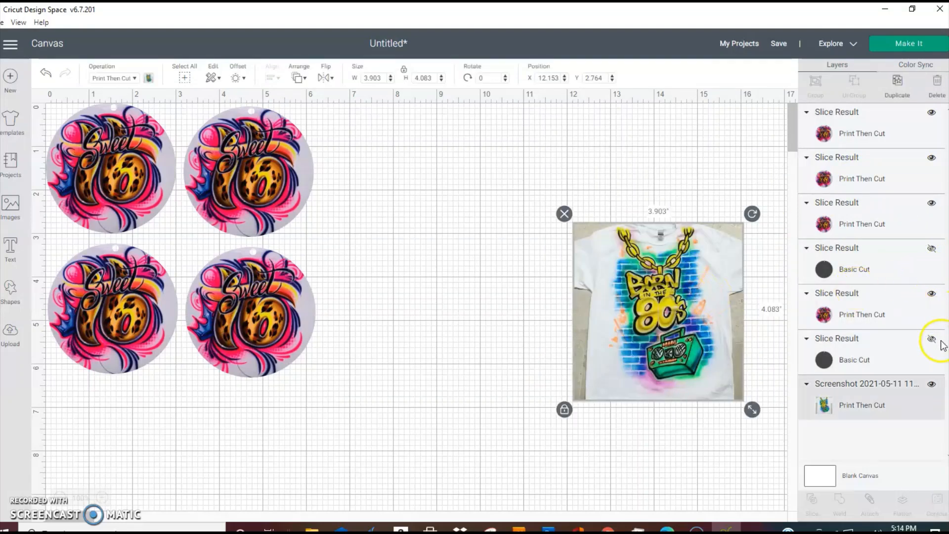
pyautogui.click(932, 384)
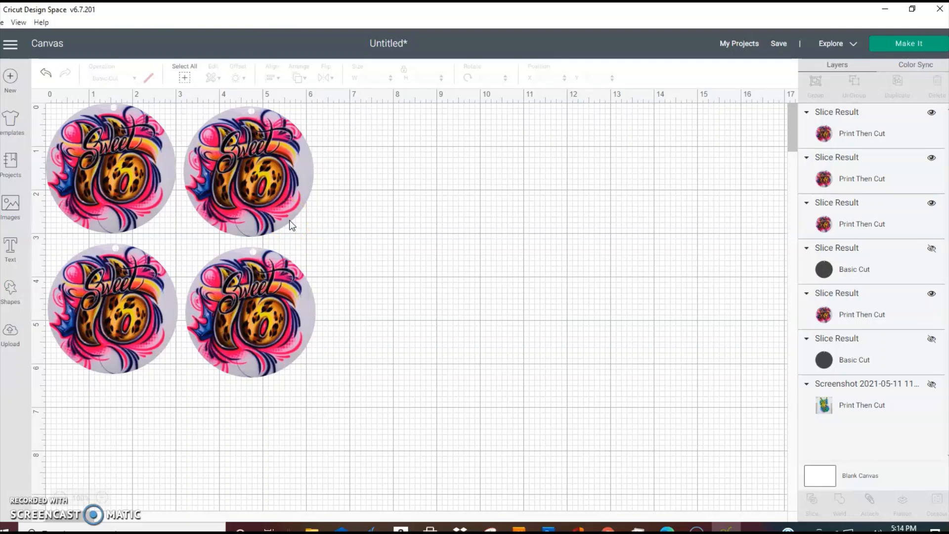
# Duplicate the upper-right Sweet 16 round and place the copy beside it at about X 6.611, Y 0.347.
pyautogui.click(276, 227)
pyautogui.moveTo(408, 149); pyautogui.dragTo(227, 196)
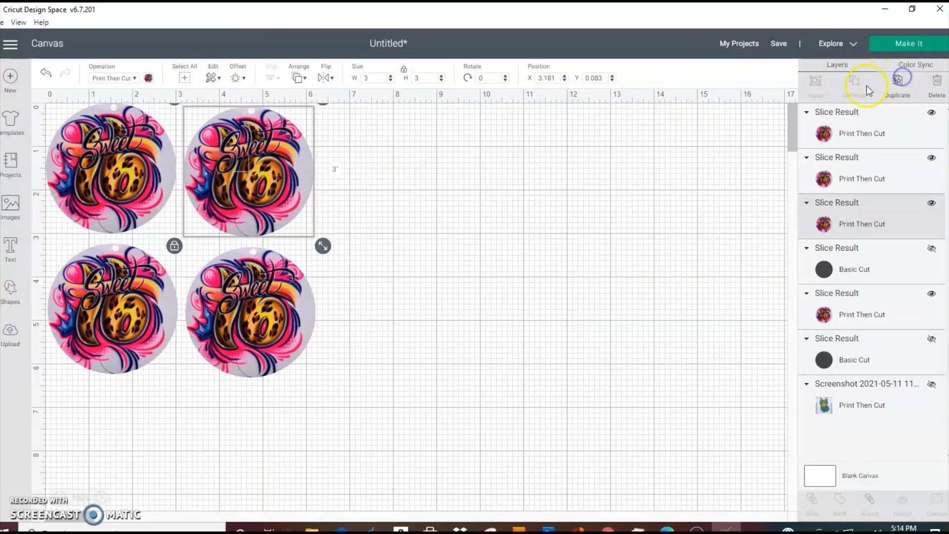
pyautogui.click(897, 81)
pyautogui.moveTo(316, 188); pyautogui.dragTo(400, 185)
# Change the new Sweet 16 copy to Basic Cut and duplicate it, placing the second blank round at about X 9.806, Y 0.403.
pyautogui.click(134, 78)
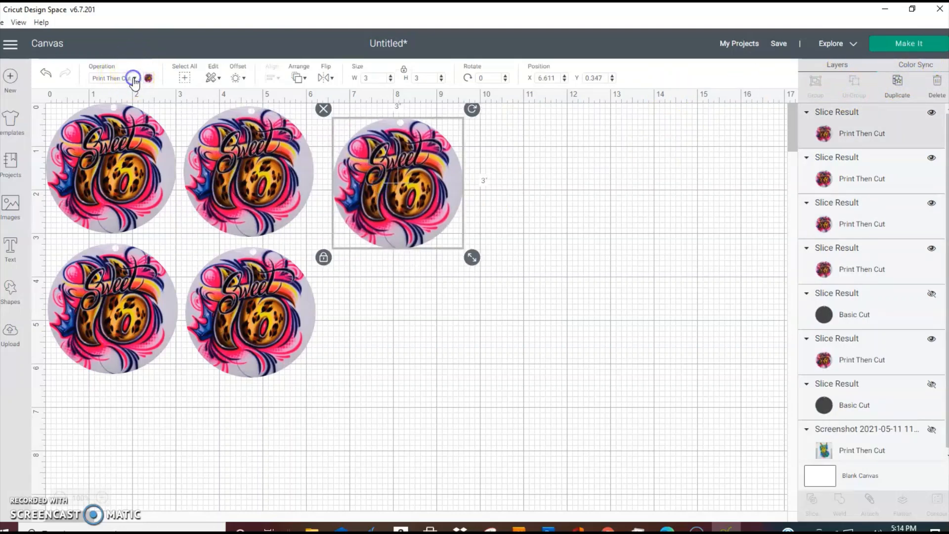
pyautogui.click(134, 79)
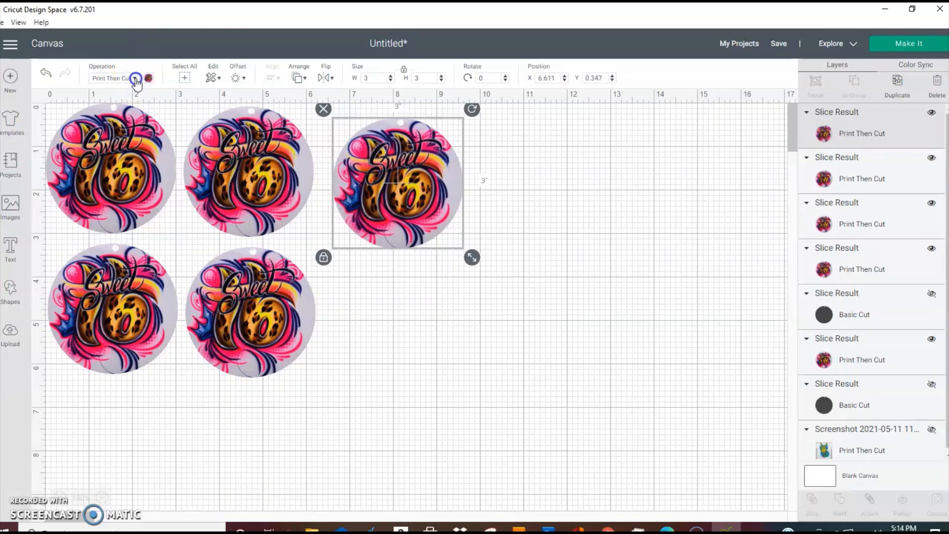
pyautogui.click(128, 113)
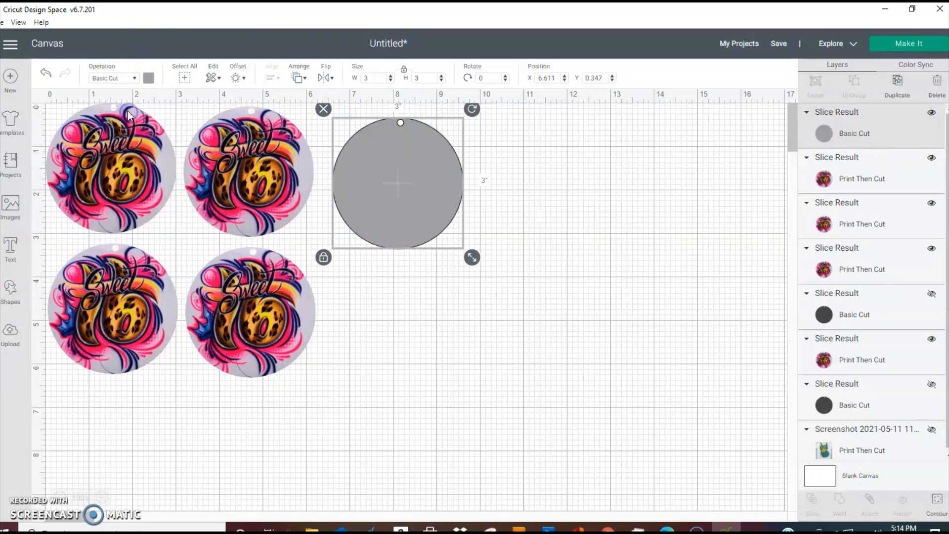
pyautogui.click(897, 85)
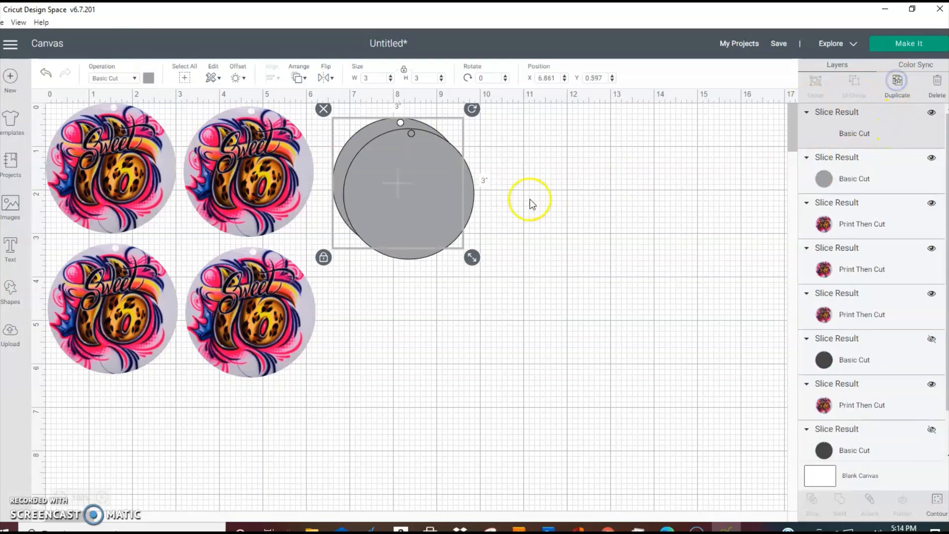
pyautogui.moveTo(449, 199); pyautogui.dragTo(569, 192)
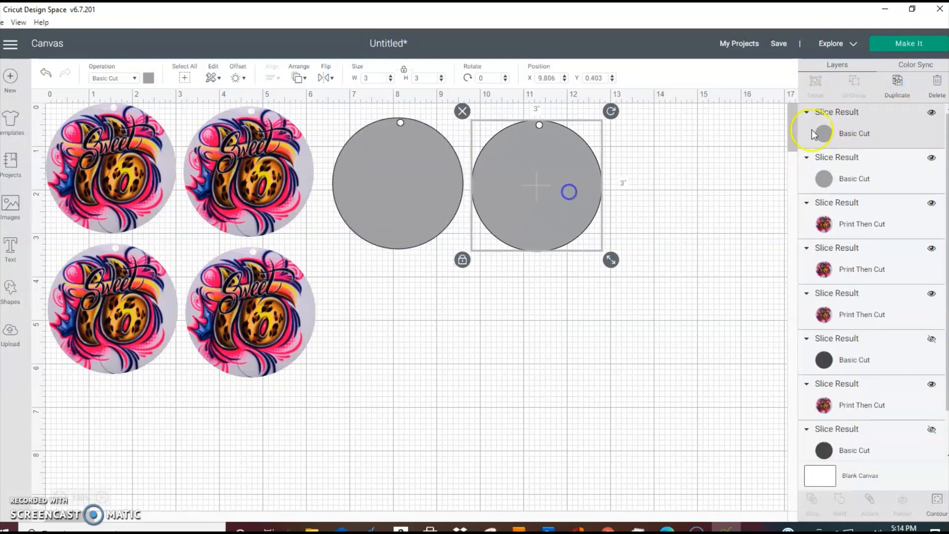
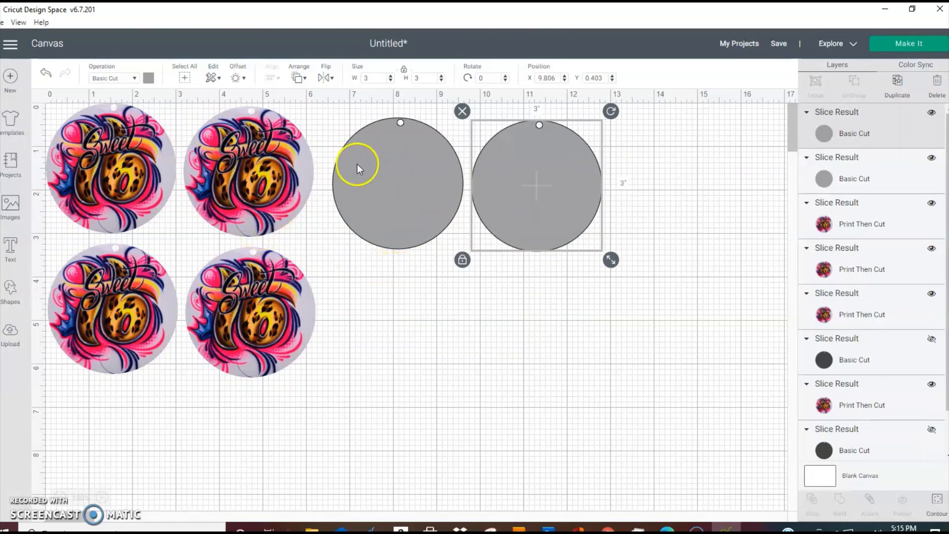
# Group the four Sweet 16 rounds with the two grey blanks and hide the whole group.
pyautogui.moveTo(671, 131); pyautogui.dragTo(102, 345)
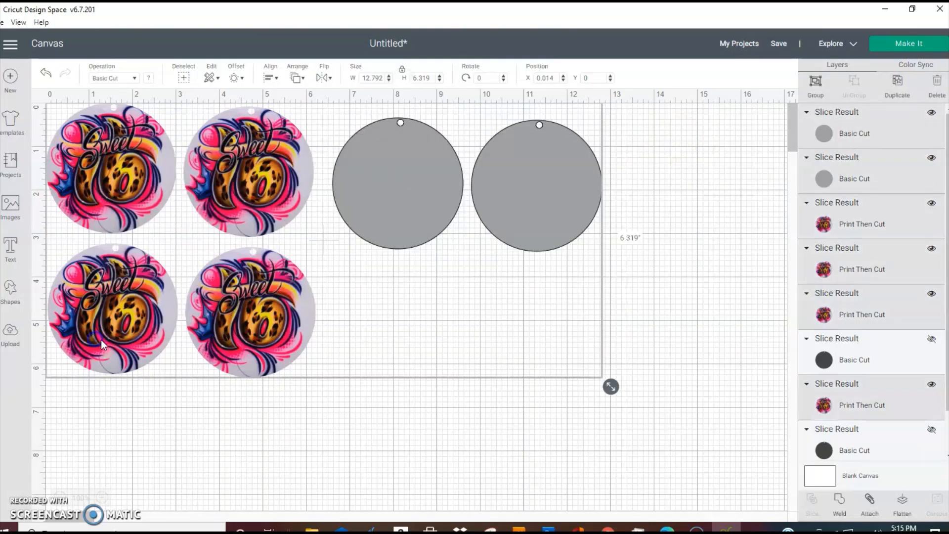
pyautogui.click(815, 83)
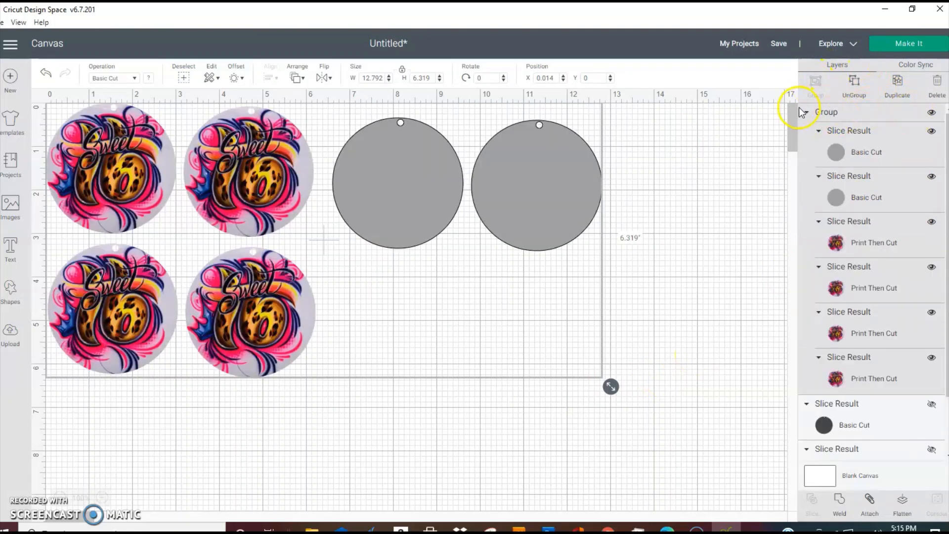
pyautogui.click(806, 113)
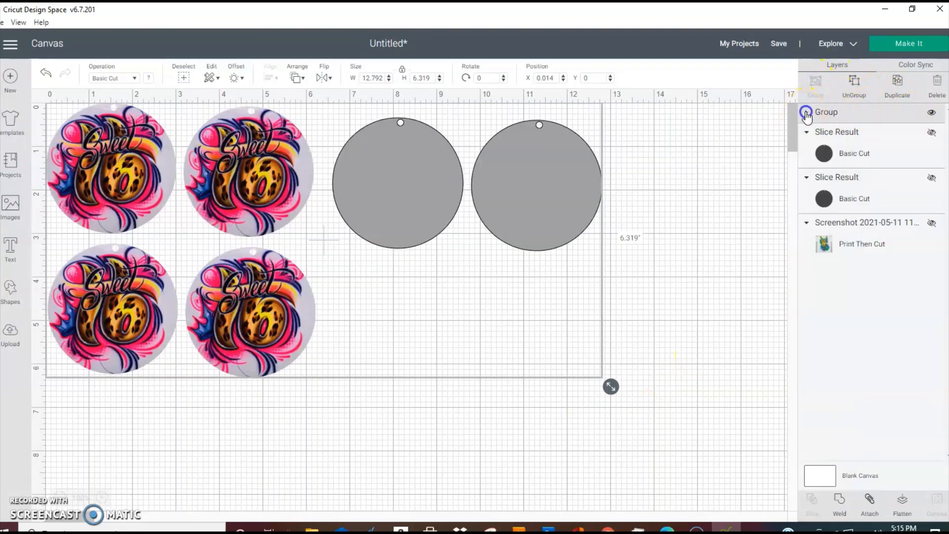
pyautogui.click(932, 113)
# Show the Born in the 80's shirt image and the lower dark circle, and separate them with the shirt at about X 8.347, Y 1.403.
pyautogui.click(931, 224)
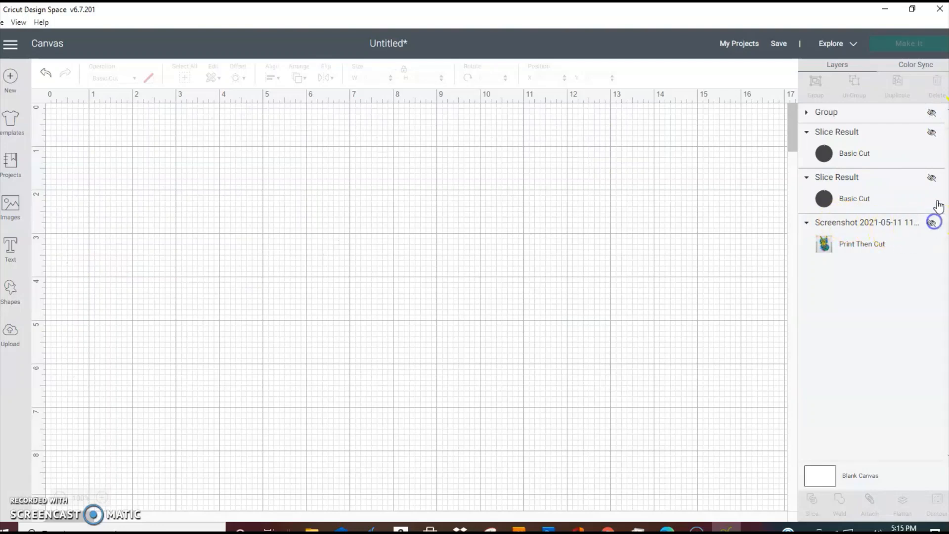
pyautogui.click(931, 178)
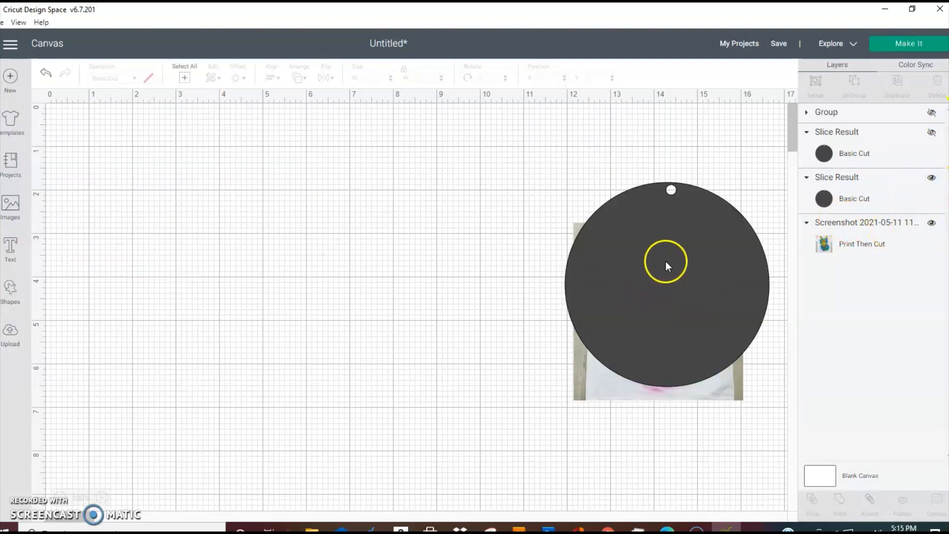
pyautogui.moveTo(665, 261); pyautogui.dragTo(254, 239)
pyautogui.click(536, 265)
pyautogui.moveTo(536, 264); pyautogui.dragTo(514, 249)
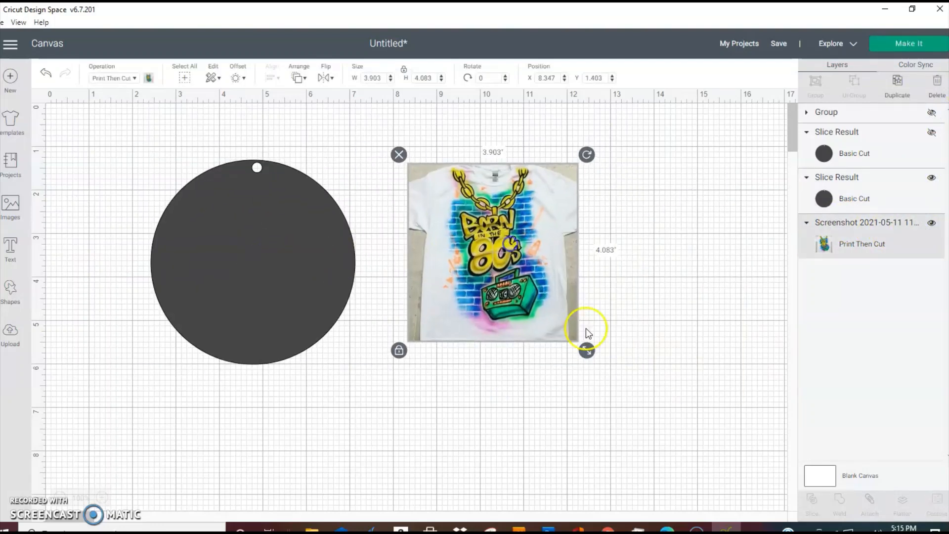
# Enlarge the shirt image to about 6.028 by 6.307 inches and center the dark circle over it, scaled to about 5.097 inches.
pyautogui.moveTo(586, 349); pyautogui.dragTo(679, 436)
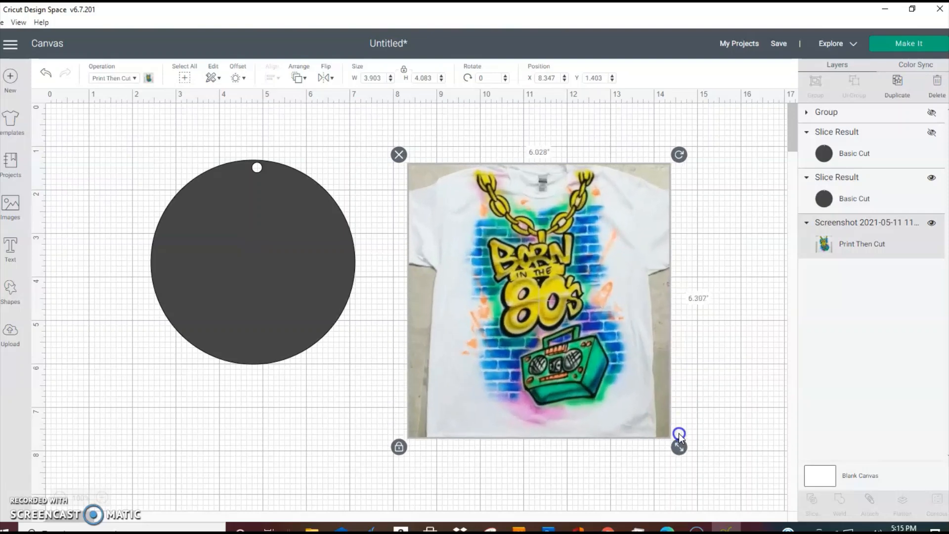
pyautogui.click(271, 280)
pyautogui.moveTo(267, 272); pyautogui.dragTo(550, 311)
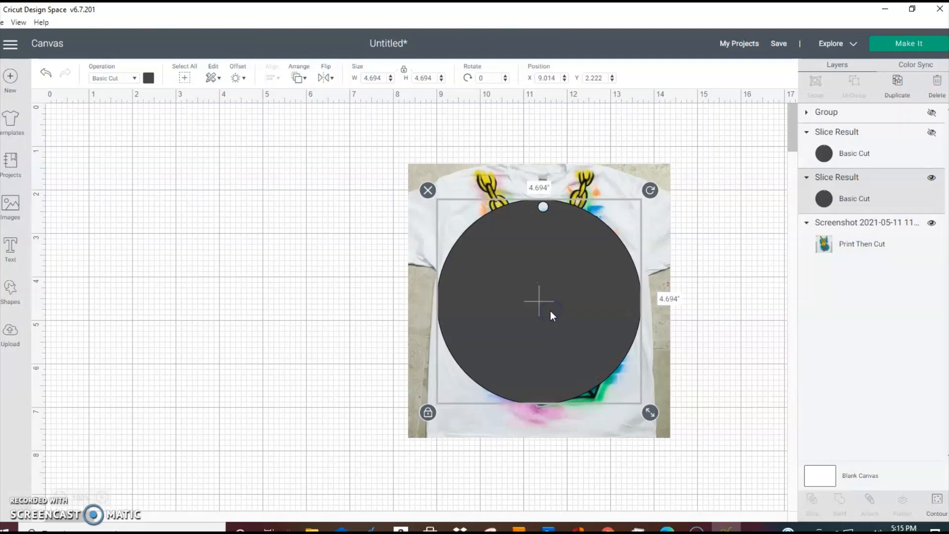
pyautogui.moveTo(650, 412); pyautogui.dragTo(667, 430)
pyautogui.click(573, 328)
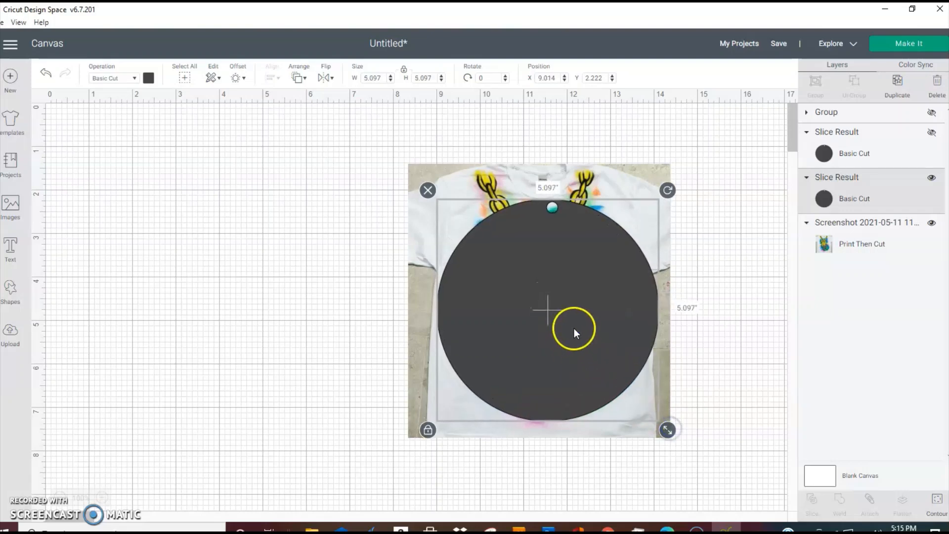
pyautogui.moveTo(574, 328); pyautogui.dragTo(565, 322)
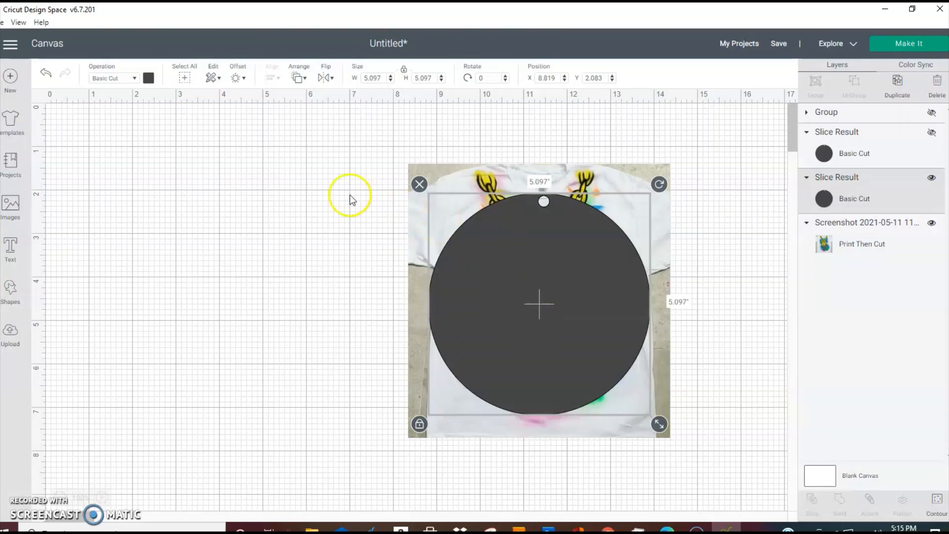
# Slice the shirt image with the dark circle and move the circle aside to about X 11.319, Y 1.917.
pyautogui.moveTo(320, 188); pyautogui.dragTo(743, 435)
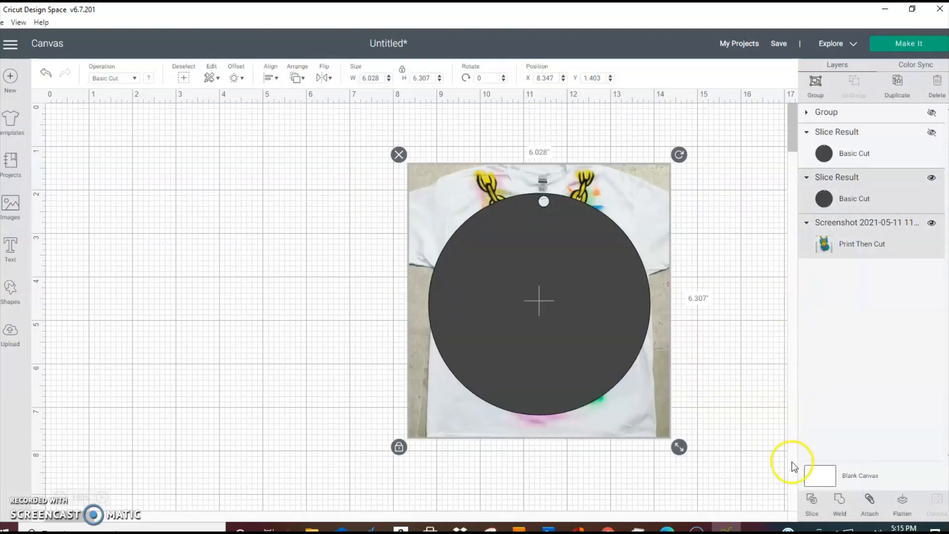
pyautogui.click(800, 487)
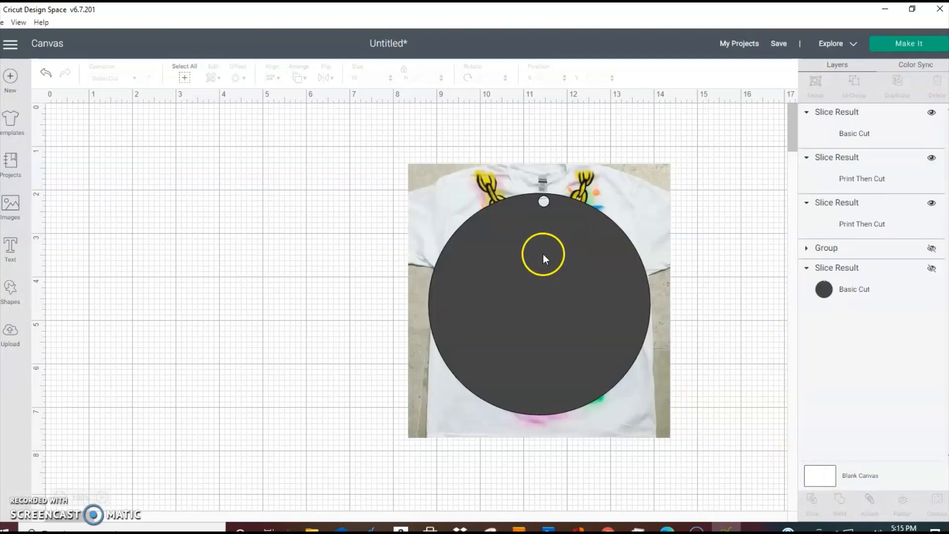
pyautogui.moveTo(543, 254); pyautogui.dragTo(642, 240)
# Delete the leftover shirt surround and move the round Born in the 80's piece to about X 1.819, Y 0.903.
pyautogui.click(419, 179)
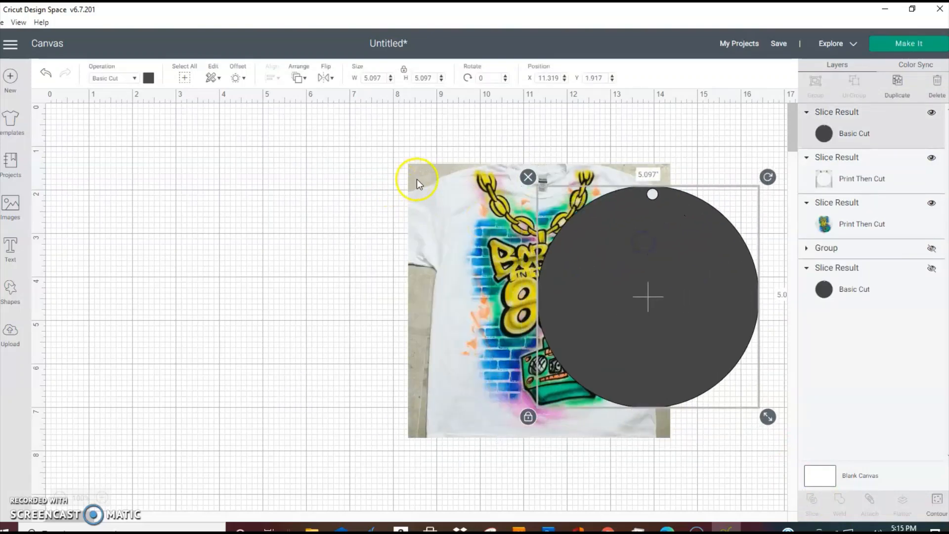
pyautogui.press('Delete')
pyautogui.click(370, 184)
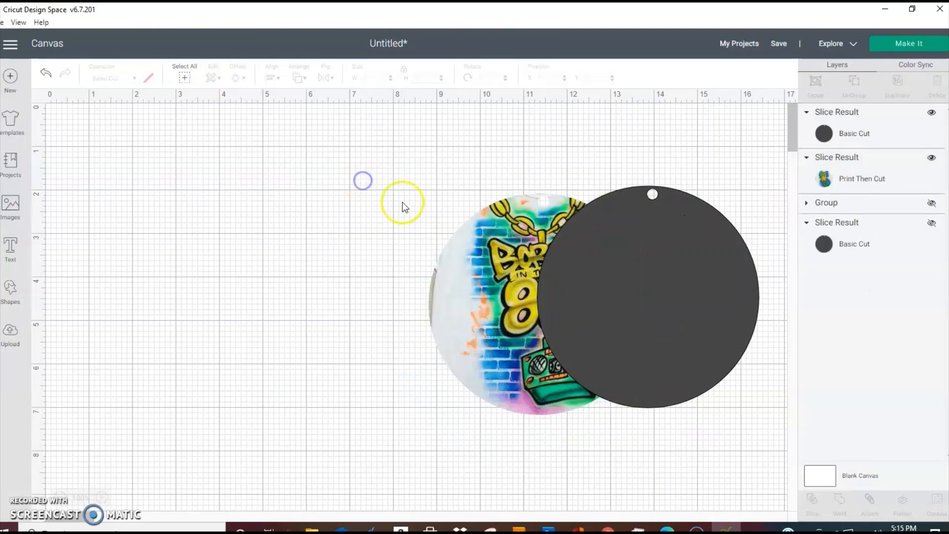
pyautogui.moveTo(494, 264); pyautogui.dragTo(190, 212)
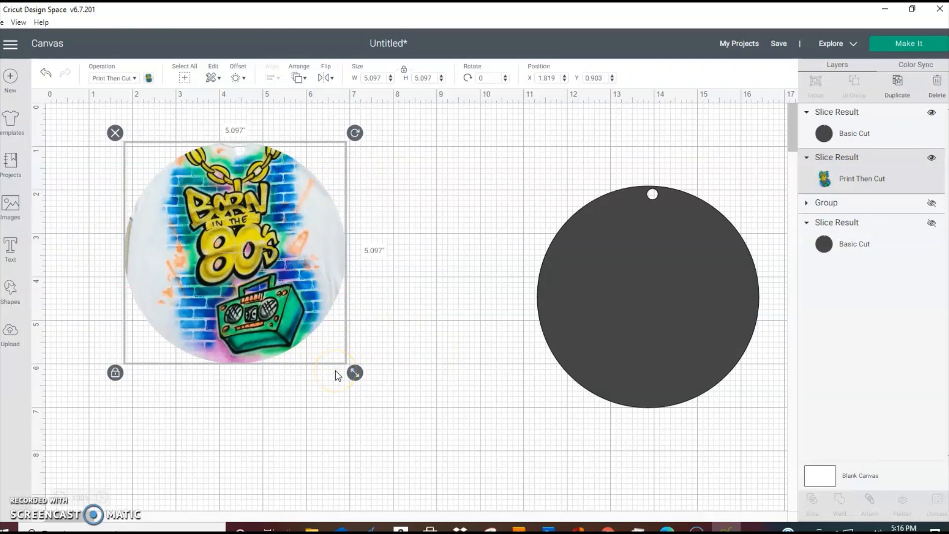
# Undo moving the round 80's piece, deleting the shirt surround and moving the dark circle aside.
pyautogui.hotkey('ctrl', 'z')
pyautogui.hotkey('ctrl', 'z')
pyautogui.hotkey('ctrl', 'z')
pyautogui.hotkey('ctrl', 'z')
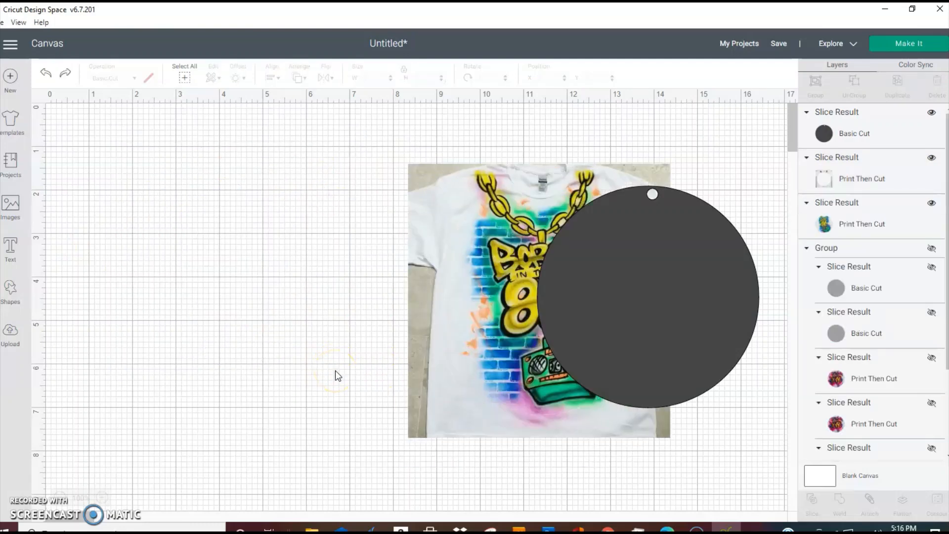
pyautogui.hotkey('ctrl', 'z')
# Try enlarging the sliced shirt surround to about 6.722 by 7.033 inches, and undo both that resize and the slice.
pyautogui.click(414, 385)
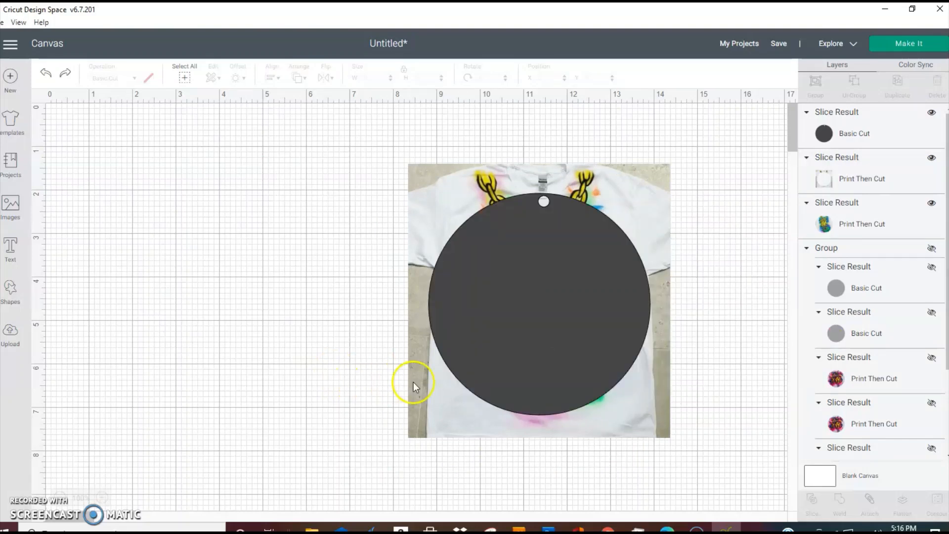
pyautogui.click(625, 214)
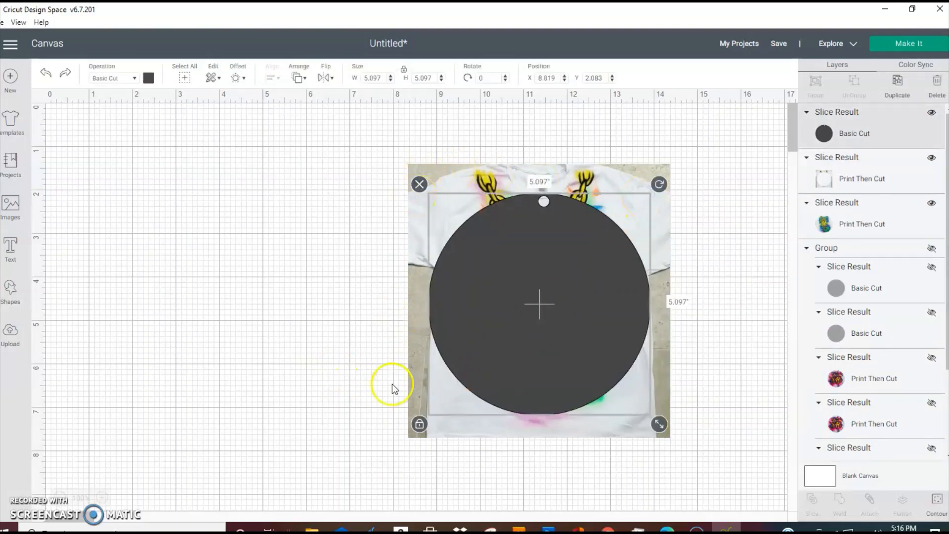
pyautogui.click(435, 169)
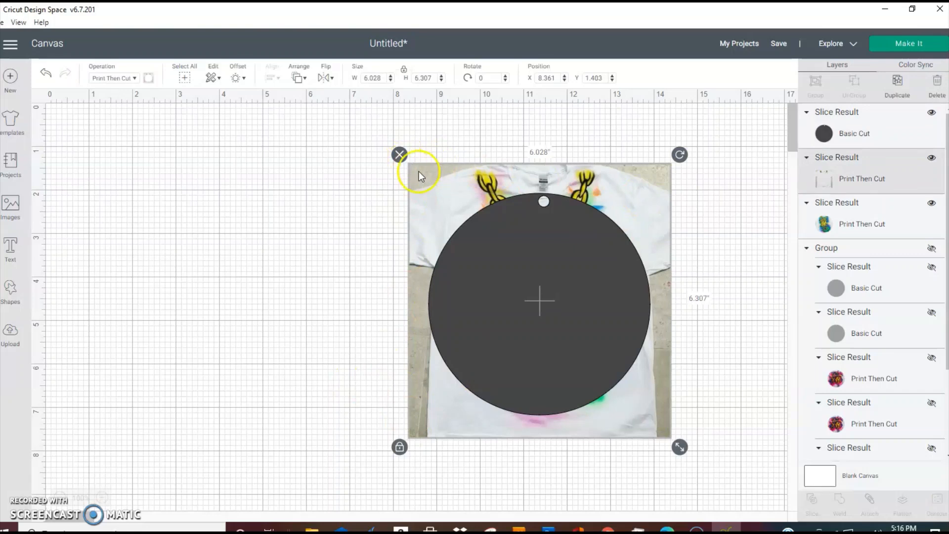
pyautogui.moveTo(689, 455); pyautogui.dragTo(714, 469)
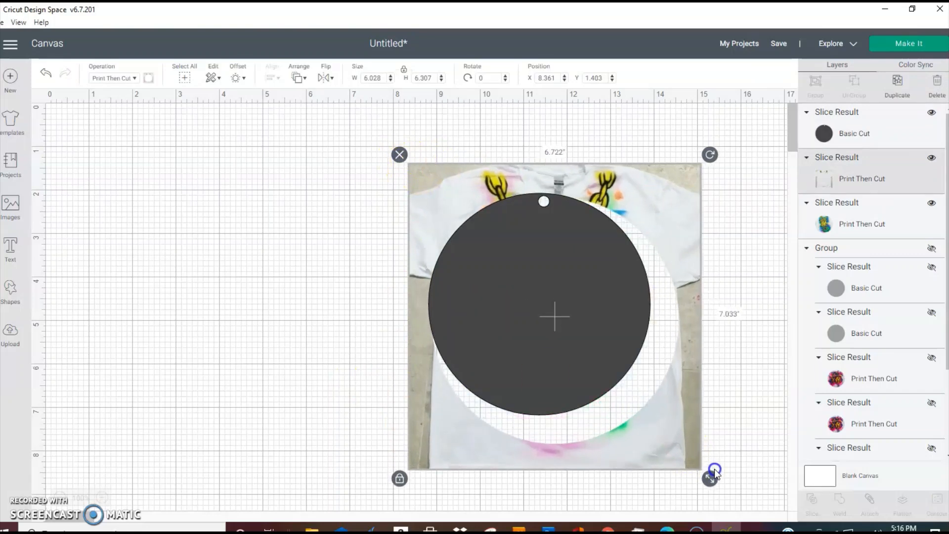
pyautogui.hotkey('ctrl', 'z')
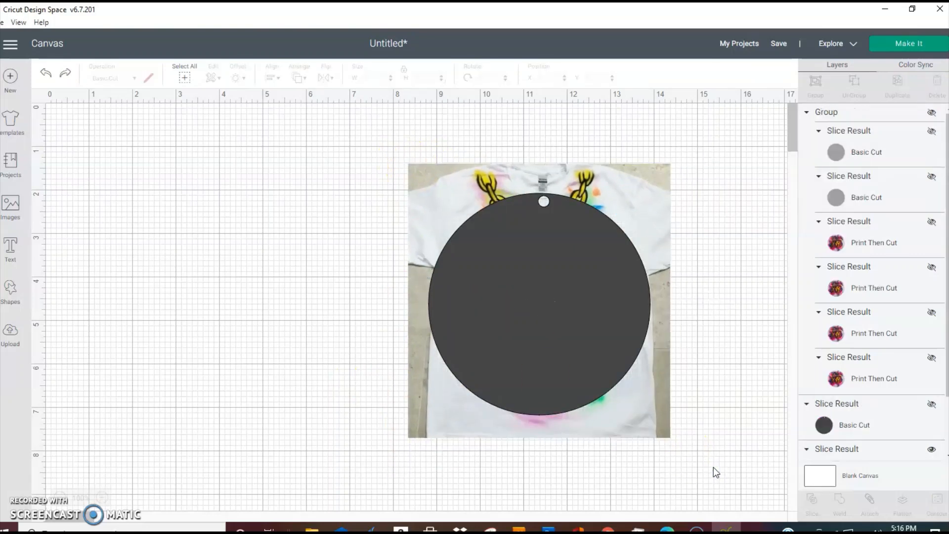
pyautogui.hotkey('ctrl', 'z')
# Lower the dark circle over the shirt to about X 8.931, Y 2.403, and reduce the shirt image to about 5.895 by 6.168 inches.
pyautogui.moveTo(586, 295)
pyautogui.mouseDown()
pyautogui.moveTo(440, 299)
pyautogui.moveTo(579, 296)
pyautogui.mouseUp()
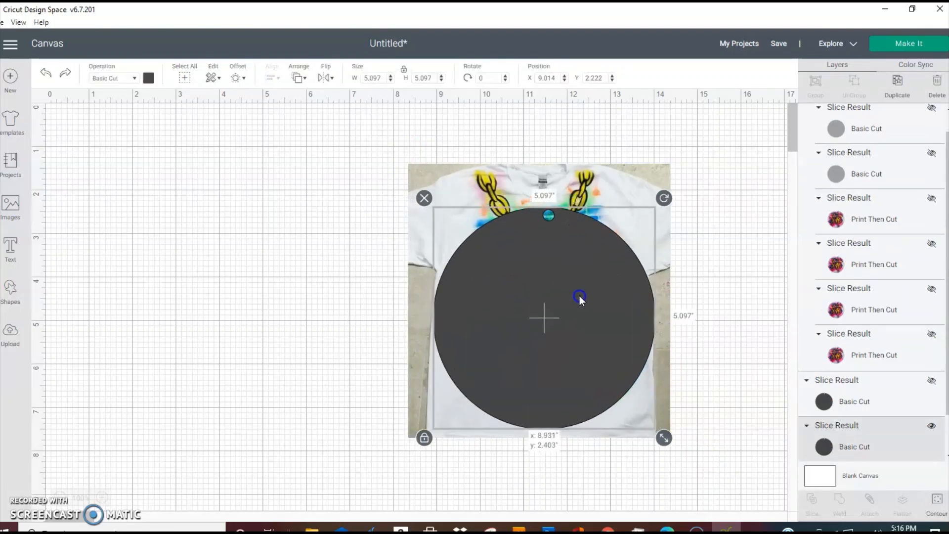
pyautogui.click(640, 165)
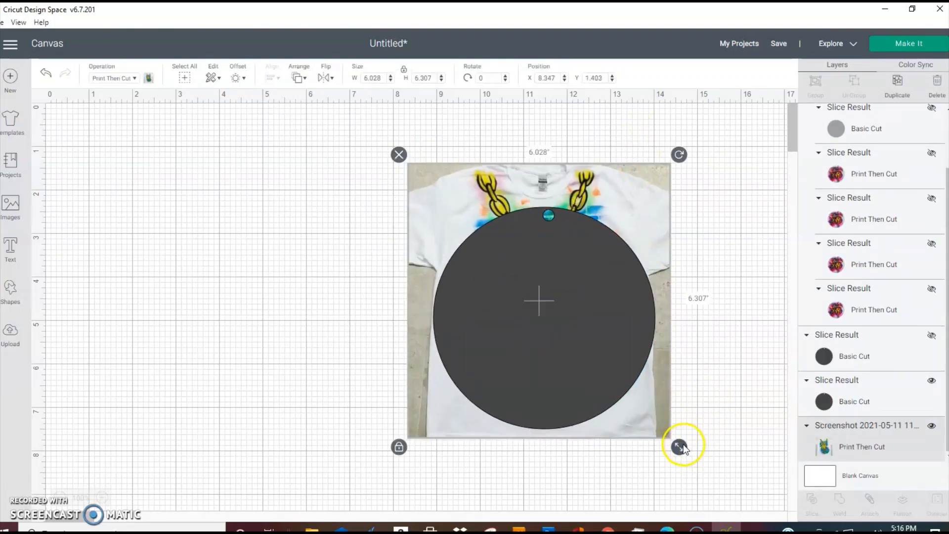
pyautogui.moveTo(679, 447); pyautogui.dragTo(673, 441)
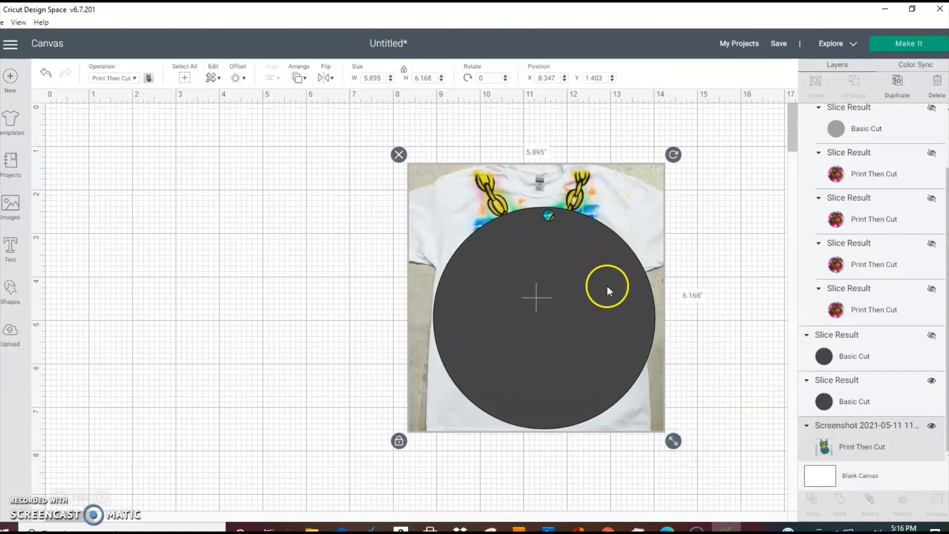
# Move the dark circle off the shirt, and enlarge the shirt image to about 7.992 by 8.362 inches near X 6.097, Y 0.
pyautogui.moveTo(607, 287); pyautogui.dragTo(603, 266)
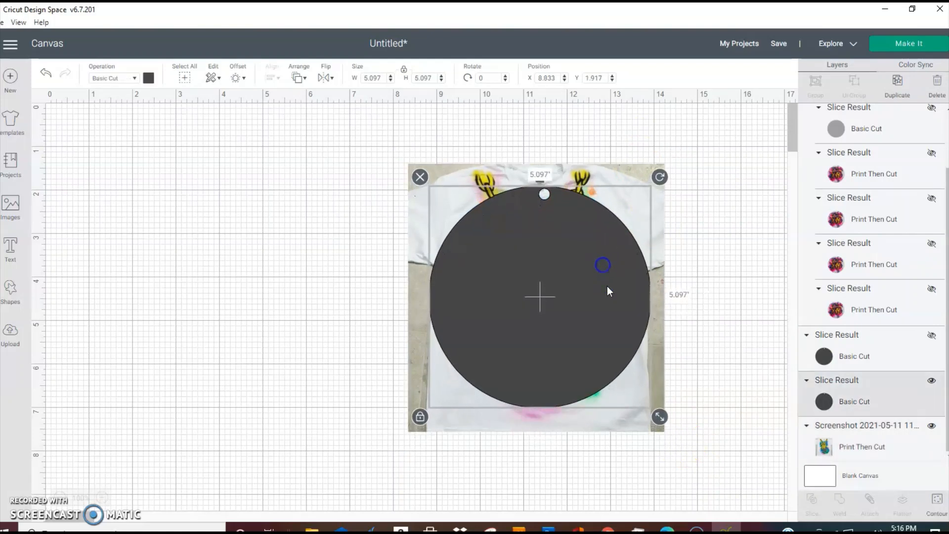
pyautogui.moveTo(567, 315); pyautogui.dragTo(206, 290)
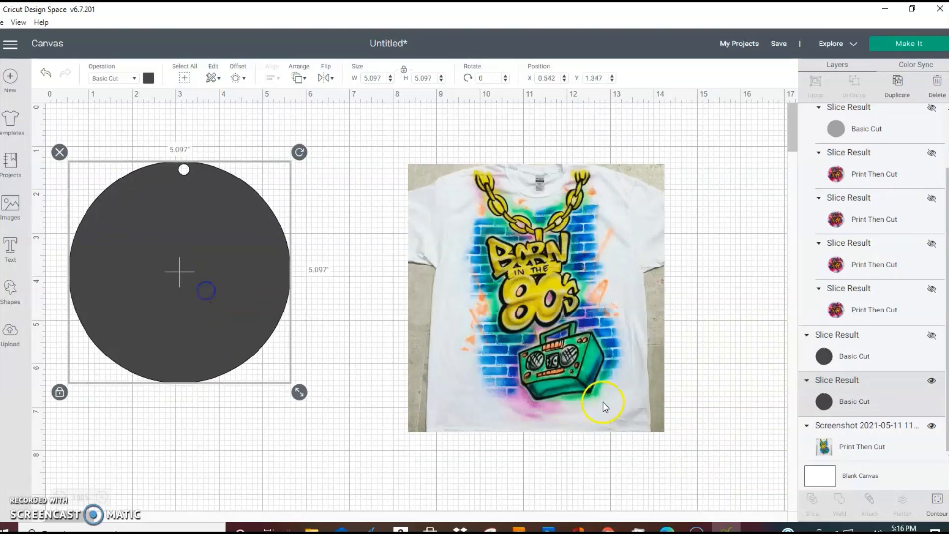
pyautogui.click(604, 403)
pyautogui.click(713, 465)
pyautogui.moveTo(713, 464); pyautogui.dragTo(771, 495)
pyautogui.moveTo(707, 394); pyautogui.dragTo(611, 335)
# Place the dark circle over the shirt design, enlarged to about 6.014 inches across, at about X 7.083, Y 1.472.
pyautogui.click(281, 280)
pyautogui.moveTo(190, 281); pyautogui.dragTo(475, 298)
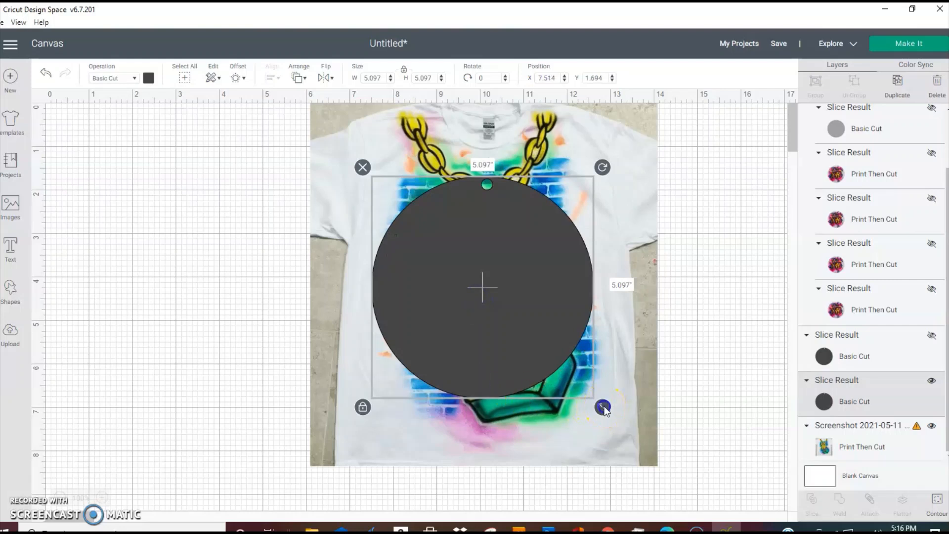
pyautogui.moveTo(602, 407); pyautogui.dragTo(642, 447)
pyautogui.moveTo(582, 339); pyautogui.dragTo(563, 328)
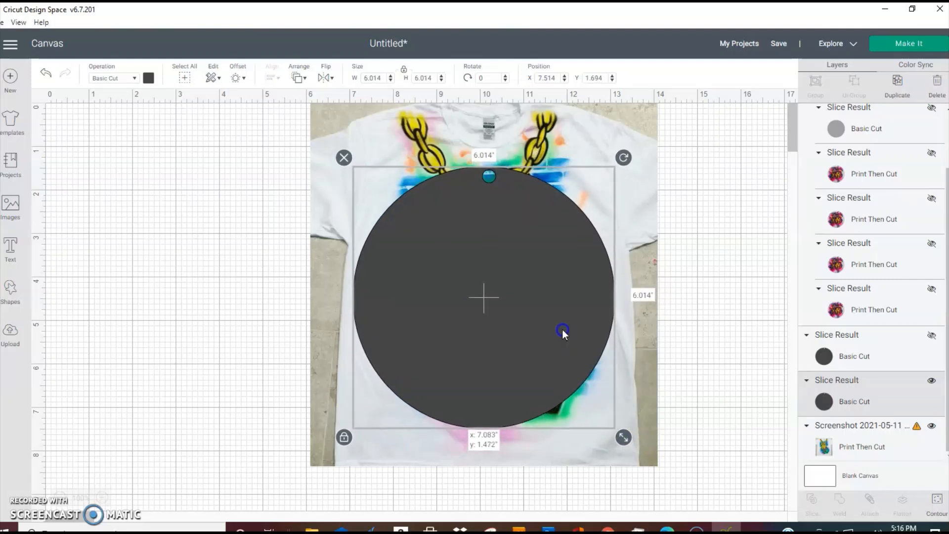
# Slice the shirt image with the dark circle and delete the leftover shirt surround.
pyautogui.moveTo(210, 188); pyautogui.dragTo(350, 256)
pyautogui.moveTo(564, 329); pyautogui.dragTo(611, 365)
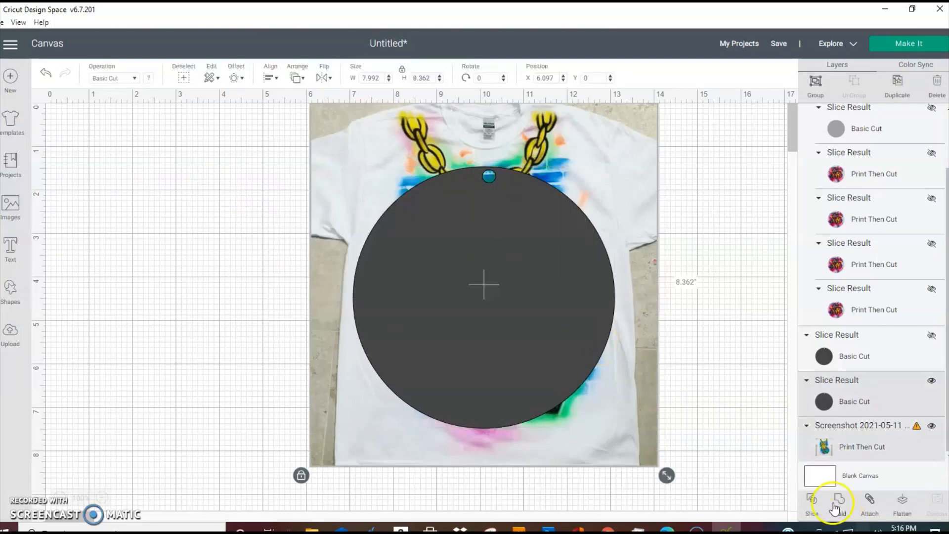
pyautogui.click(810, 496)
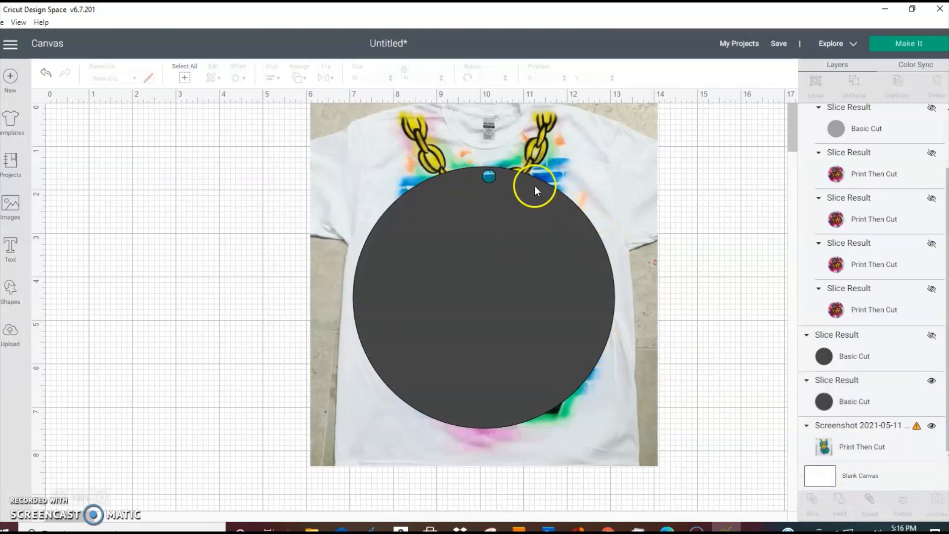
pyautogui.click(344, 142)
pyautogui.moveTo(345, 141); pyautogui.dragTo(226, 205)
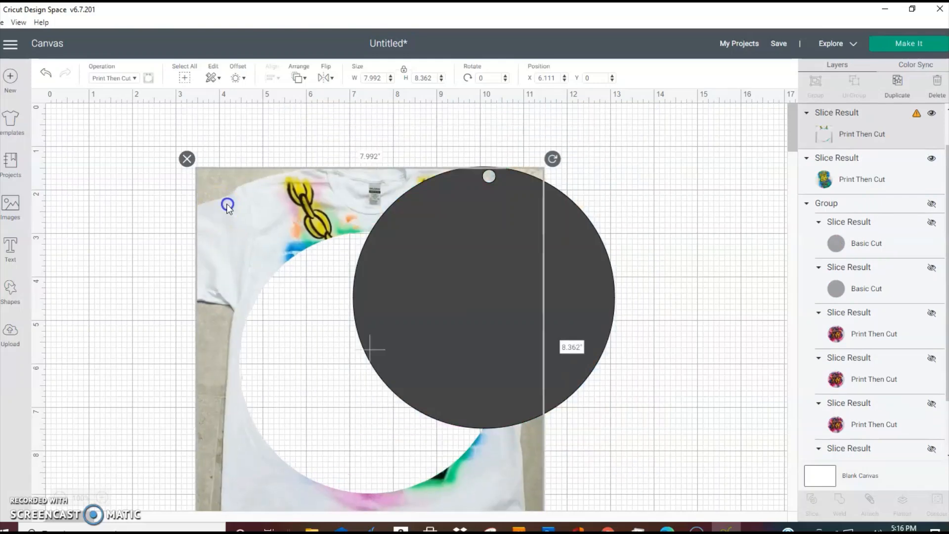
pyautogui.click(187, 161)
# Separate the pieces, moving the dark circle to about X 11.292, Y 1.042 and the round 80's design to about X 1.319, Y 0.819.
pyautogui.click(360, 250)
pyautogui.moveTo(551, 273); pyautogui.dragTo(730, 256)
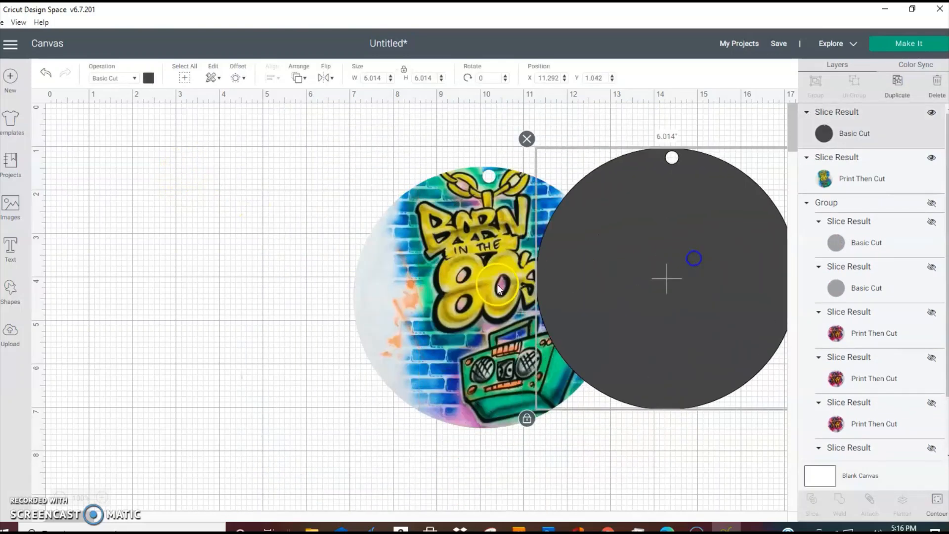
pyautogui.moveTo(499, 284); pyautogui.dragTo(249, 258)
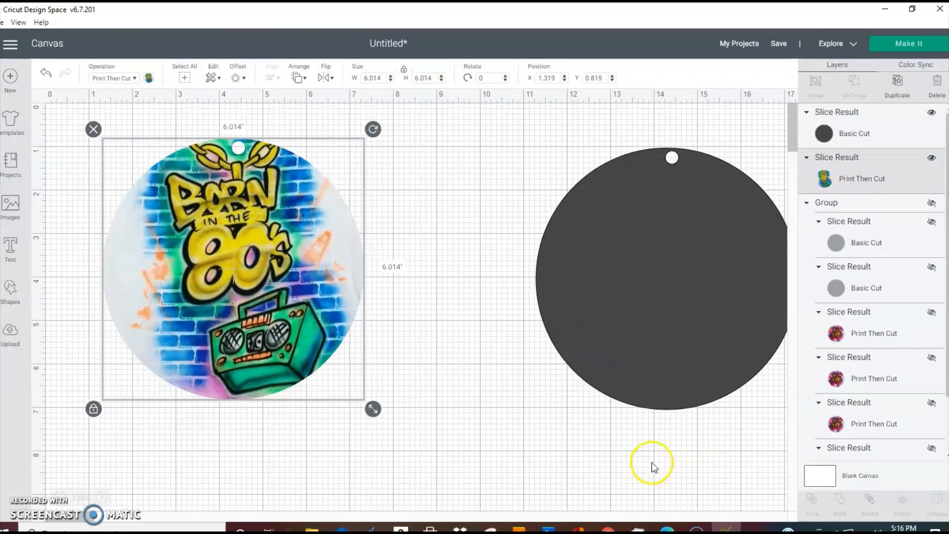